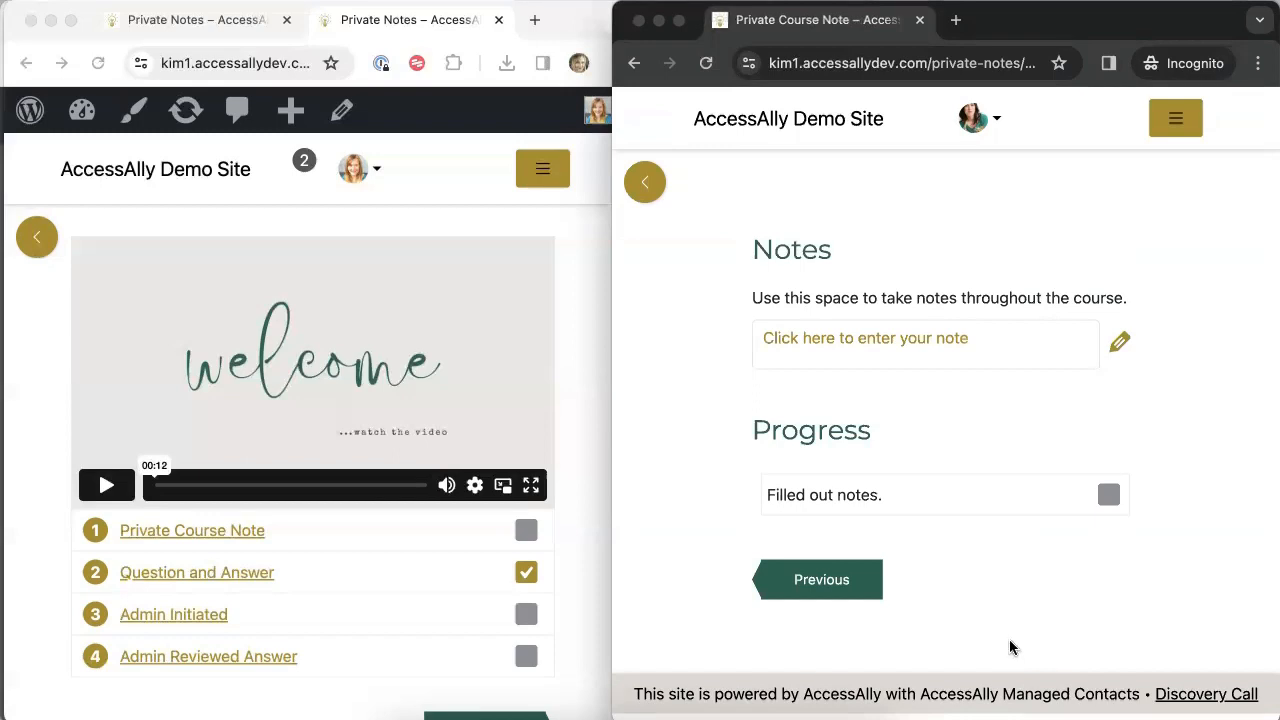
# - Save the course note "I'm so excited to be a part of this course!" and continue to the next lesson
pyautogui.click(1031, 342)
pyautogui.write("I'm so excited to be a part of this course!")
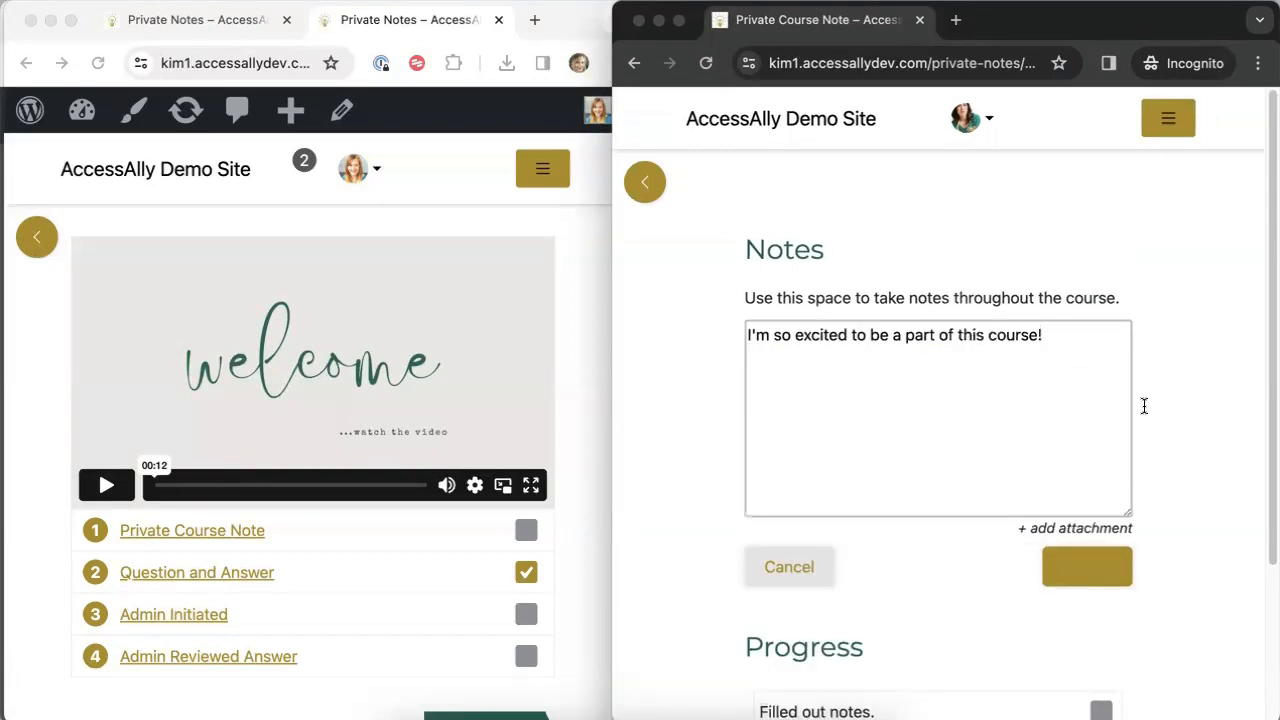
pyautogui.click(1094, 578)
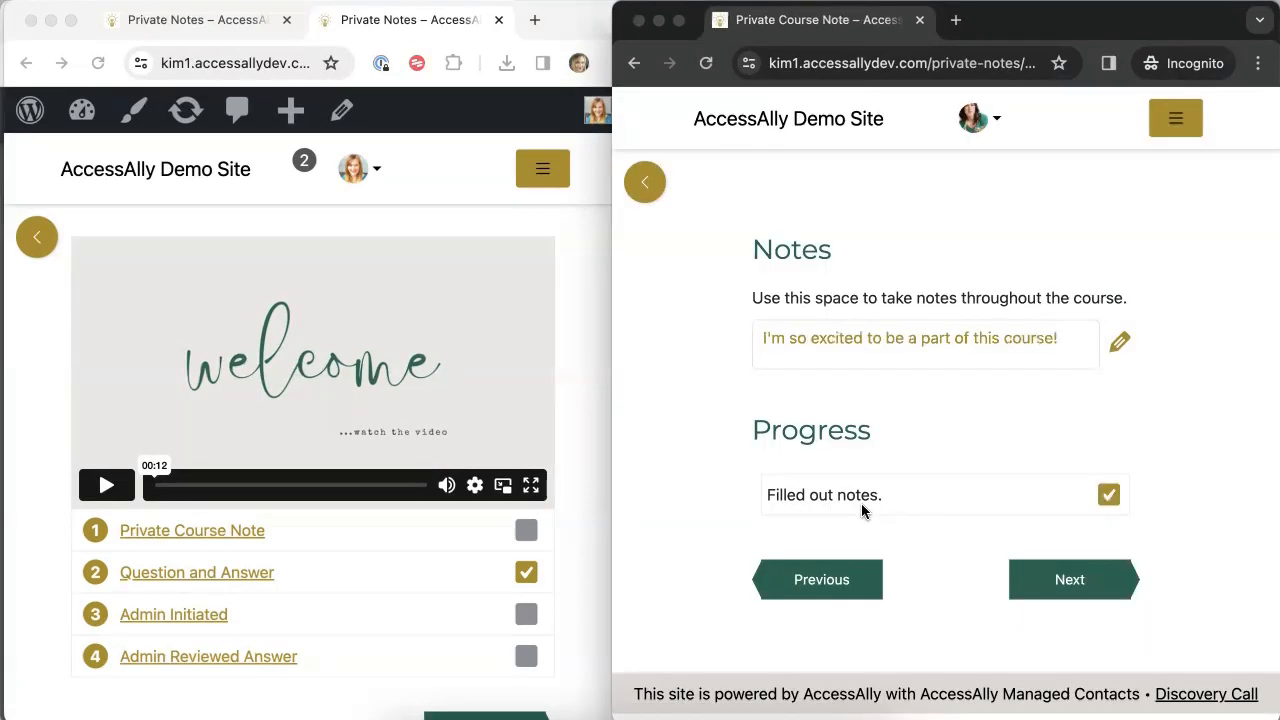
pyautogui.click(1057, 587)
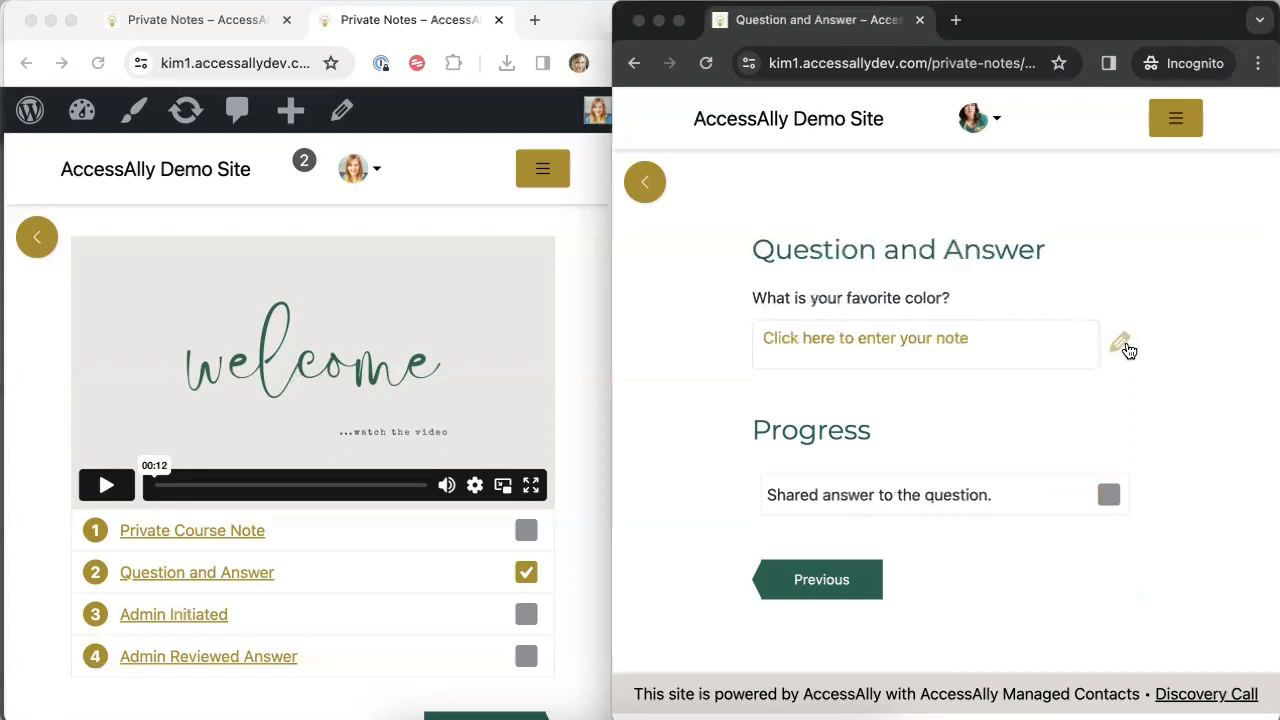
# - Answer the favorite color question with "Purple", save it and continue to the next lesson
pyautogui.click(1120, 343)
pyautogui.write('Purple')
pyautogui.click(1086, 566)
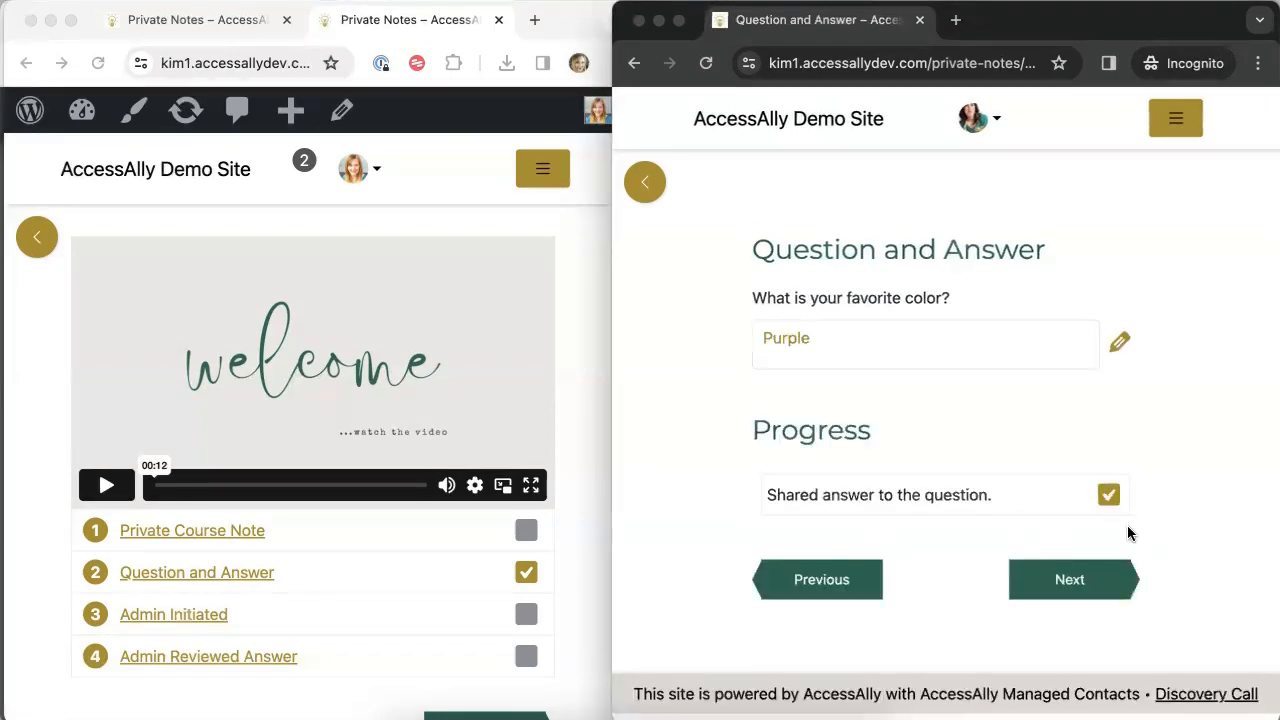
pyautogui.click(1078, 583)
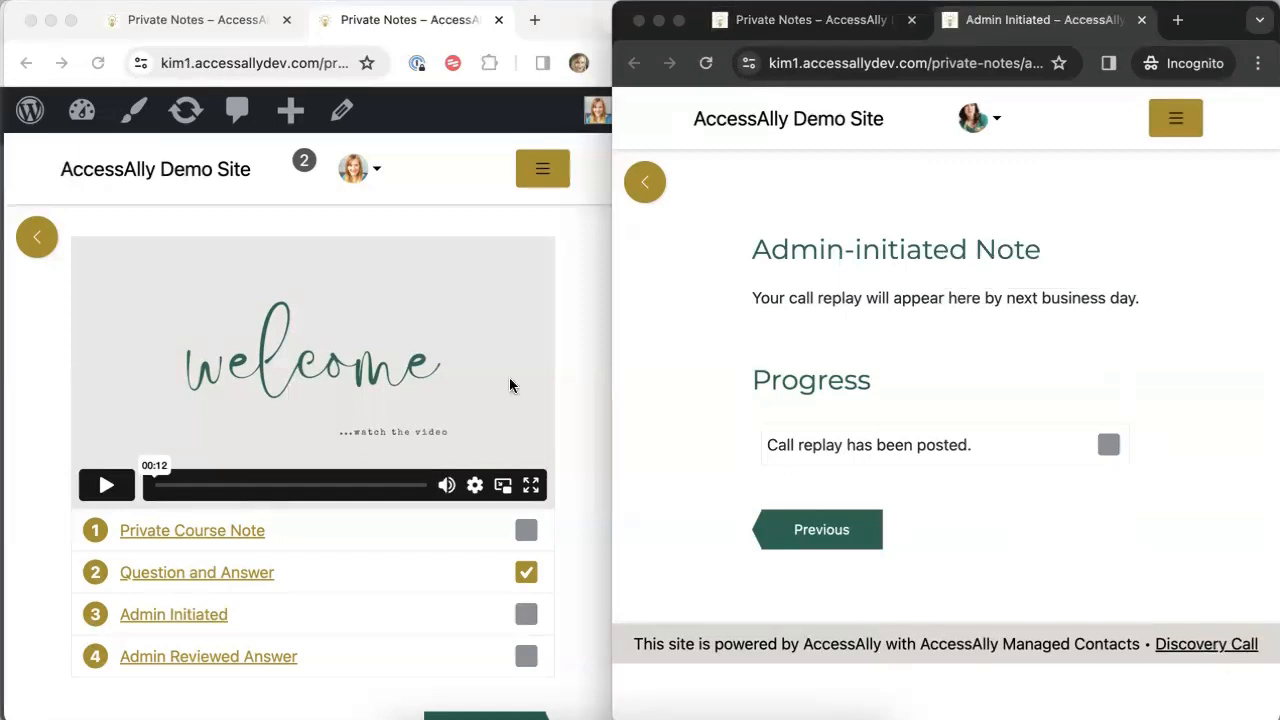
# - Switch to the admin's browser window and open ProgressAlly's Private Notes in the WordPress admin area
pyautogui.click(28, 121)
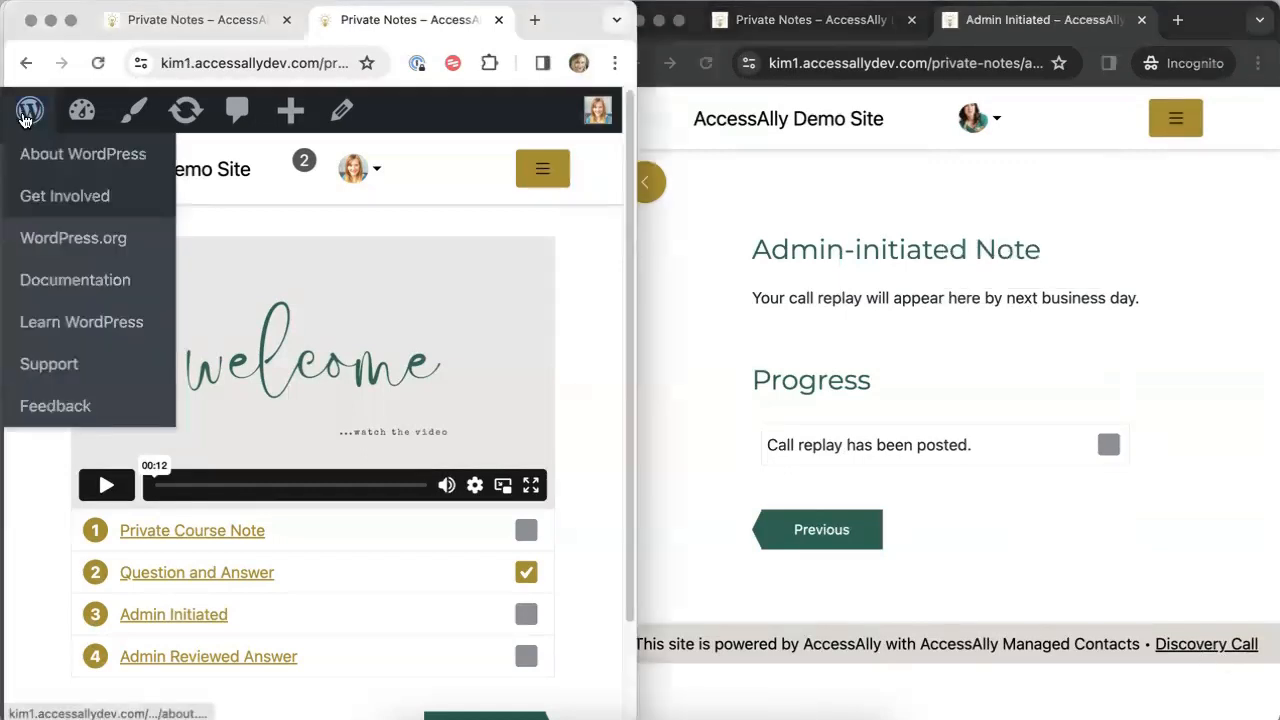
pyautogui.click(28, 121)
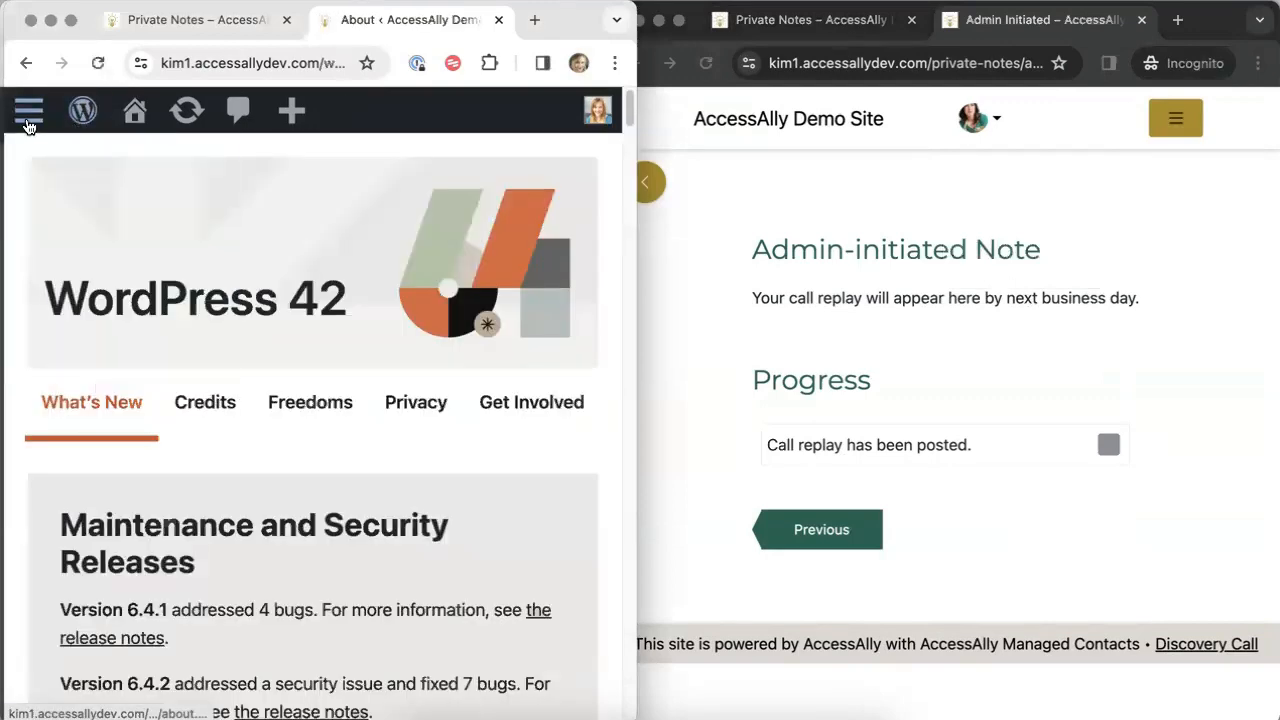
pyautogui.click(28, 114)
pyautogui.click(203, 549)
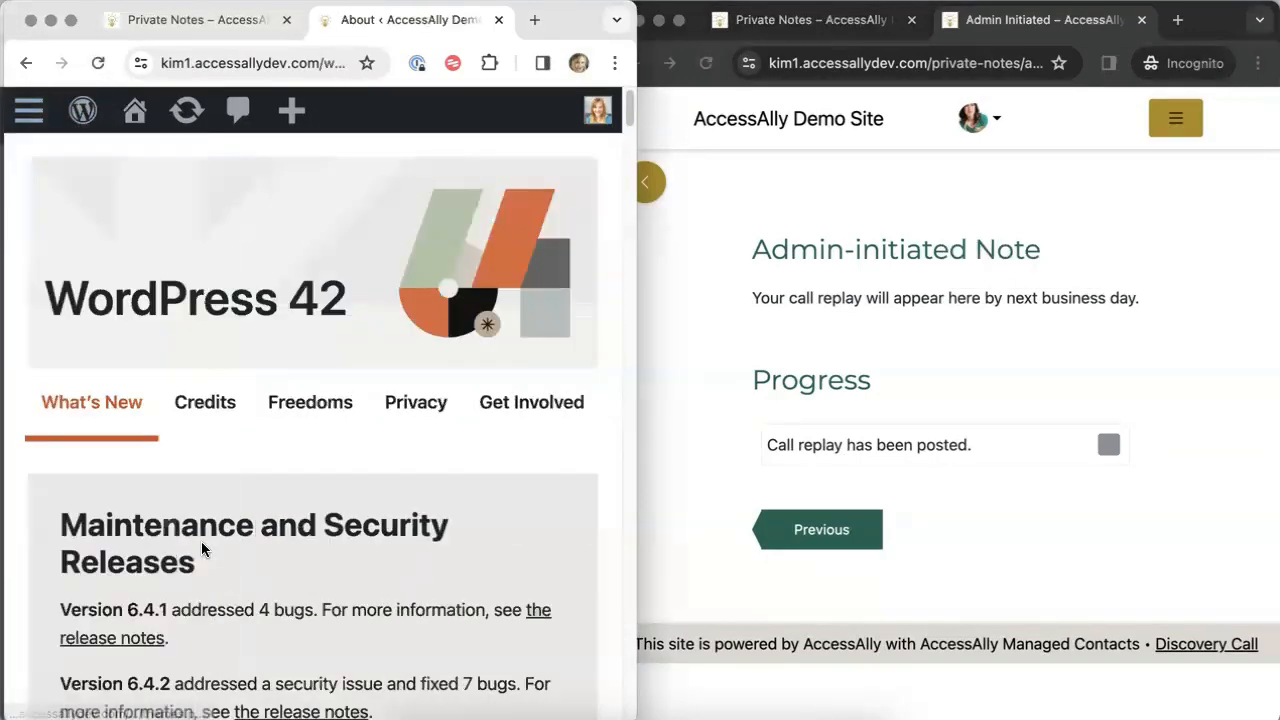
pyautogui.click(25, 117)
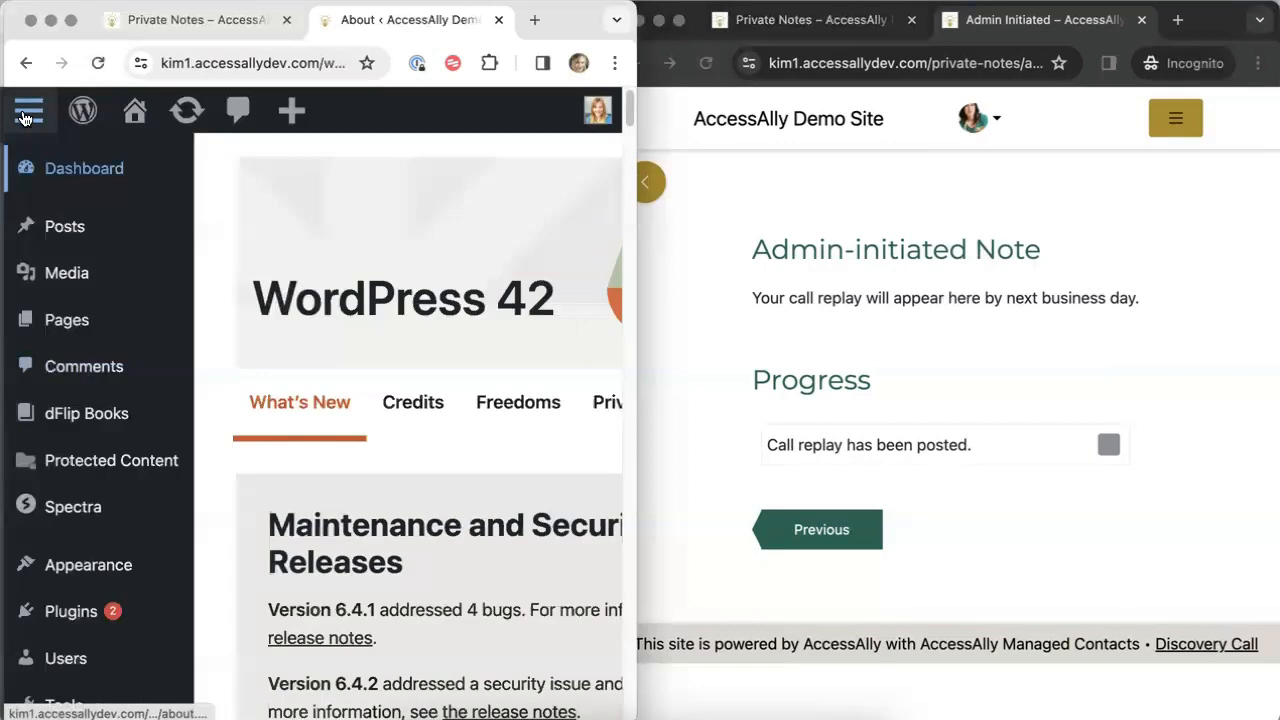
pyautogui.scroll(-5, 25, 117)
pyautogui.scroll(-3, 25, 117)
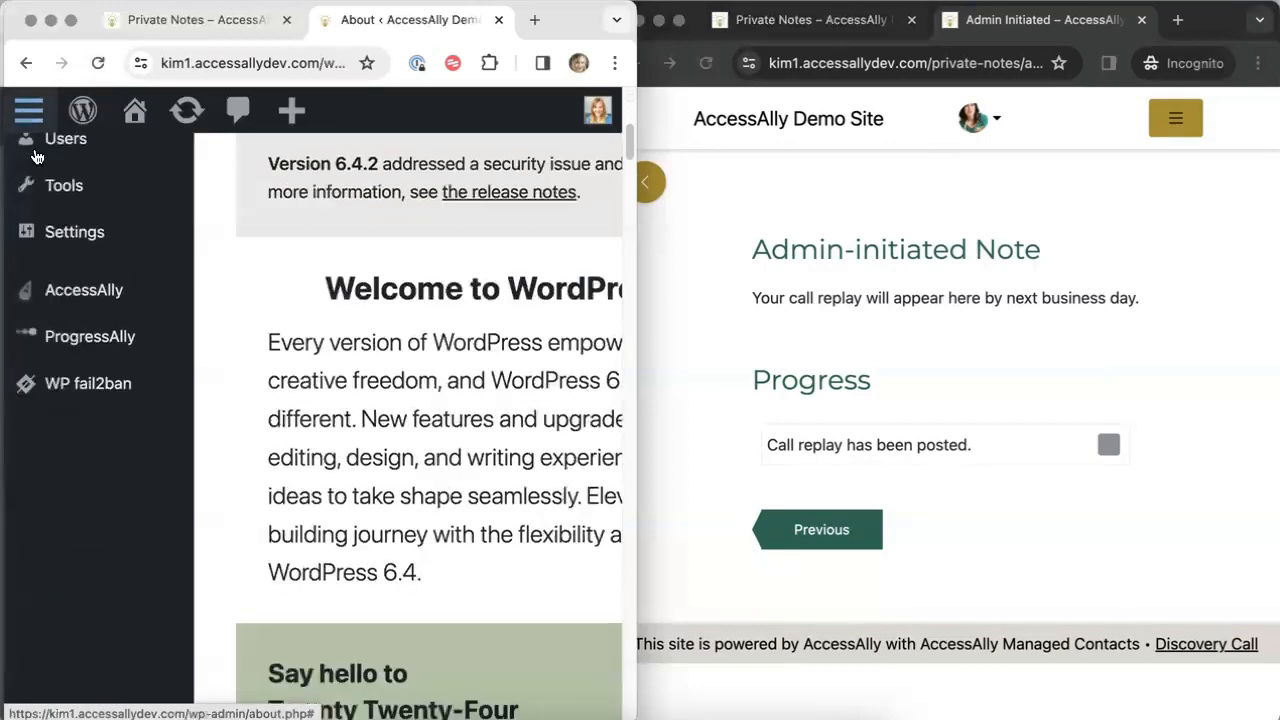
pyautogui.click(92, 343)
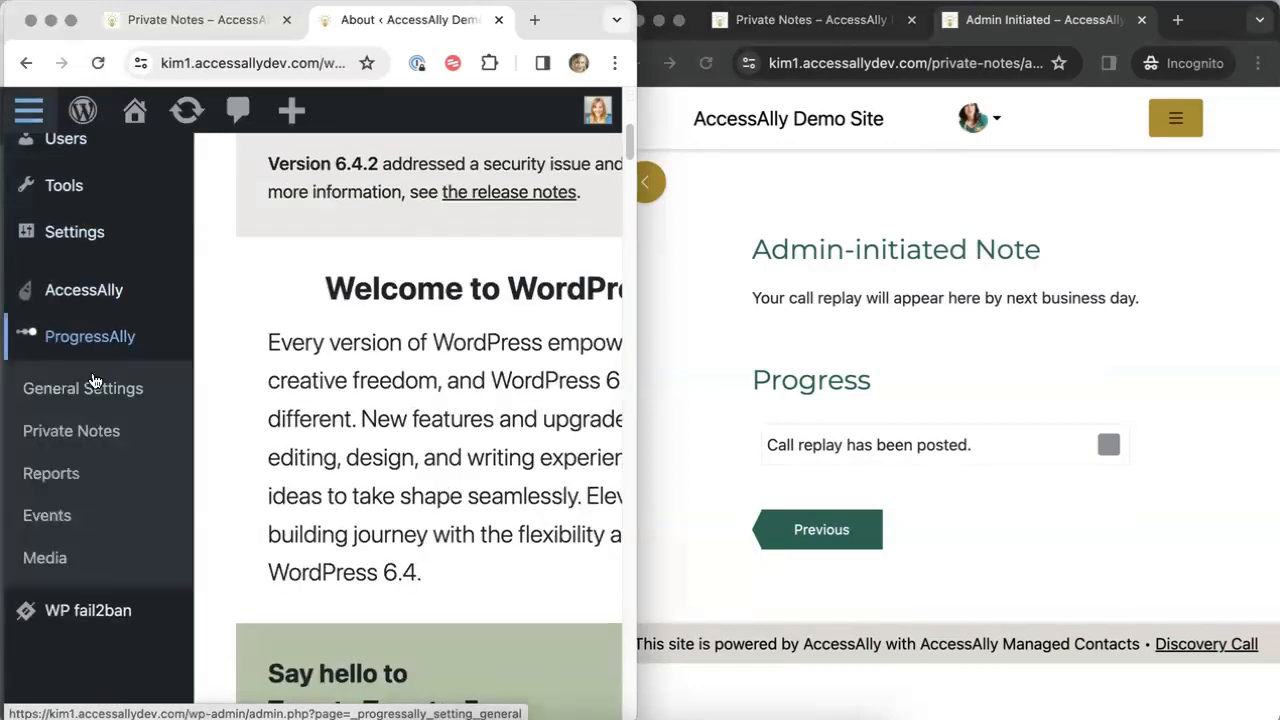
pyautogui.click(108, 432)
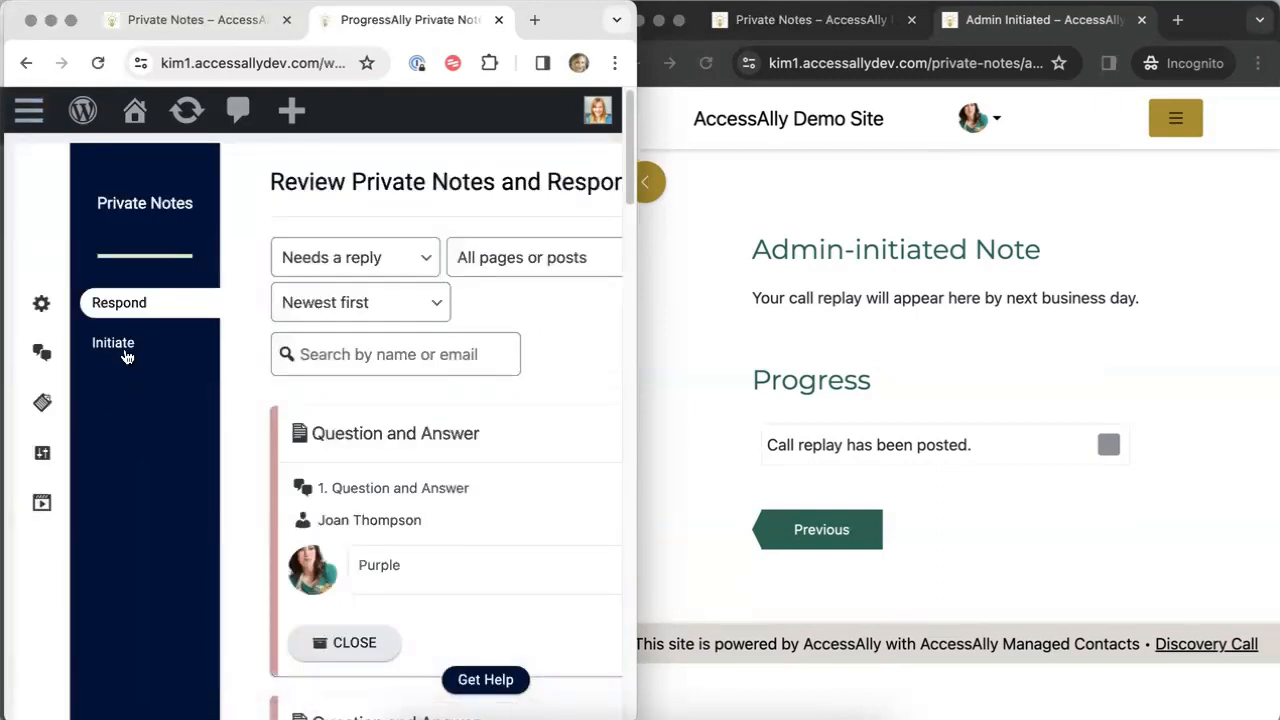
# - Initiate private notes for the page Admin Initiated (2917), using the note "1. Admin-initiated"
pyautogui.click(124, 350)
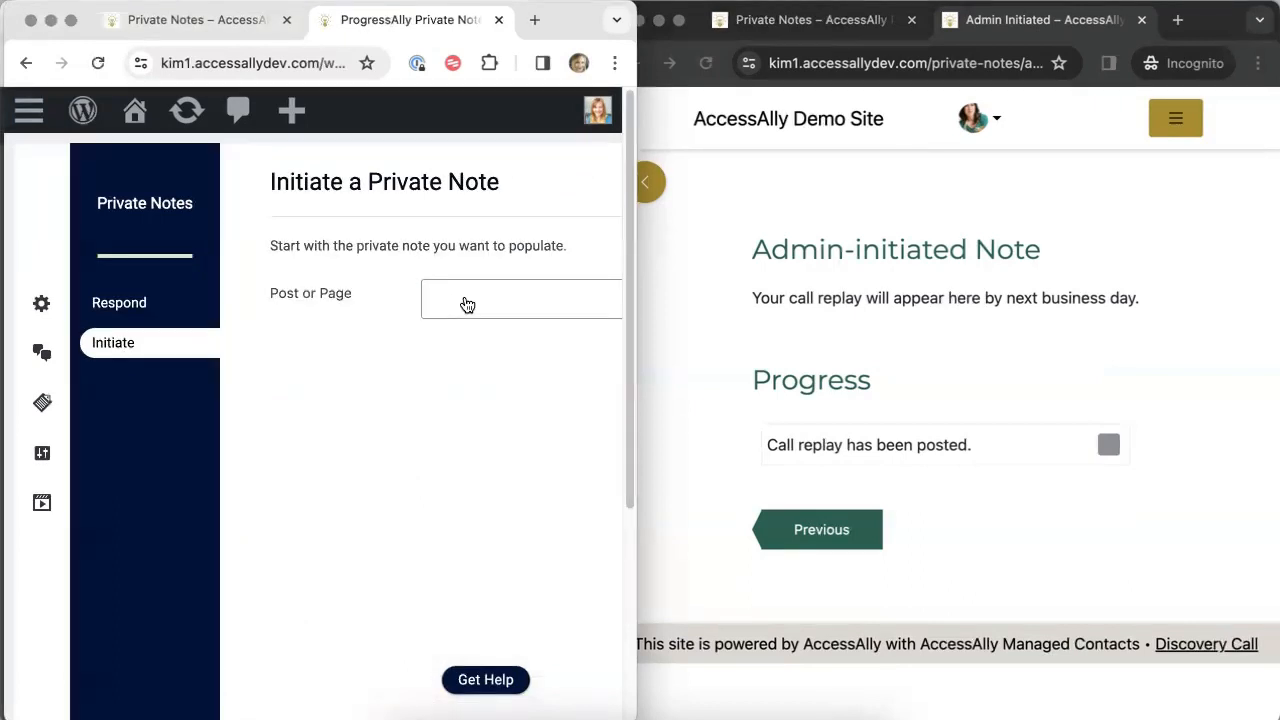
pyautogui.click(467, 305)
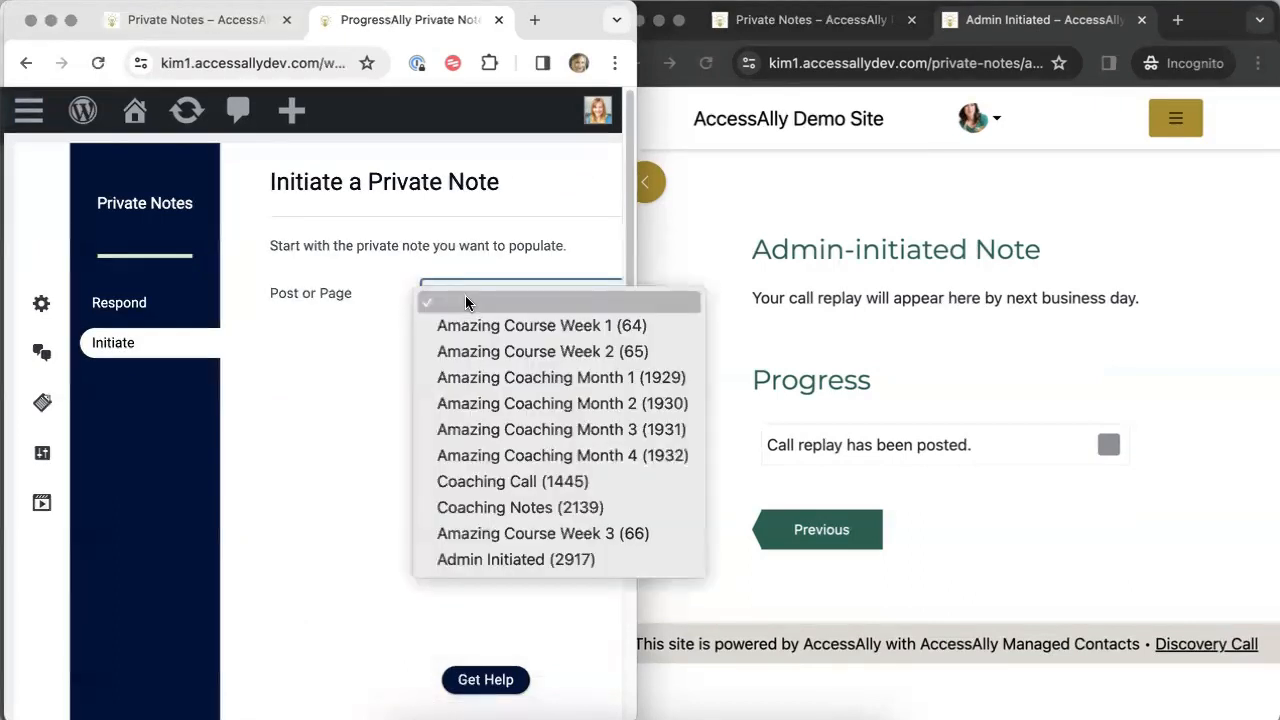
pyautogui.click(508, 560)
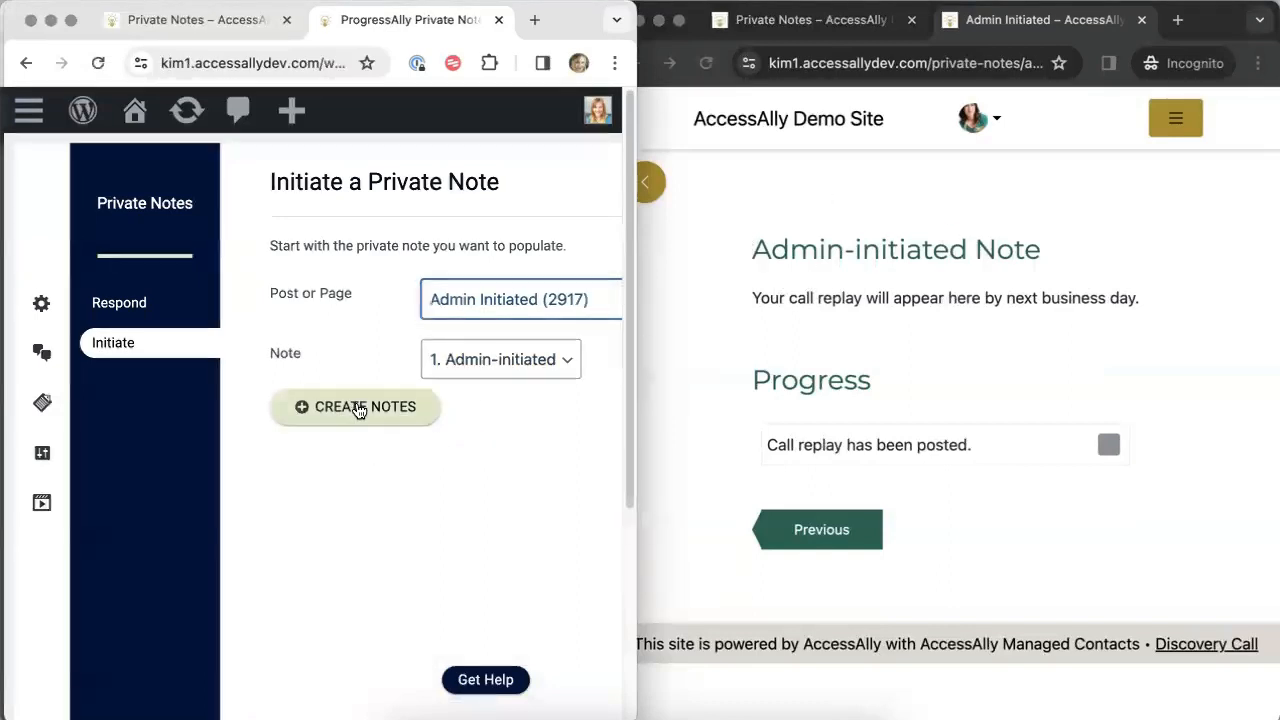
pyautogui.click(359, 410)
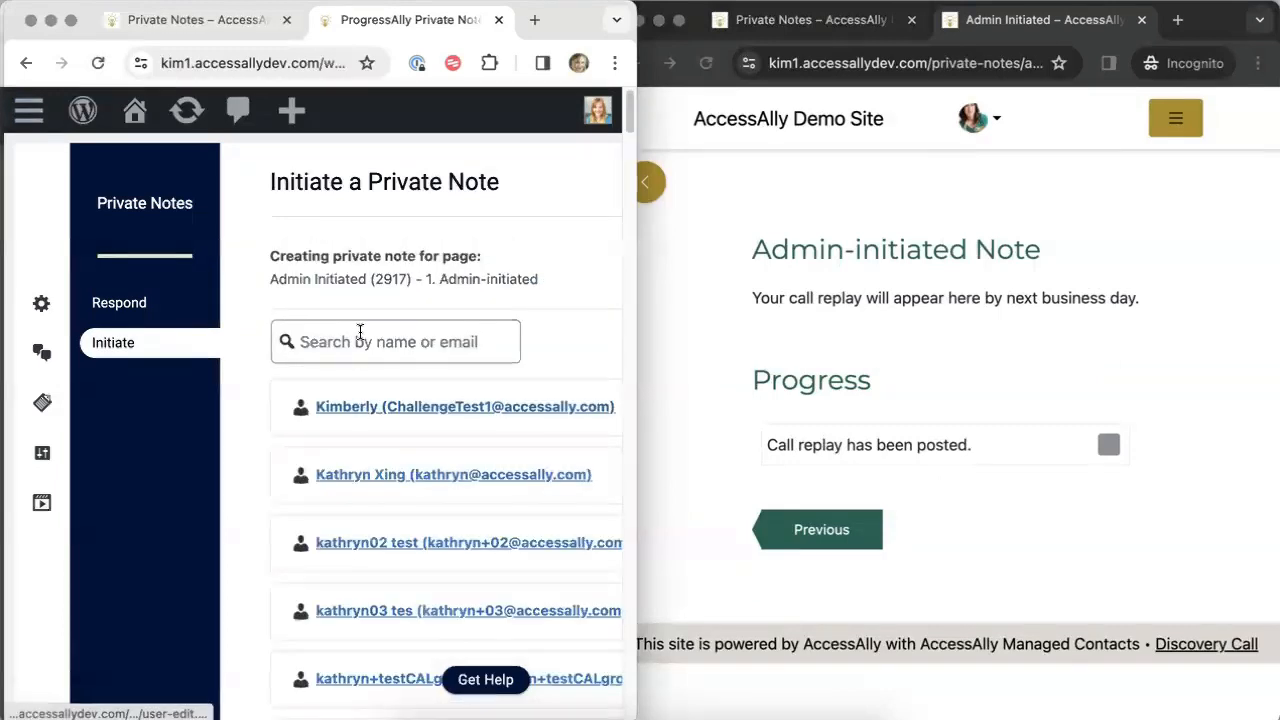
# - Find the student by e-mail address and start adding a note for that student
pyautogui.click(360, 331)
pyautogui.press('super+v')
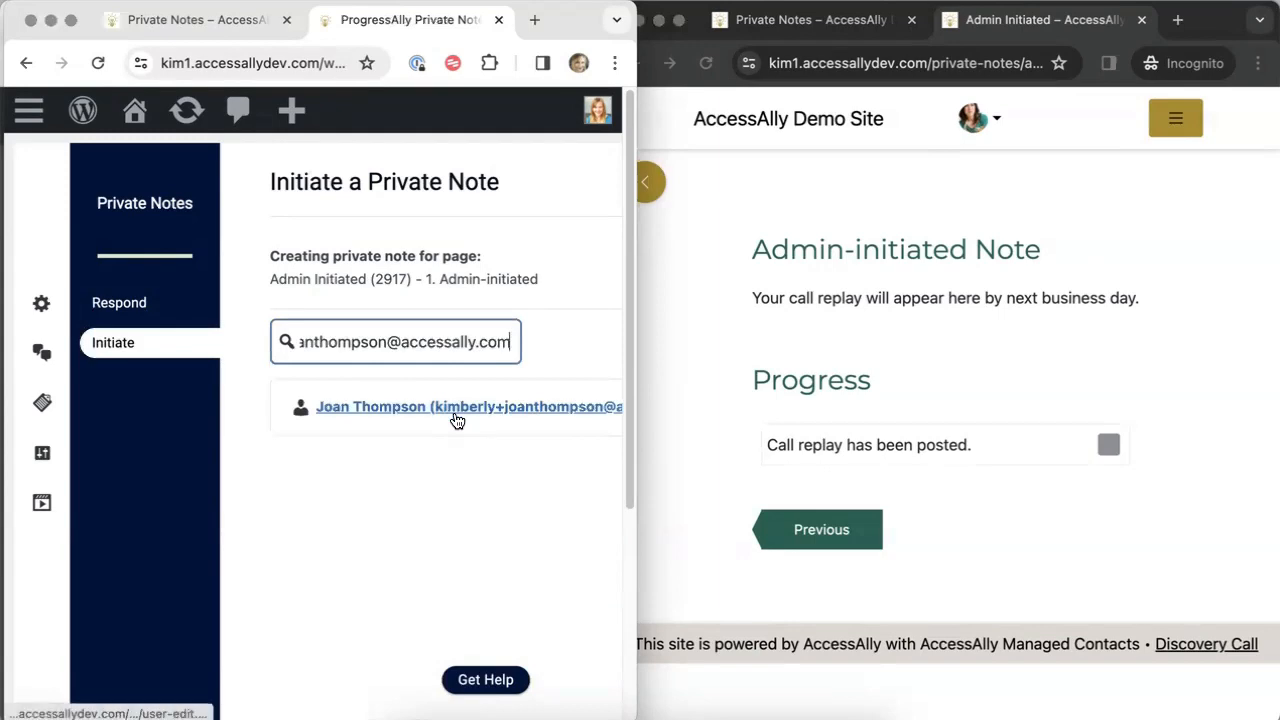
pyautogui.press('super+minus')
pyautogui.press('super+minus')
pyautogui.press('super+minus')
pyautogui.press('super+minus')
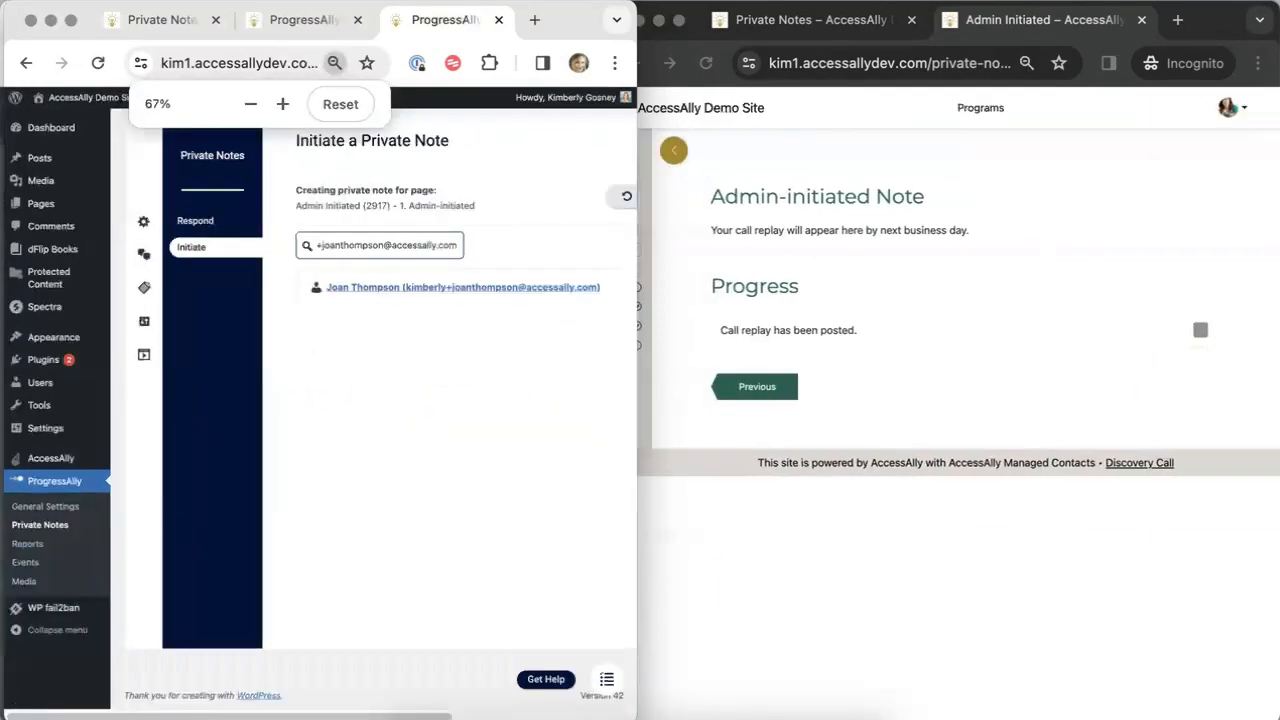
pyautogui.press('super+minus')
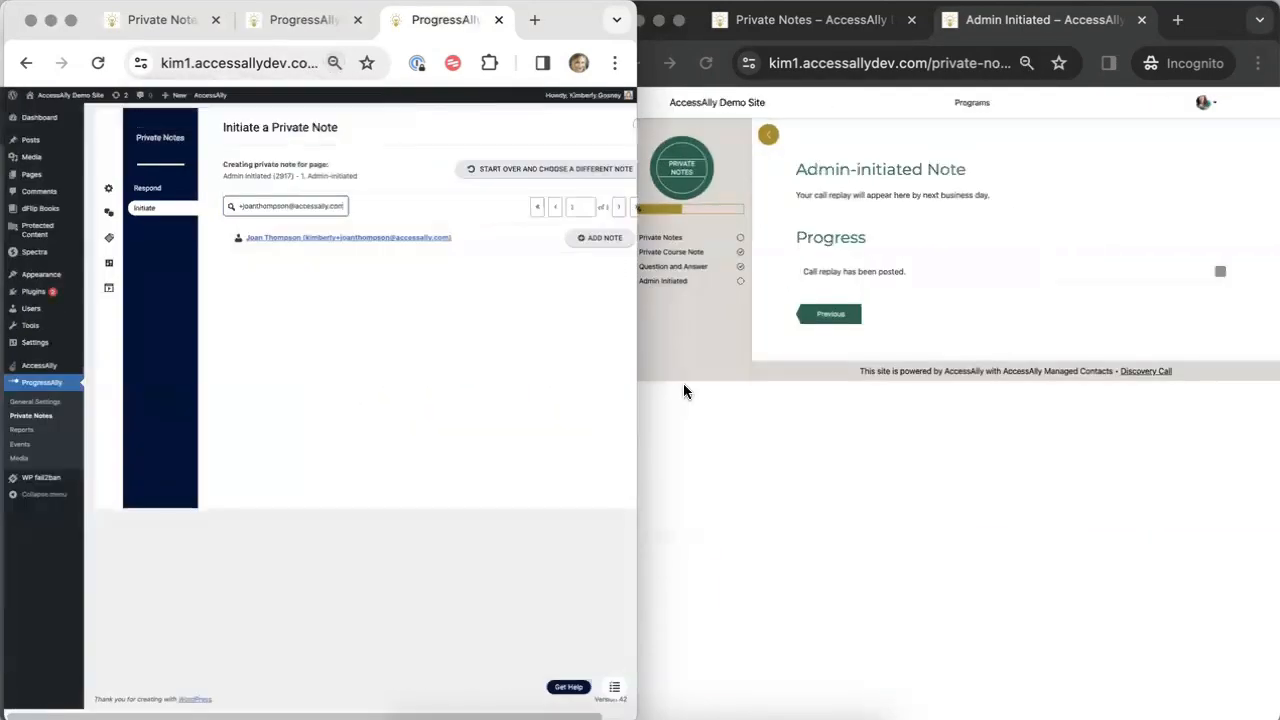
pyautogui.click(589, 247)
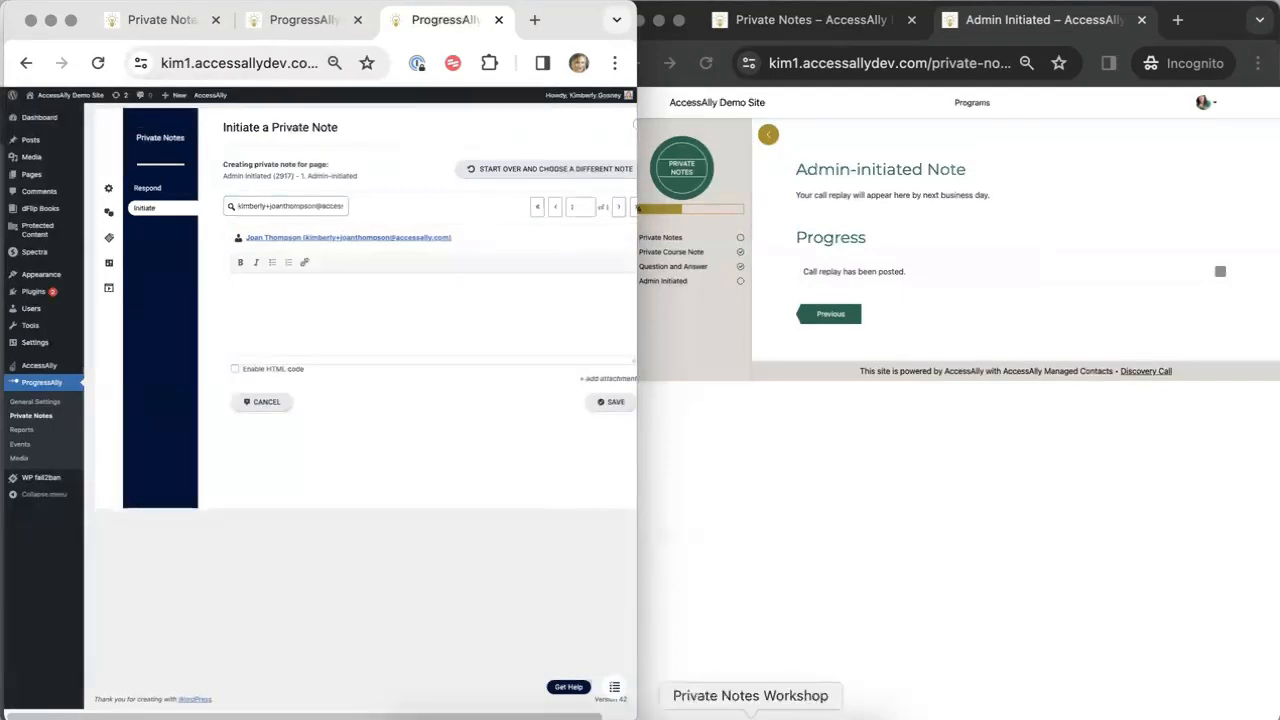
# - Switch to the Private Notes Workshop text document and copy the Coaching Call Replay embed code
pyautogui.click(750, 714)
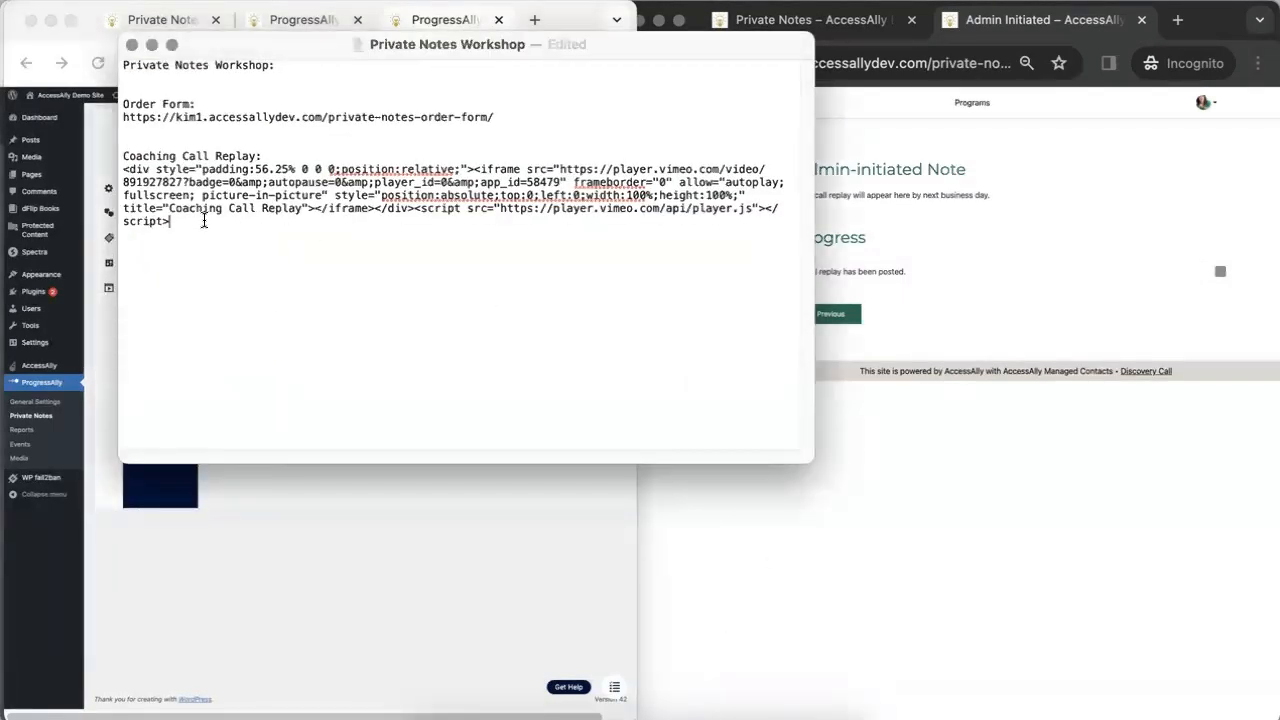
pyautogui.moveTo(203, 220); pyautogui.dragTo(121, 170)
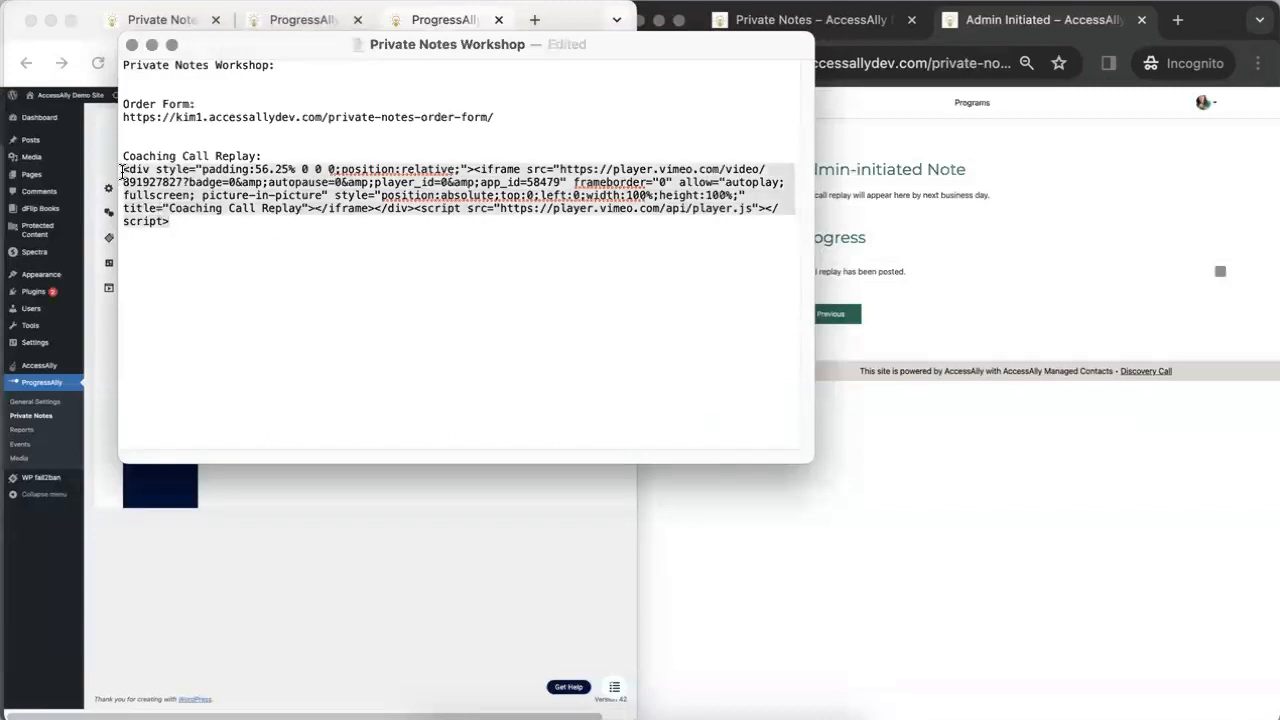
pyautogui.click(151, 44)
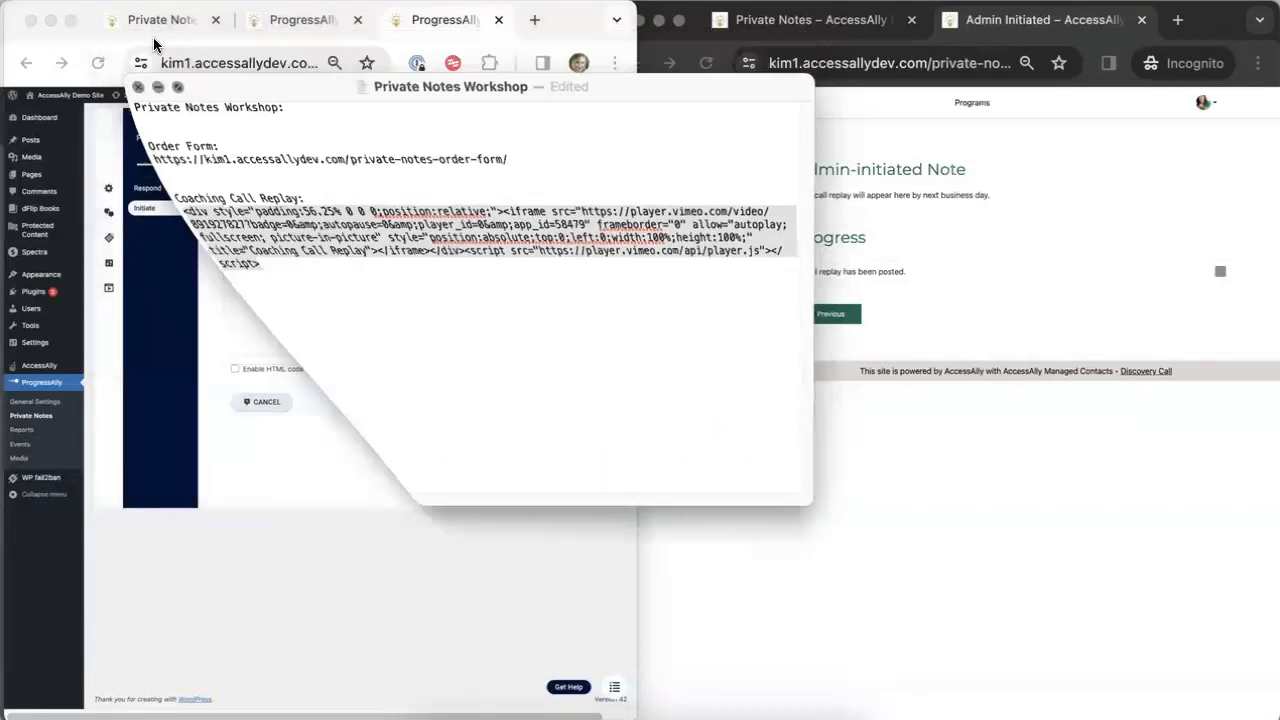
# - Enable HTML code for the student's note, enter "<p>Call Replay</p>" followed by the Vimeo embed code, and save it
pyautogui.click(267, 297)
pyautogui.click(261, 300)
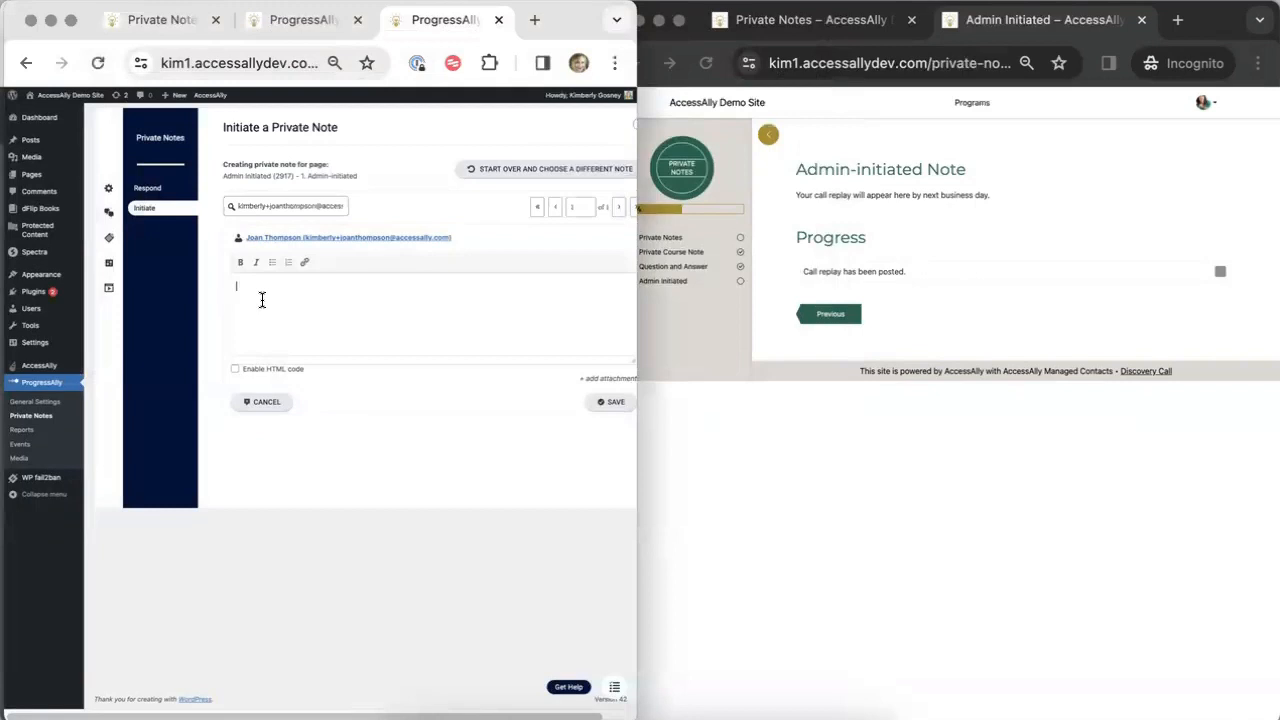
pyautogui.click(235, 371)
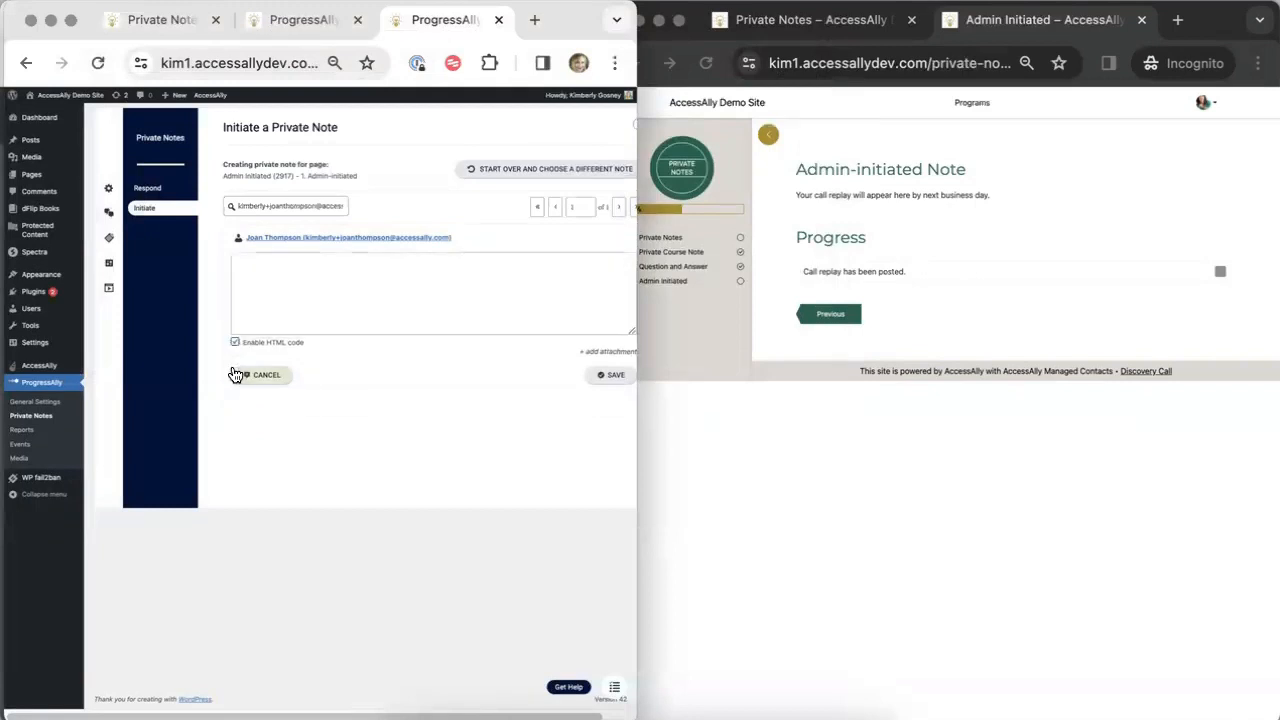
pyautogui.click(276, 300)
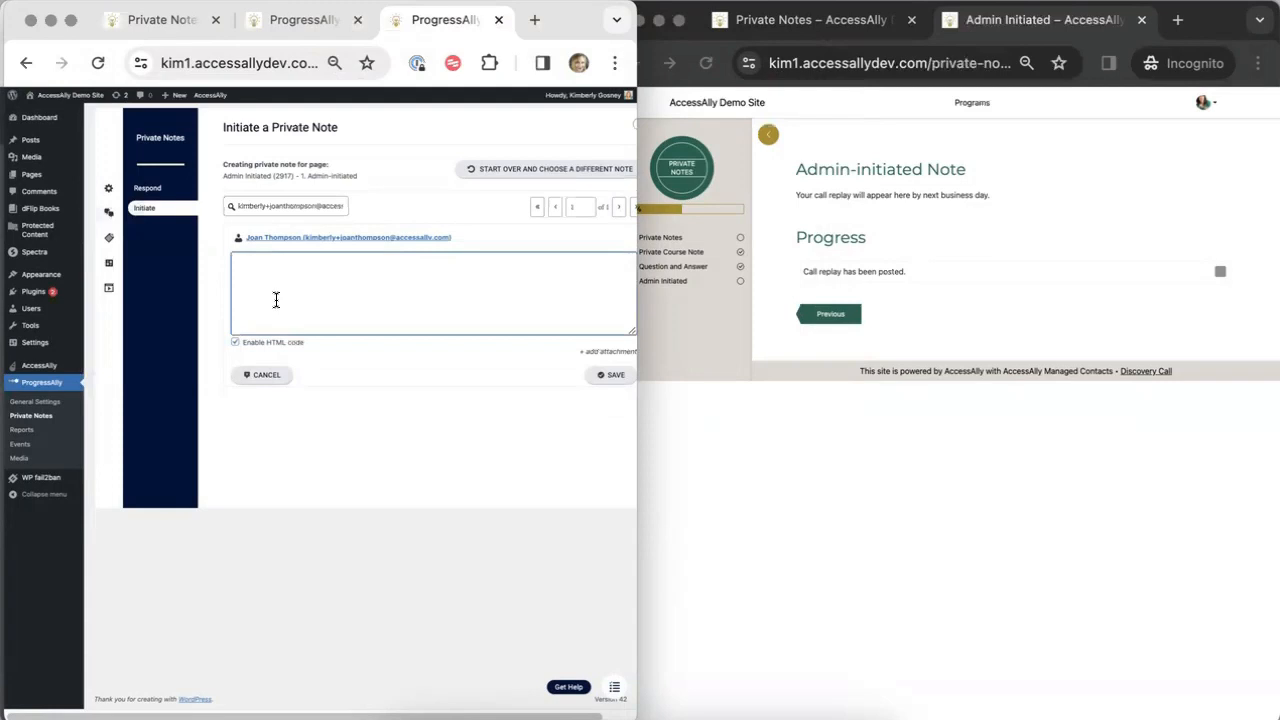
pyautogui.write('<p>Call Replay</p> <div style="padding:56.25% 0 0 0;position:relative;"><iframe src="https://player.vimeo.com/video/891927827?badge=0&amp;autopause=0&amp;player_id=0&amp;app_id=58479" frameborder="0" allow="autoplay; fullscreen; picture-in-picture" style="position:absolute;top:0;left:0;width:100%;height:100%;" title="Coaching Call Replay"></iframe></div> <script src="https://player.vimeo.com/api/player.js"></script>')
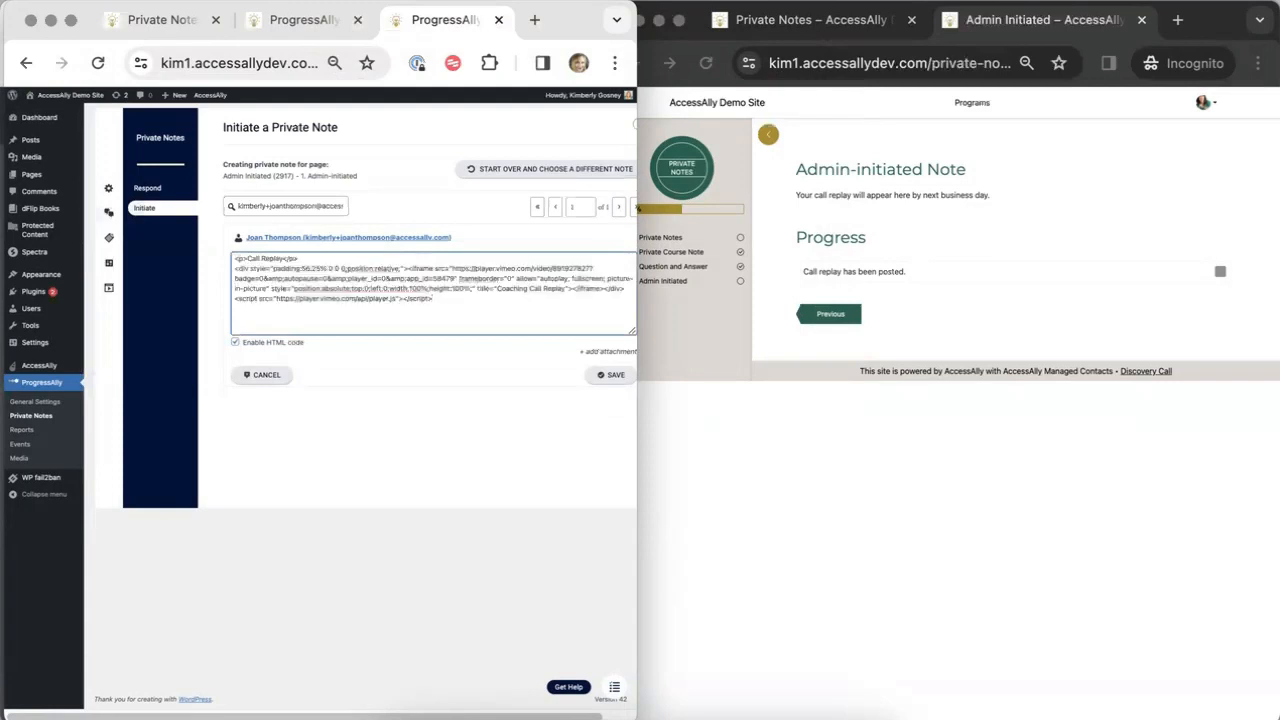
pyautogui.click(604, 377)
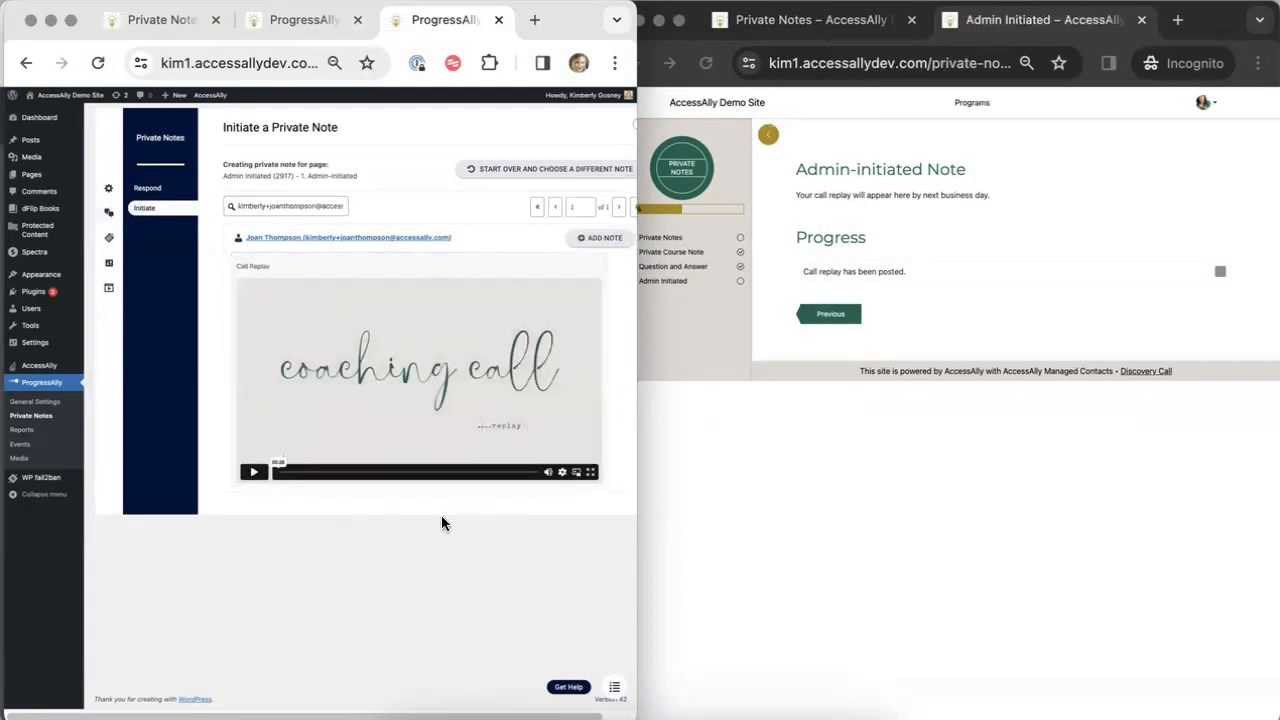
# - Switch to the student's browser window and reload the Admin-initiated Note page to show the posted call replay
pyautogui.click(767, 354)
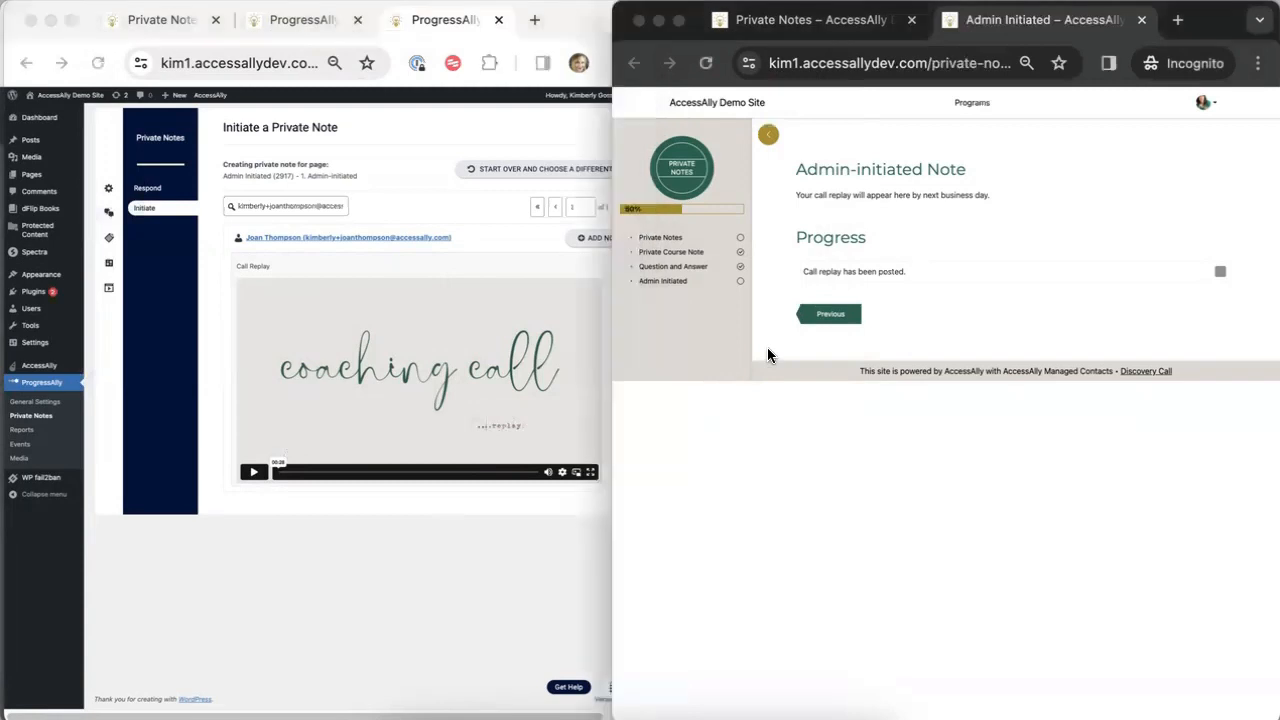
pyautogui.click(707, 63)
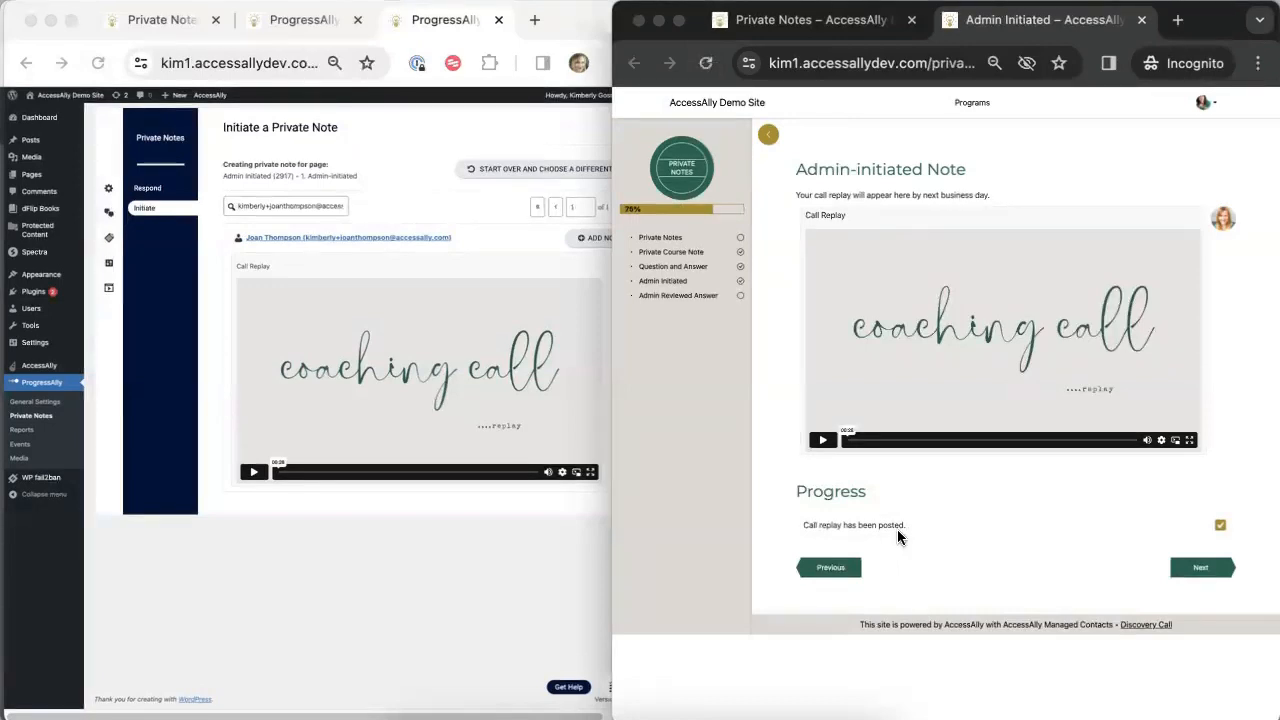
pyautogui.press('super+equal')
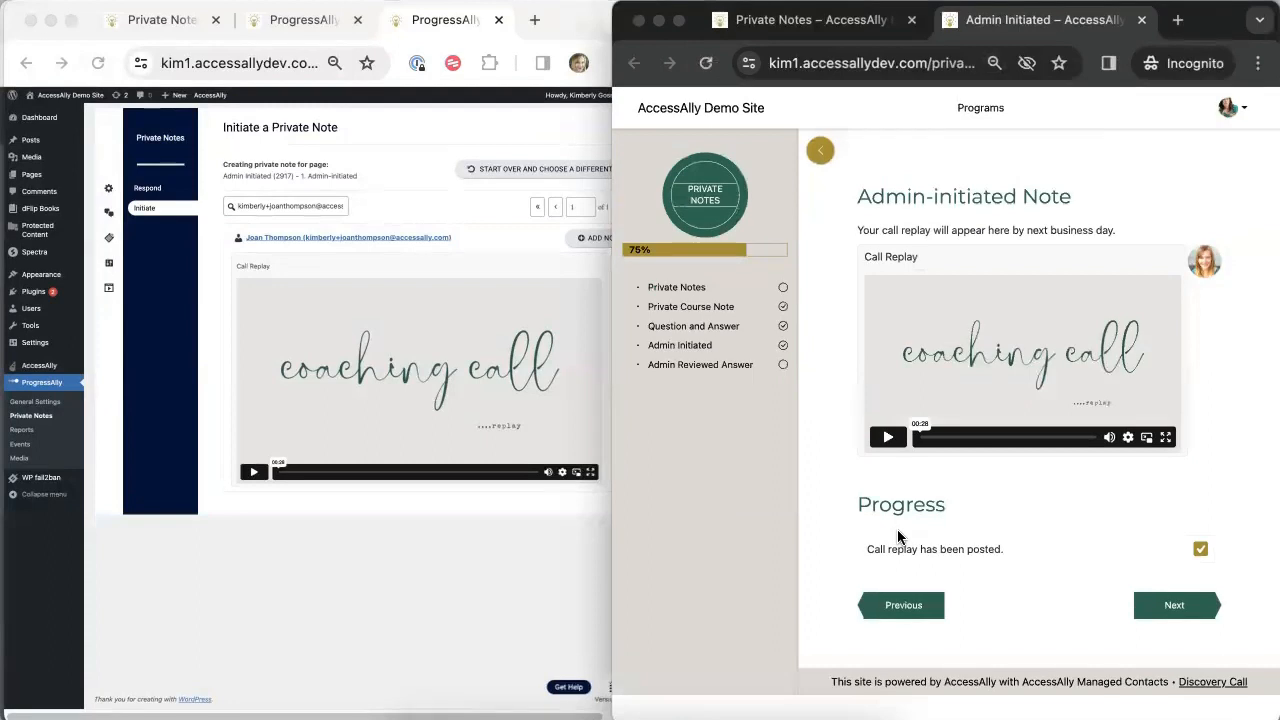
# - Continue to the Admin Reviewed Answer lesson, open the Business Overview download from its objectives and close the worksheet
pyautogui.click(1188, 615)
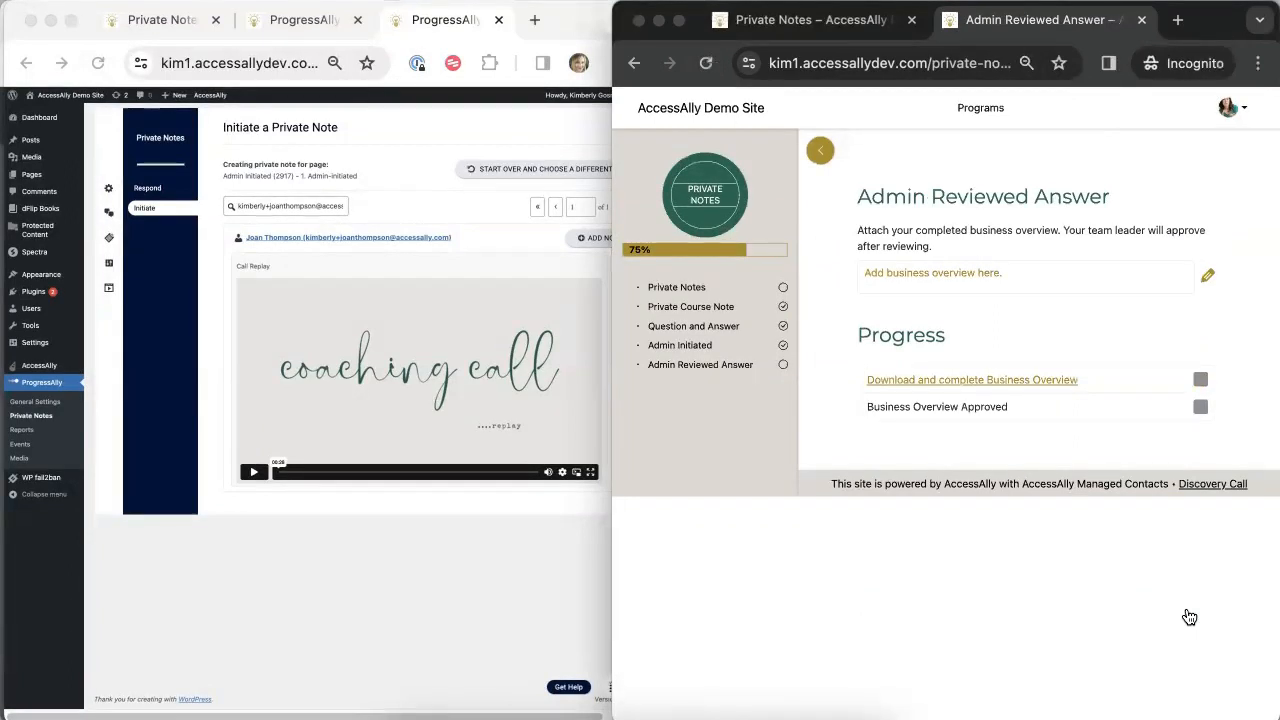
pyautogui.click(1031, 381)
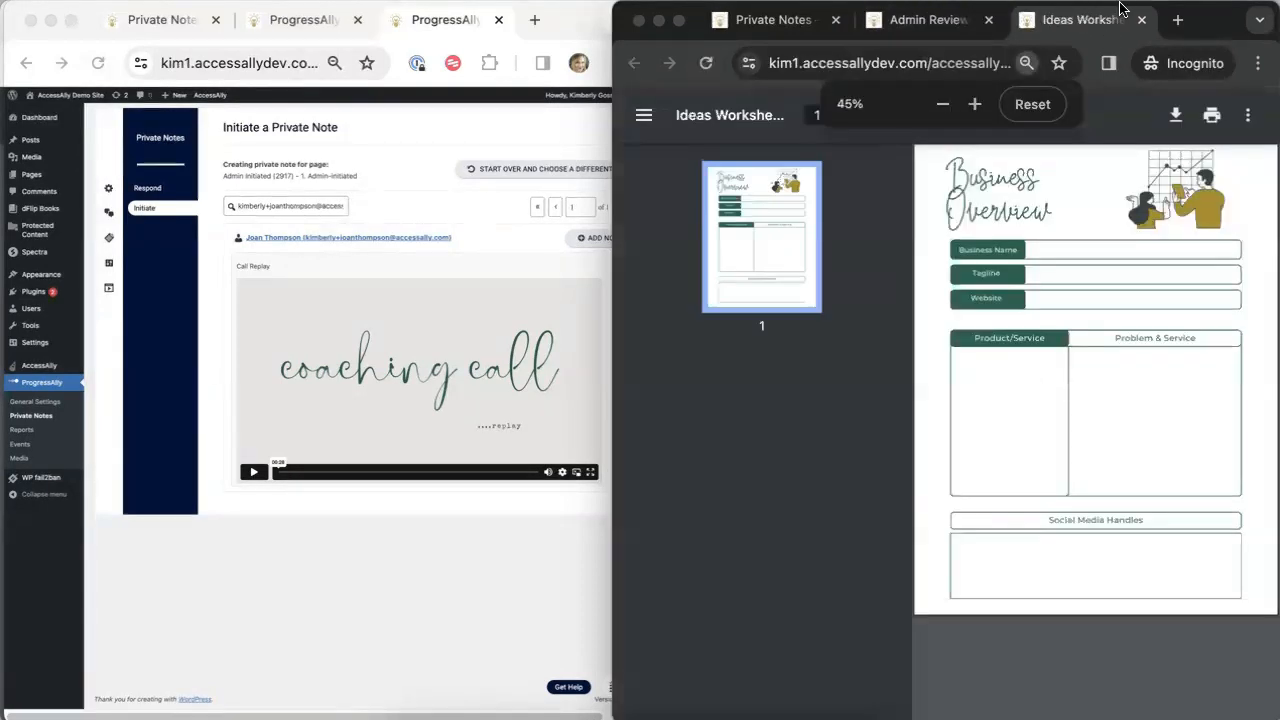
pyautogui.click(1142, 20)
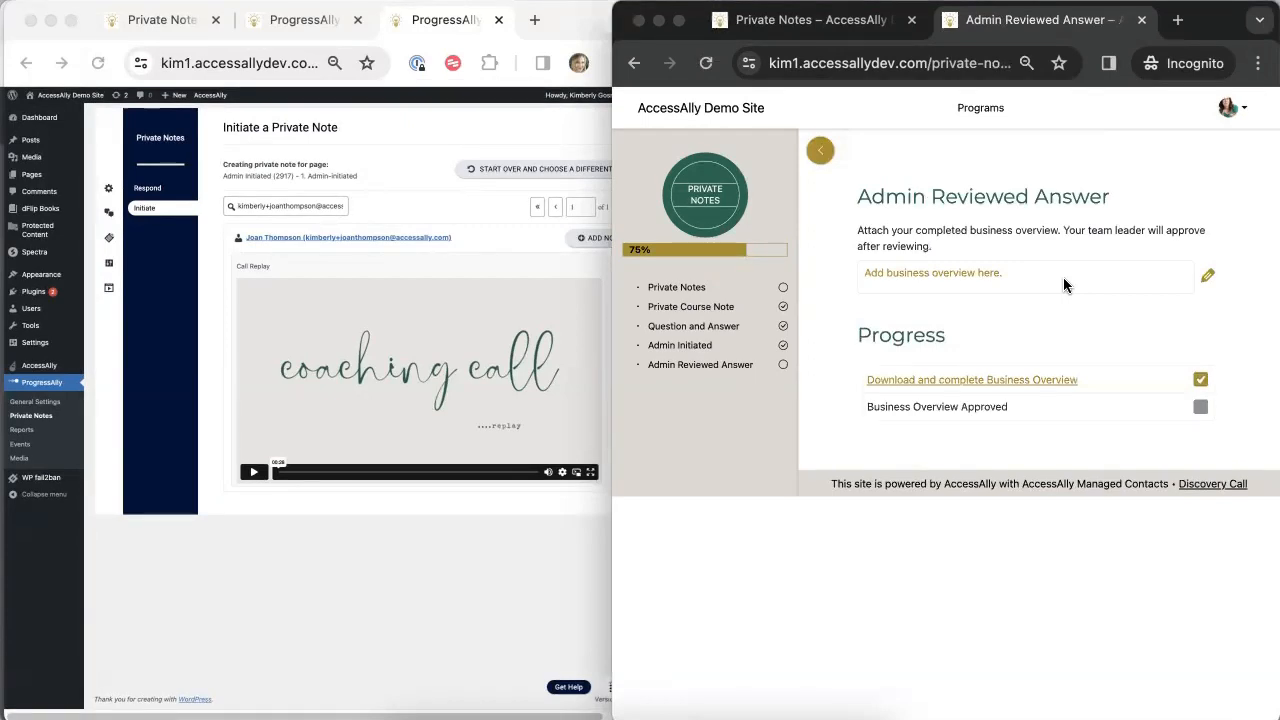
# - Enter "Here is my business overview." as the student's answer, attach the completed Business Overview PDF from the Private Notes Workshop folder and submit it
pyautogui.click(1206, 278)
pyautogui.write('Here i')
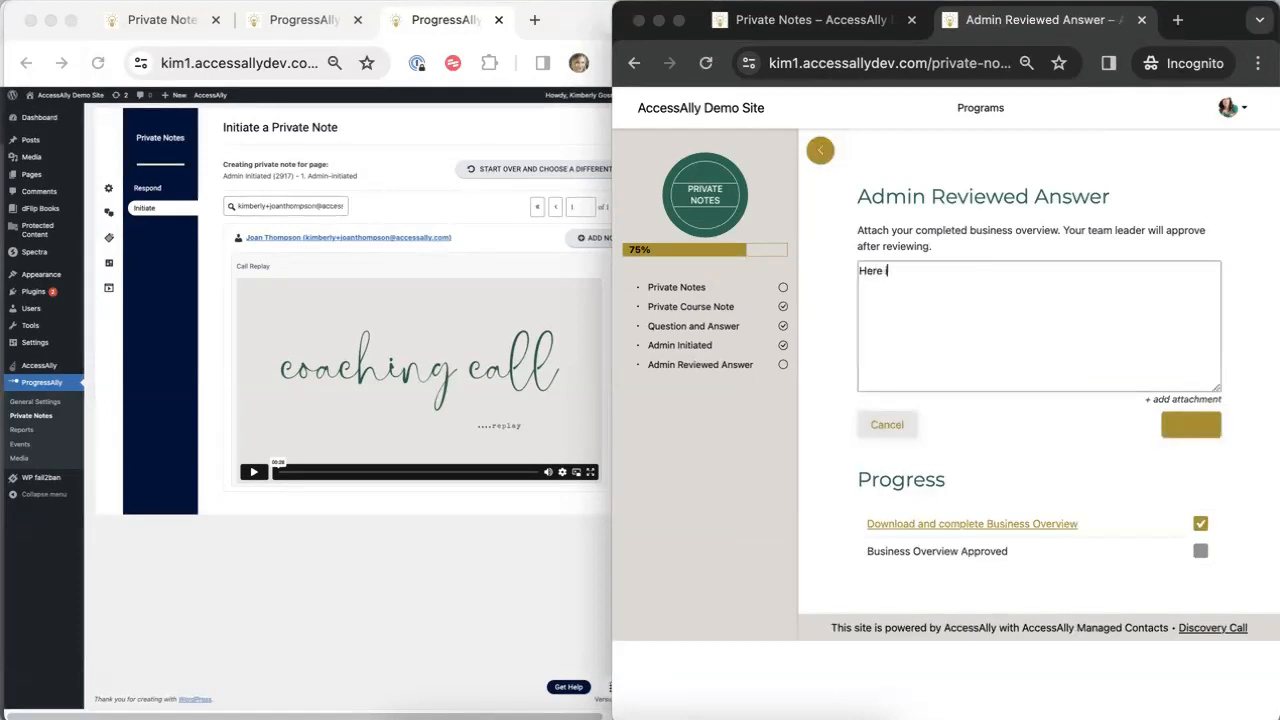
pyautogui.write('s my business overview.')
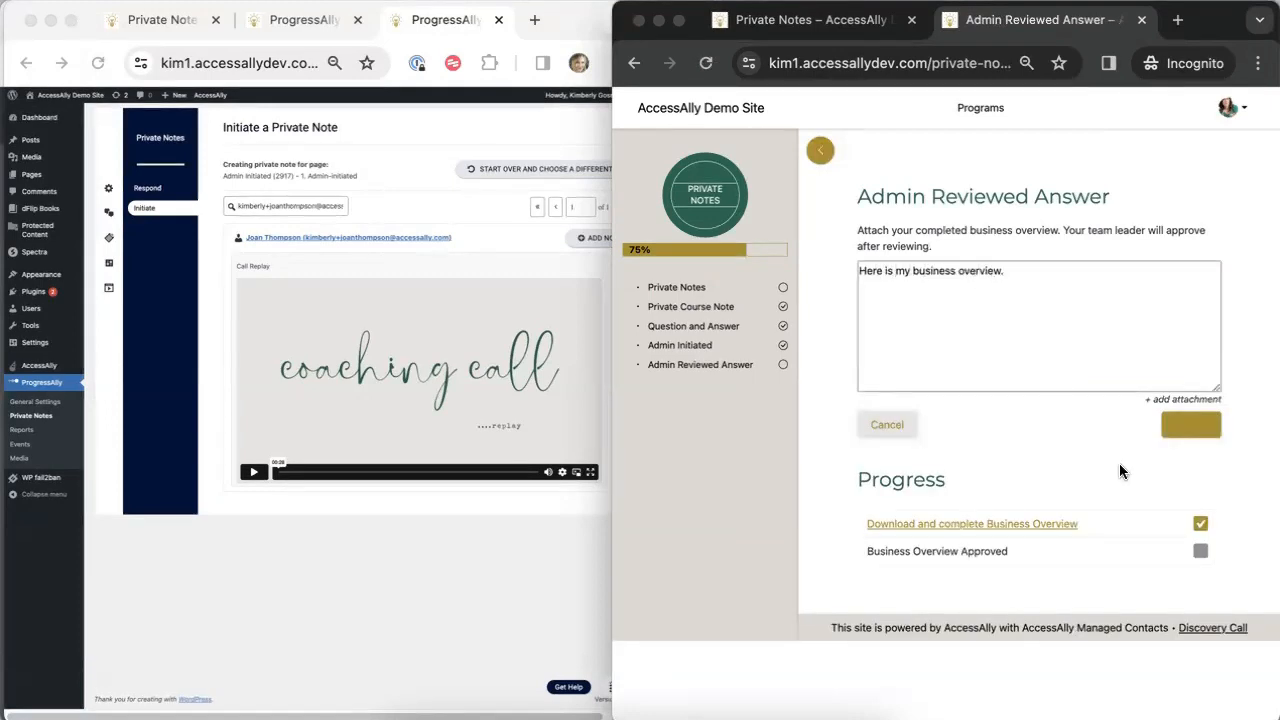
pyautogui.click(1168, 400)
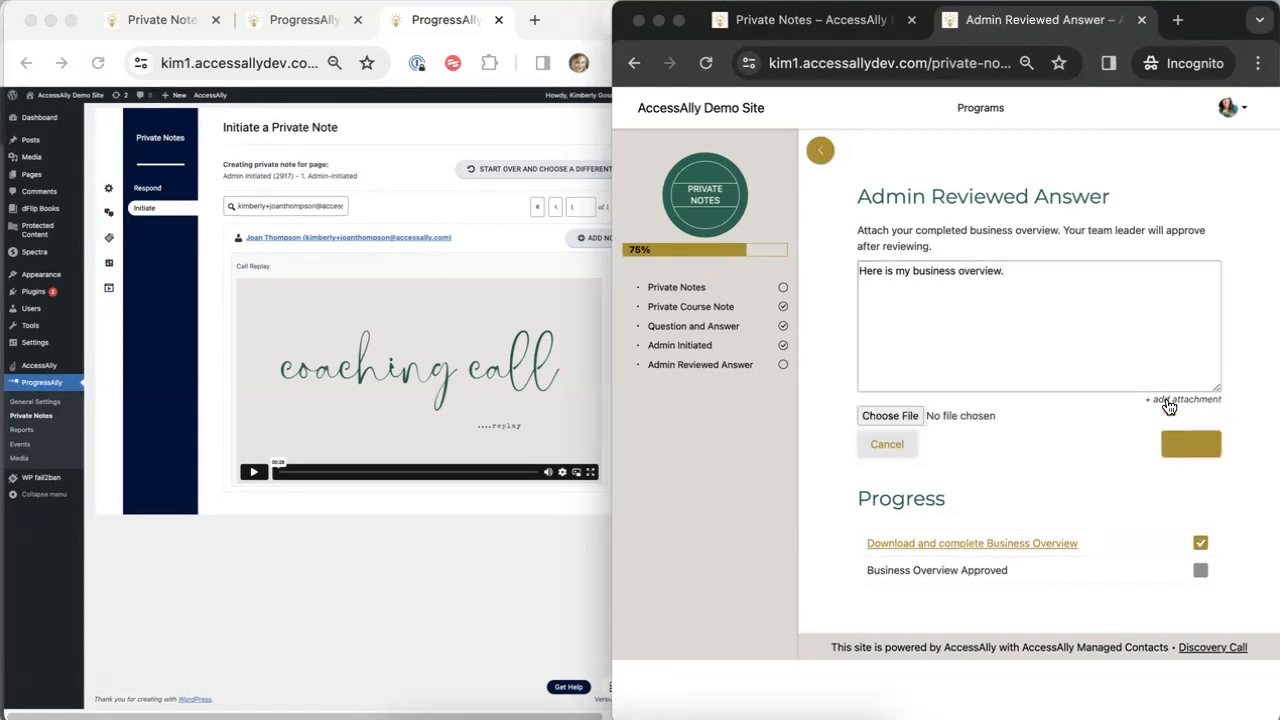
pyautogui.click(889, 416)
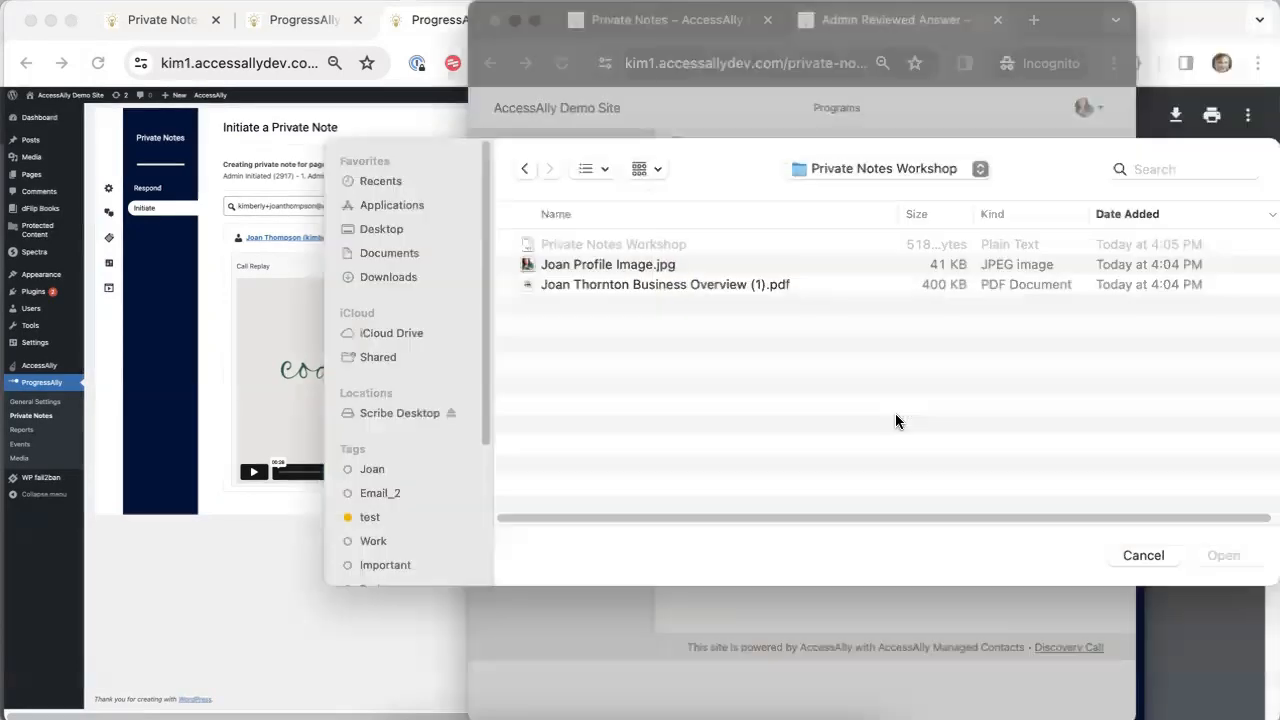
pyautogui.doubleClick(605, 284)
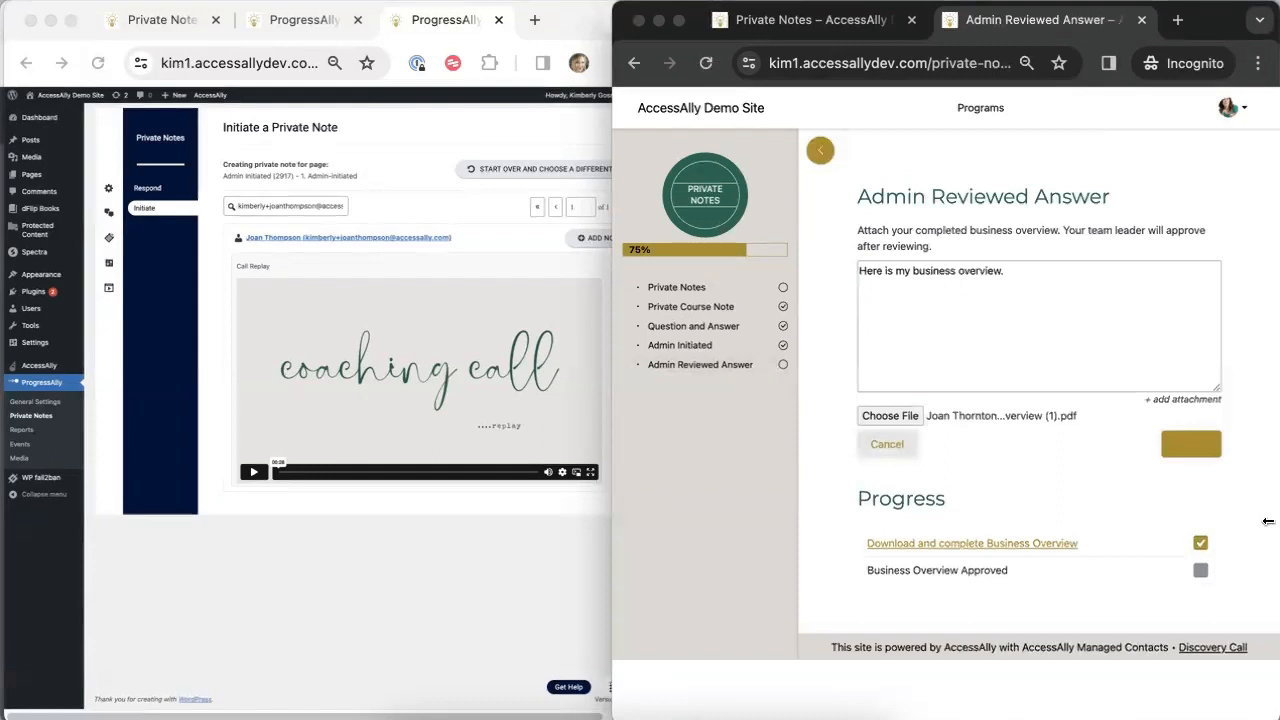
pyautogui.click(1190, 448)
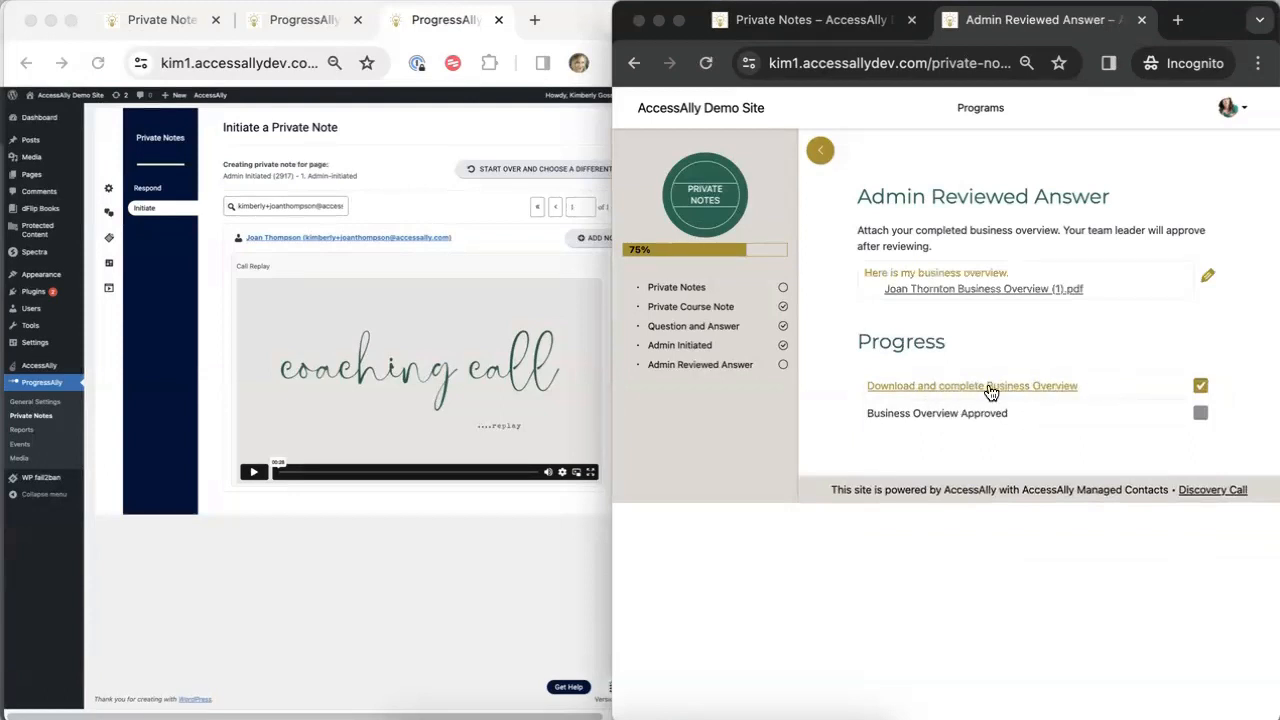
pyautogui.click(1201, 386)
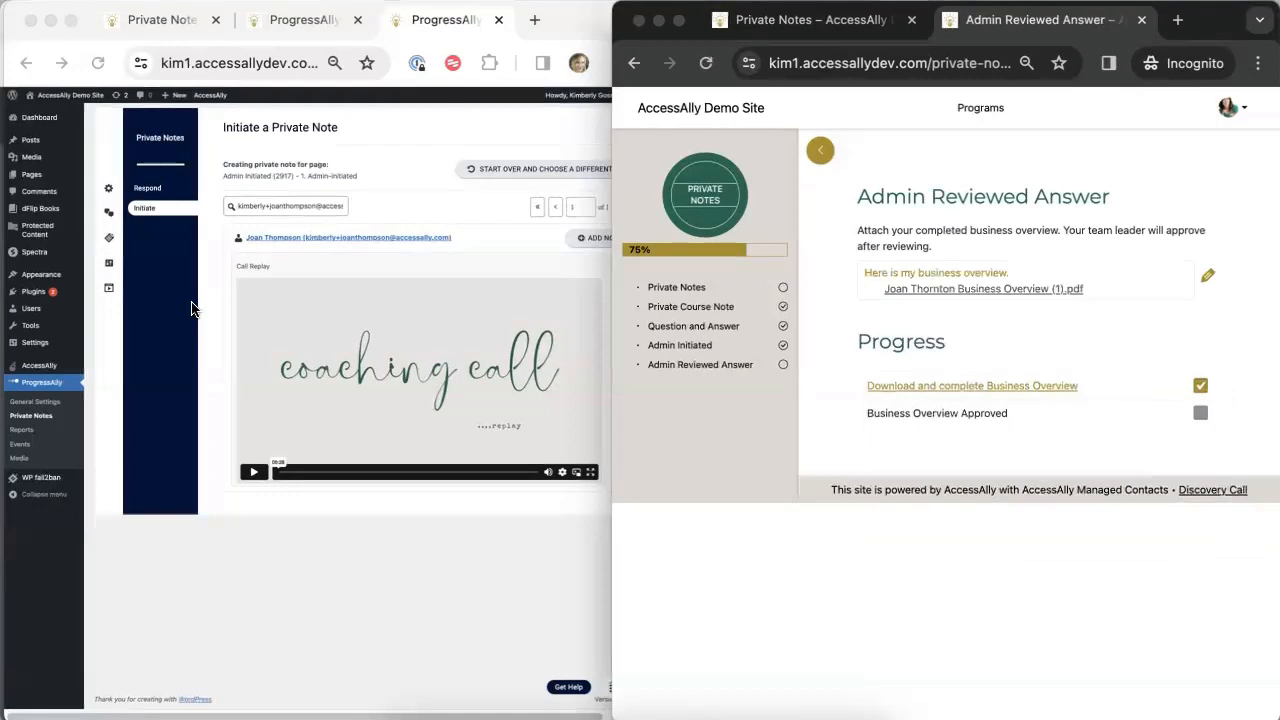
# - Switch to the admin's browser window, open the private notes needing a reply and read the student's attached Business Overview PDF
pyautogui.click(38, 423)
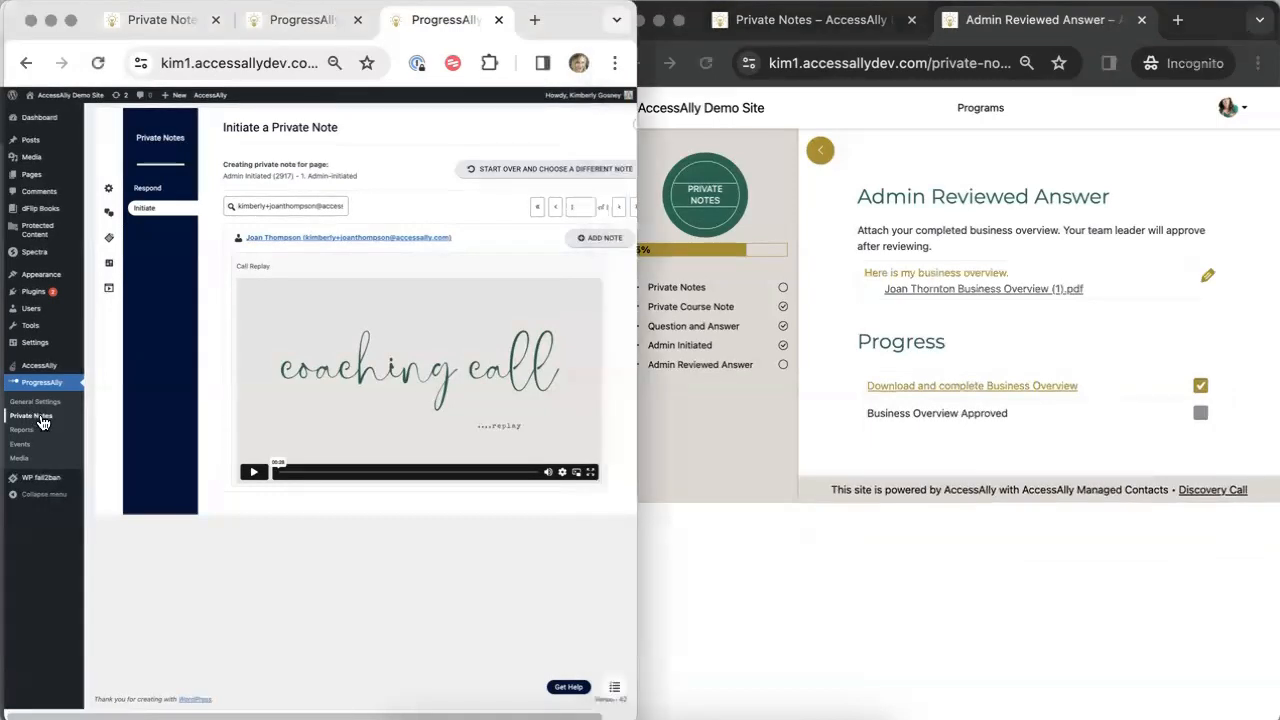
pyautogui.click(40, 419)
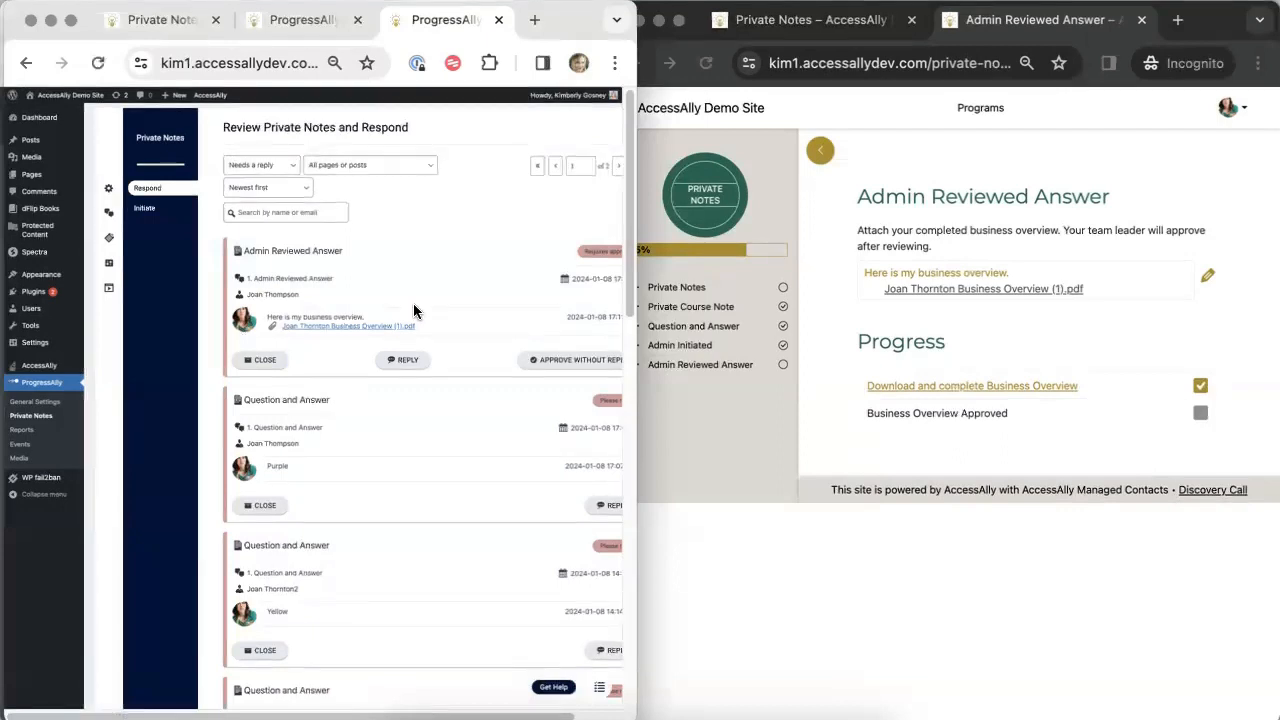
pyautogui.click(383, 326)
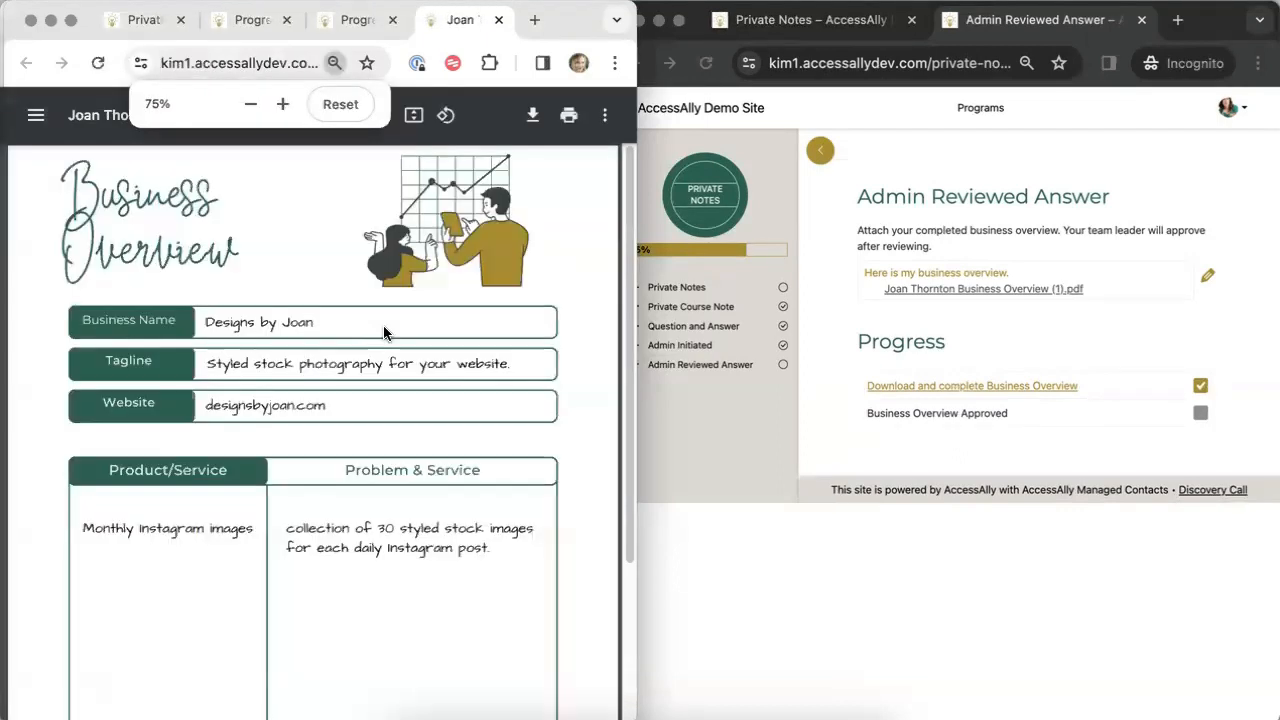
pyautogui.moveTo(623, 313); pyautogui.dragTo(559, 161)
pyautogui.click(349, 23)
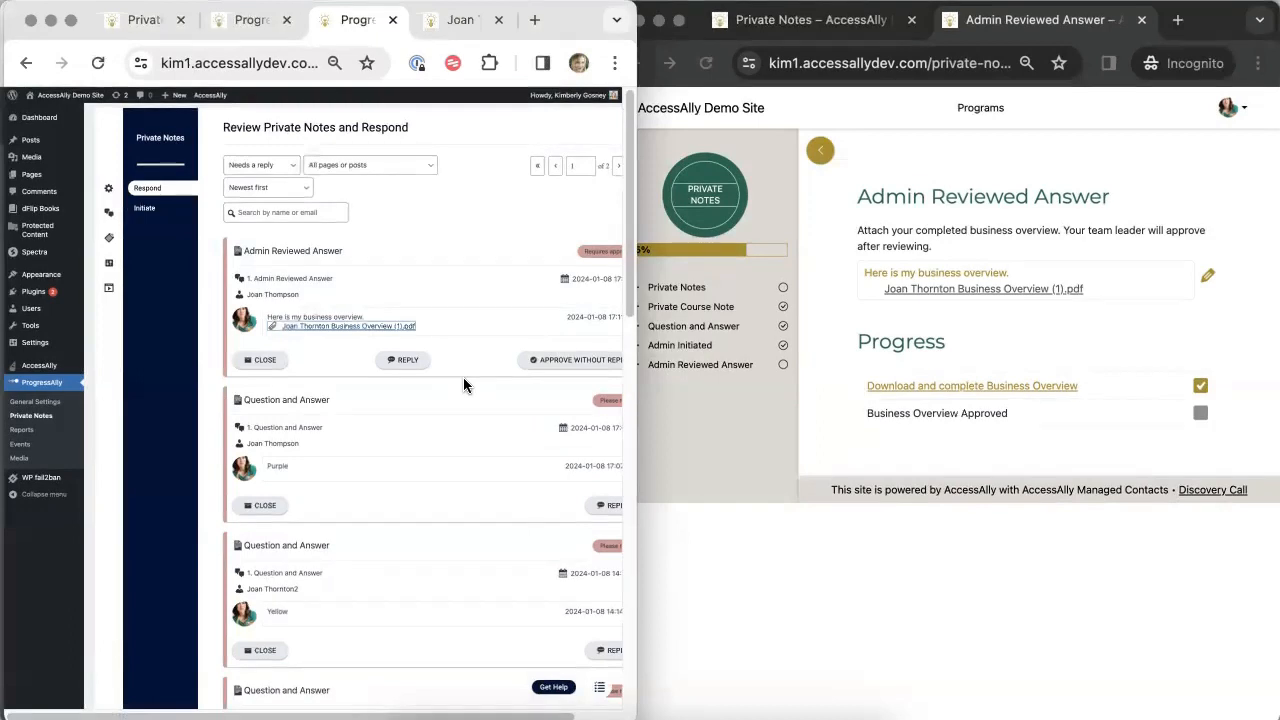
# - Reply to the student's Admin Reviewed Answer note with "Great job on your Business Overview." and approve it
pyautogui.click(406, 362)
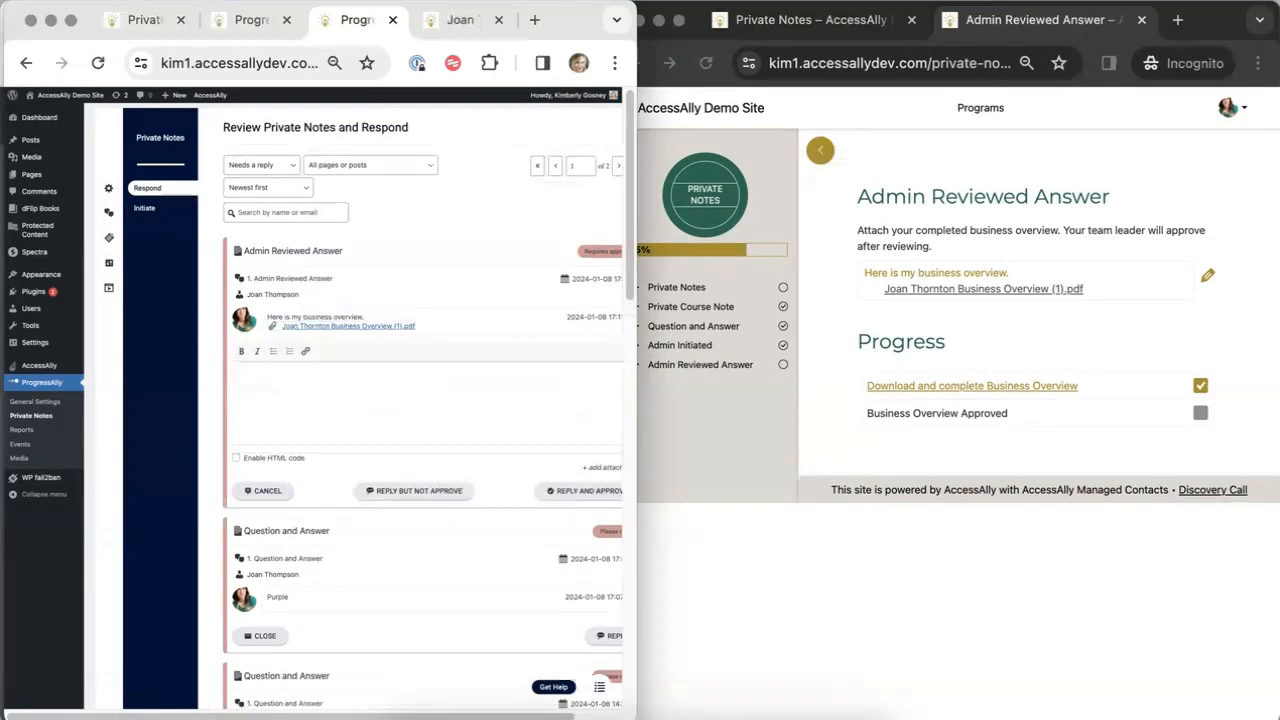
pyautogui.write('Great job on your Business Overview.')
pyautogui.click(567, 505)
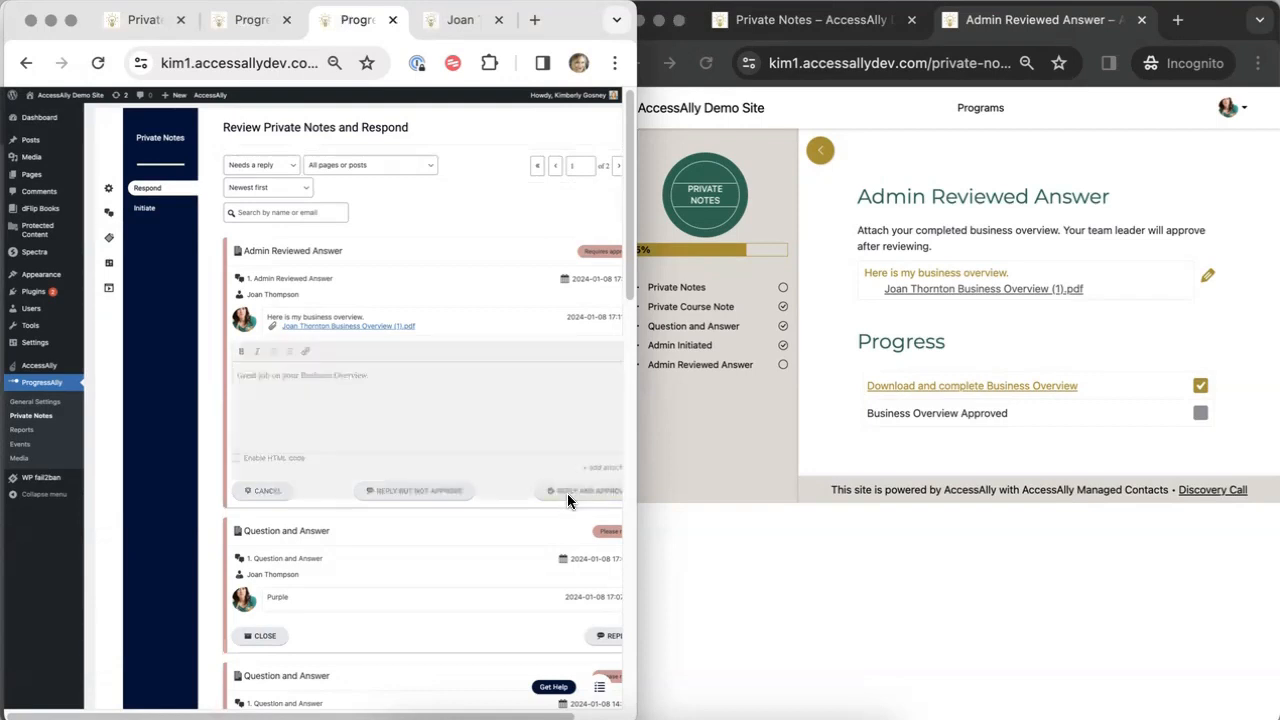
# - Switch to the student's browser window, reload the Admin Reviewed Answer lesson to check the reply and objectives, and expand the course navigation
pyautogui.click(723, 478)
pyautogui.click(842, 63)
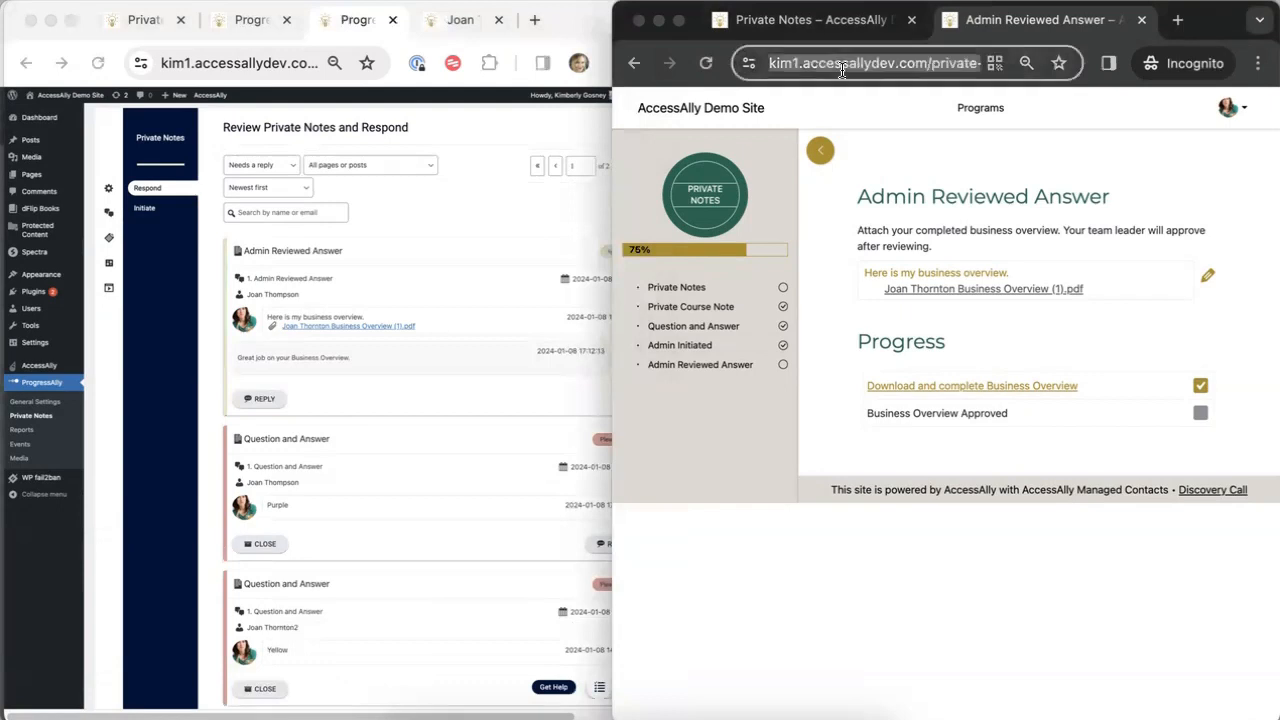
pyautogui.press('Return')
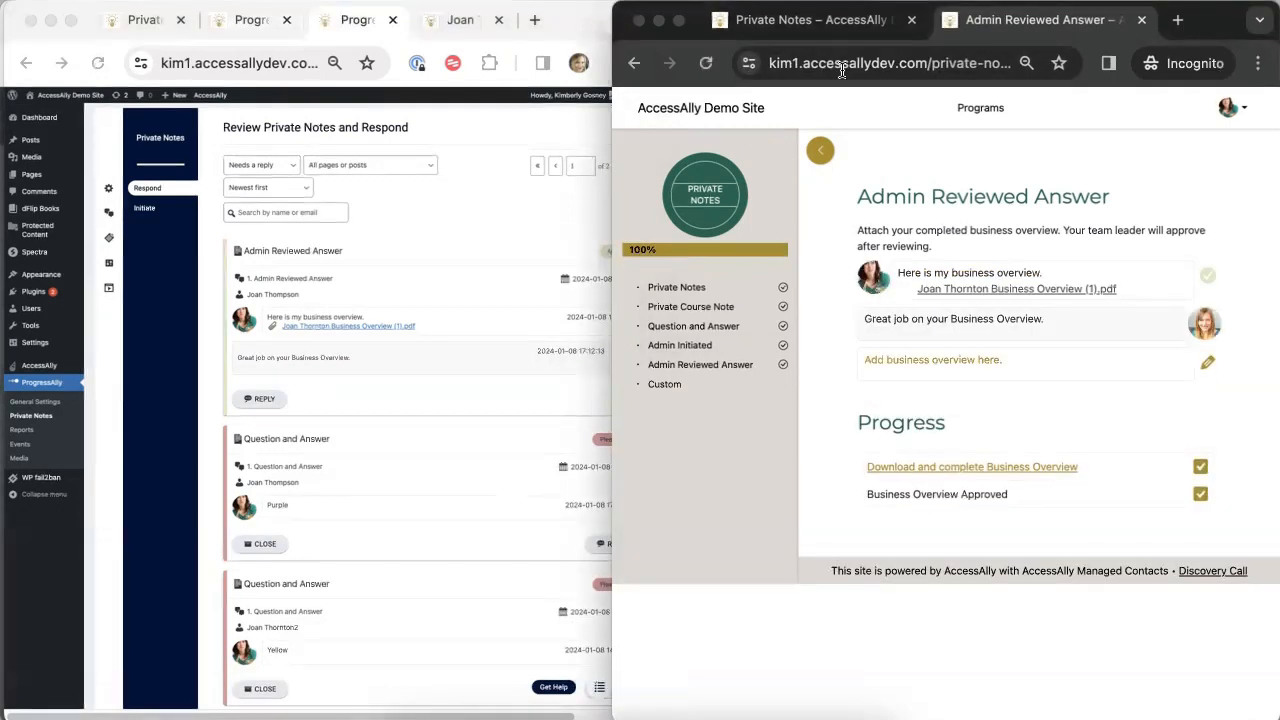
pyautogui.press('super+equal')
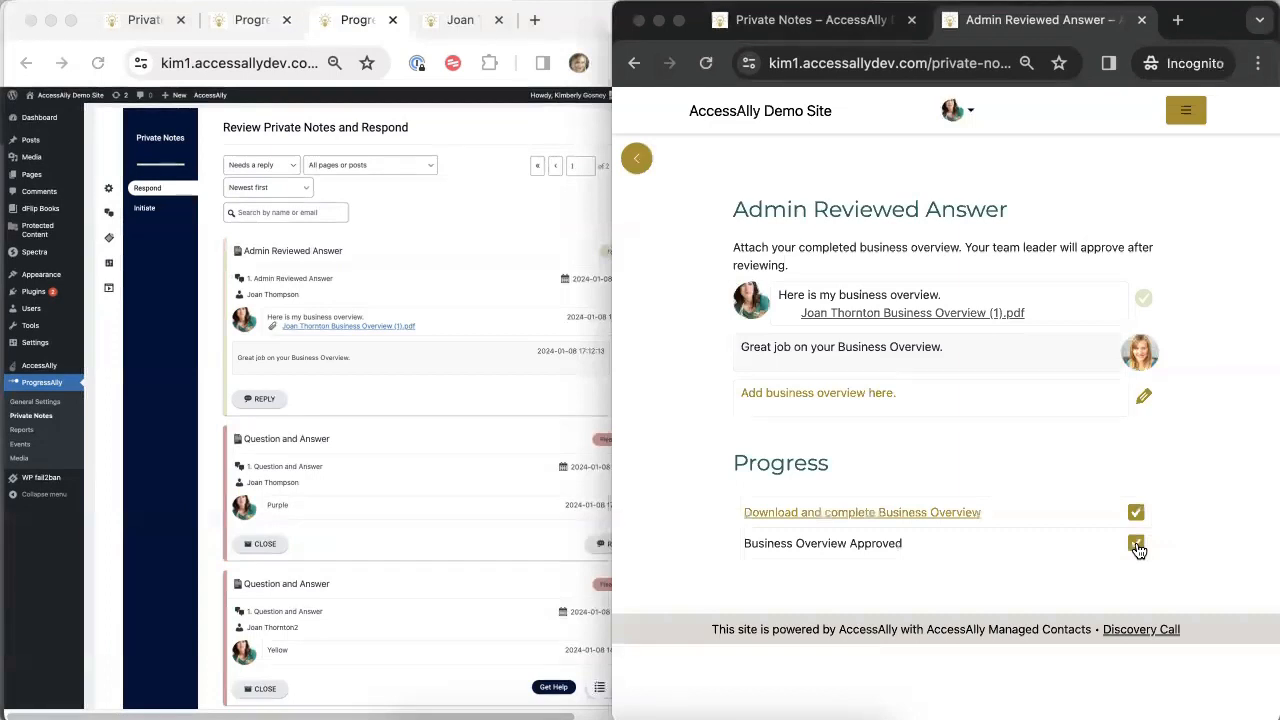
pyautogui.click(638, 162)
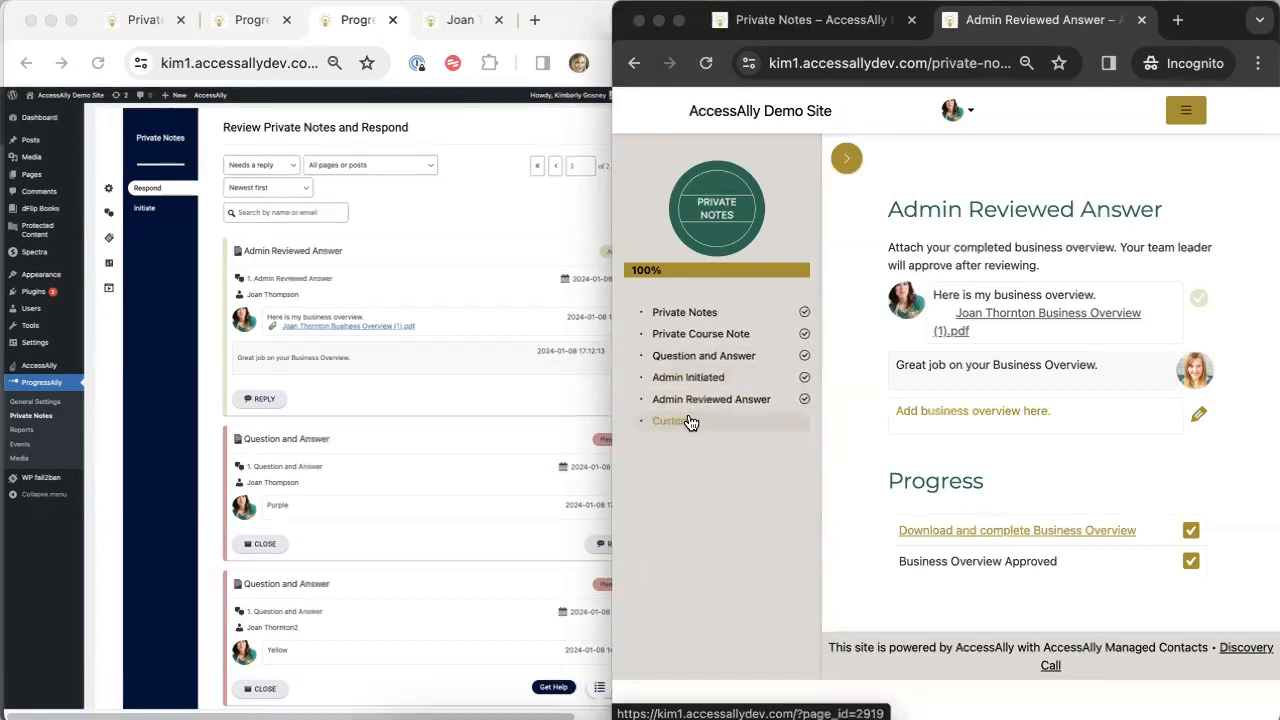
# - Switch to the admin's browser window and open the Custom page of the Private Notes offering in AccessAlly for editing
pyautogui.click(469, 229)
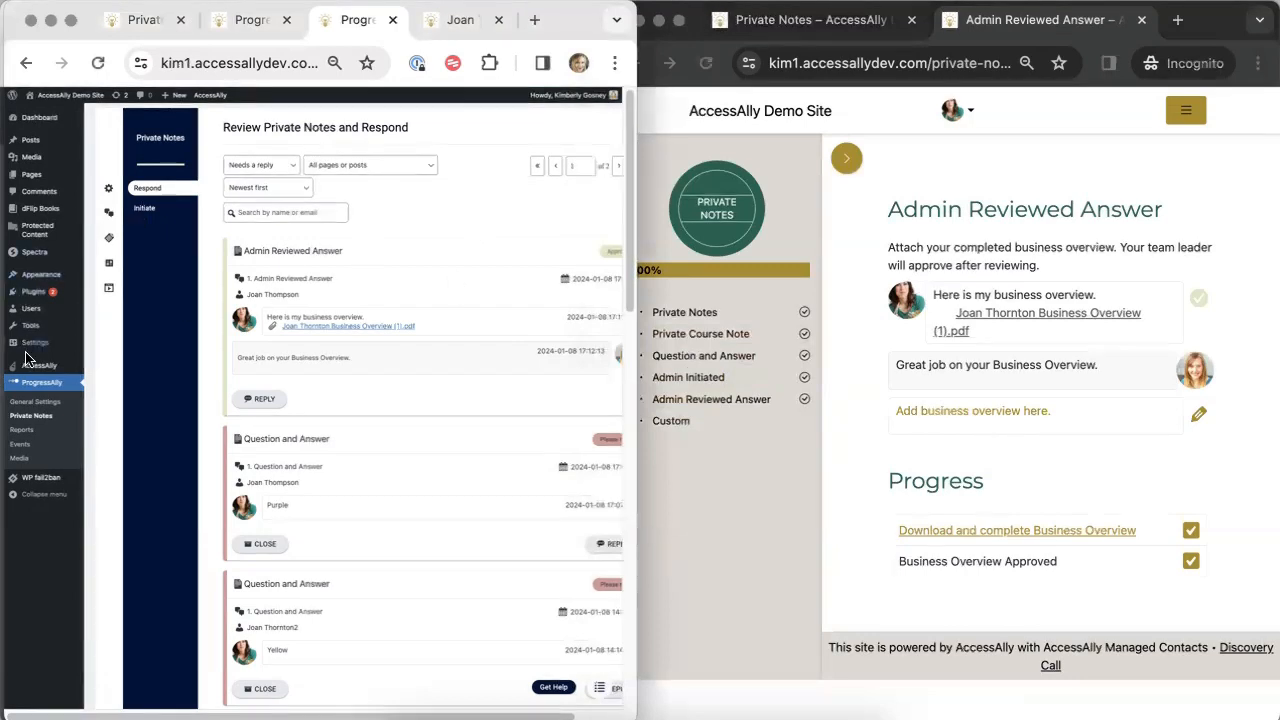
pyautogui.moveTo(38, 365)
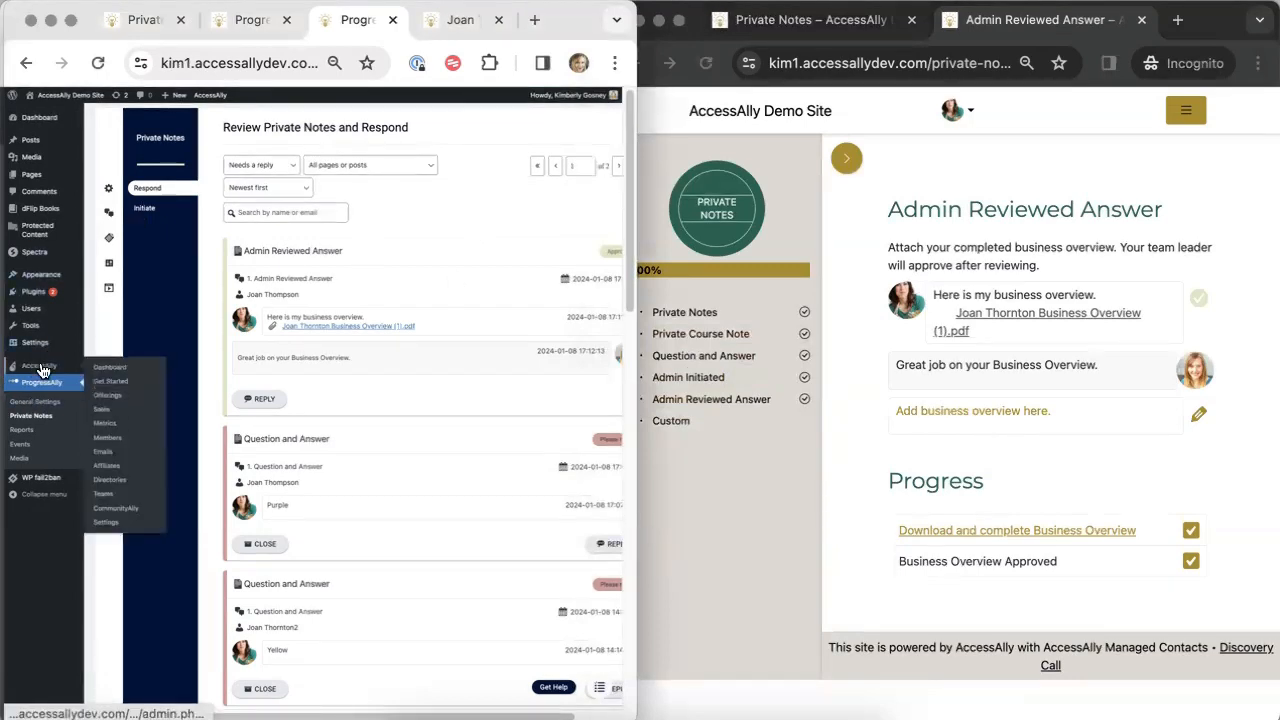
pyautogui.click(110, 395)
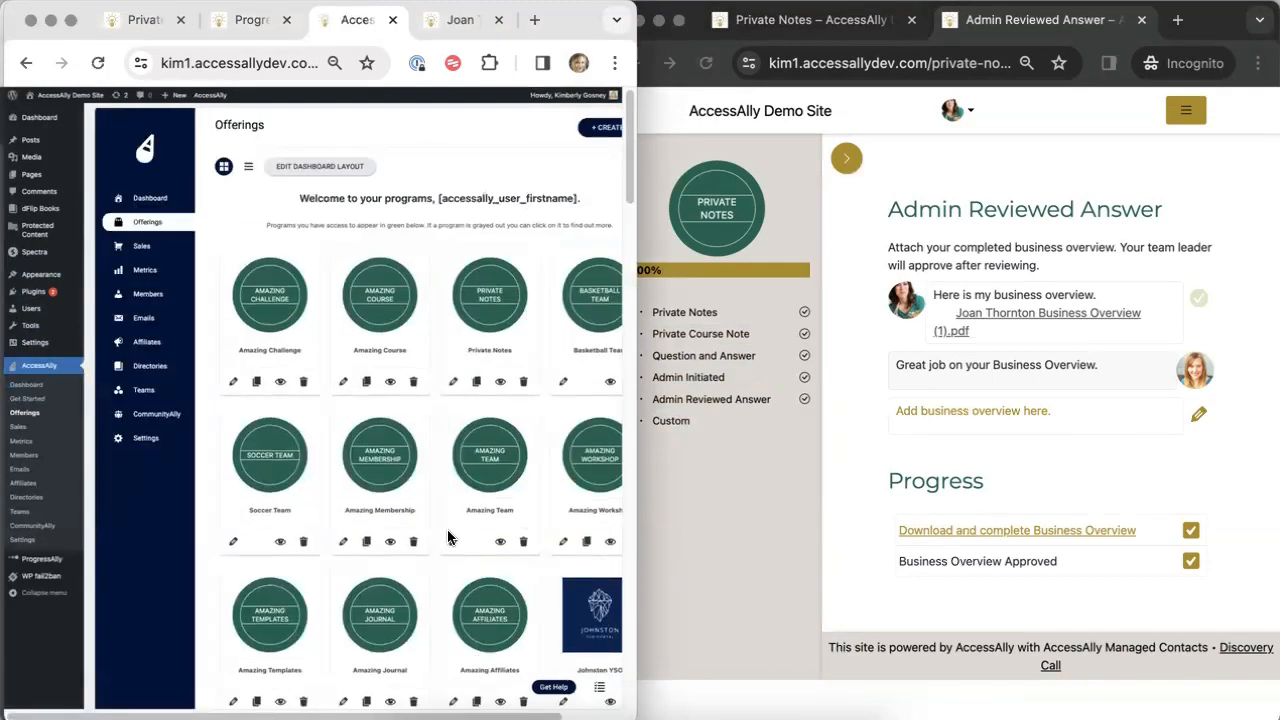
pyautogui.click(497, 295)
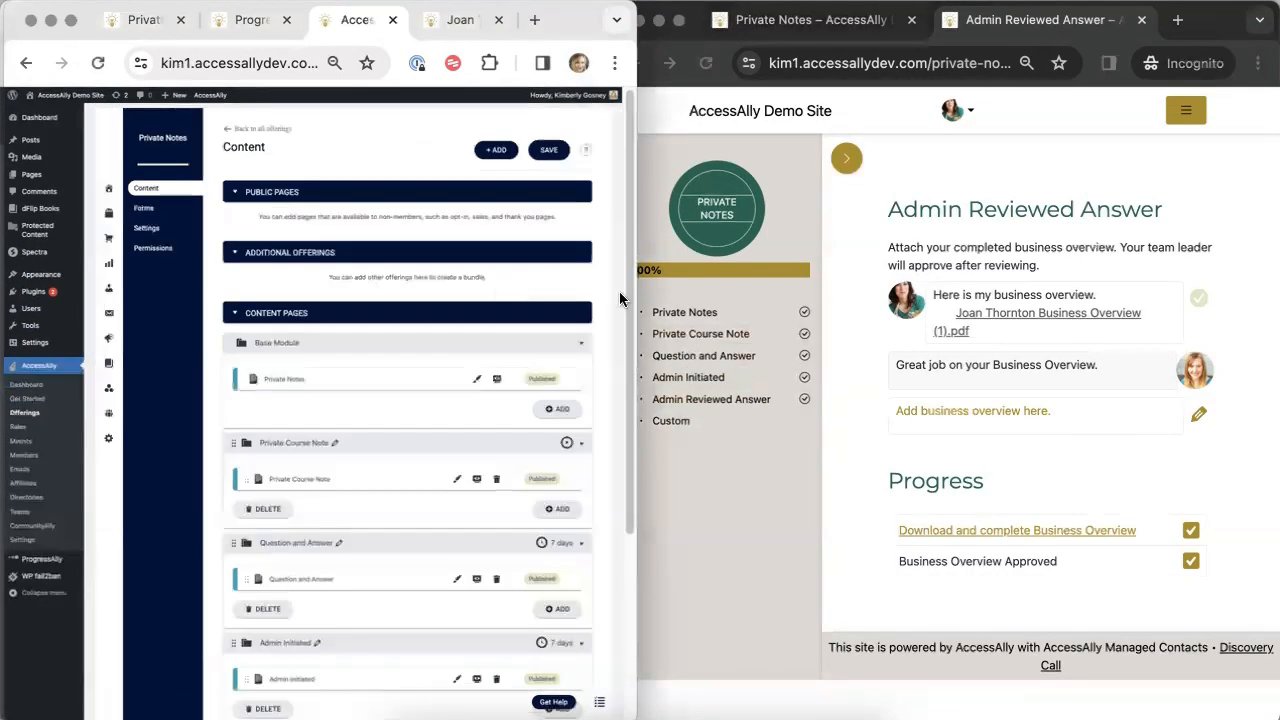
pyautogui.moveTo(628, 300); pyautogui.dragTo(627, 561)
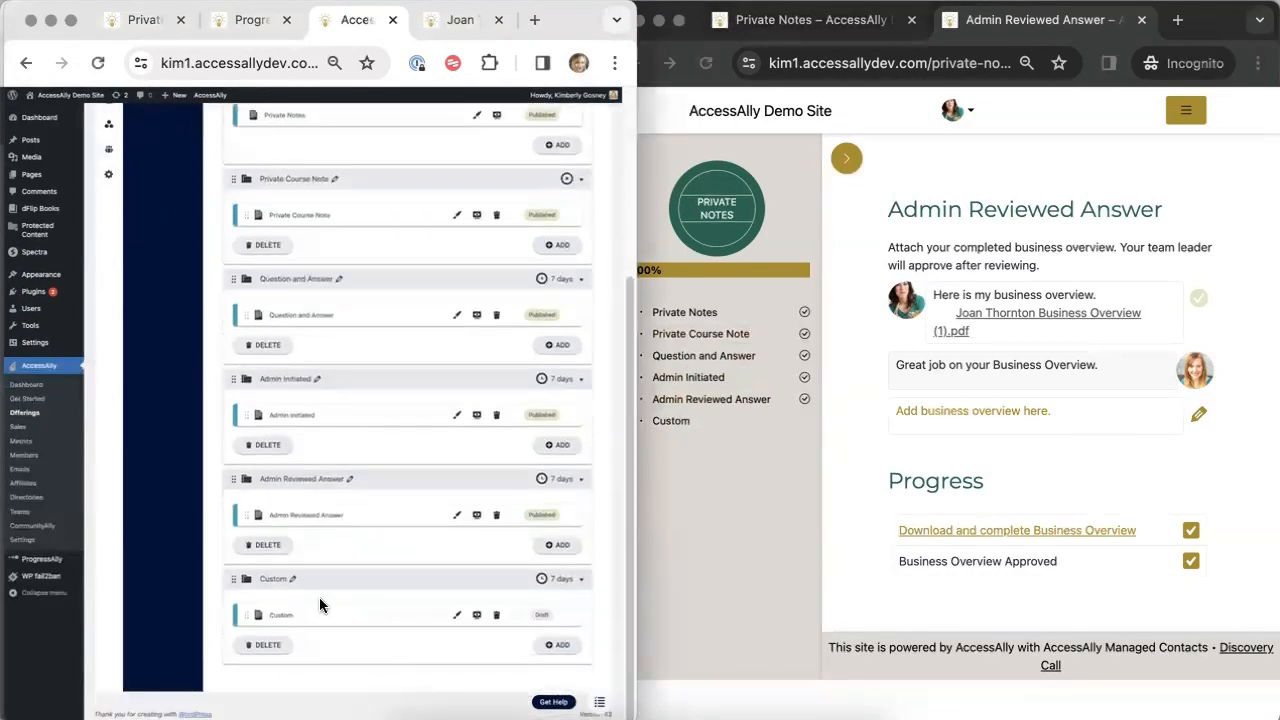
pyautogui.click(457, 617)
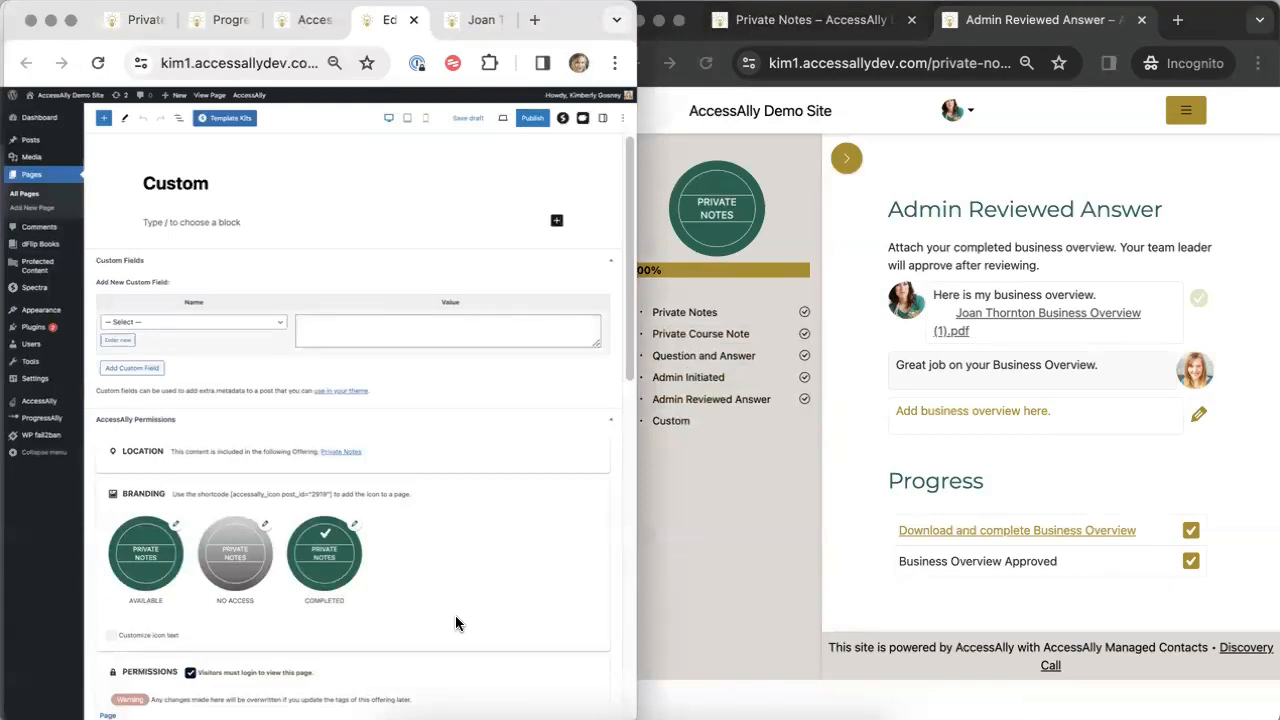
# - Add a new private note in the Custom page's ProgressAlly settings and name it "Custom Private Note"
pyautogui.press('super+equal')
pyautogui.press('super+equal')
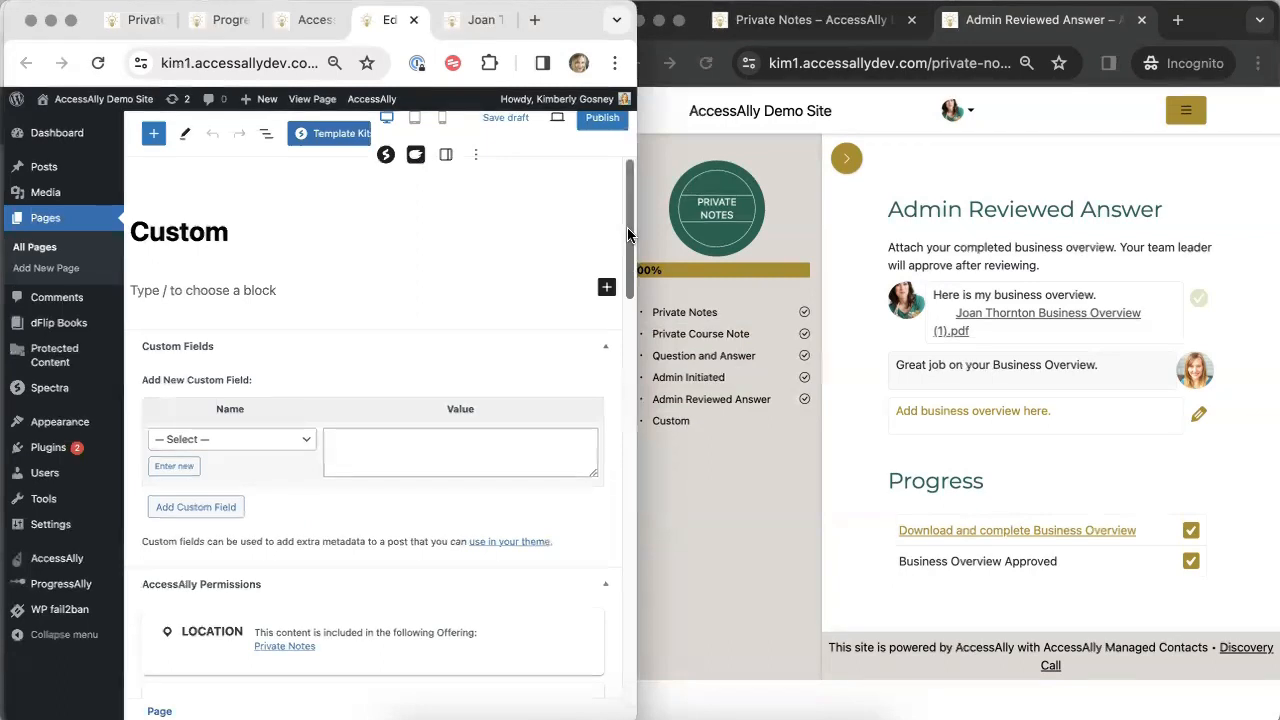
pyautogui.moveTo(627, 234); pyautogui.dragTo(624, 587)
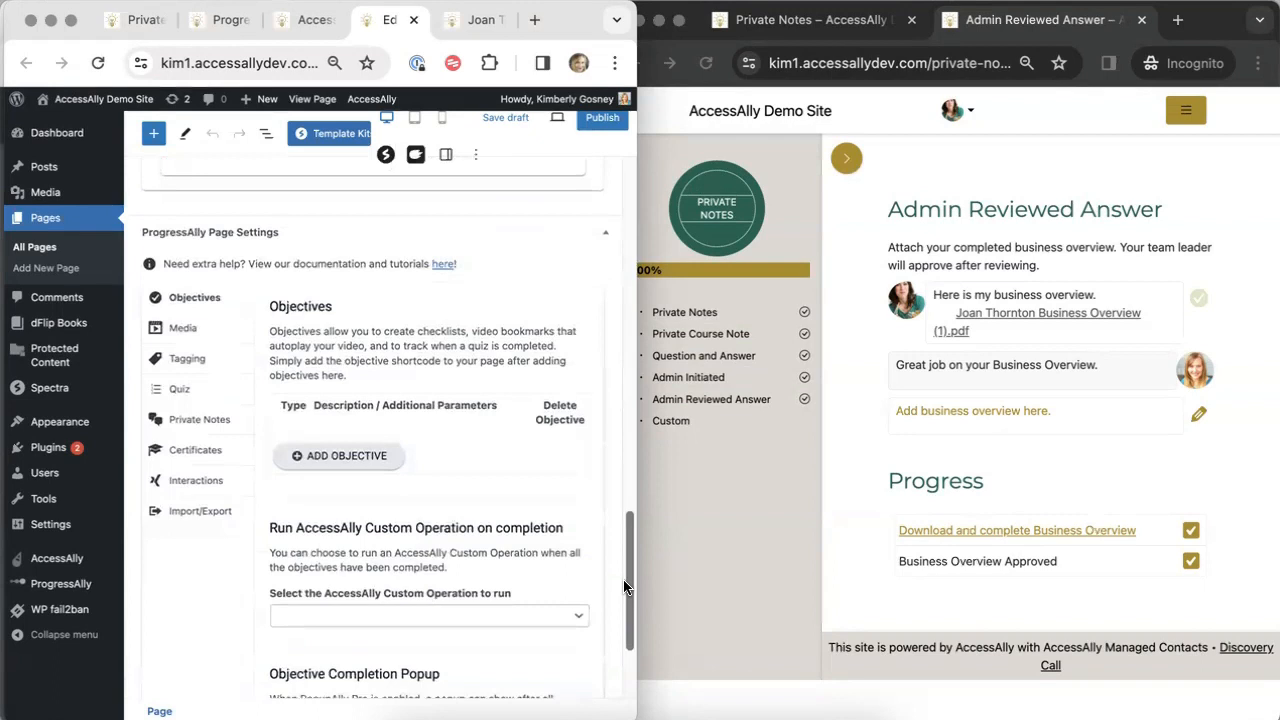
pyautogui.click(199, 421)
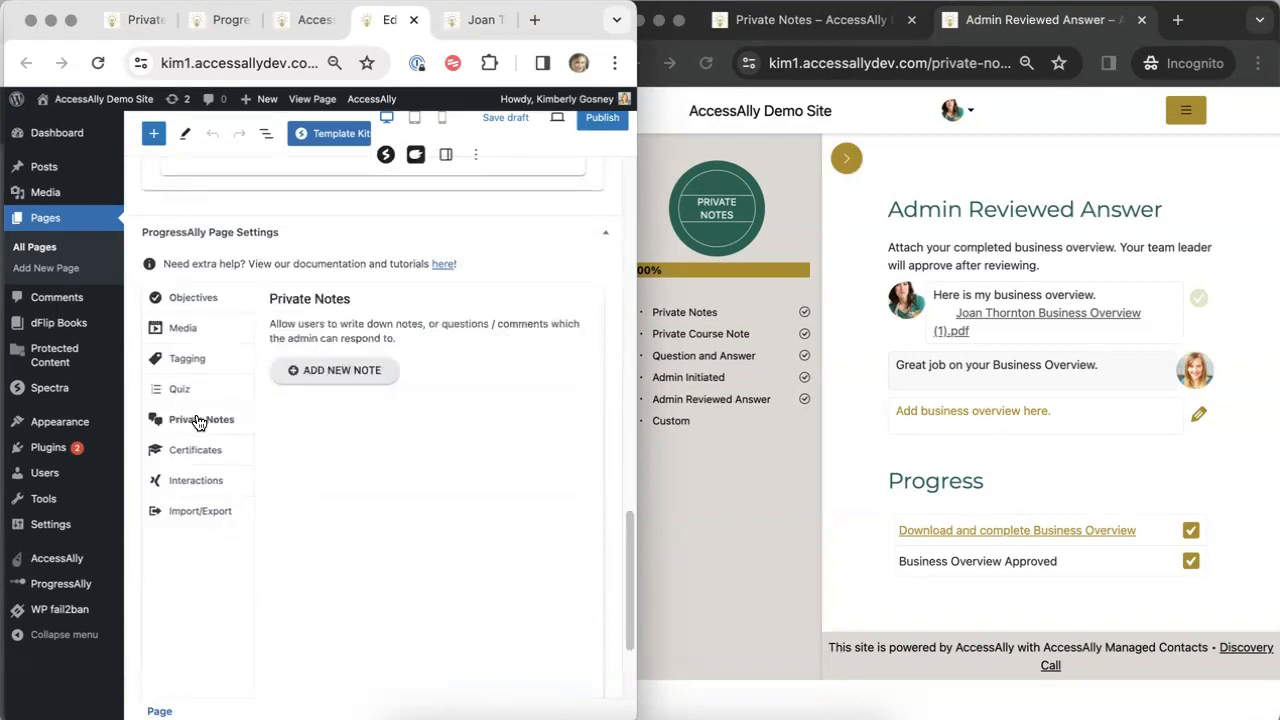
pyautogui.click(357, 378)
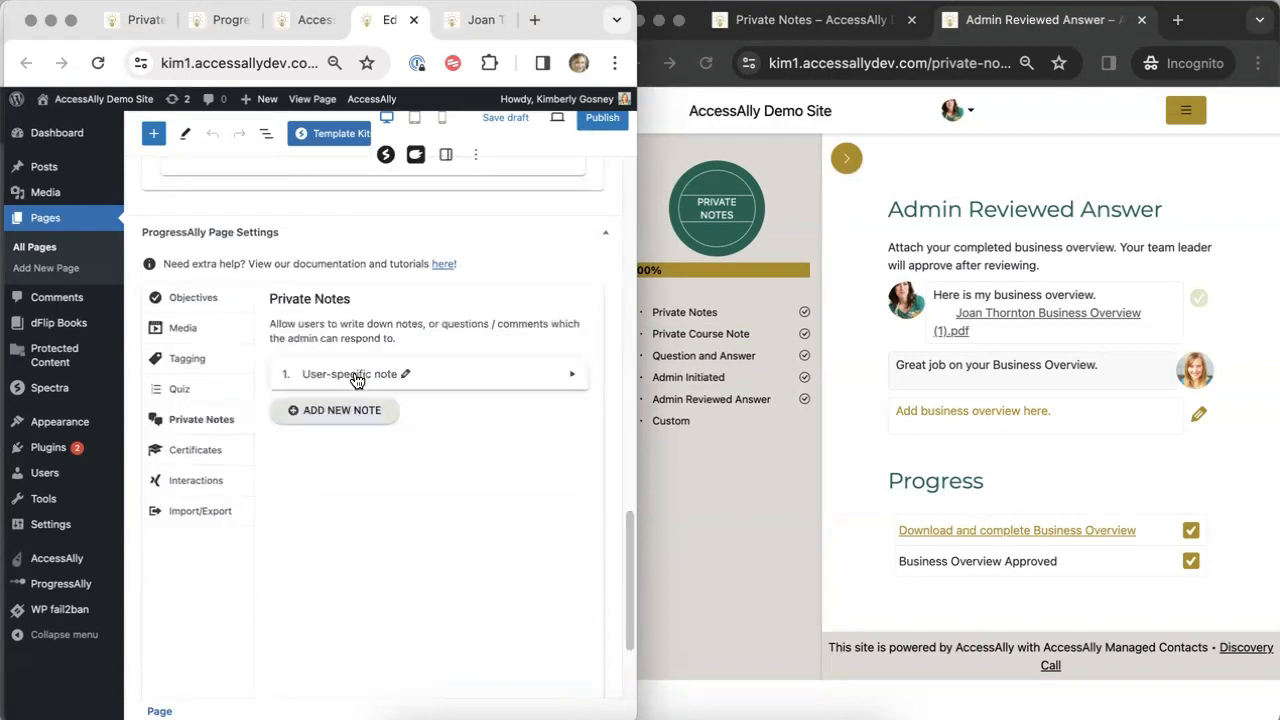
pyautogui.click(408, 372)
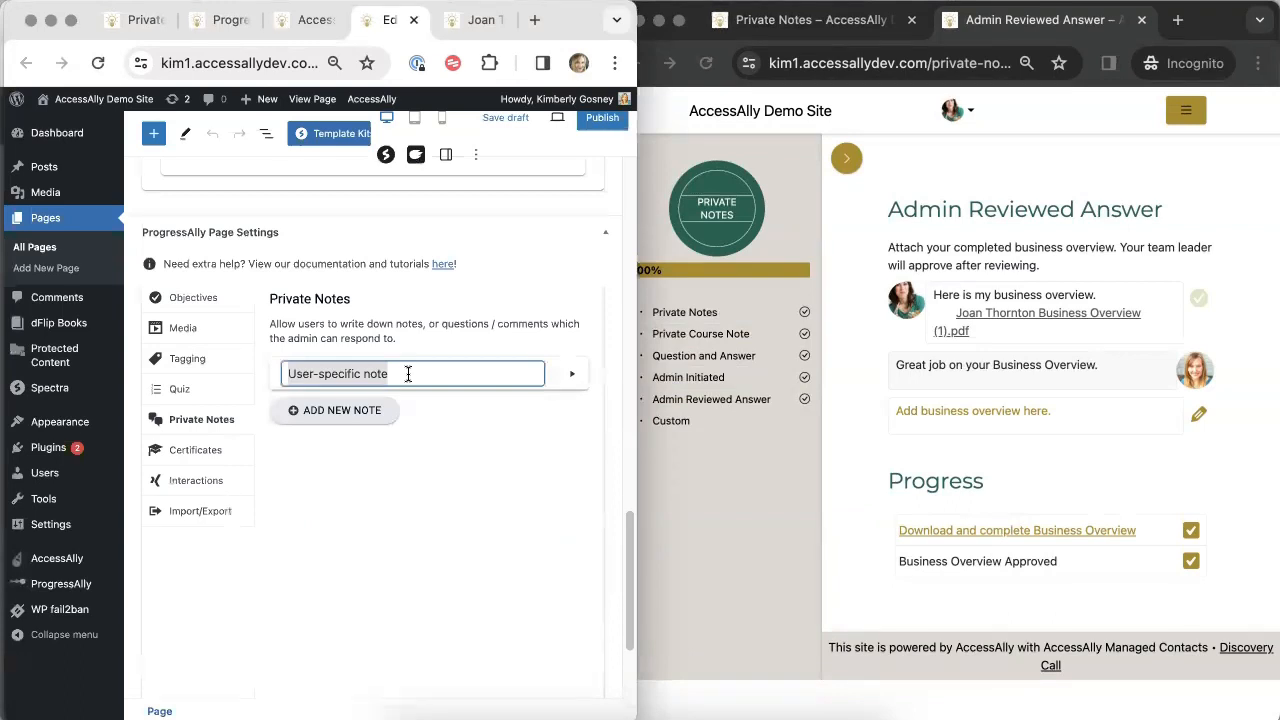
pyautogui.write('Custom P')
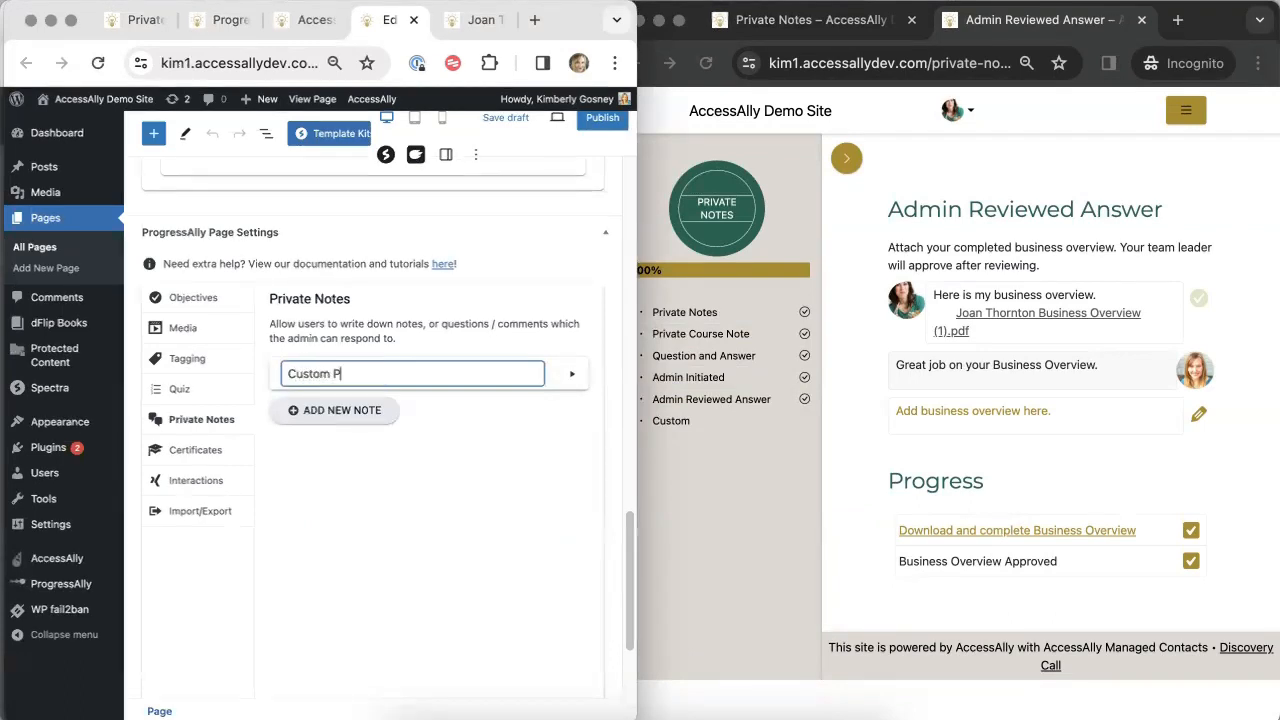
pyautogui.write('rivate Note')
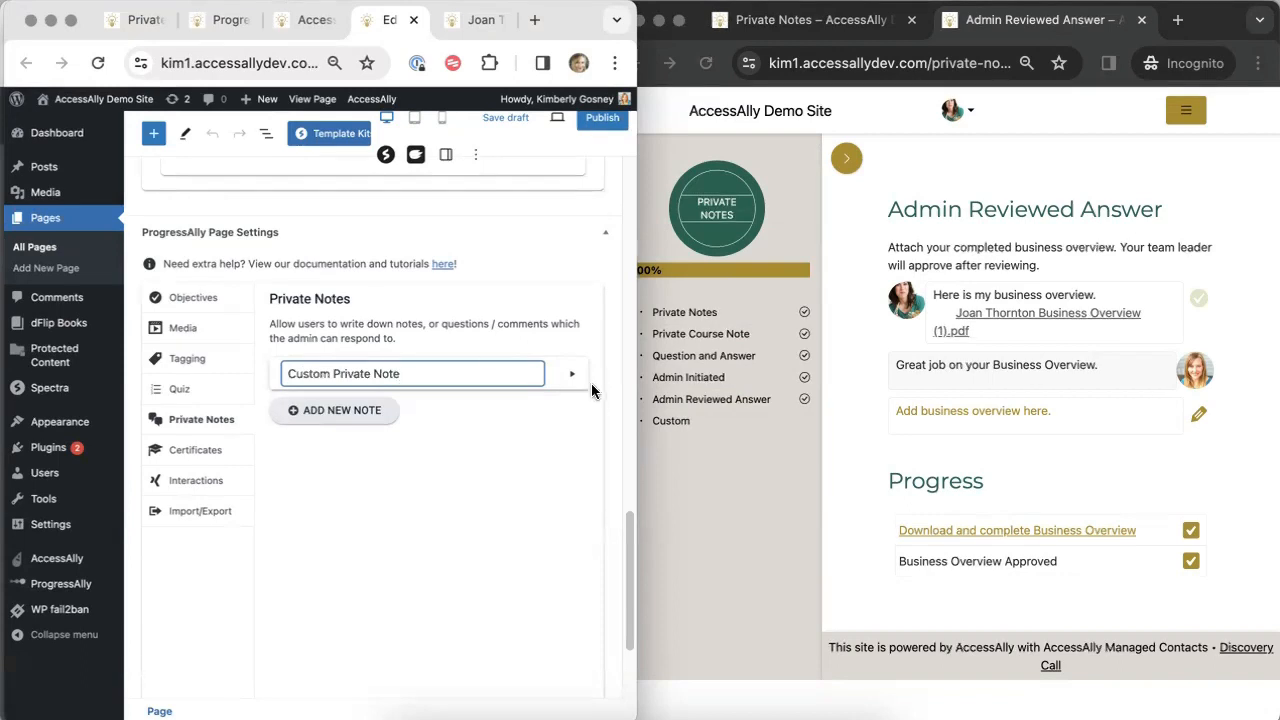
# - Expand the Custom Private Note's settings and compare its context field with the prompt text on the student's Admin Reviewed Answer page
pyautogui.click(573, 375)
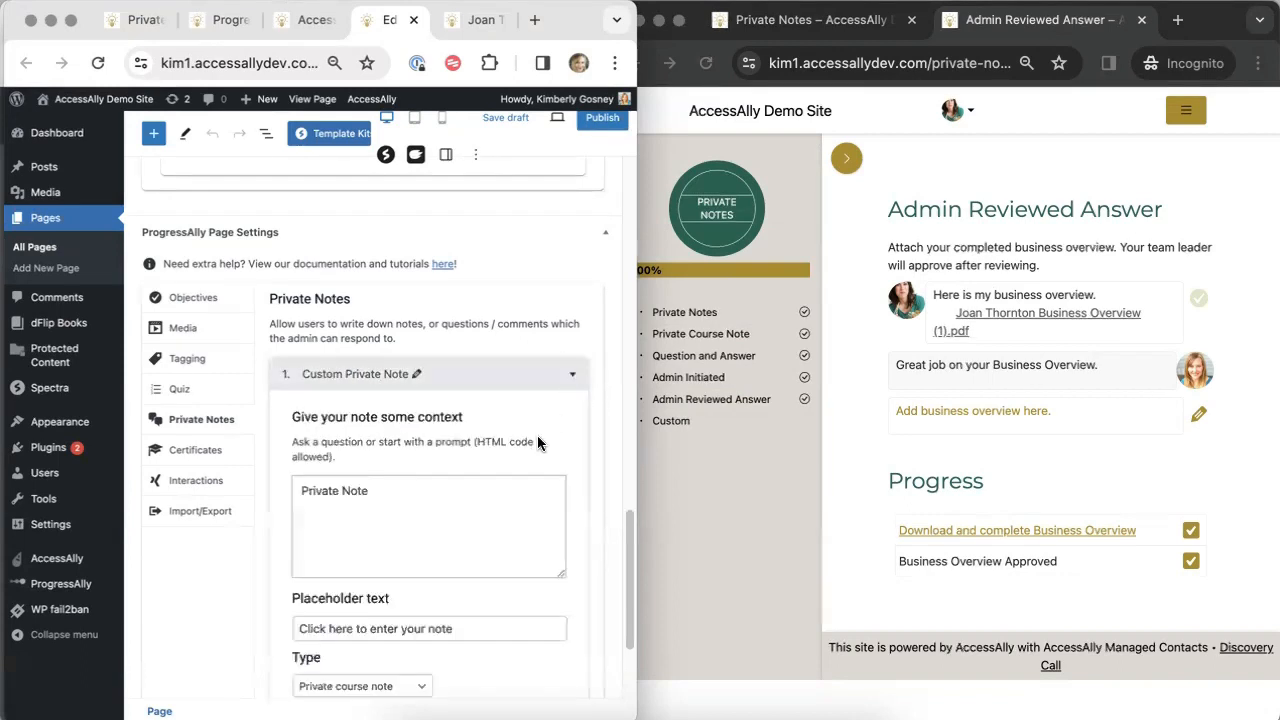
pyautogui.scroll(-3, 537, 441)
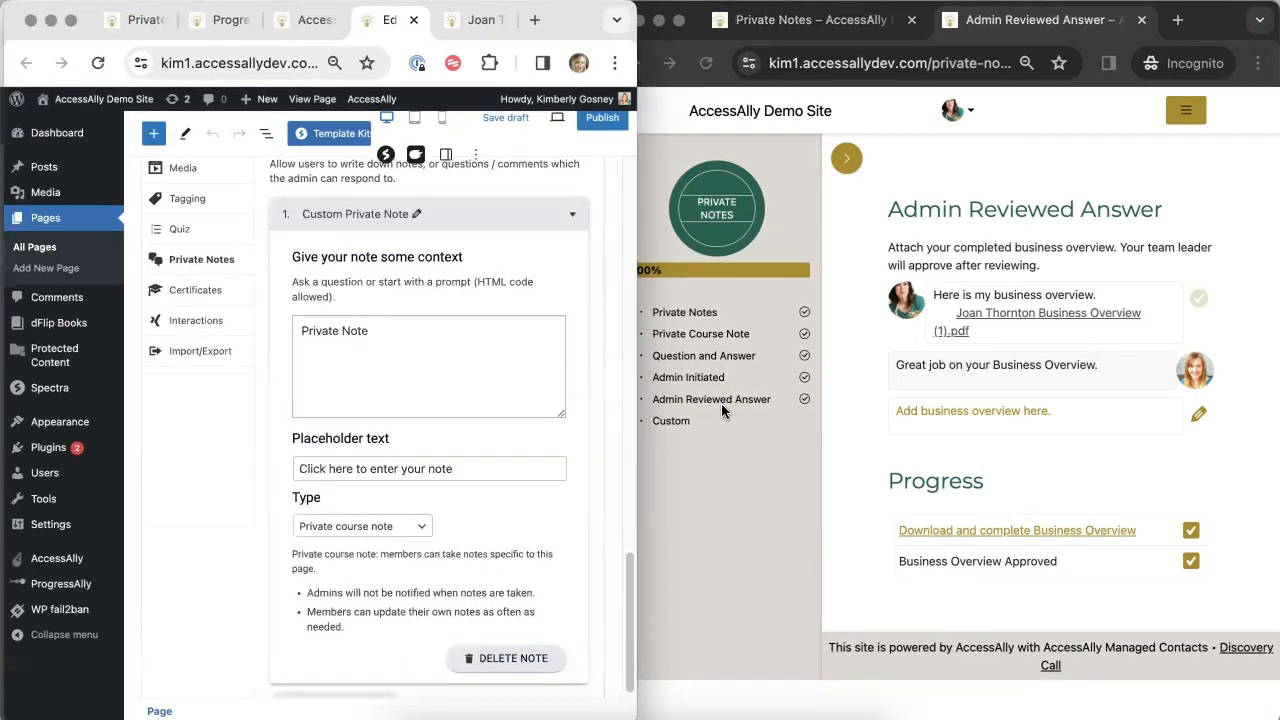
pyautogui.click(888, 247)
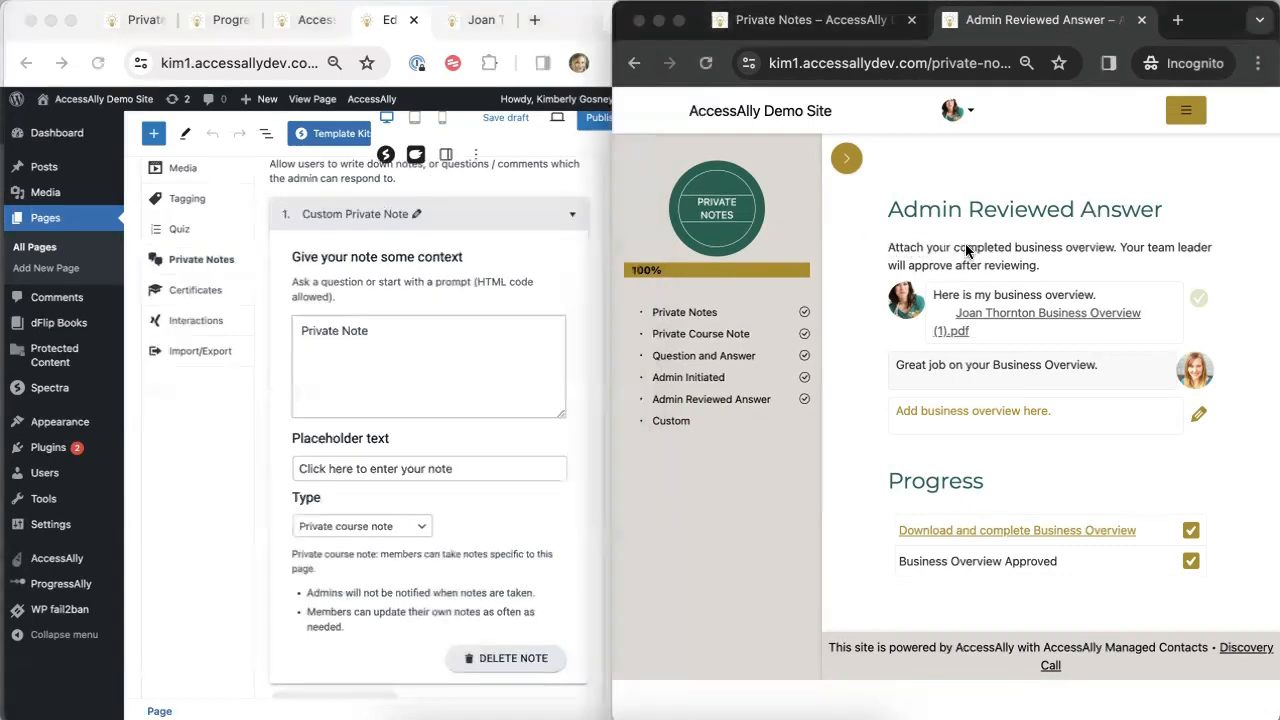
pyautogui.moveTo(1042, 266); pyautogui.dragTo(883, 250)
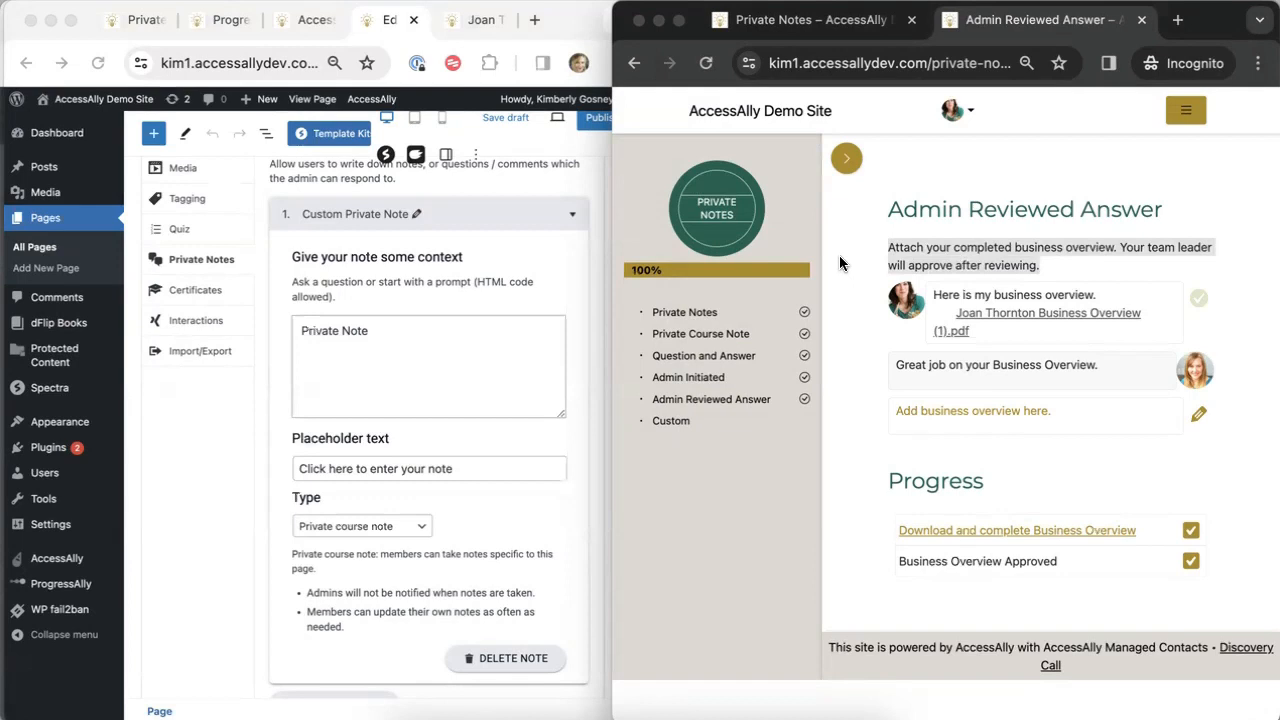
pyautogui.click(840, 263)
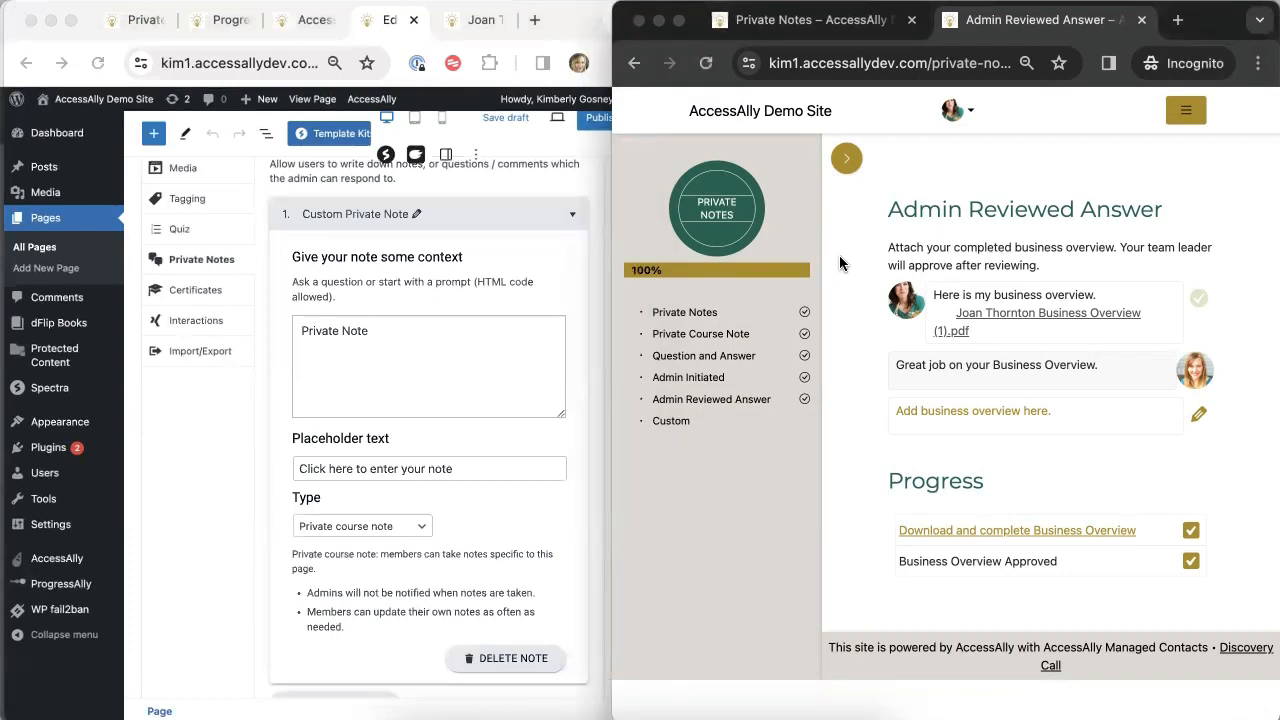
# - Set the Custom Private Note's context text to "Share your feedback as a participant of this course."
pyautogui.click(405, 338)
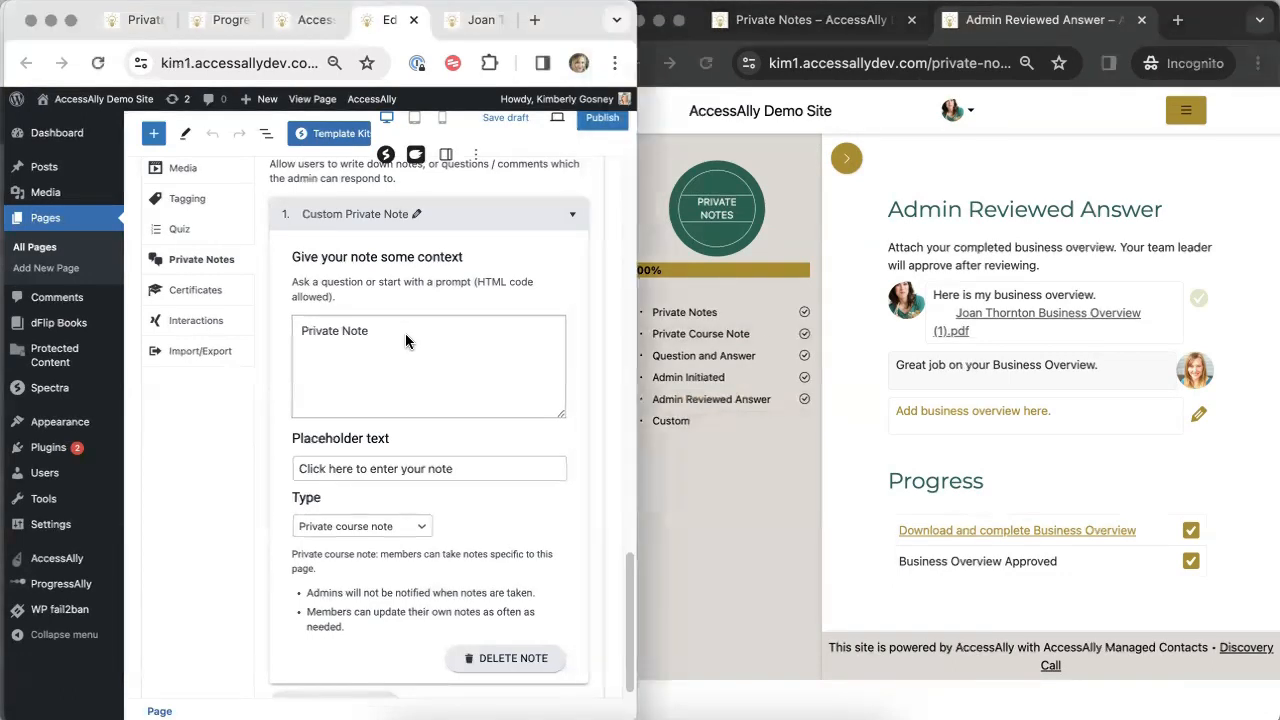
pyautogui.tripleClick(372, 331)
pyautogui.write('Share')
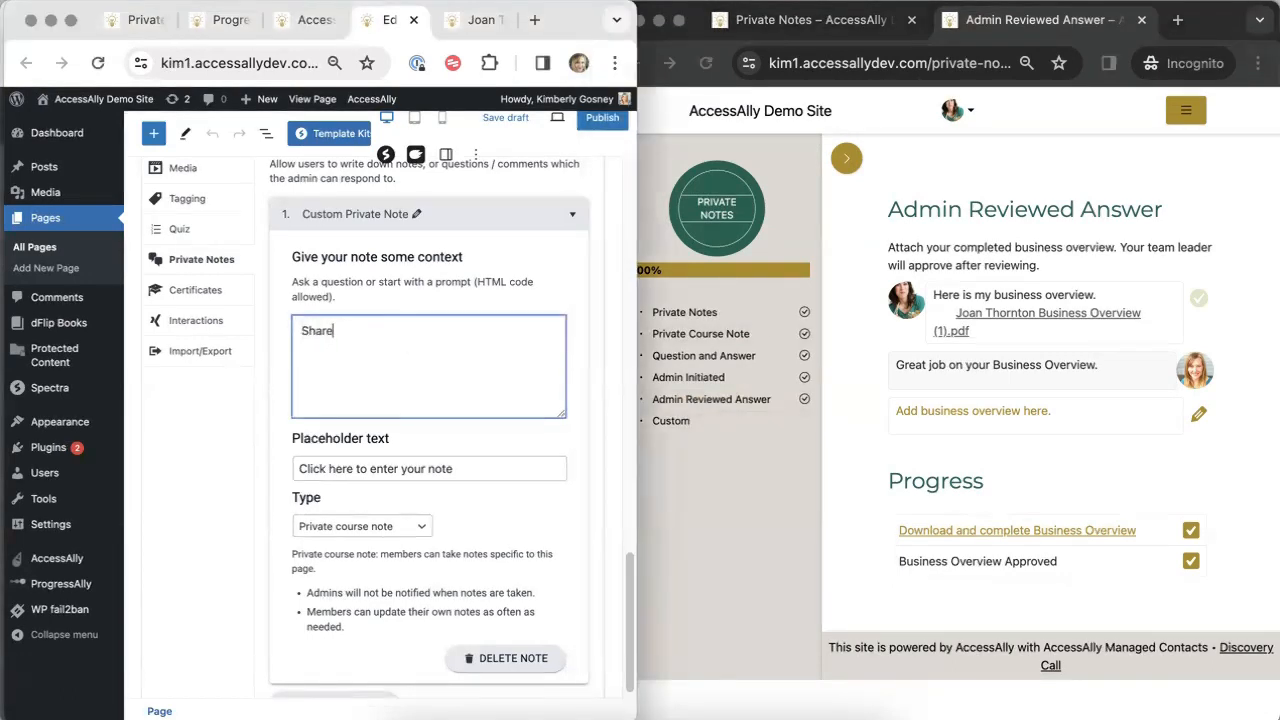
pyautogui.write(' your feedback.')
pyautogui.write('as a parti')
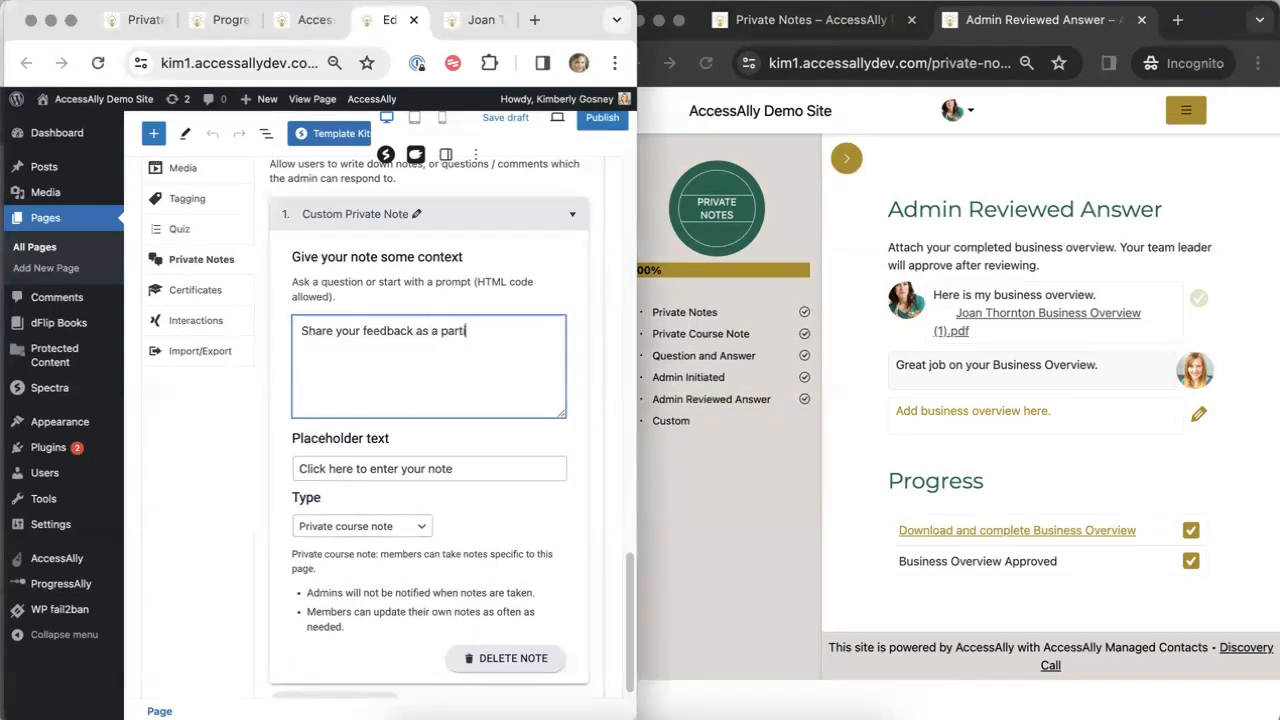
pyautogui.write('cipant of this course.')
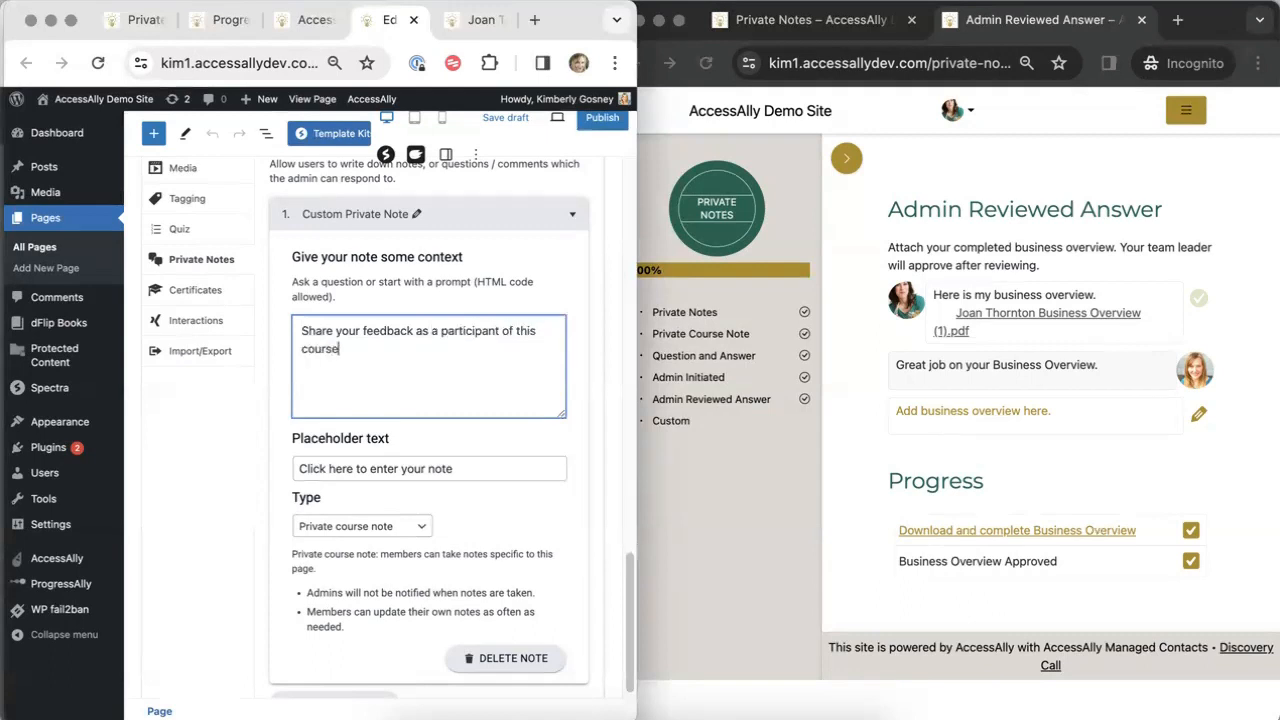
# - Compare the placeholder with the reply field on the student's Admin Reviewed Answer page and set the note's placeholder text to "Share here..."
pyautogui.click(358, 469)
pyautogui.tripleClick(358, 470)
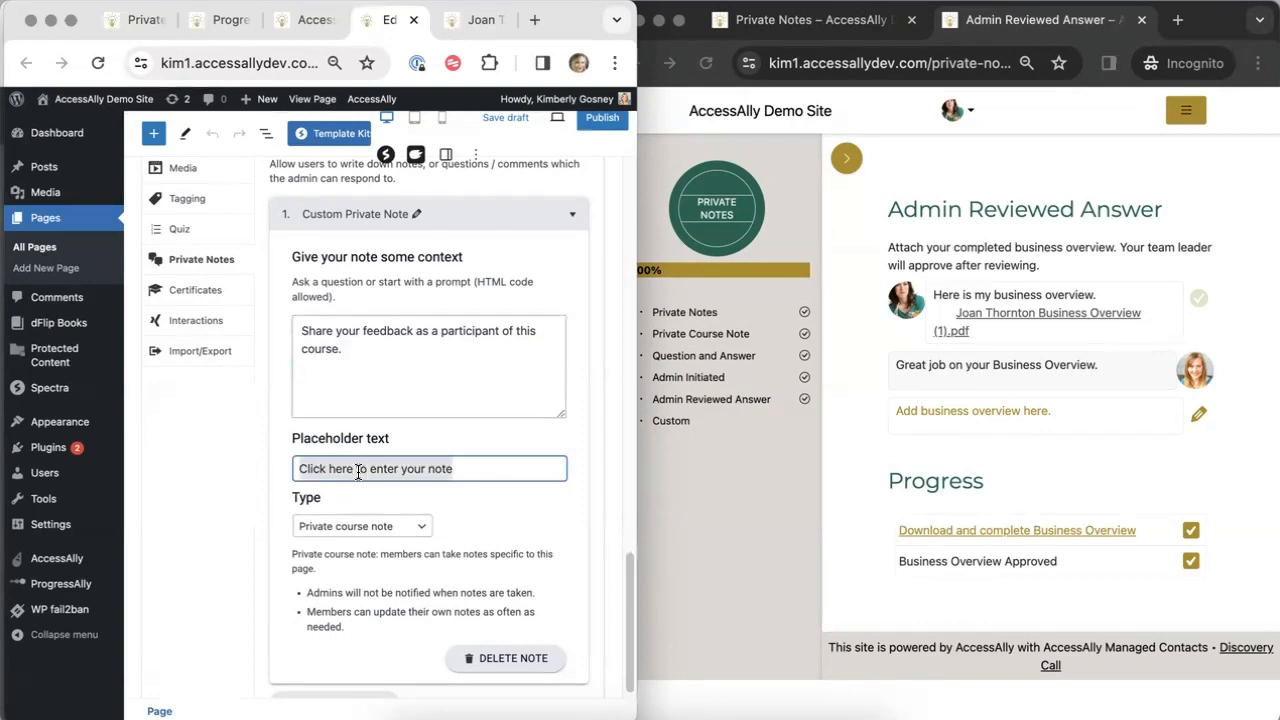
pyautogui.click(1055, 415)
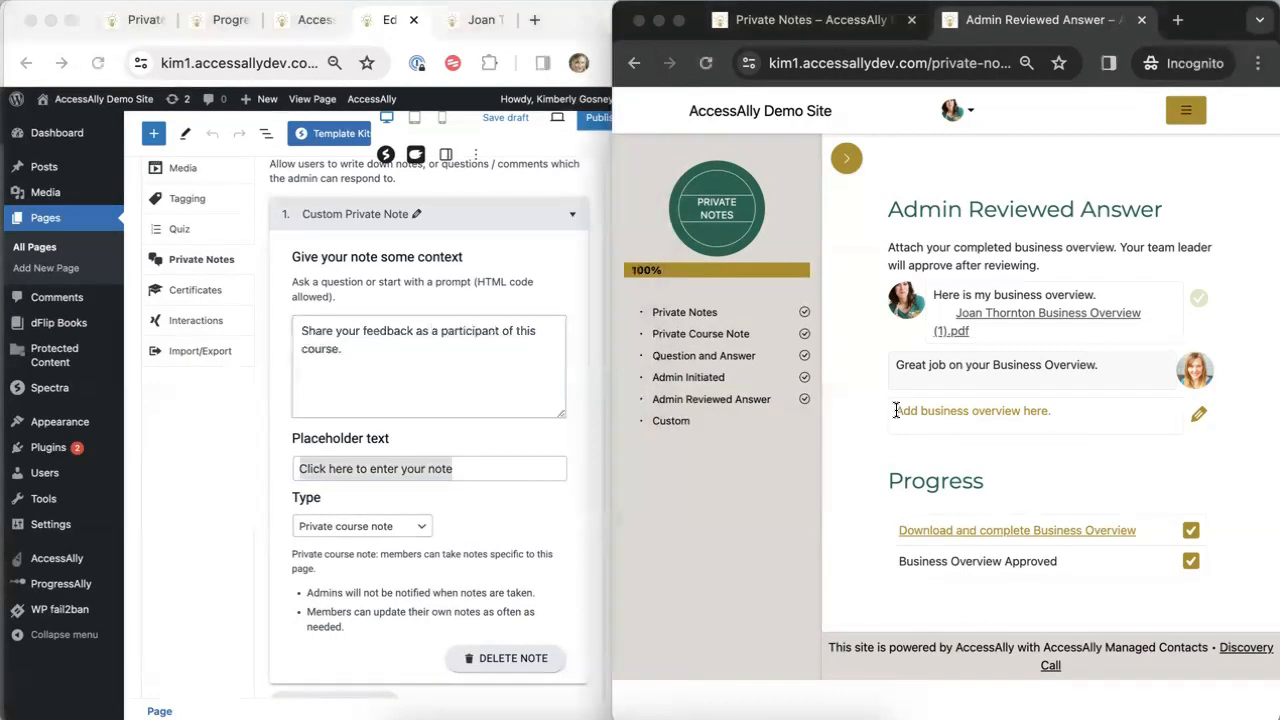
pyautogui.moveTo(893, 410); pyautogui.dragTo(1091, 411)
pyautogui.click(1091, 411)
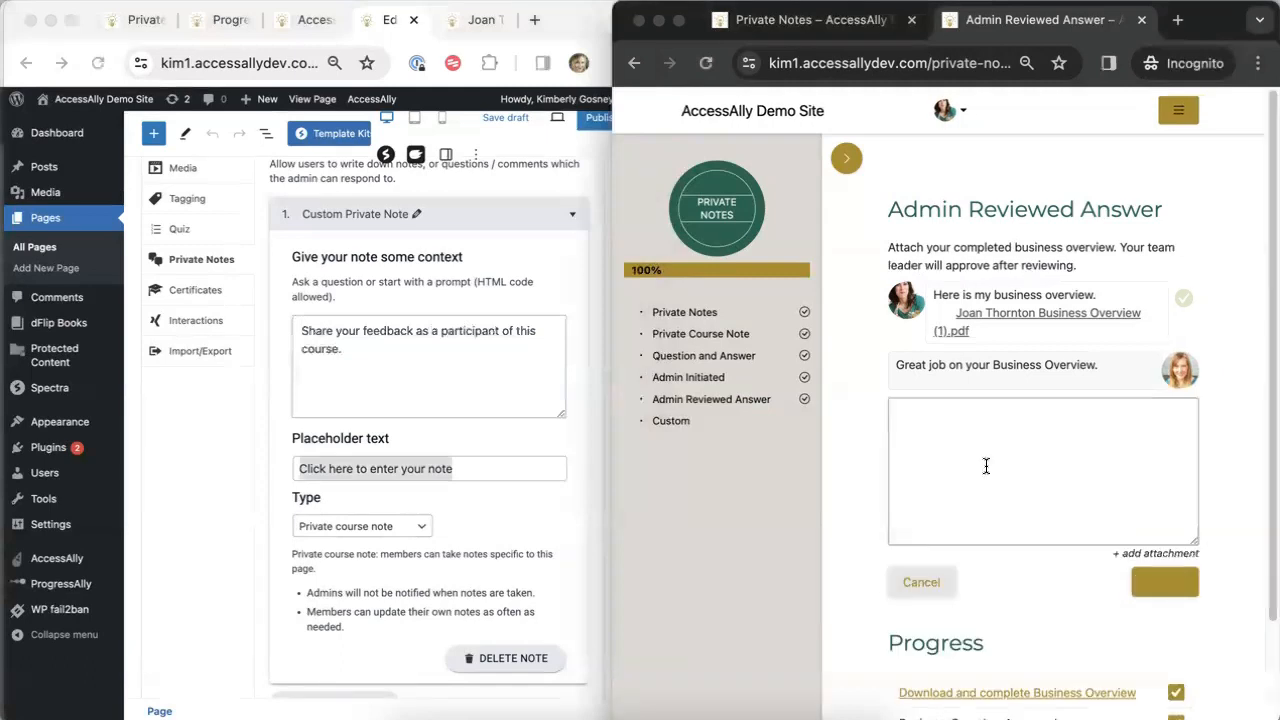
pyautogui.click(905, 583)
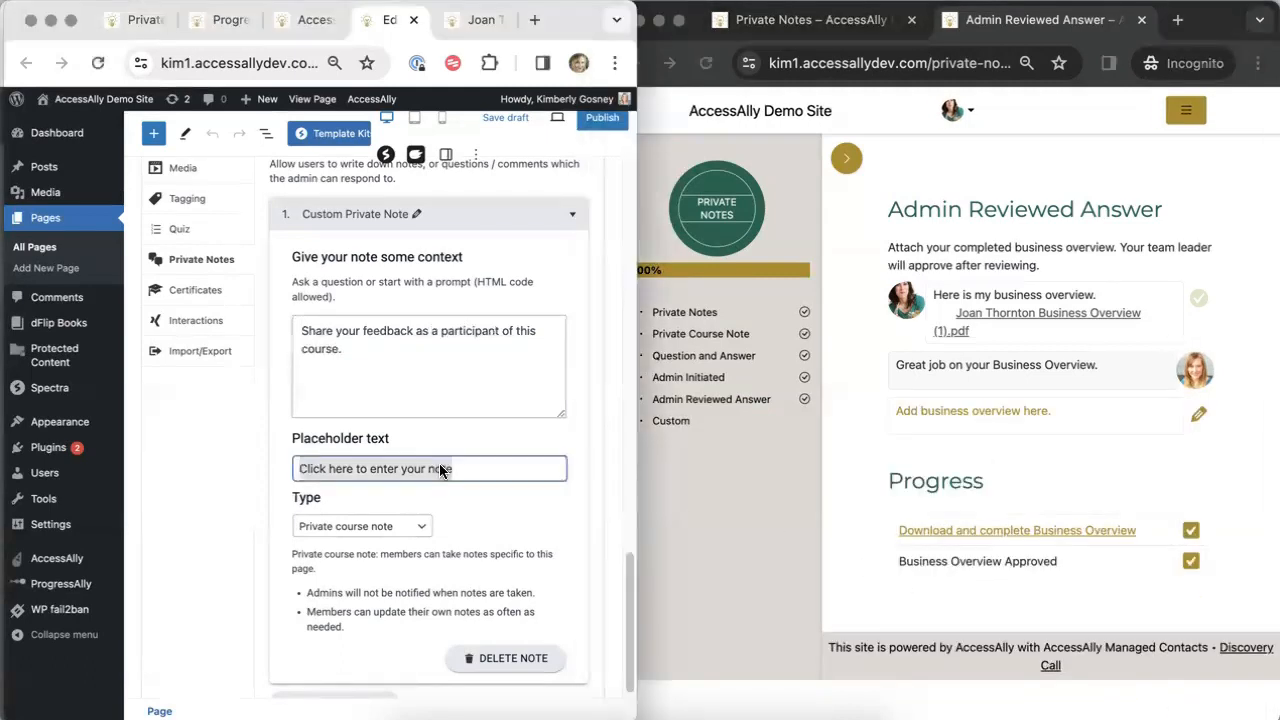
pyautogui.click(439, 467)
pyautogui.write('Share here...')
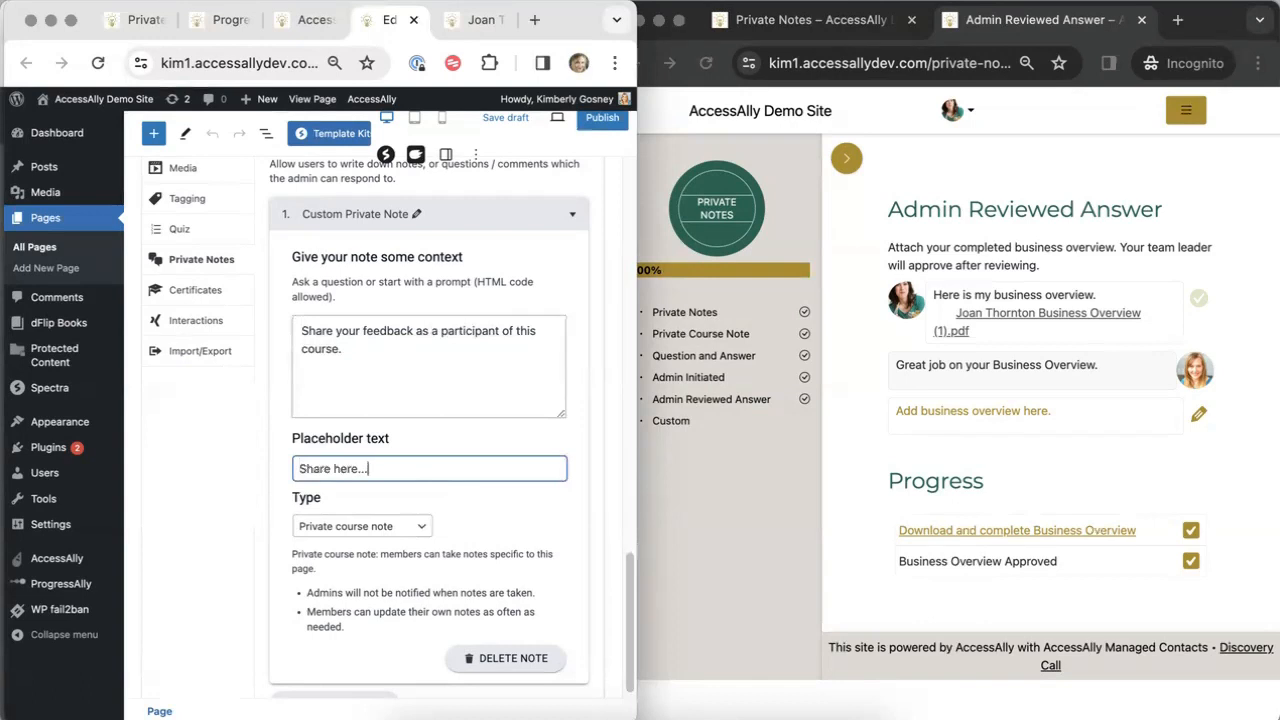
# - Change the note's type to Custom and bring its custom options into view
pyautogui.click(354, 527)
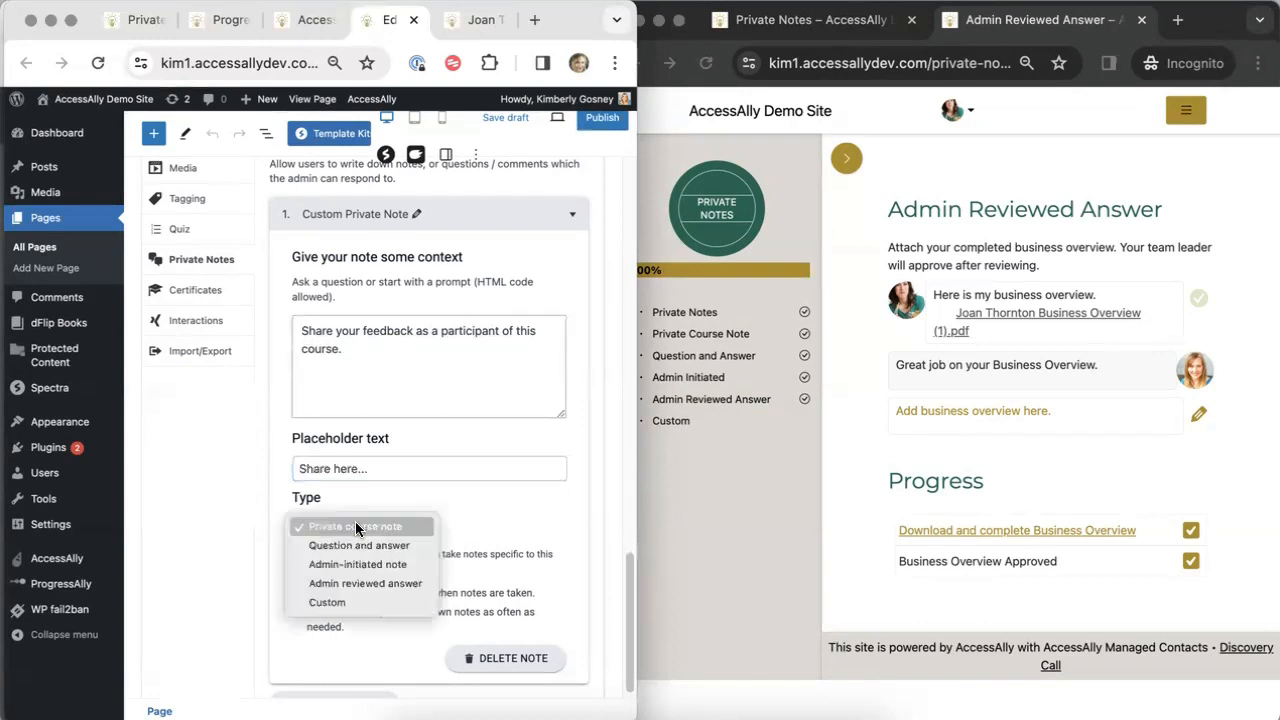
pyautogui.click(353, 598)
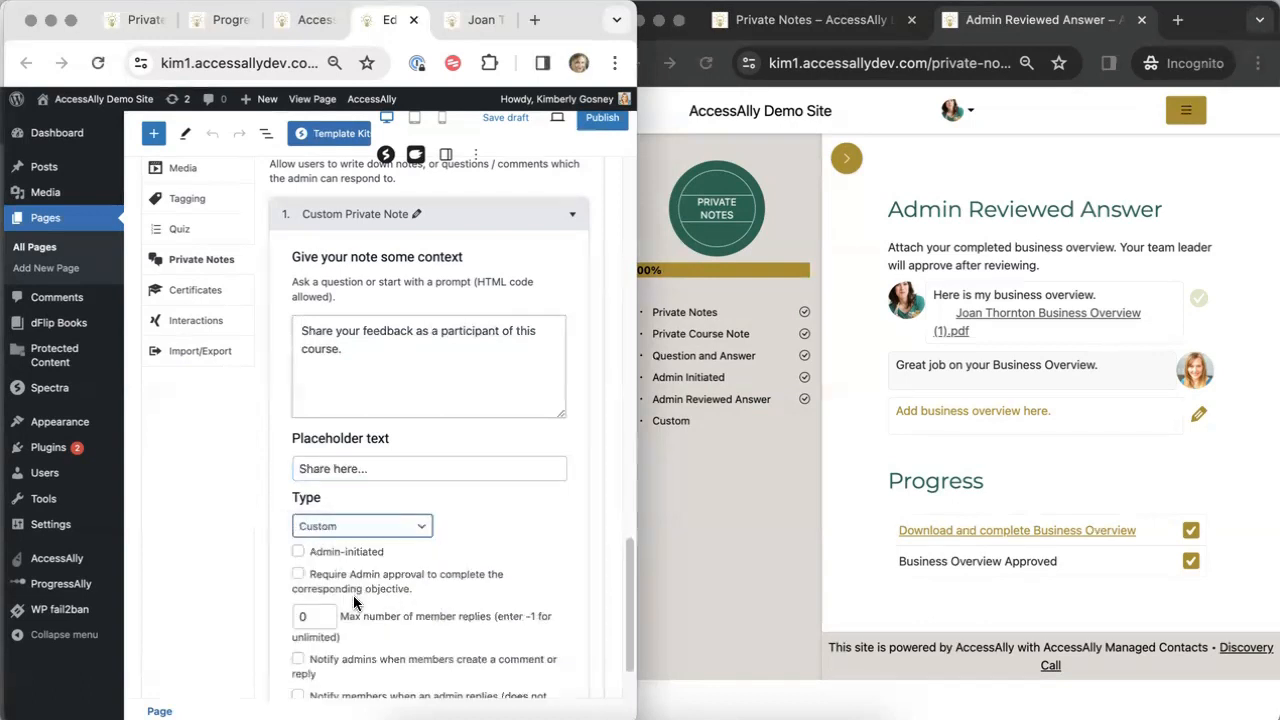
pyautogui.click(510, 524)
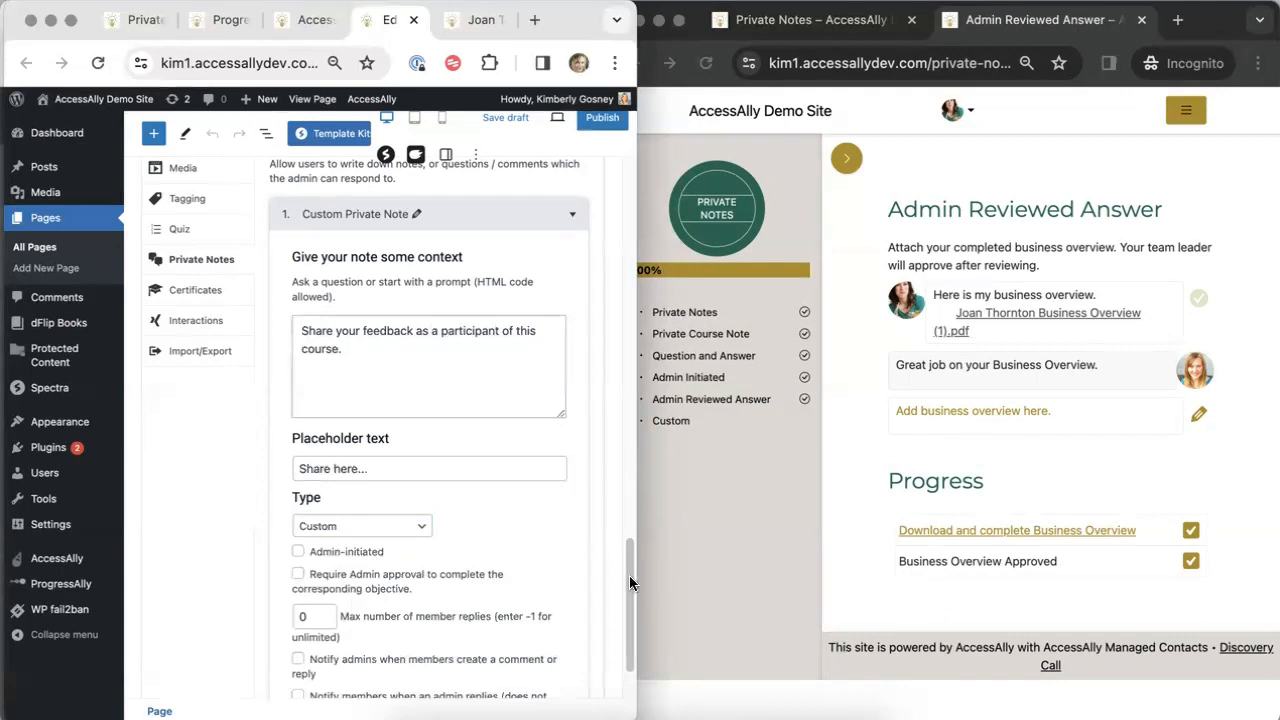
pyautogui.moveTo(629, 575); pyautogui.dragTo(627, 611)
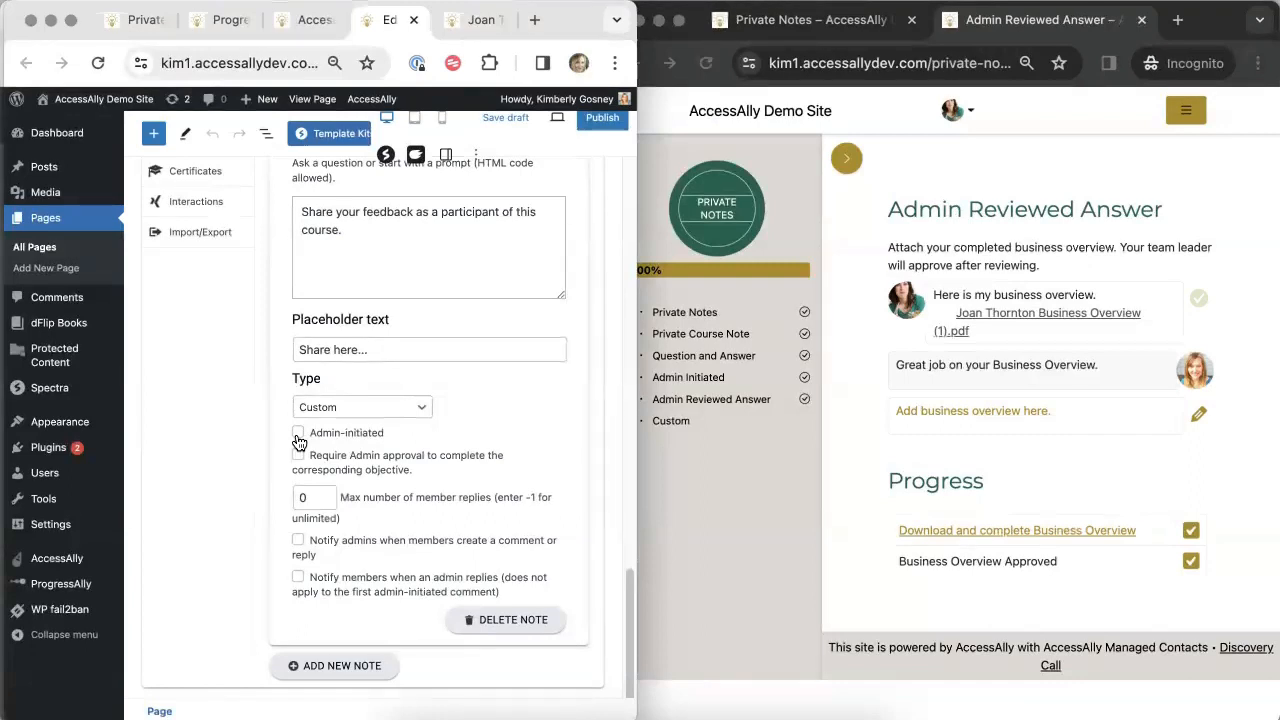
# - Open the Admin Initiated lesson in the student's window and highlight the prompt line above the call replay
pyautogui.click(682, 377)
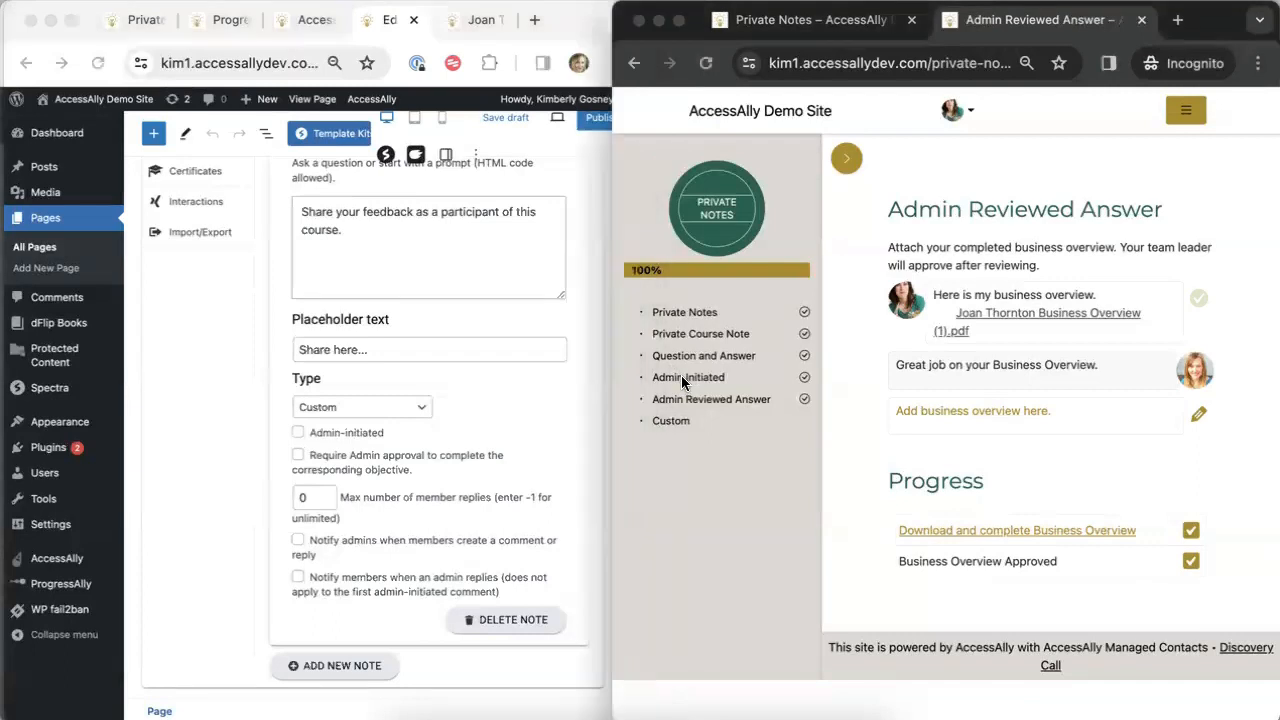
pyautogui.click(682, 377)
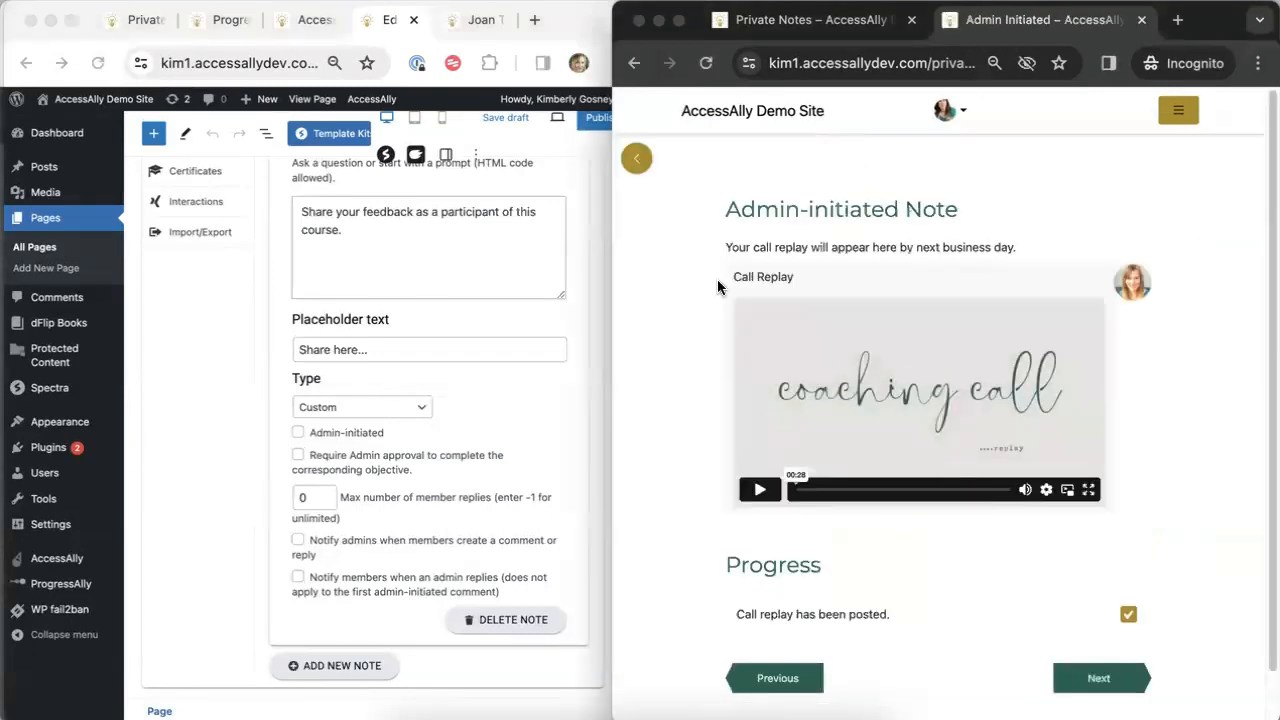
pyautogui.moveTo(722, 250); pyautogui.dragTo(1020, 252)
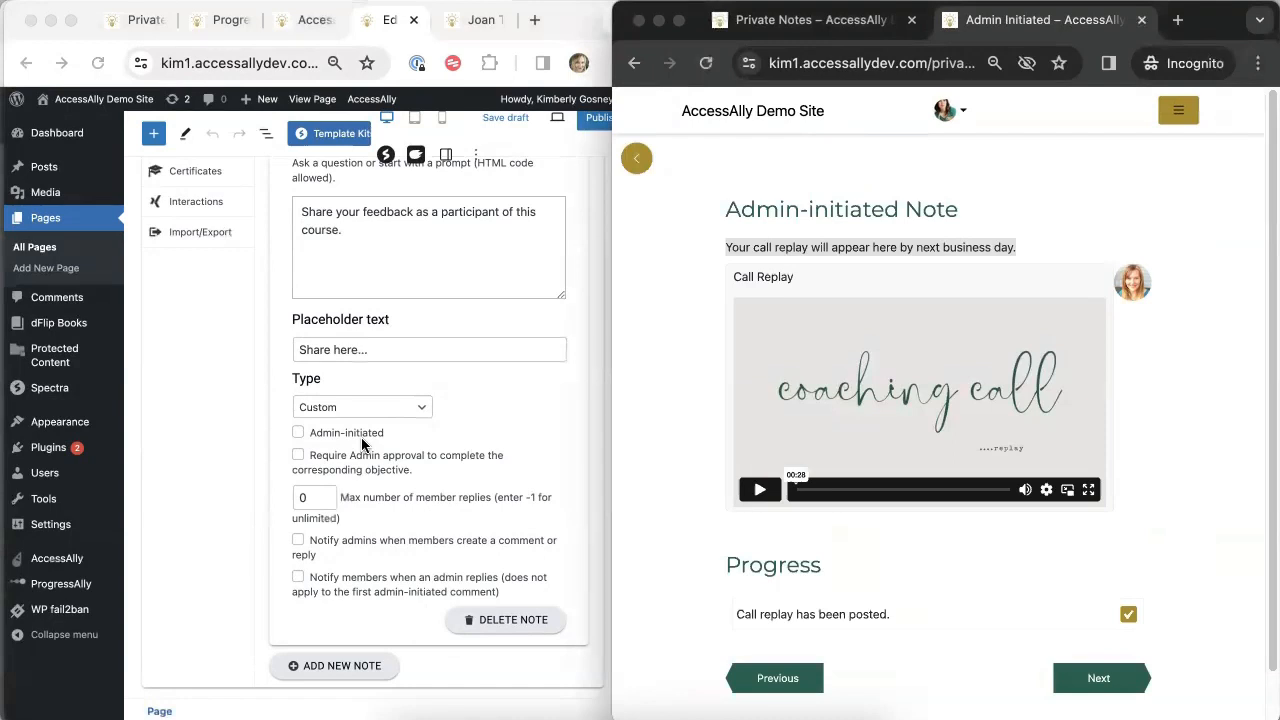
# - Return to the admin's window and set the custom note's maximum number of member replies to -1
pyautogui.click(318, 456)
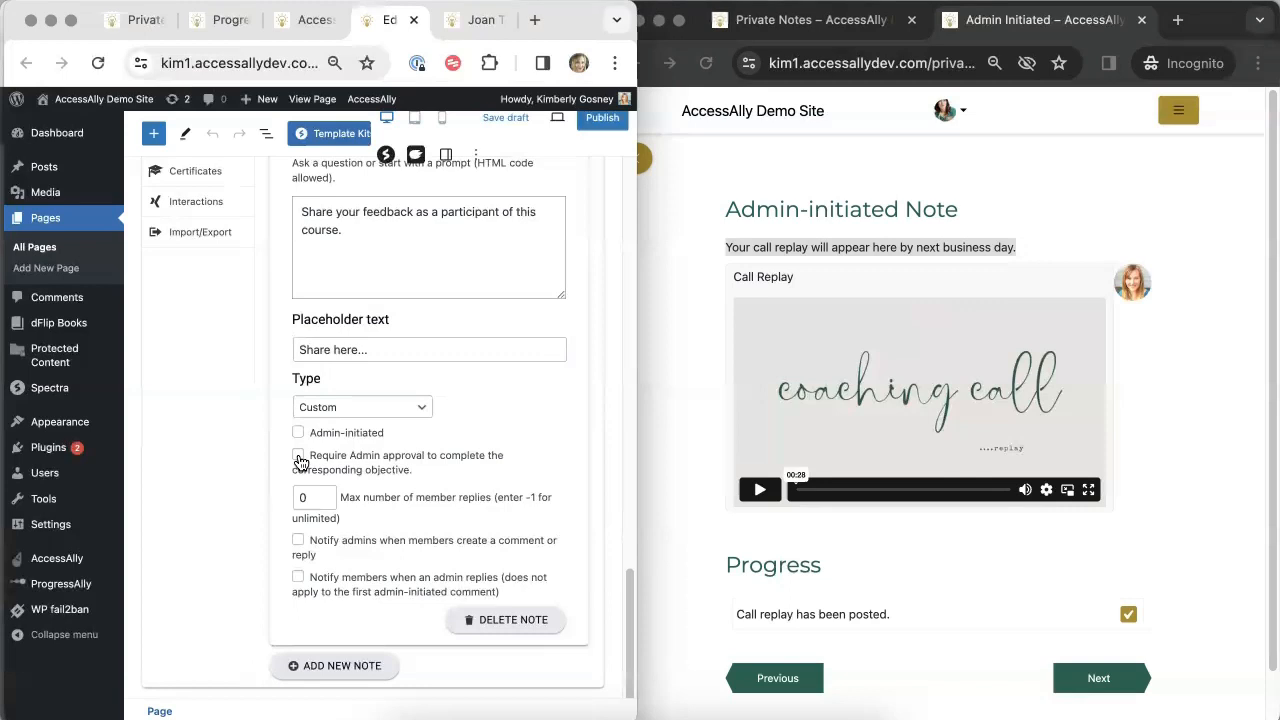
pyautogui.click(322, 500)
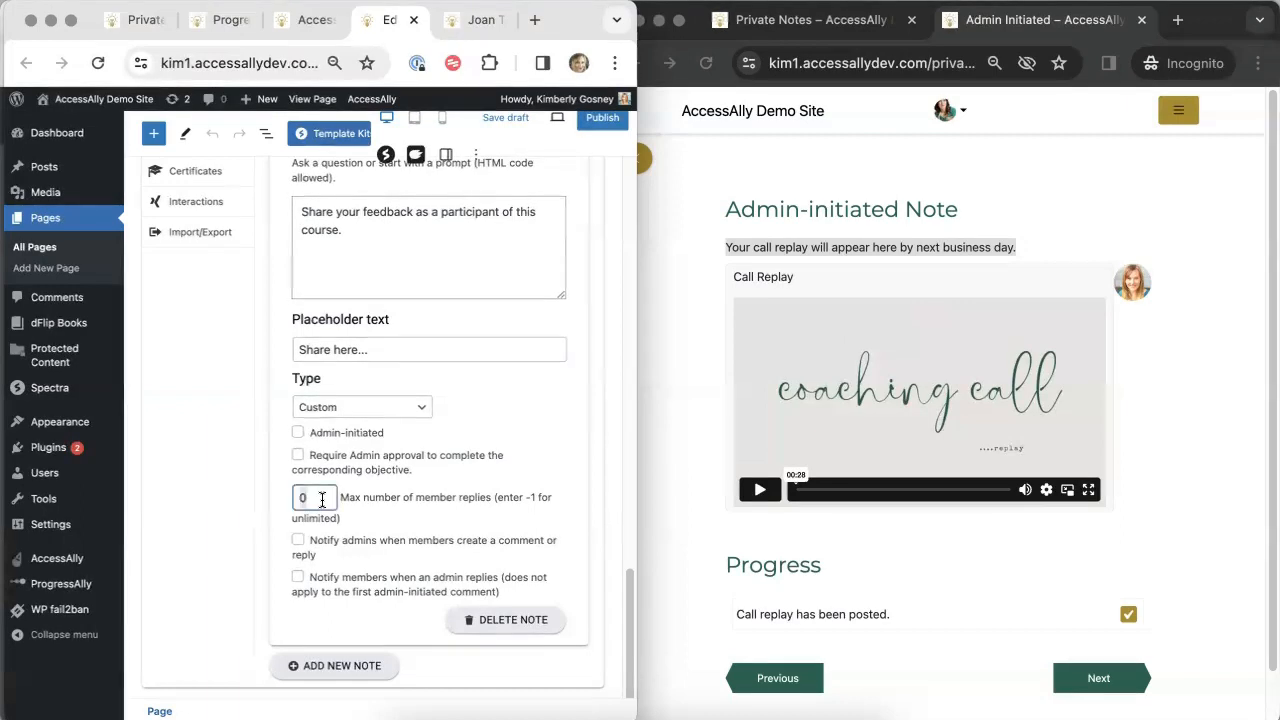
pyautogui.press('BackSpace')
pyautogui.write('-1')
pyautogui.click(465, 522)
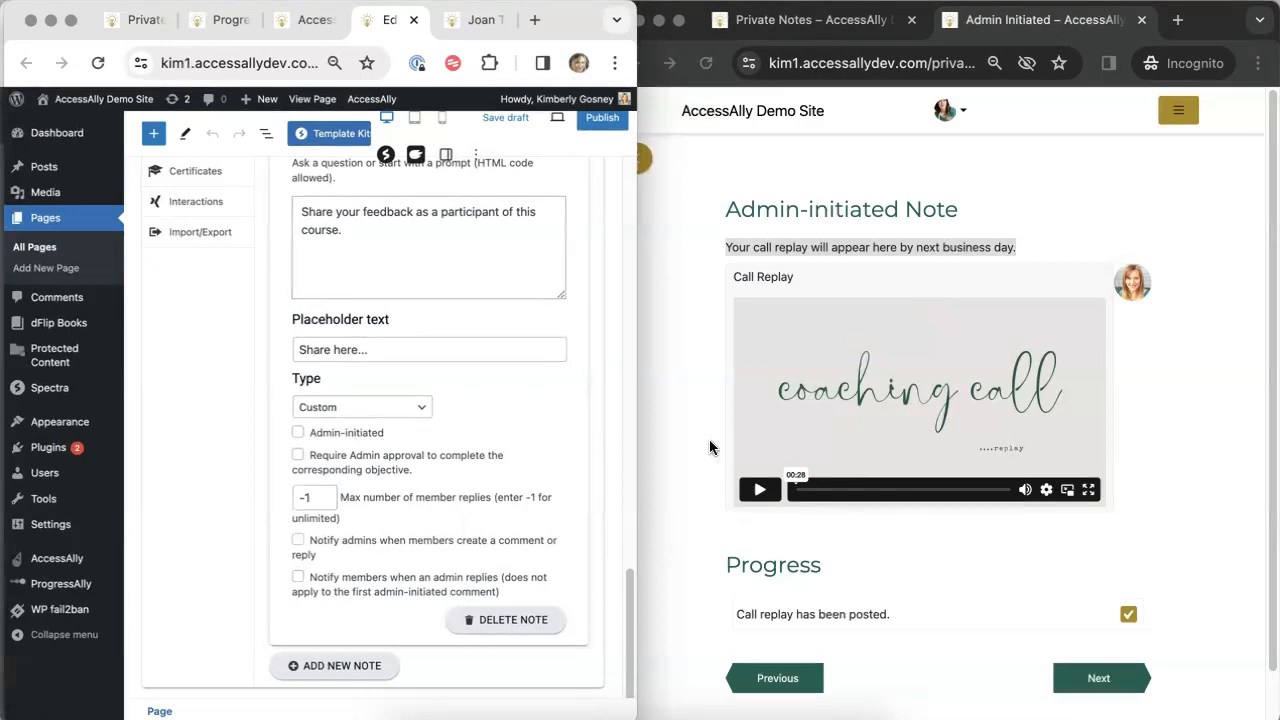
# - Expand the student's course navigation and open the Admin Reviewed Answer lesson to examine its reply field
pyautogui.click(677, 357)
pyautogui.click(637, 165)
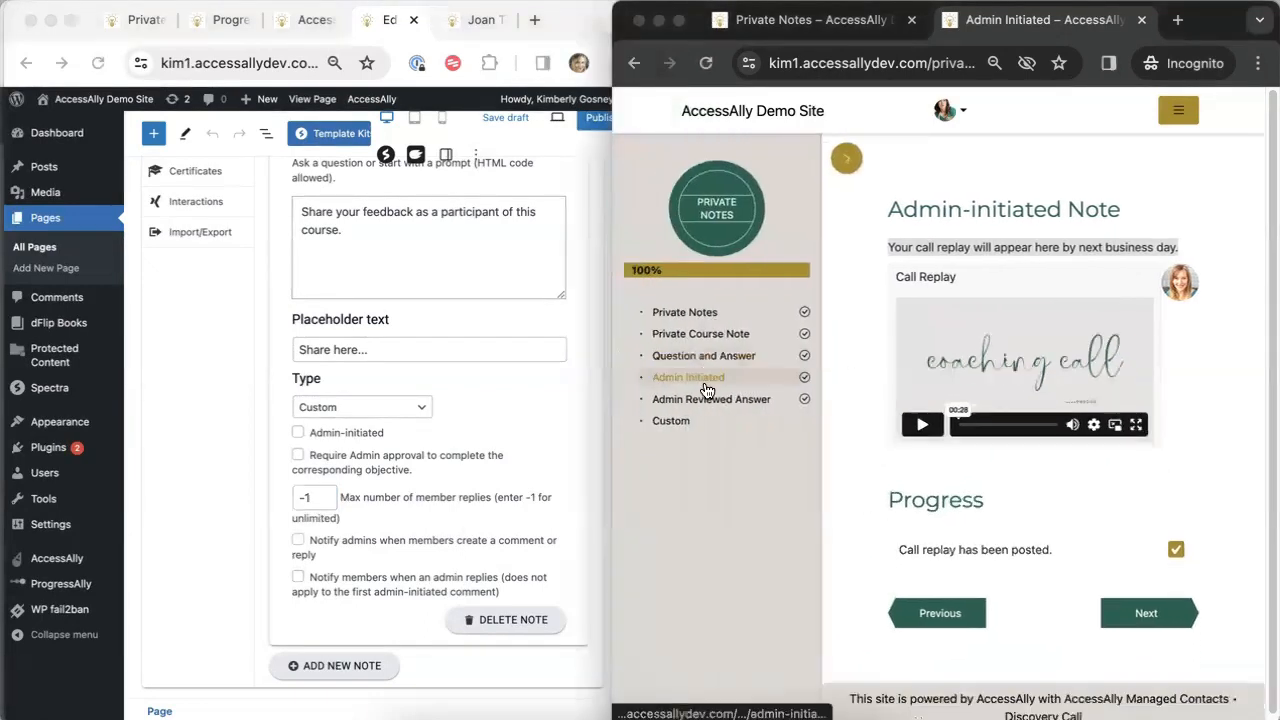
pyautogui.click(690, 401)
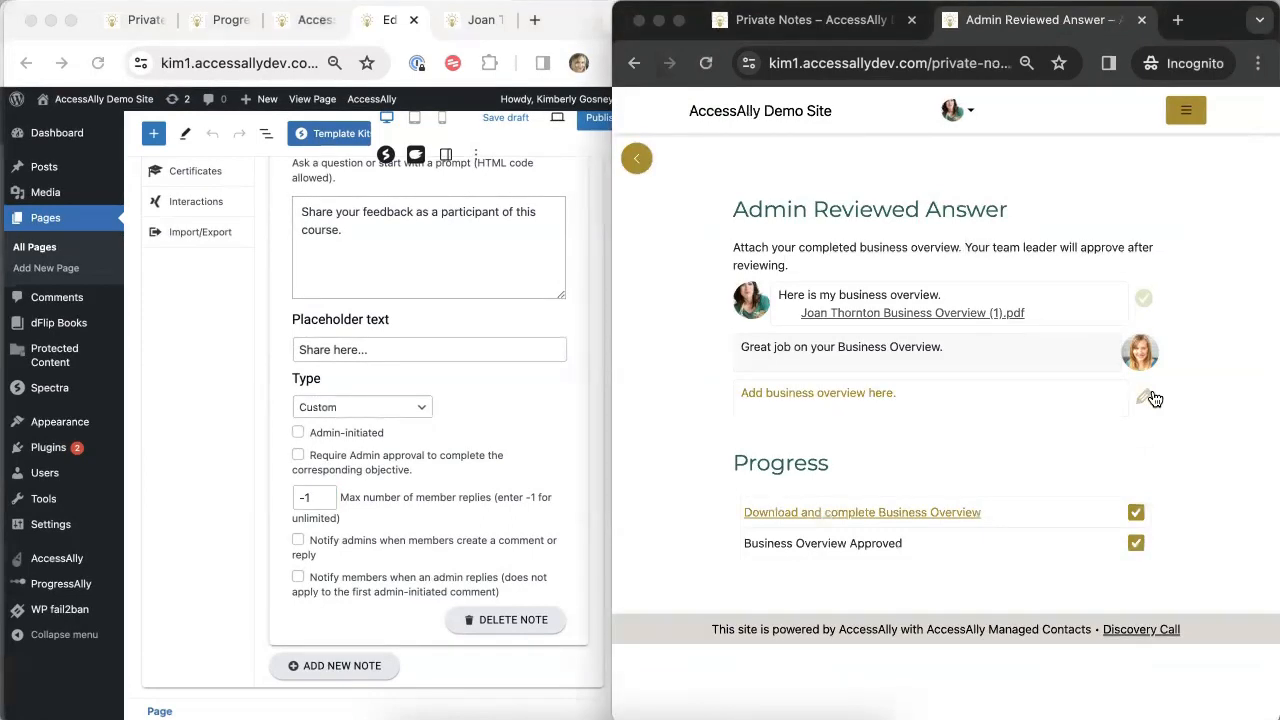
# - Change the custom note's maximum number of member replies to 1 in the admin's window
pyautogui.click(313, 496)
pyautogui.press('BackSpace')
pyautogui.press('BackSpace')
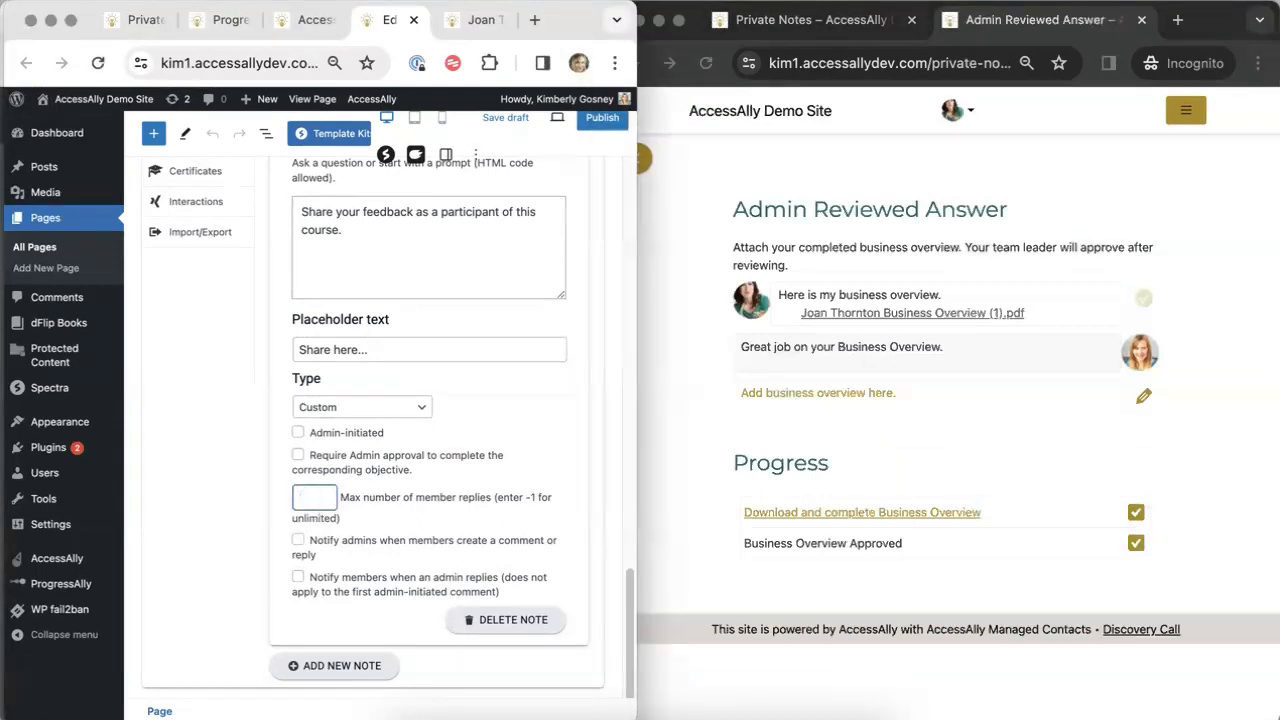
pyautogui.write('1')
pyautogui.click(390, 516)
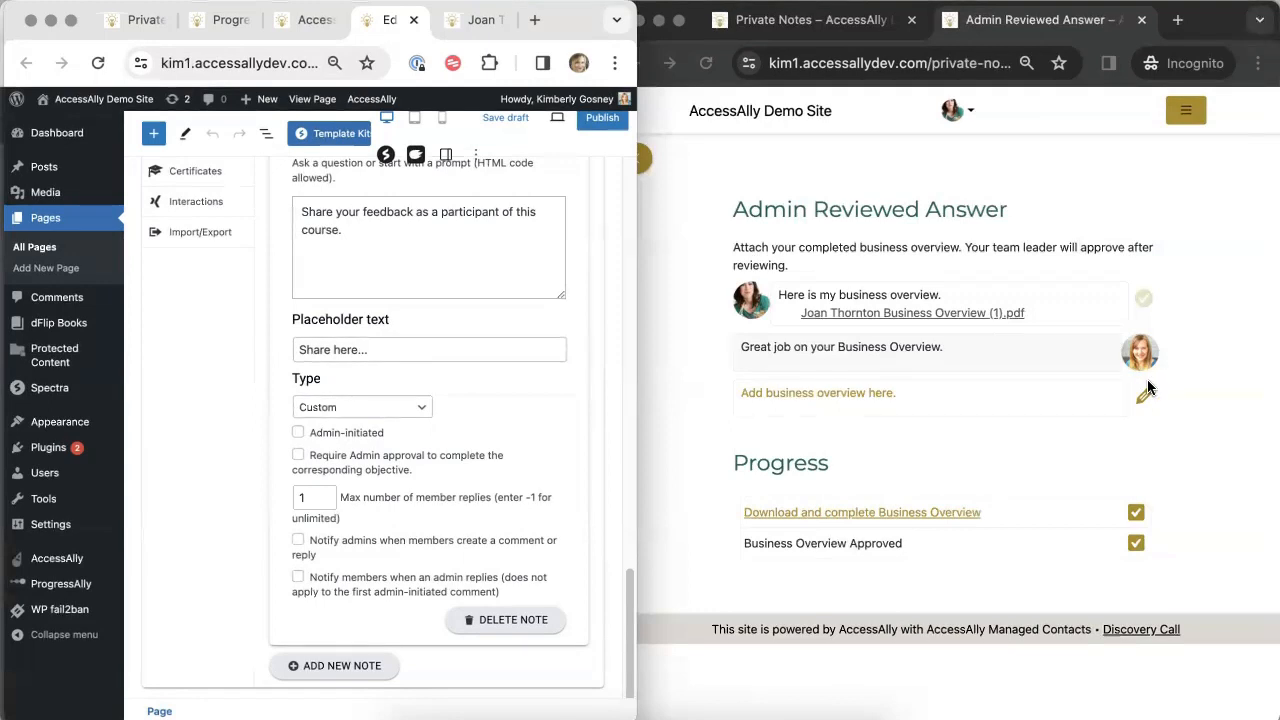
# - Set the maximum number of member replies to -1 and enable notifications for admins on member comments and for members on admin replies
pyautogui.click(310, 507)
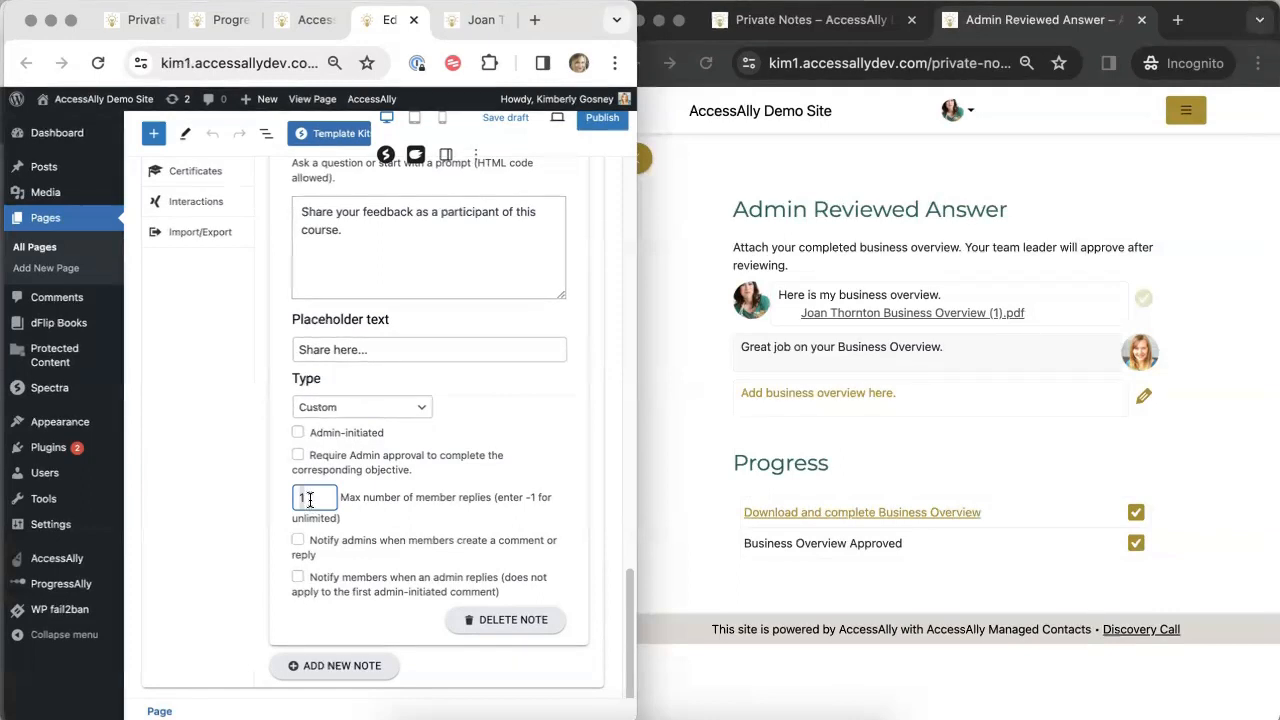
pyautogui.press('BackSpace')
pyautogui.write('-1')
pyautogui.click(271, 540)
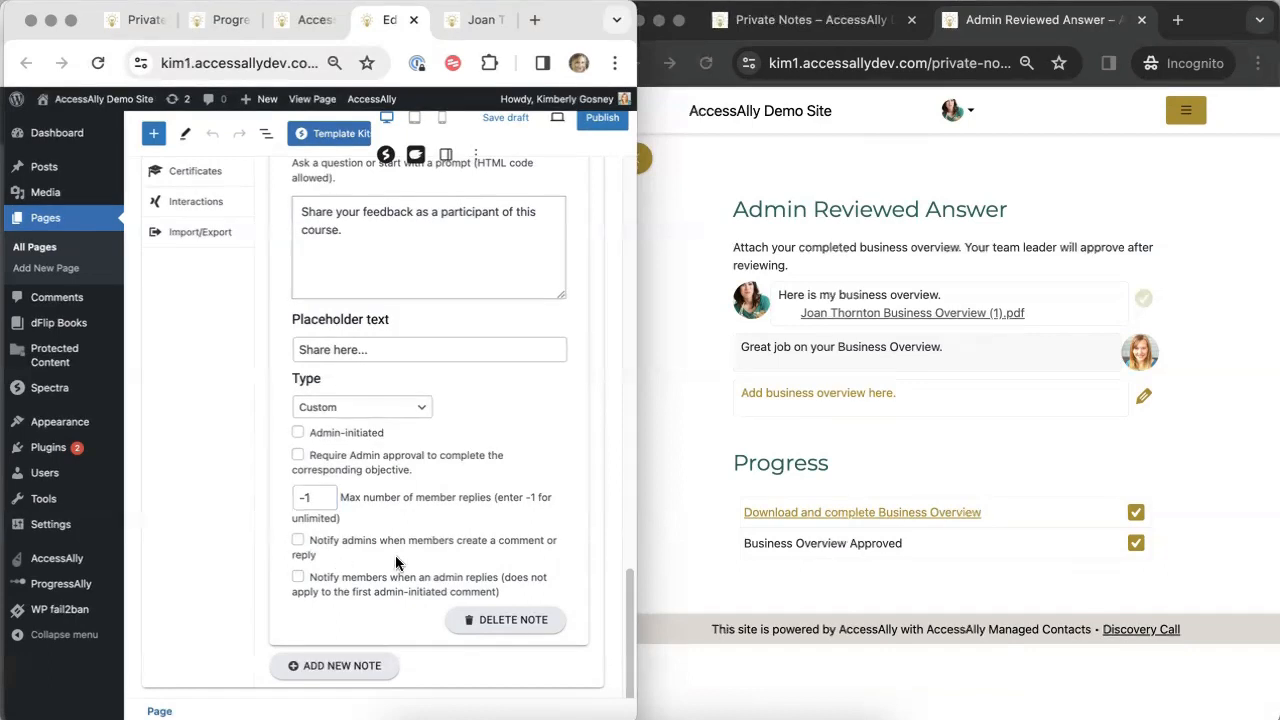
pyautogui.click(298, 540)
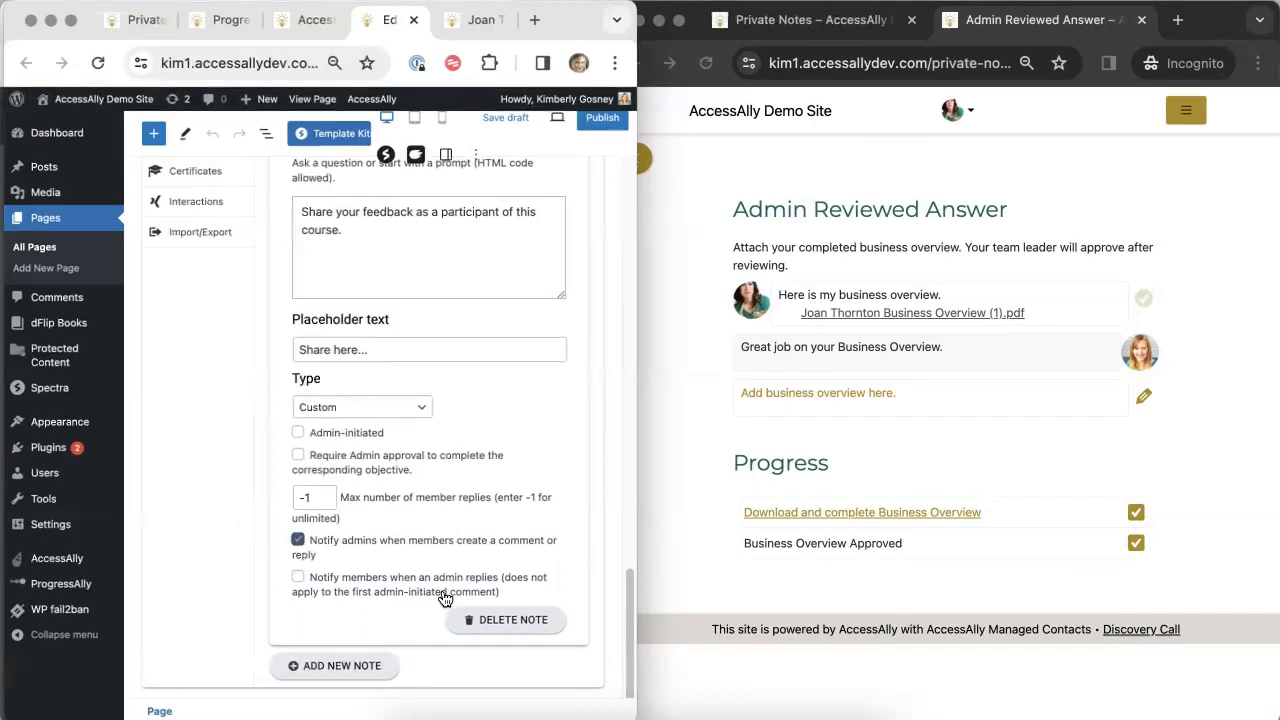
pyautogui.click(299, 582)
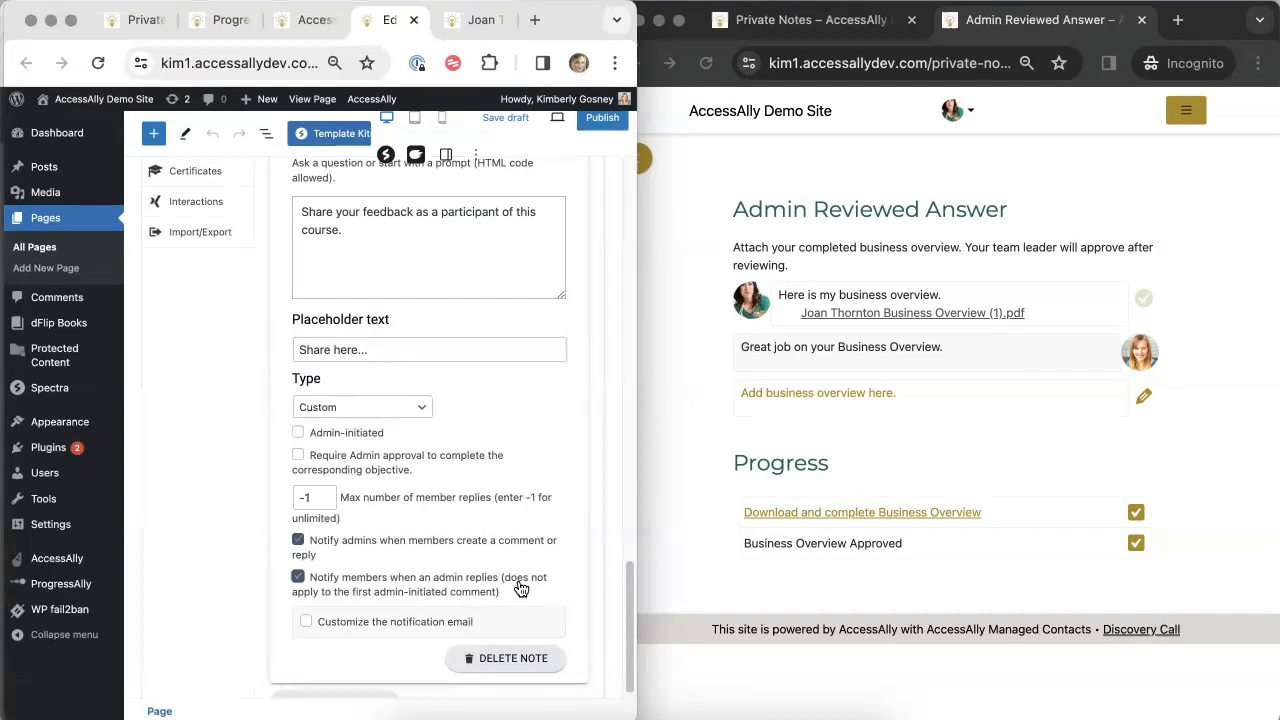
# - Reopen the Admin Initiated lesson in the student's window through the course navigation and examine its prompt line and admin-posted comment
pyautogui.click(699, 517)
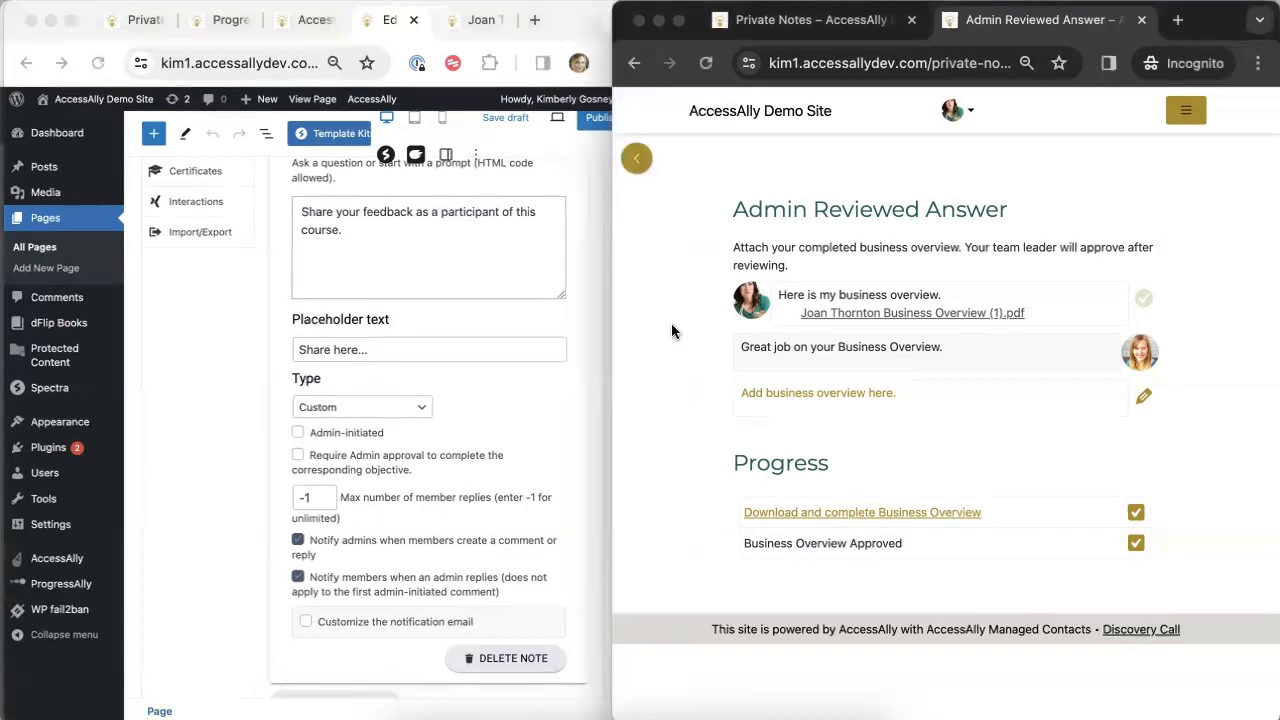
pyautogui.click(639, 159)
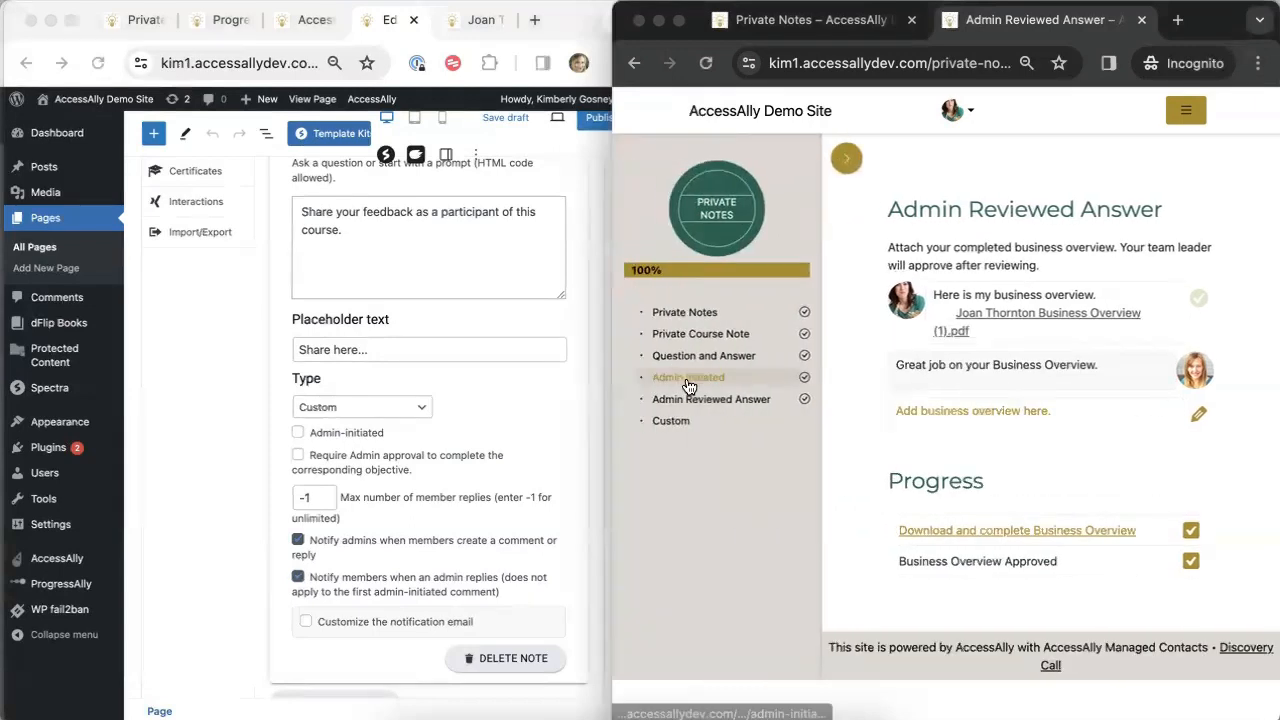
pyautogui.click(688, 384)
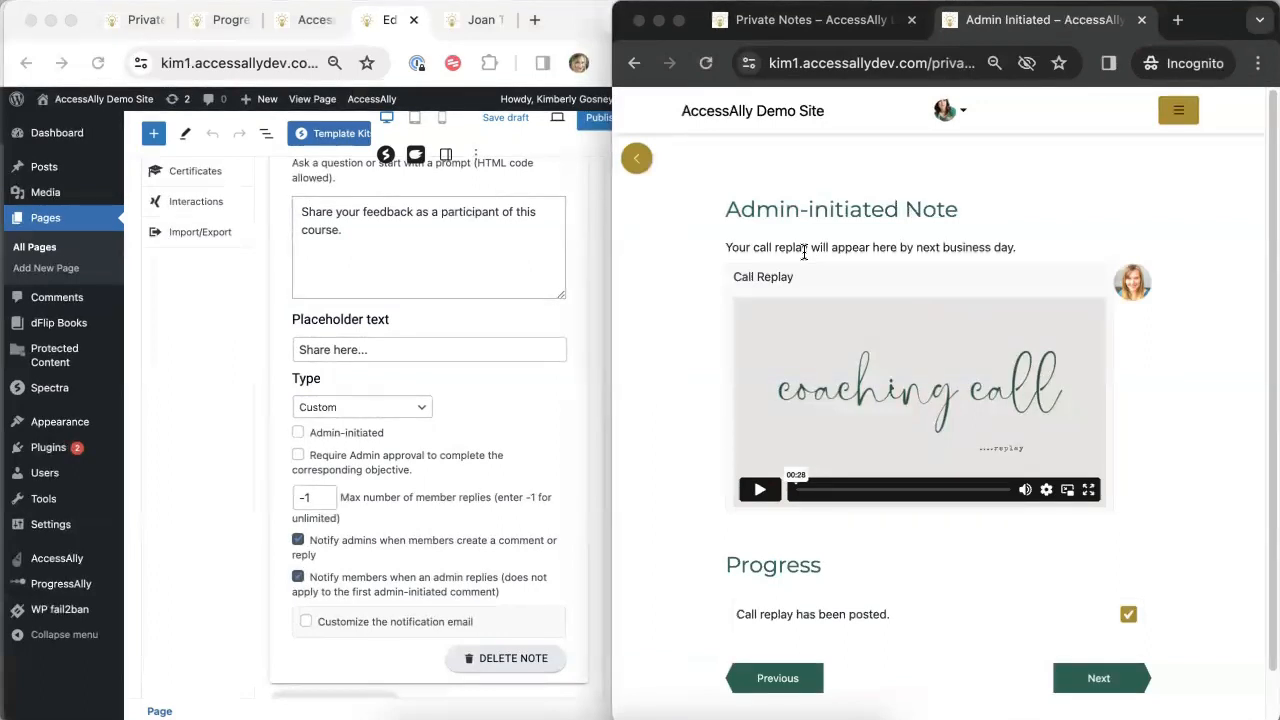
pyautogui.moveTo(724, 247); pyautogui.dragTo(1035, 246)
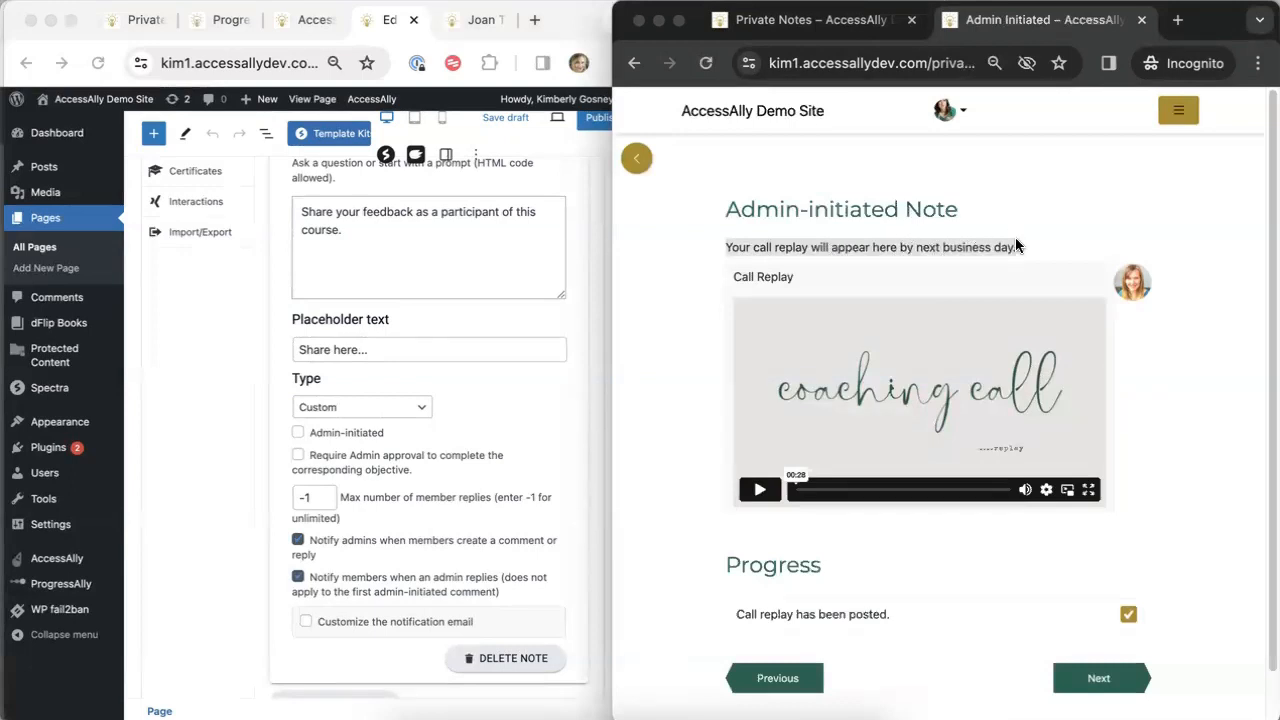
pyautogui.click(683, 360)
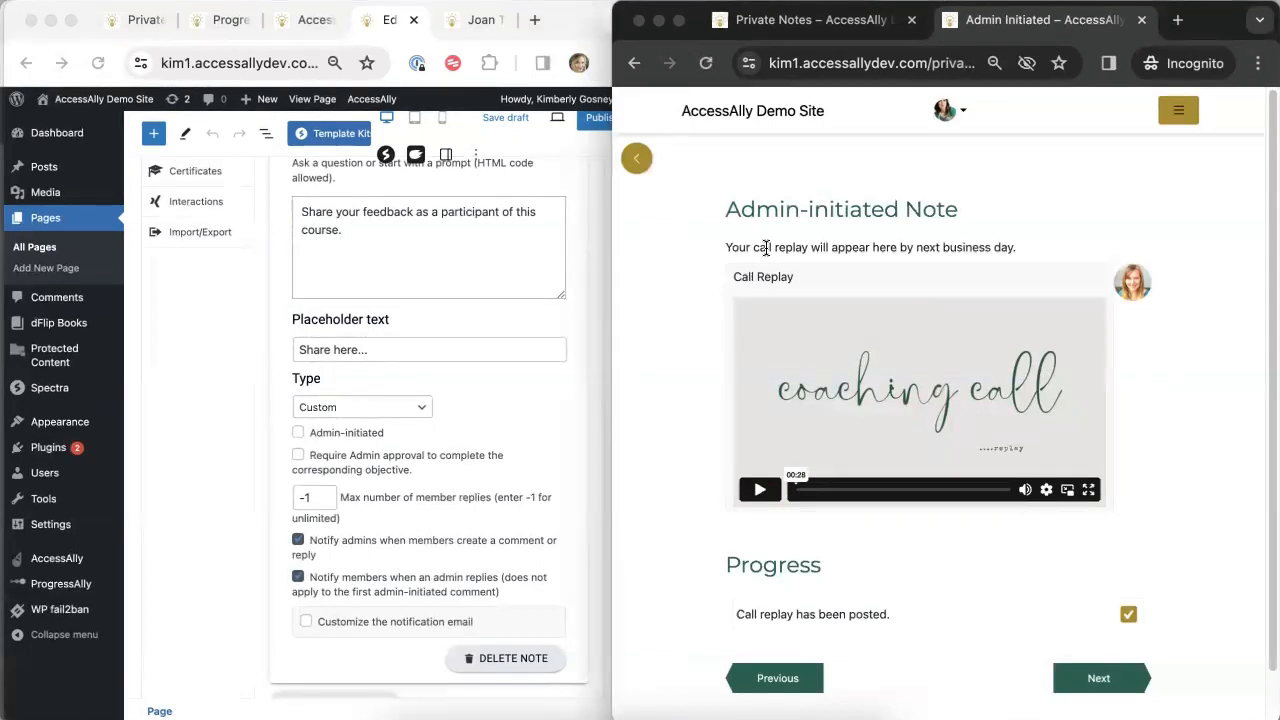
# - Return to the admin's window and publish the Custom page with its new private note
pyautogui.click(569, 385)
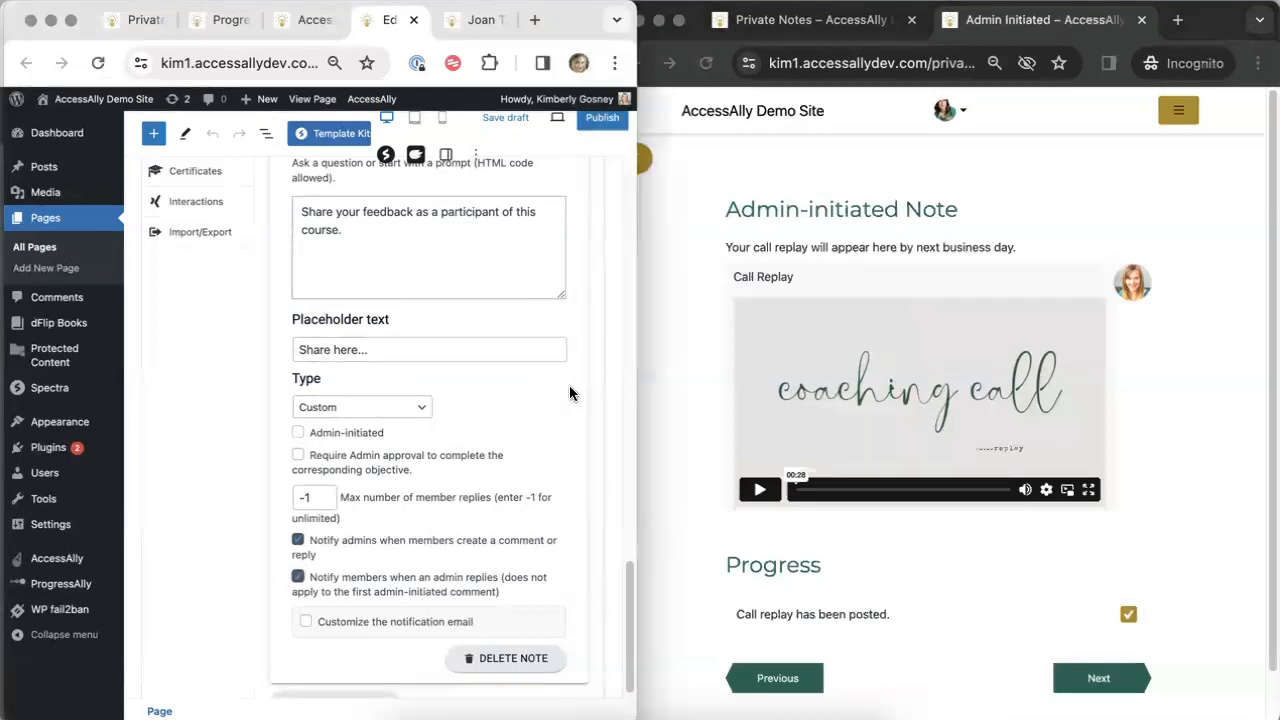
pyautogui.moveTo(625, 573); pyautogui.dragTo(573, 133)
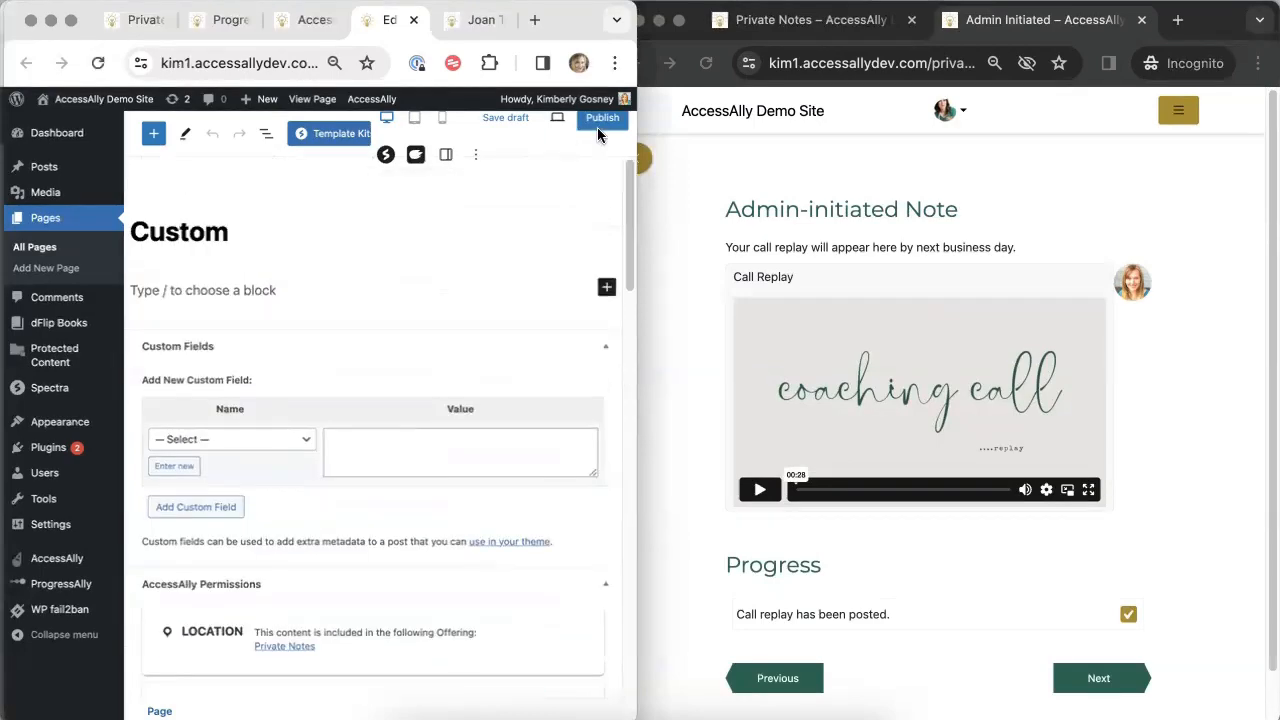
pyautogui.click(604, 119)
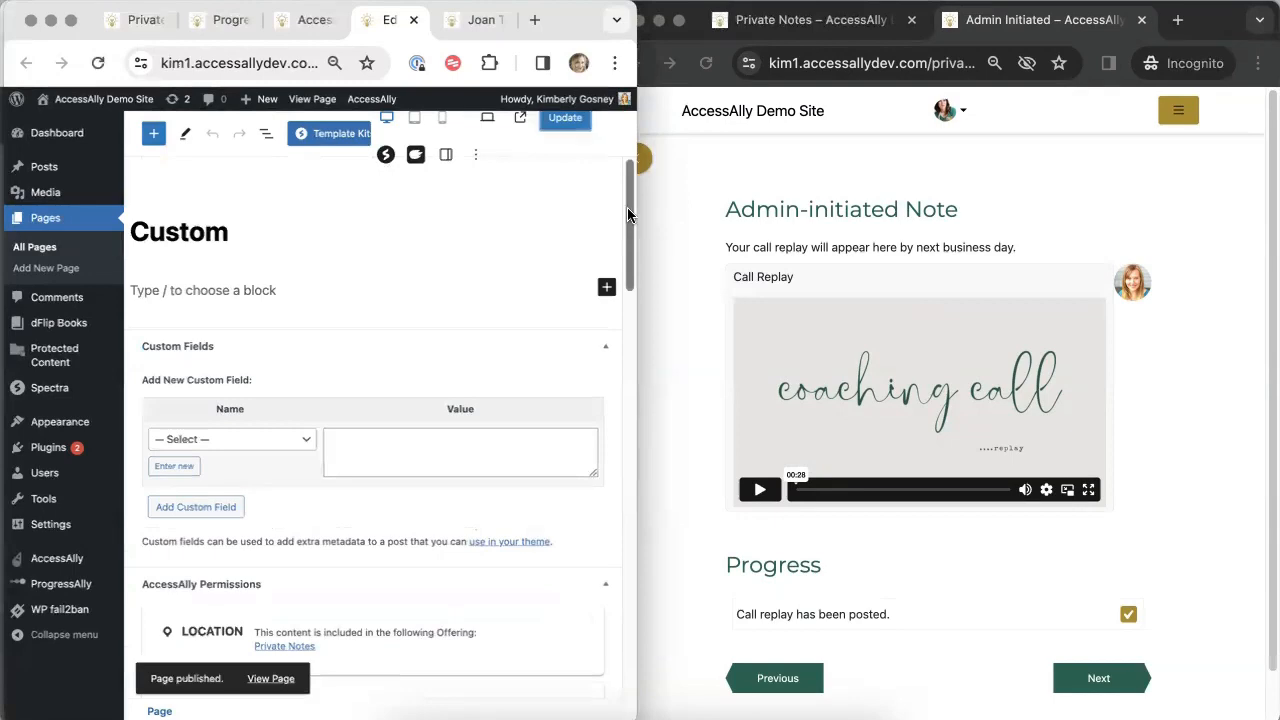
# - Open the AccessAlly shortcode generator for the Custom page and select the Private Note feature
pyautogui.moveTo(627, 207); pyautogui.dragTo(633, 549)
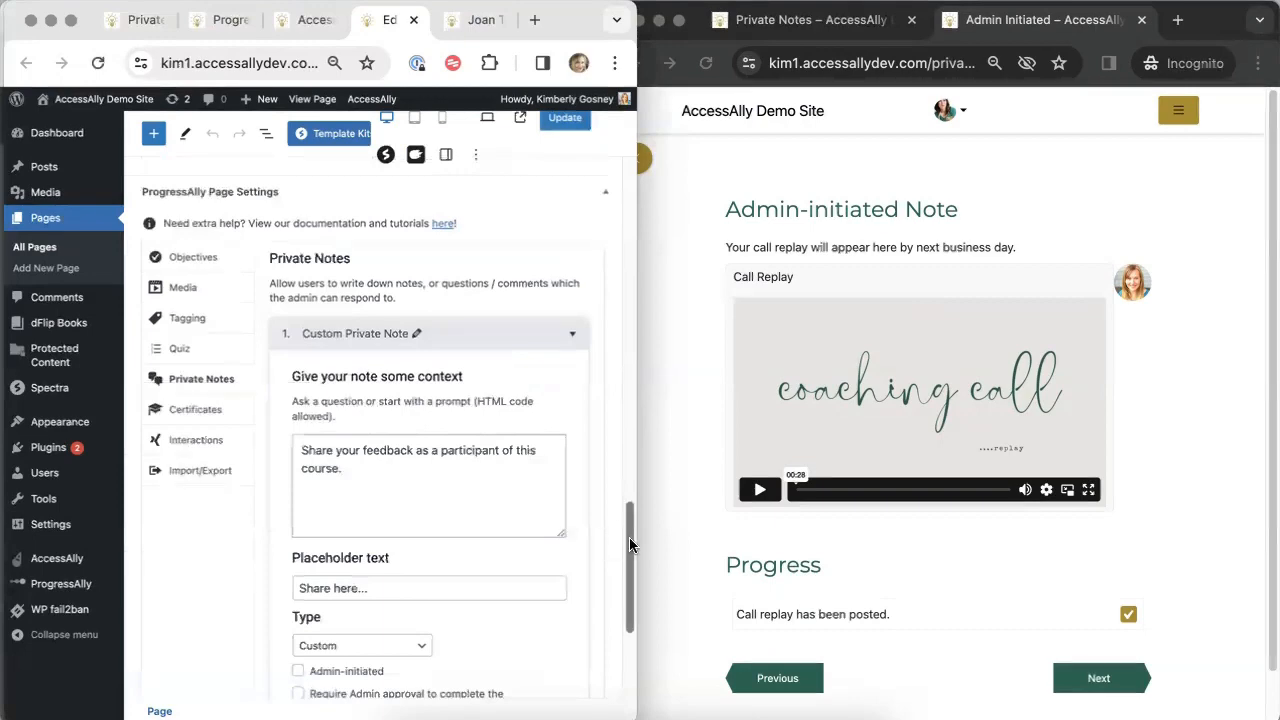
pyautogui.moveTo(629, 545); pyautogui.dragTo(593, 185)
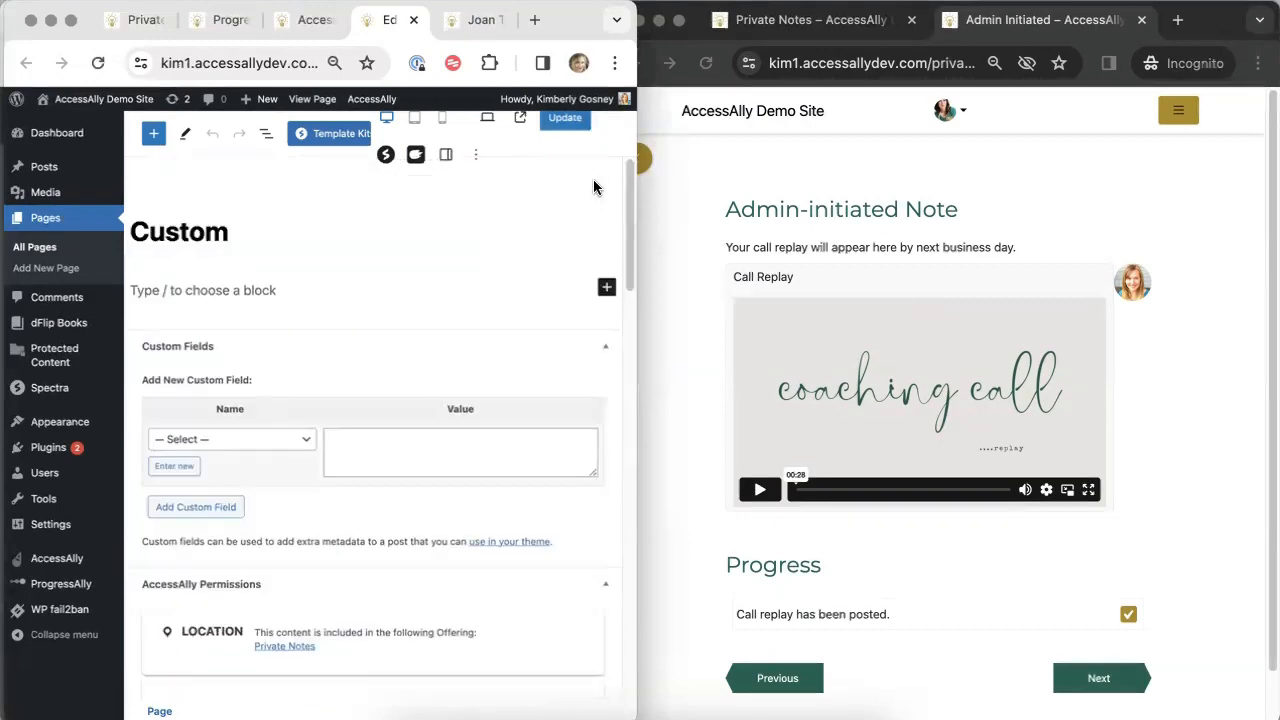
pyautogui.moveTo(356, 104)
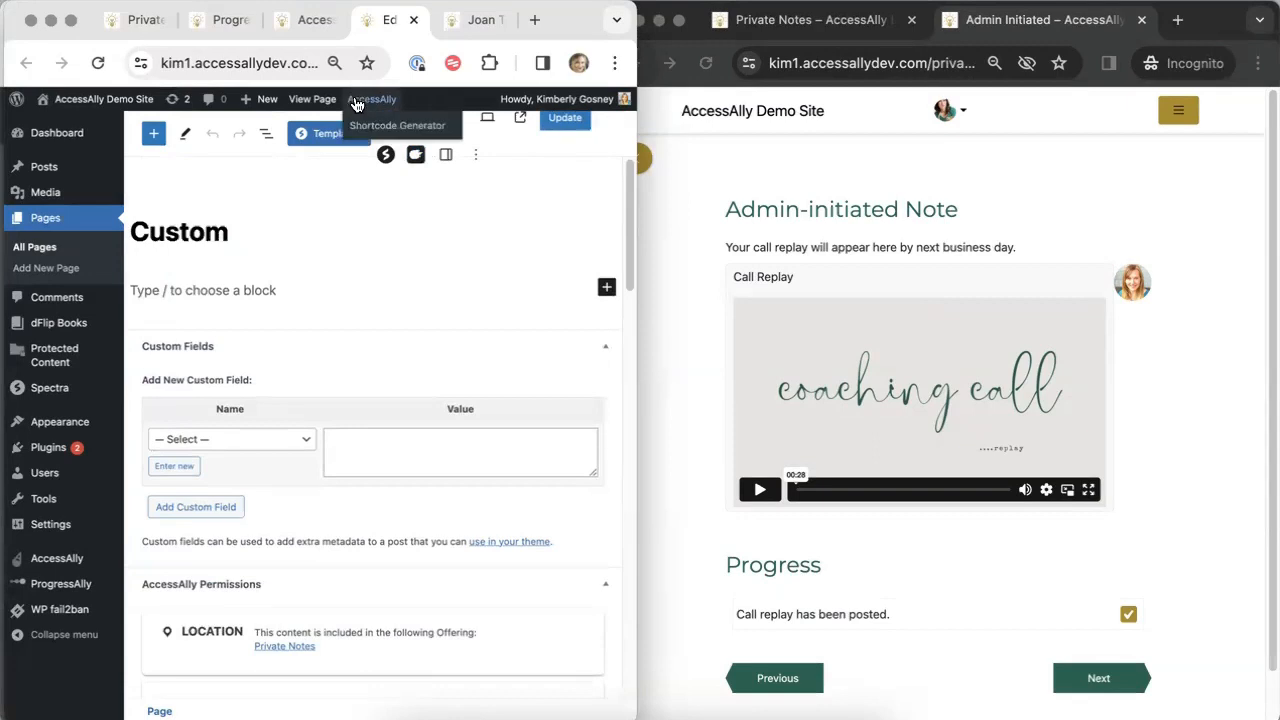
pyautogui.click(368, 125)
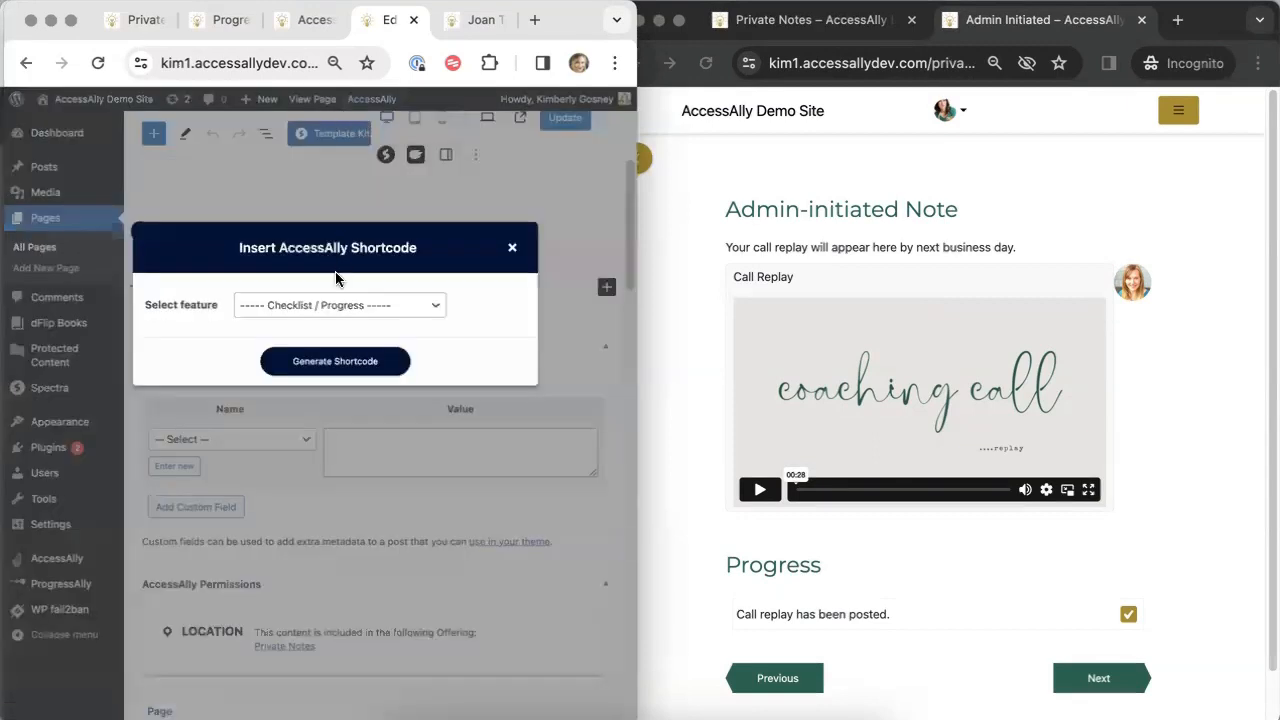
pyautogui.click(336, 305)
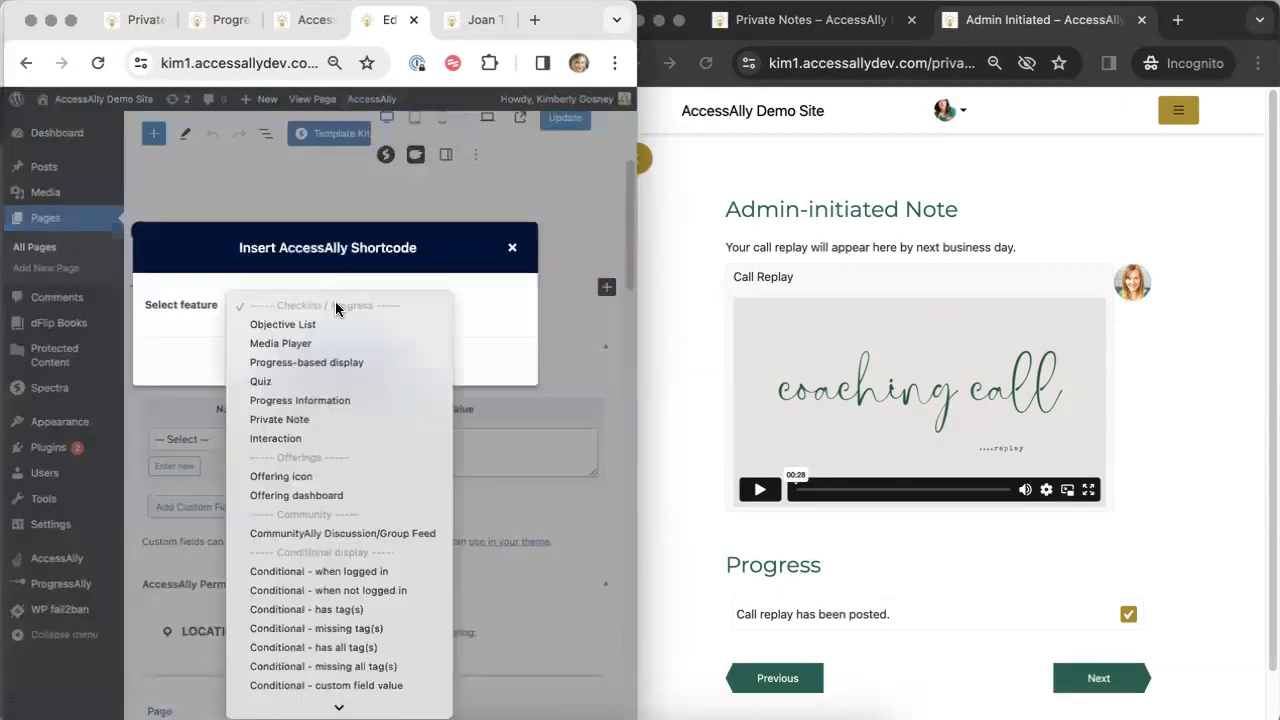
pyautogui.click(292, 420)
# - Generate the shortcode for the Custom Private Note on Current Post and close the generator
pyautogui.click(249, 410)
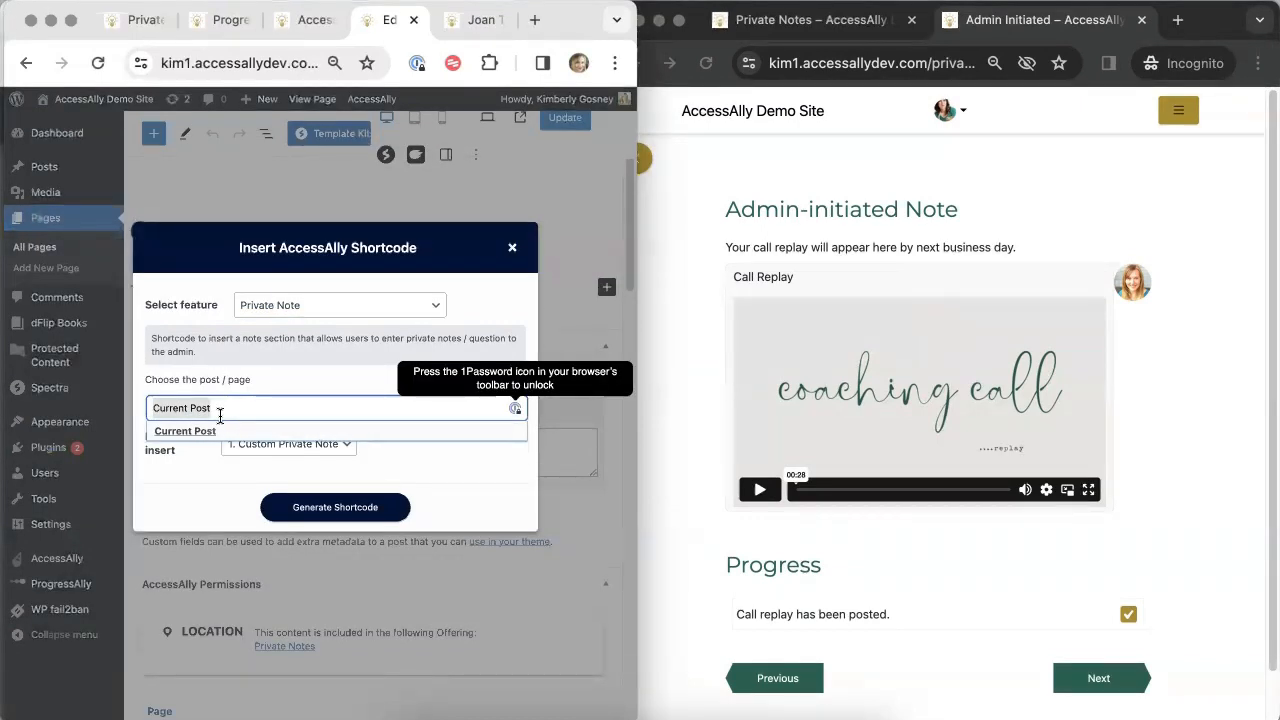
pyautogui.click(213, 474)
pyautogui.click(220, 410)
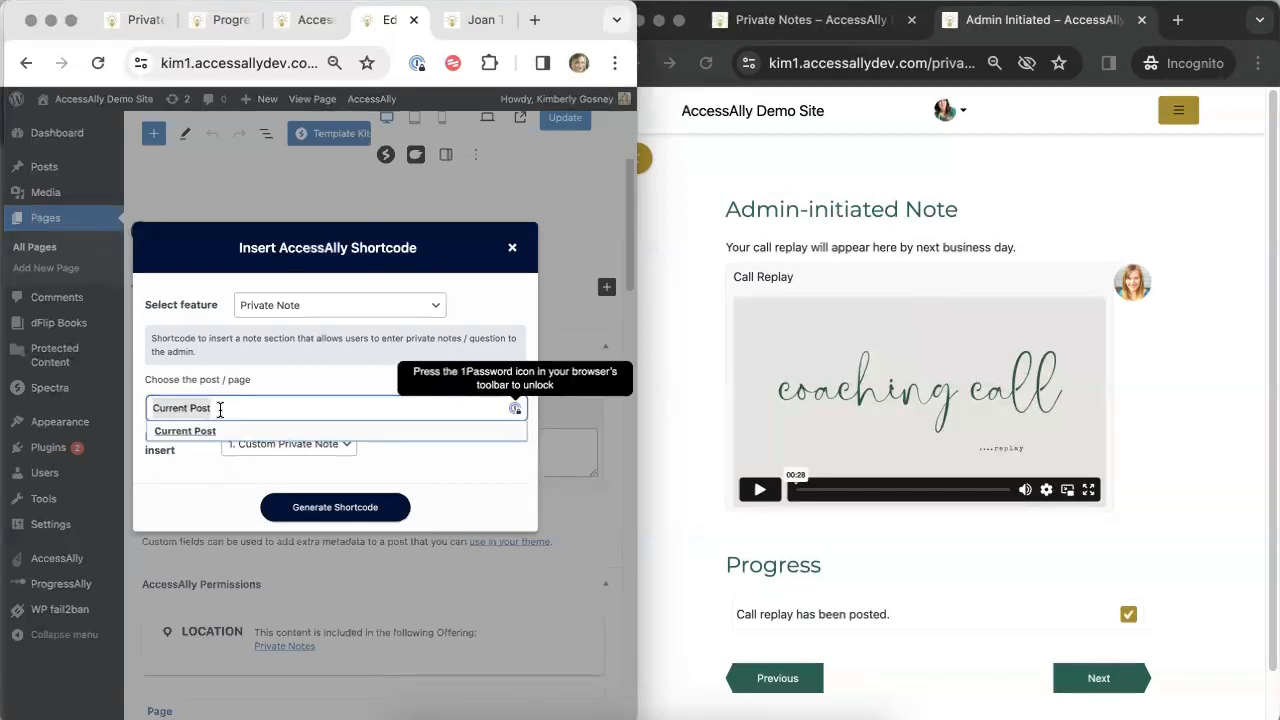
pyautogui.press('BackSpace')
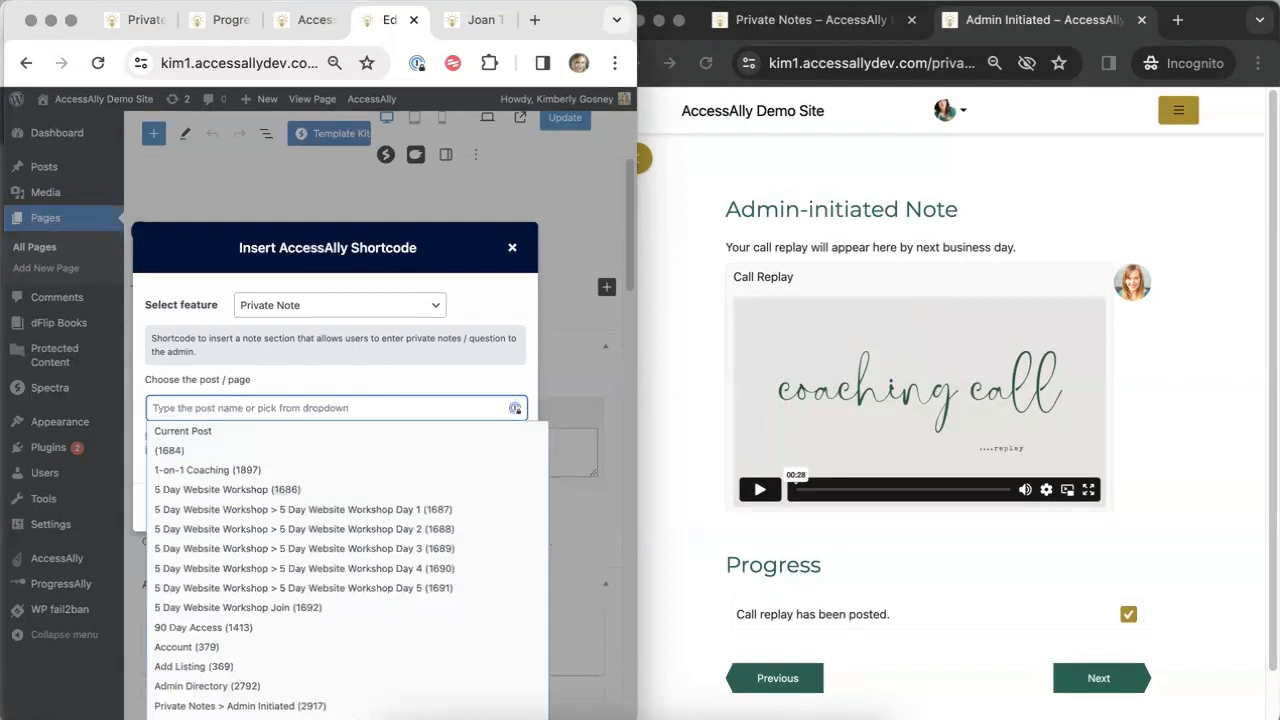
pyautogui.click(186, 433)
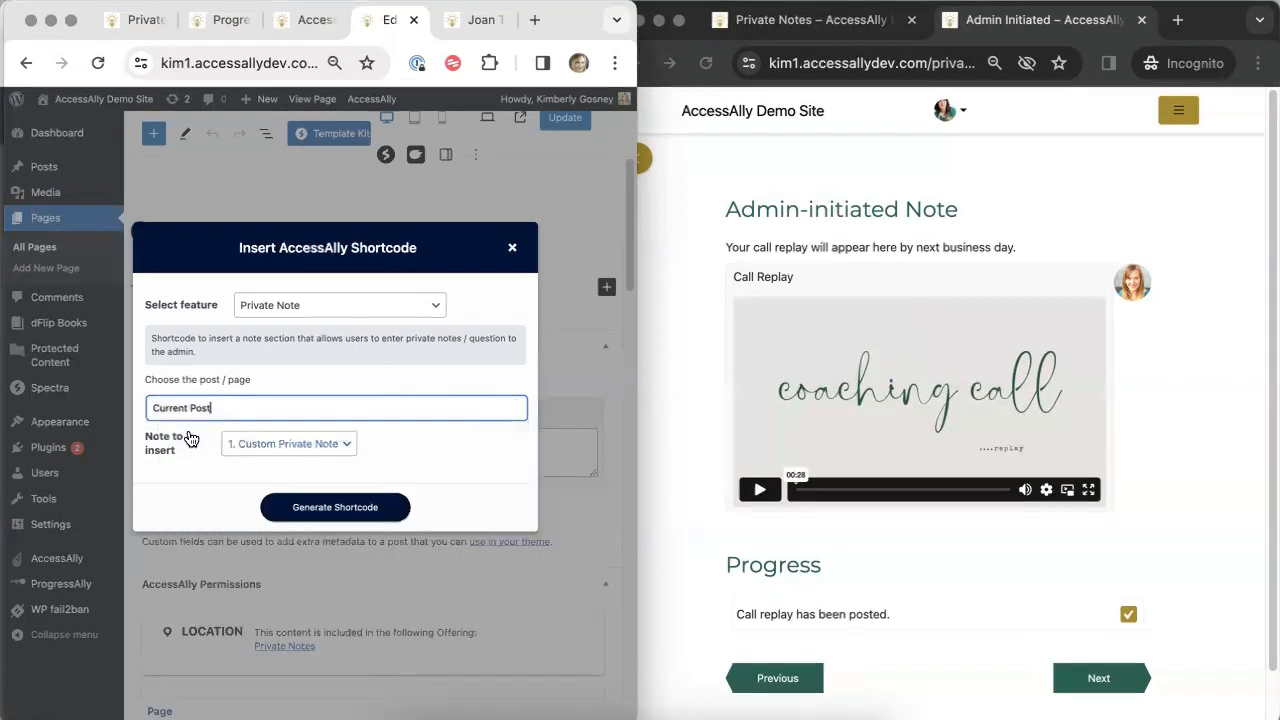
pyautogui.click(339, 452)
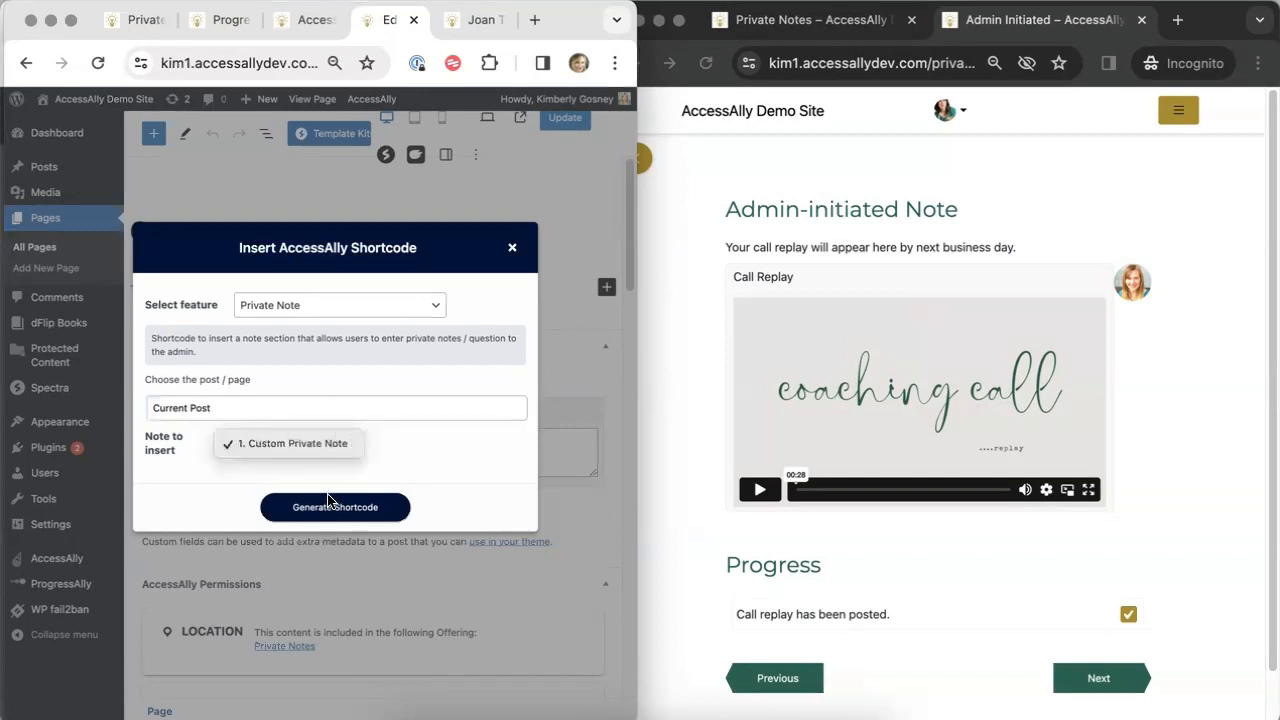
pyautogui.click(393, 455)
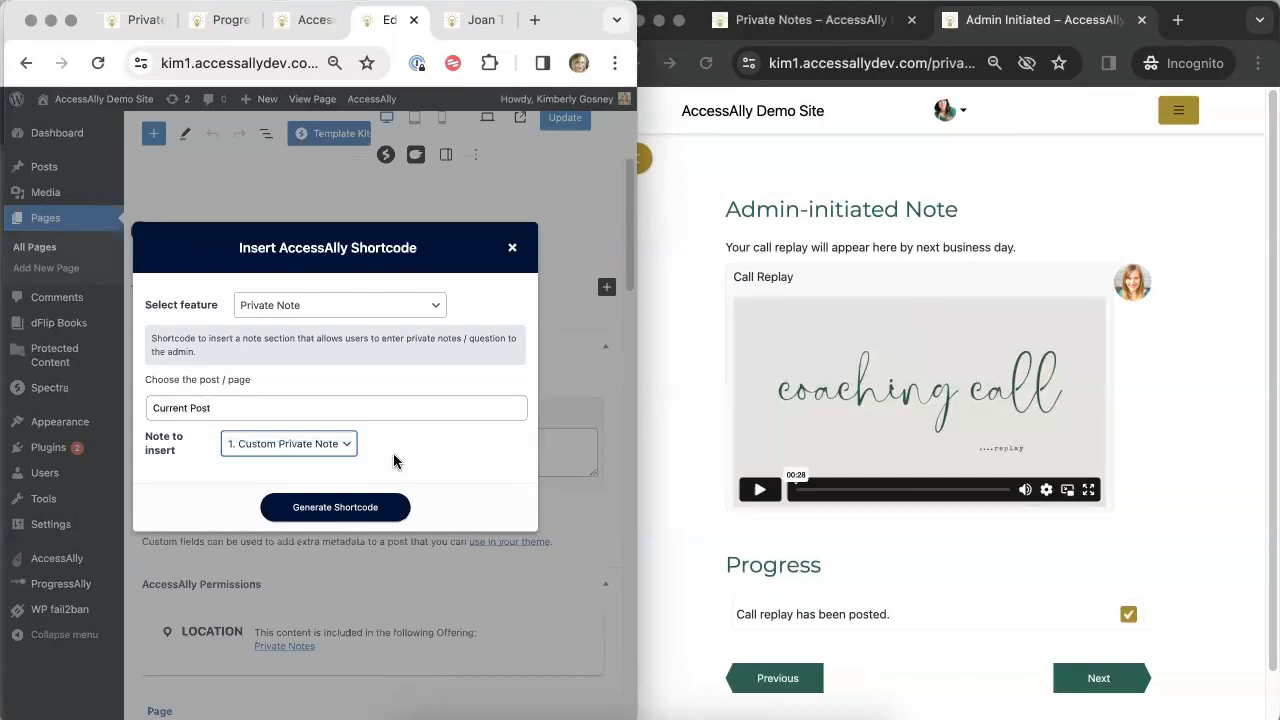
pyautogui.click(358, 508)
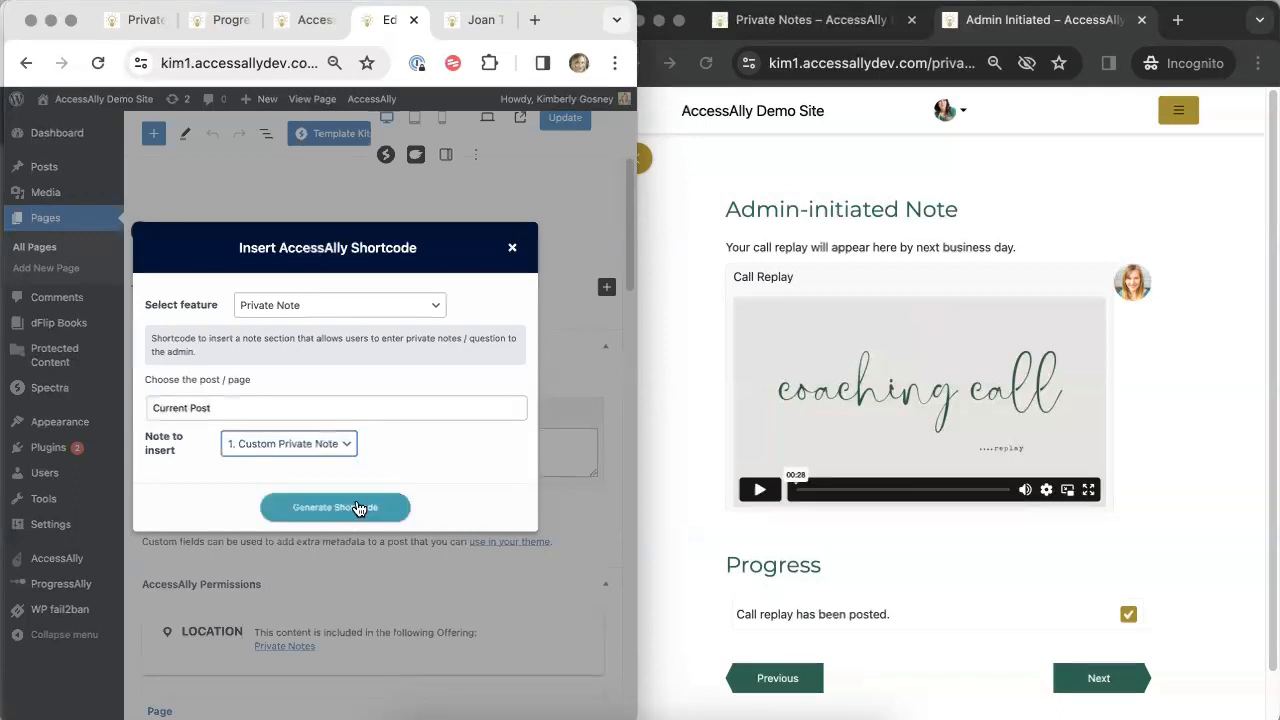
pyautogui.click(483, 546)
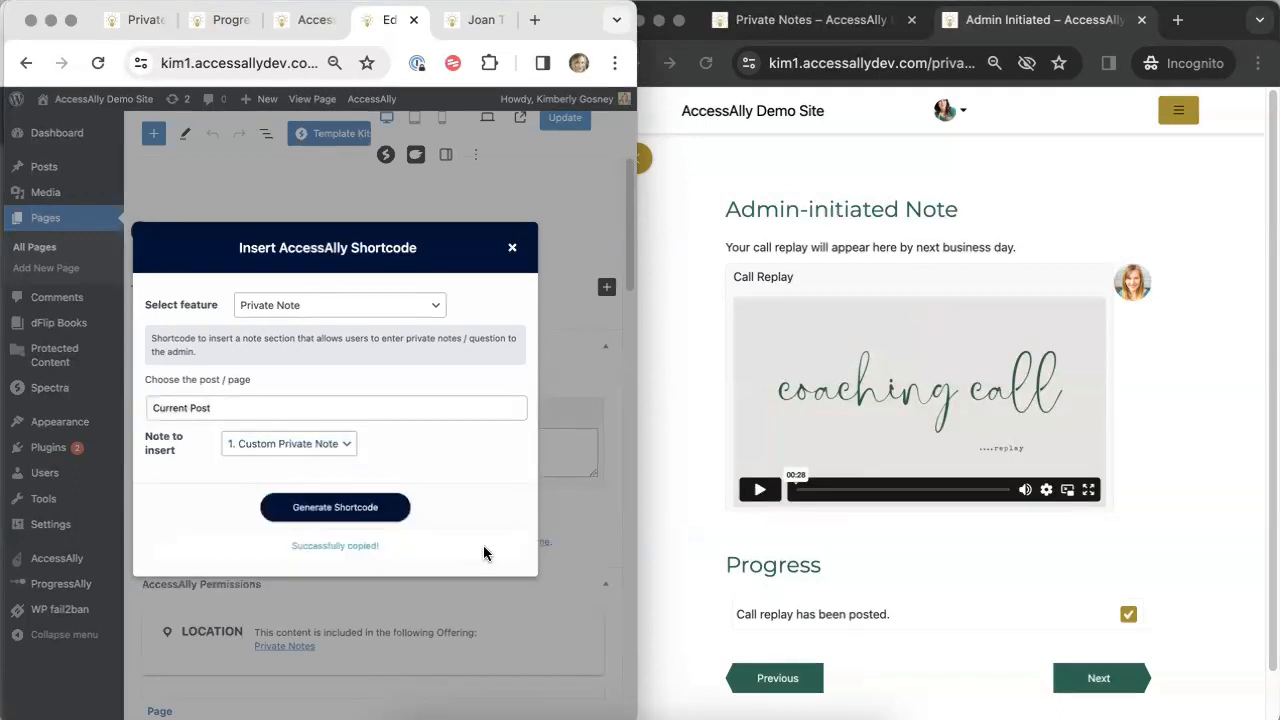
pyautogui.click(568, 354)
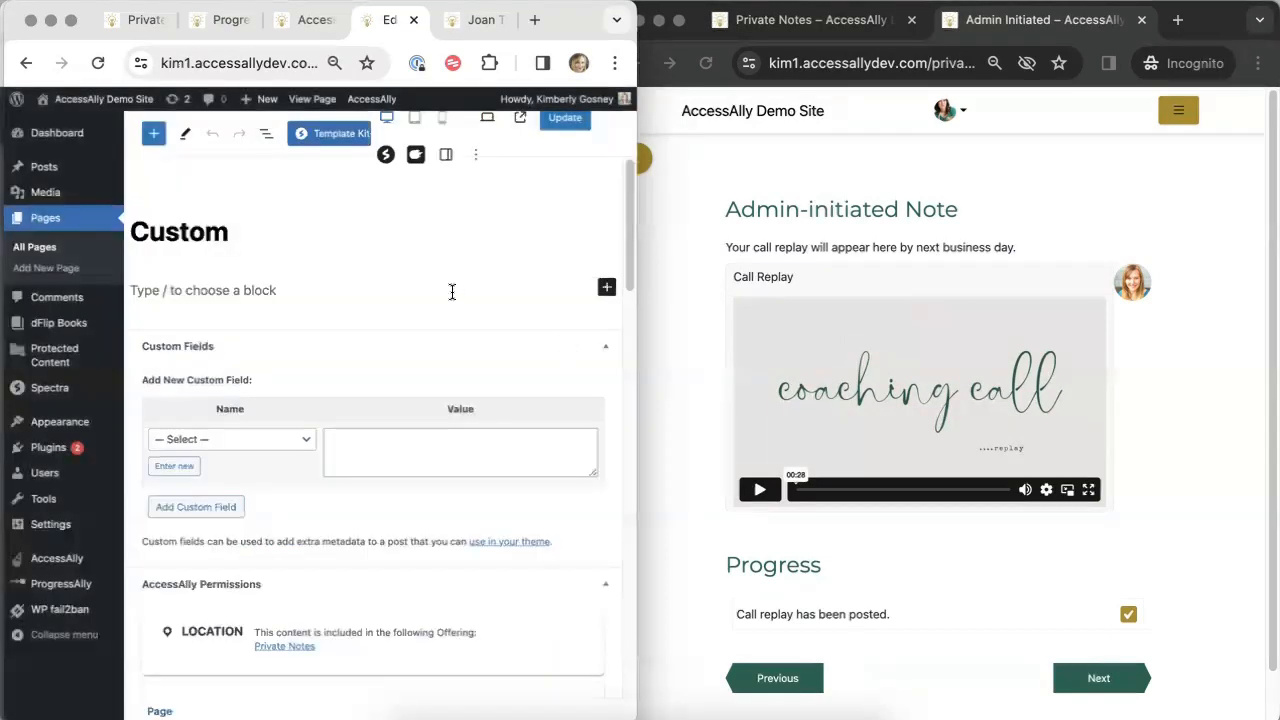
# - Add a Shortcode block containing the copied private note shortcode to the Custom page and update the page
pyautogui.click(366, 291)
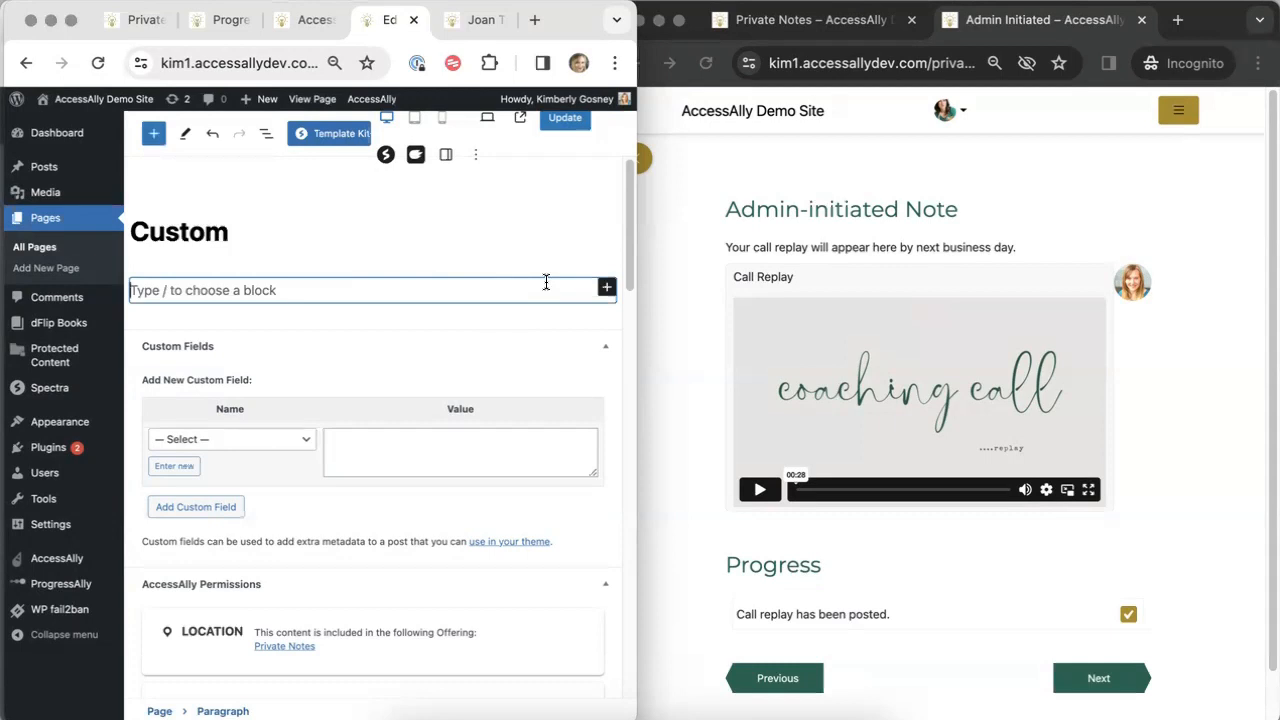
pyautogui.click(606, 290)
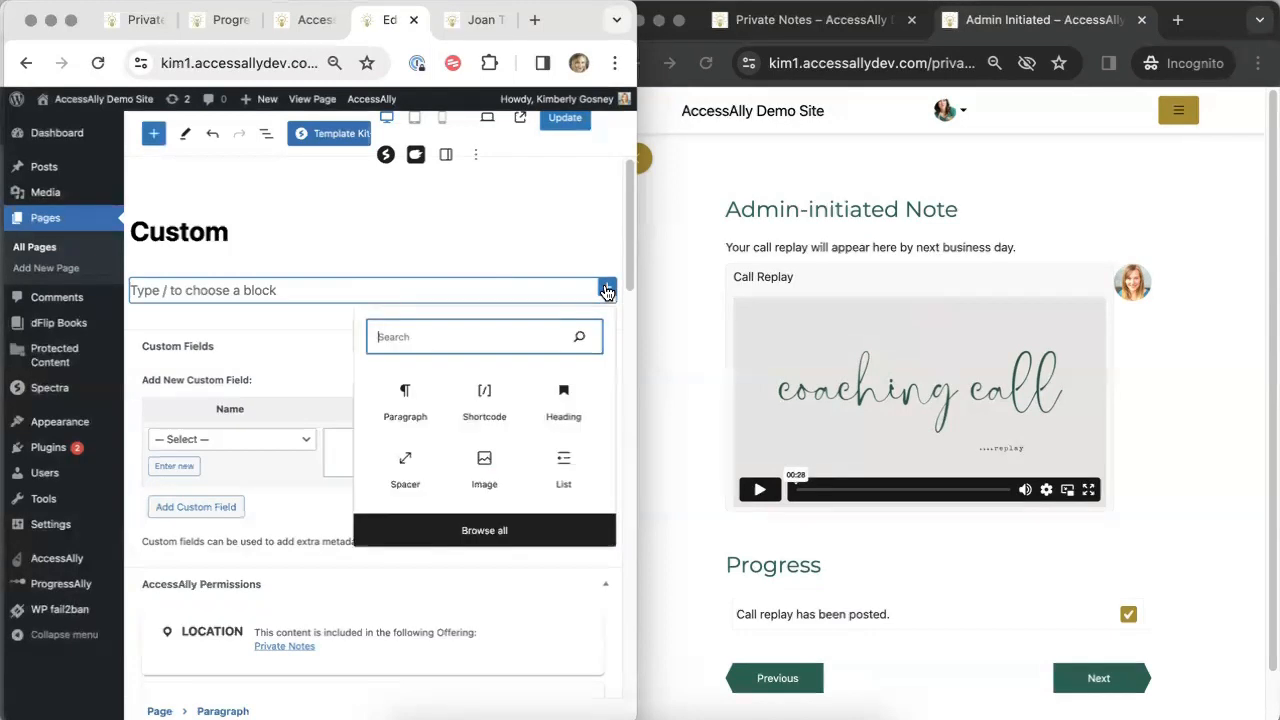
pyautogui.click(483, 408)
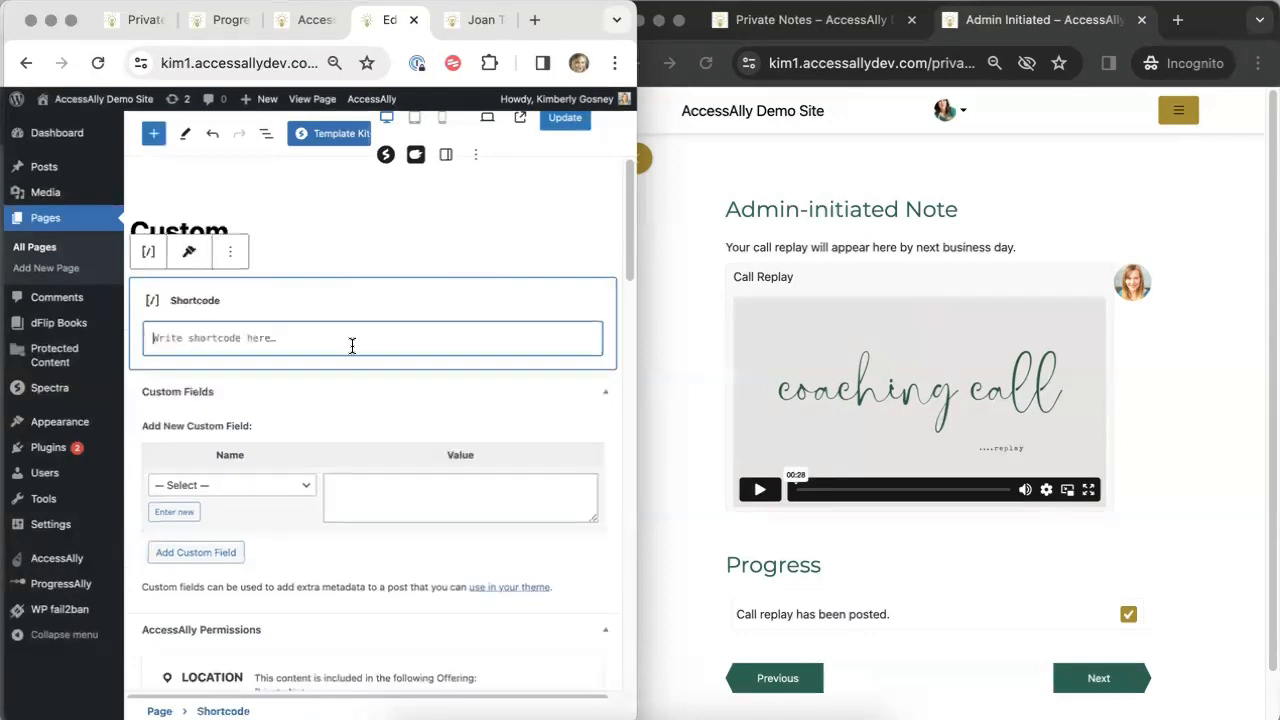
pyautogui.press('super+v')
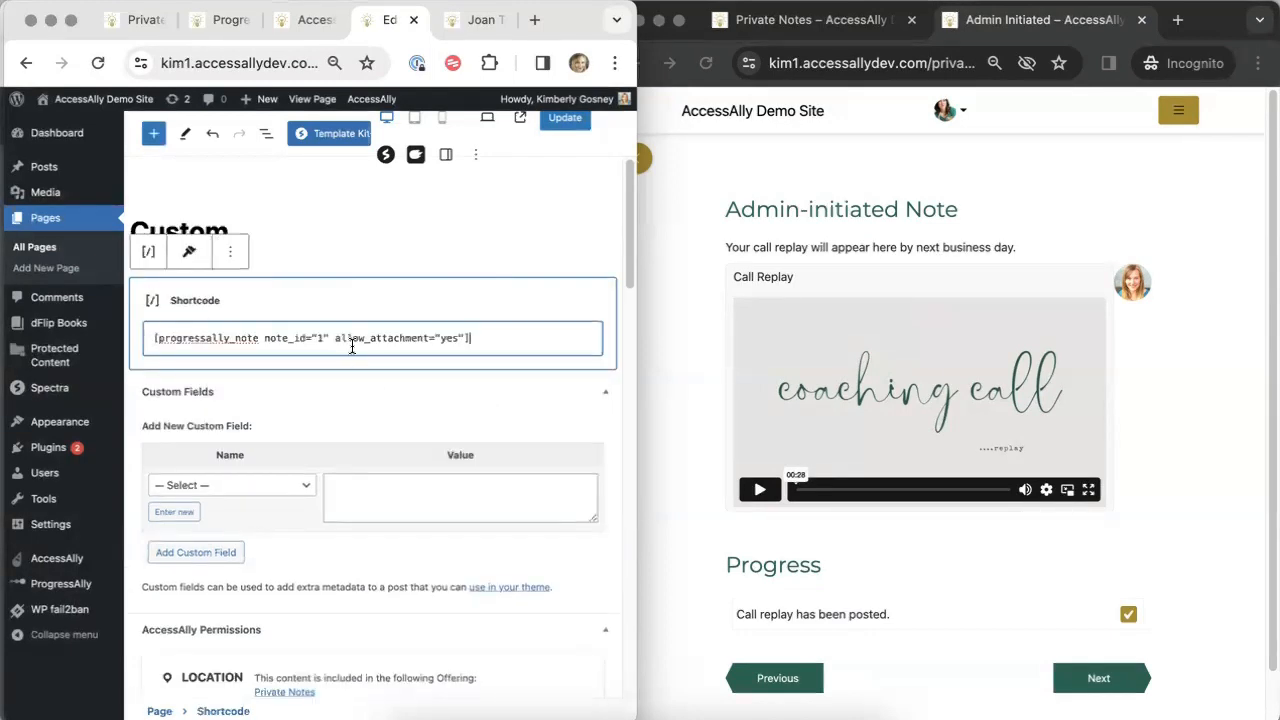
pyautogui.click(563, 118)
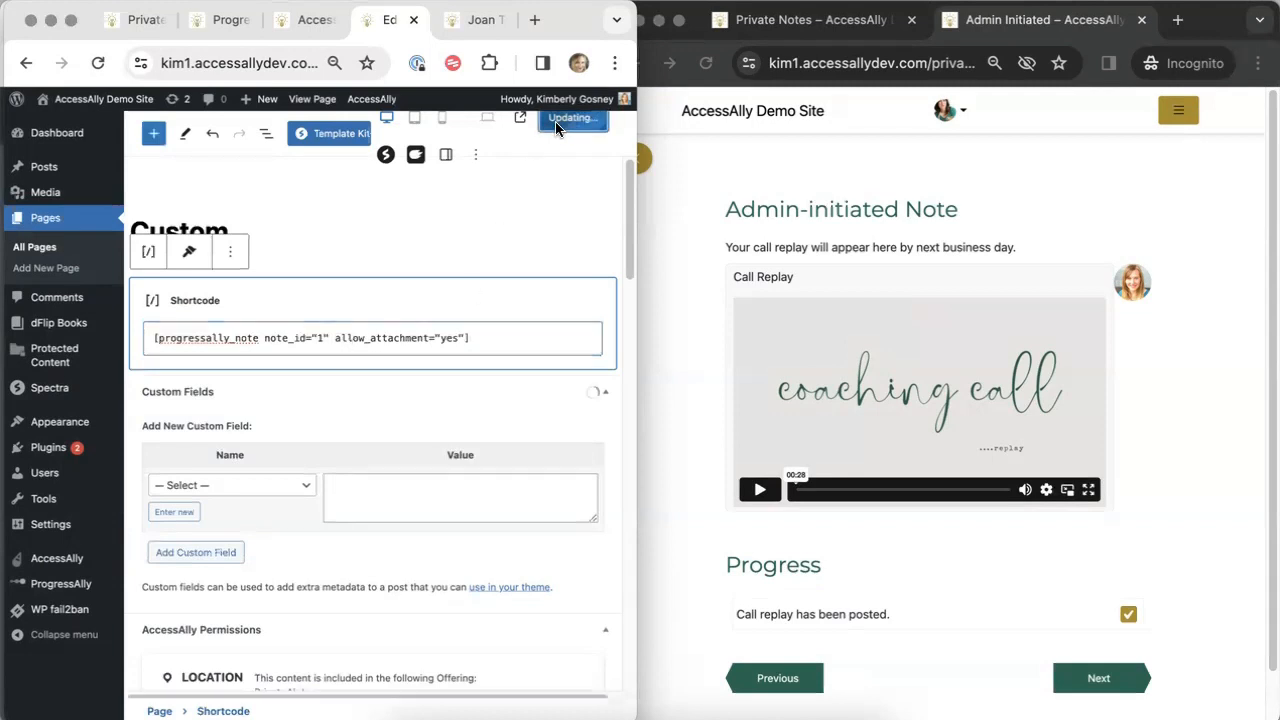
# - Open the Custom lesson in the student's window through the course navigation
pyautogui.click(701, 380)
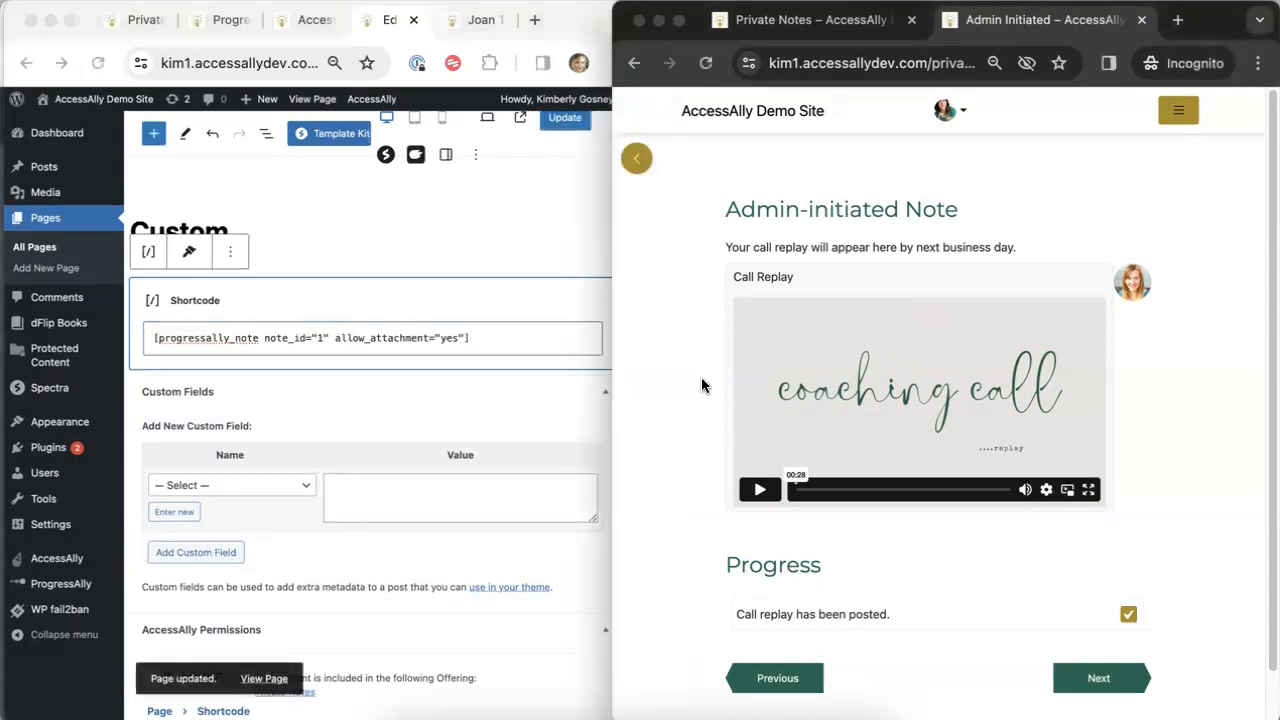
pyautogui.click(637, 157)
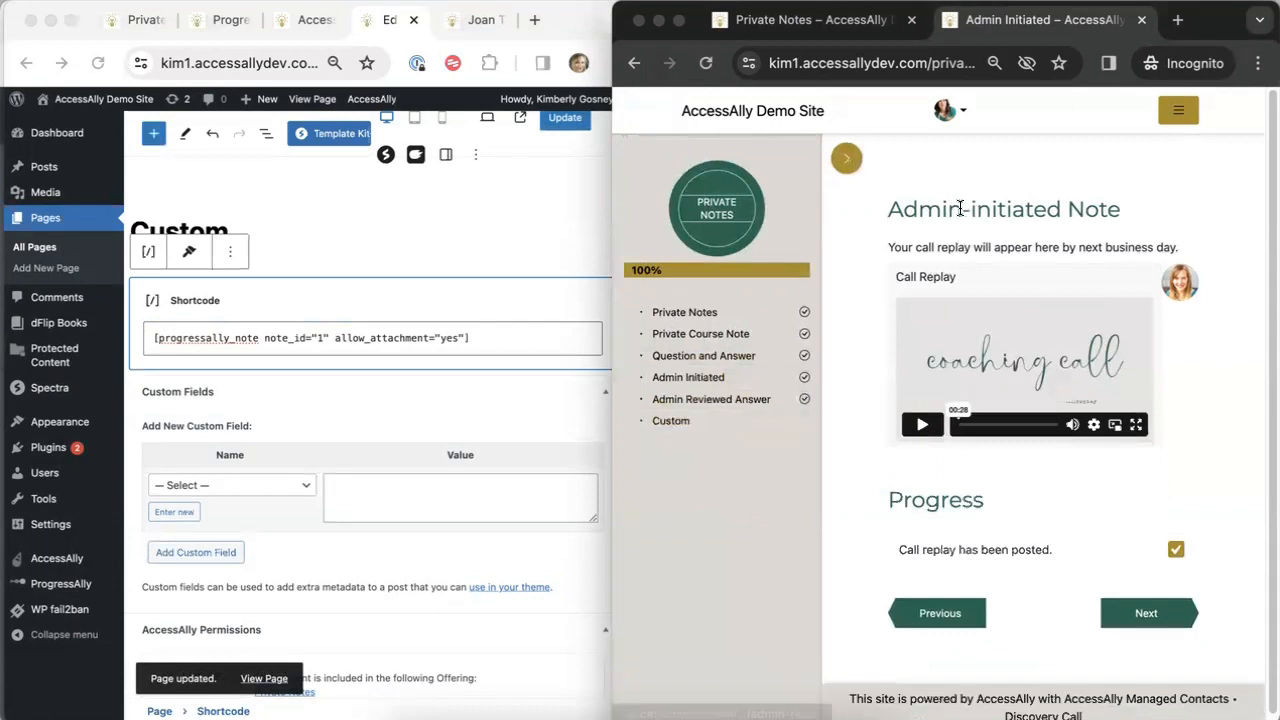
pyautogui.click(676, 421)
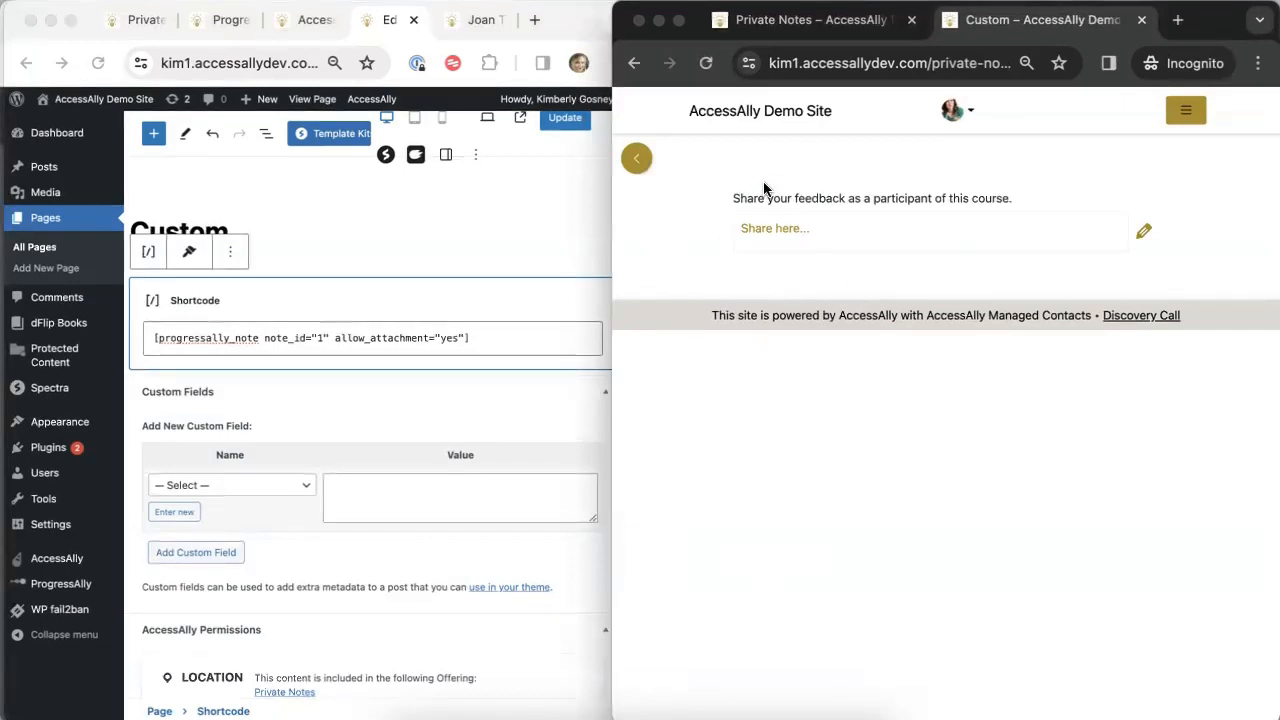
# - In the admin's window, require admin approval to complete the custom note's corresponding objective
pyautogui.click(489, 384)
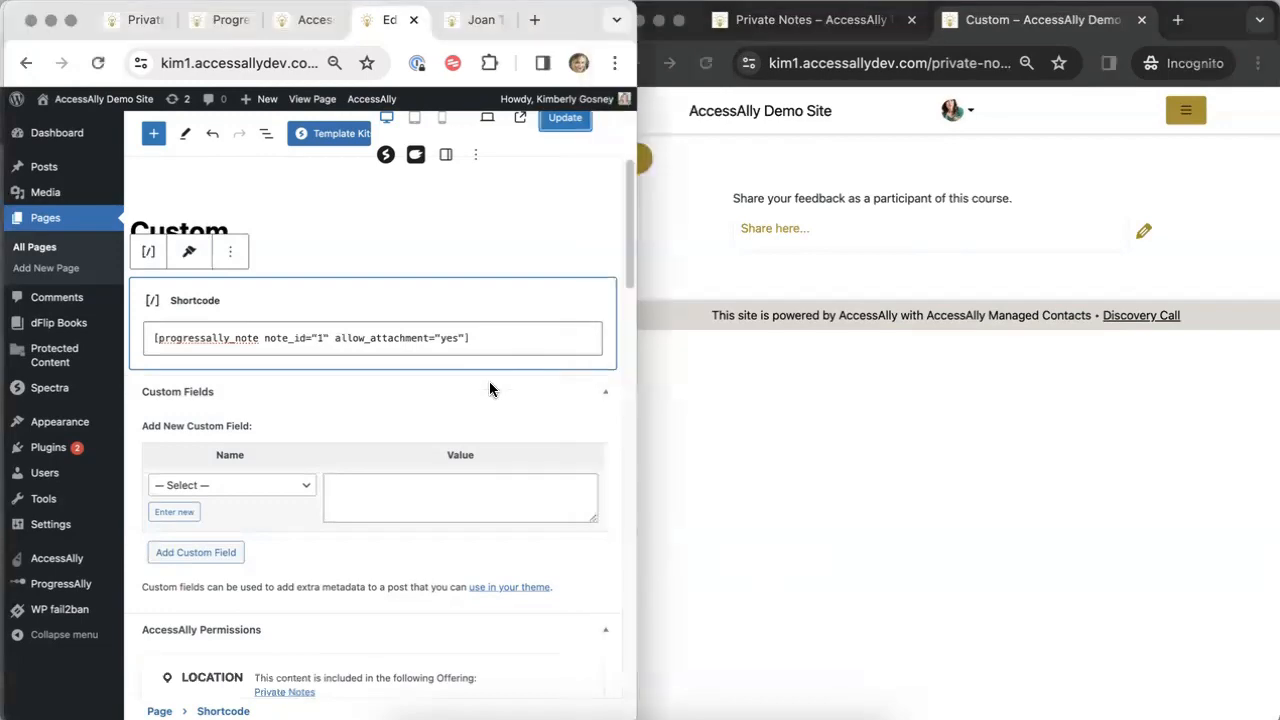
pyautogui.moveTo(627, 275); pyautogui.dragTo(620, 690)
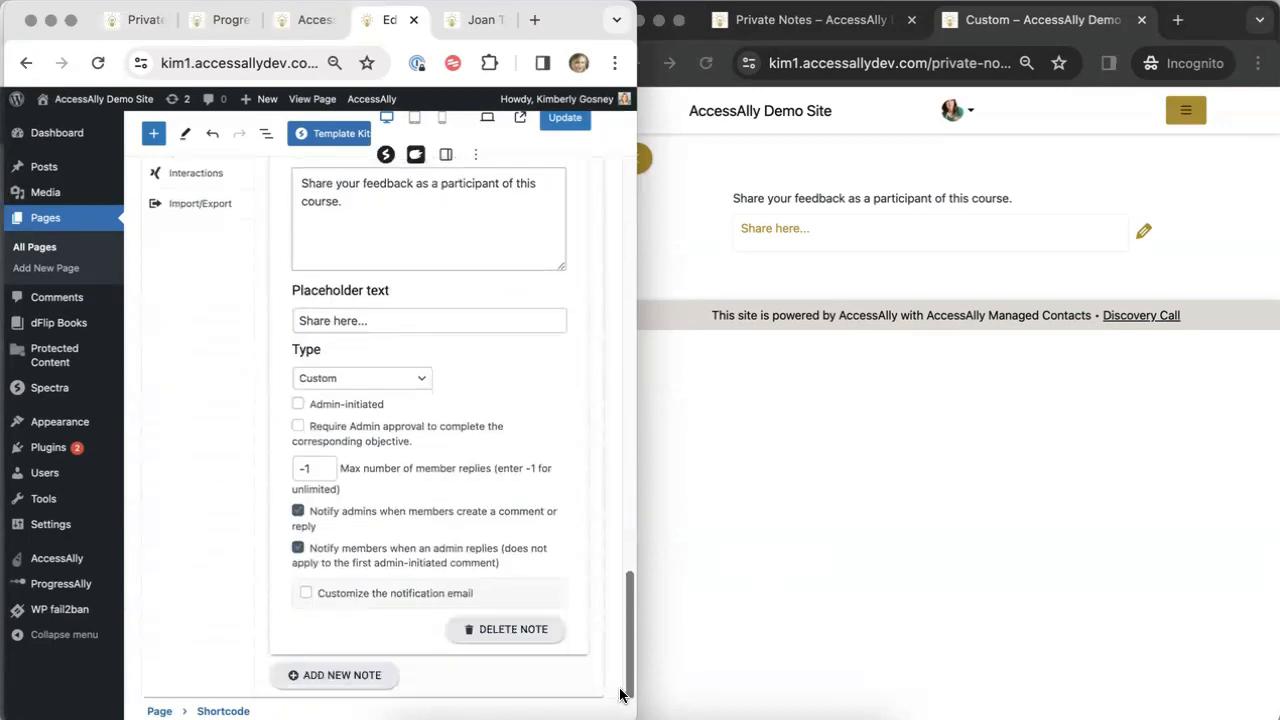
pyautogui.click(298, 547)
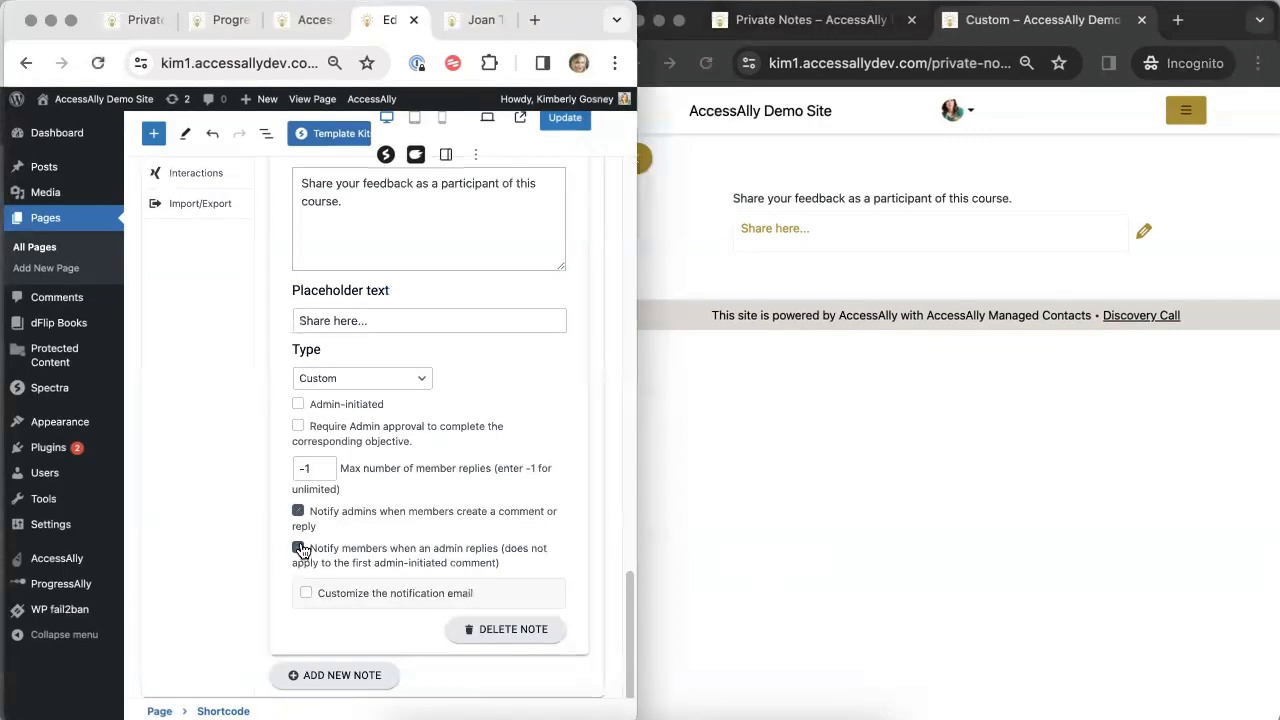
pyautogui.click(299, 430)
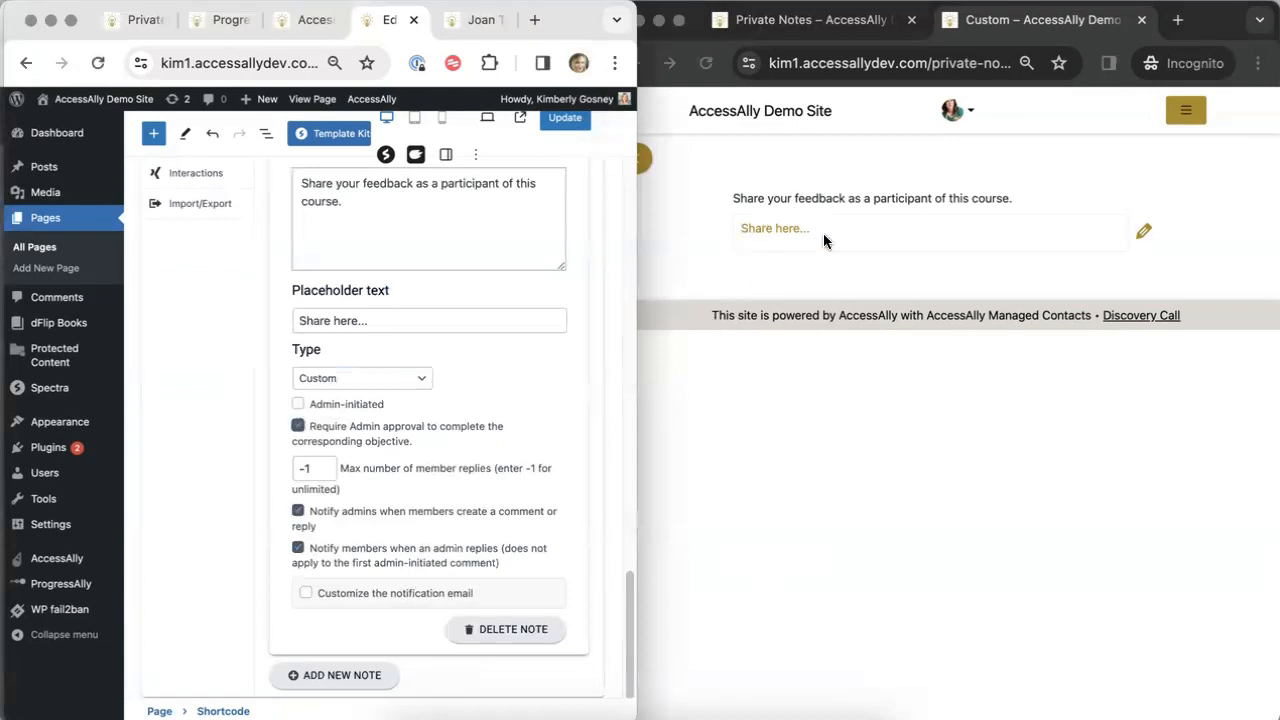
pyautogui.click(799, 268)
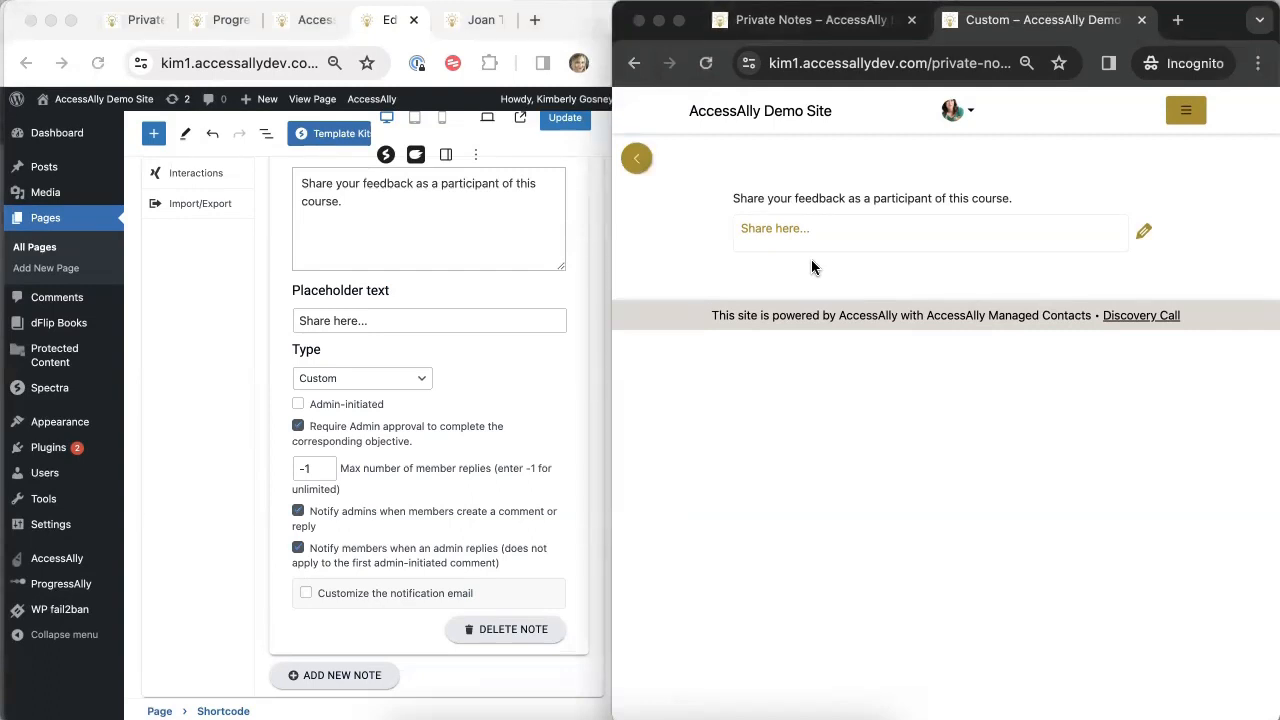
# - Turn off the custom note's admin approval requirement and update the Custom page
pyautogui.click(297, 428)
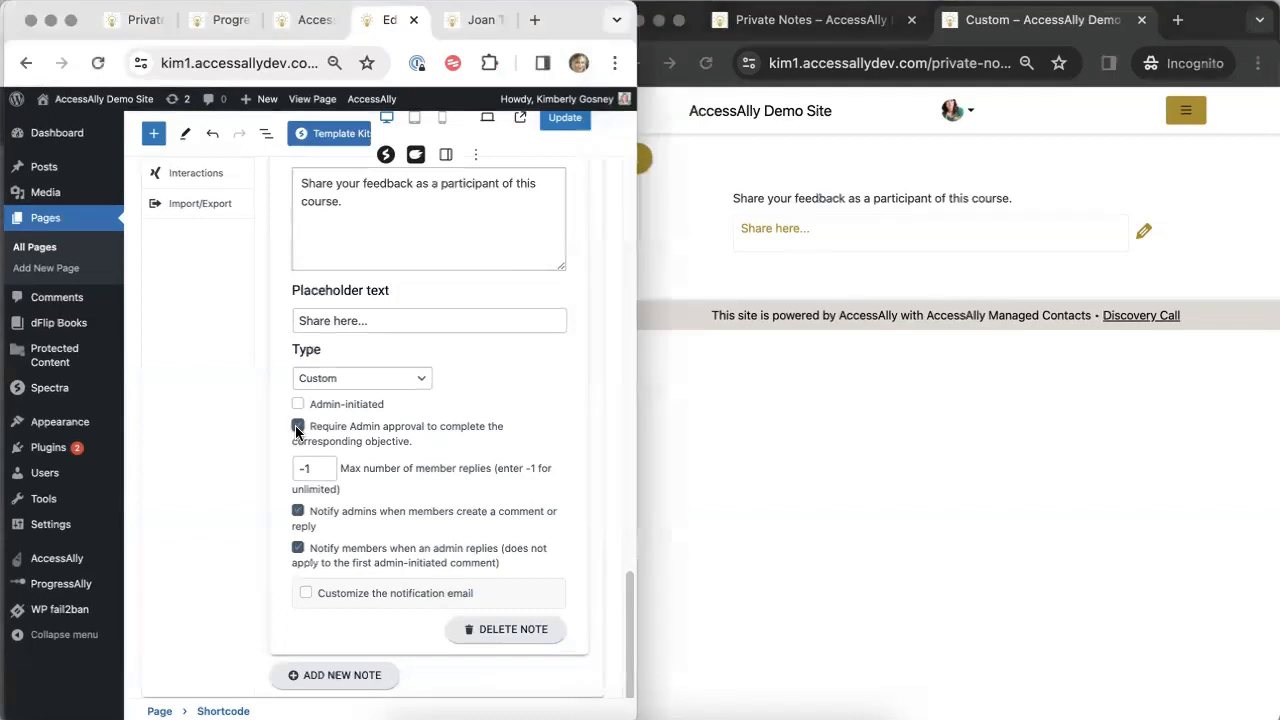
pyautogui.click(297, 427)
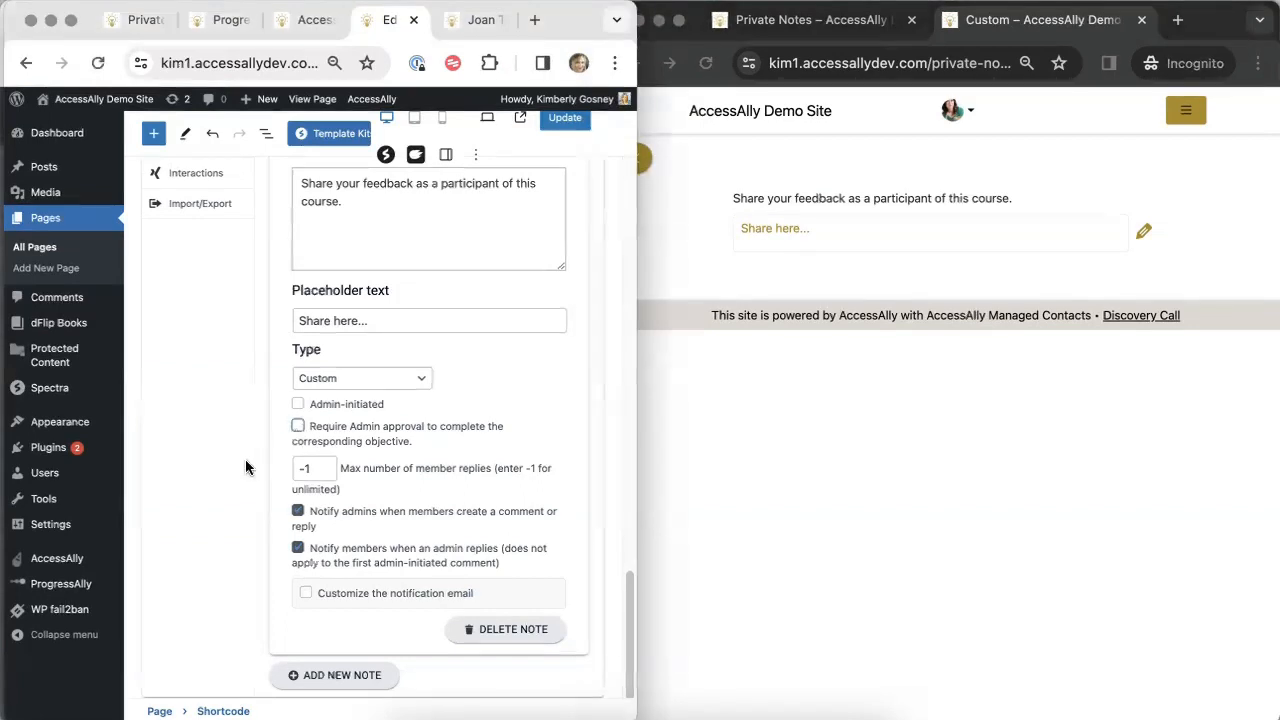
pyautogui.click(566, 119)
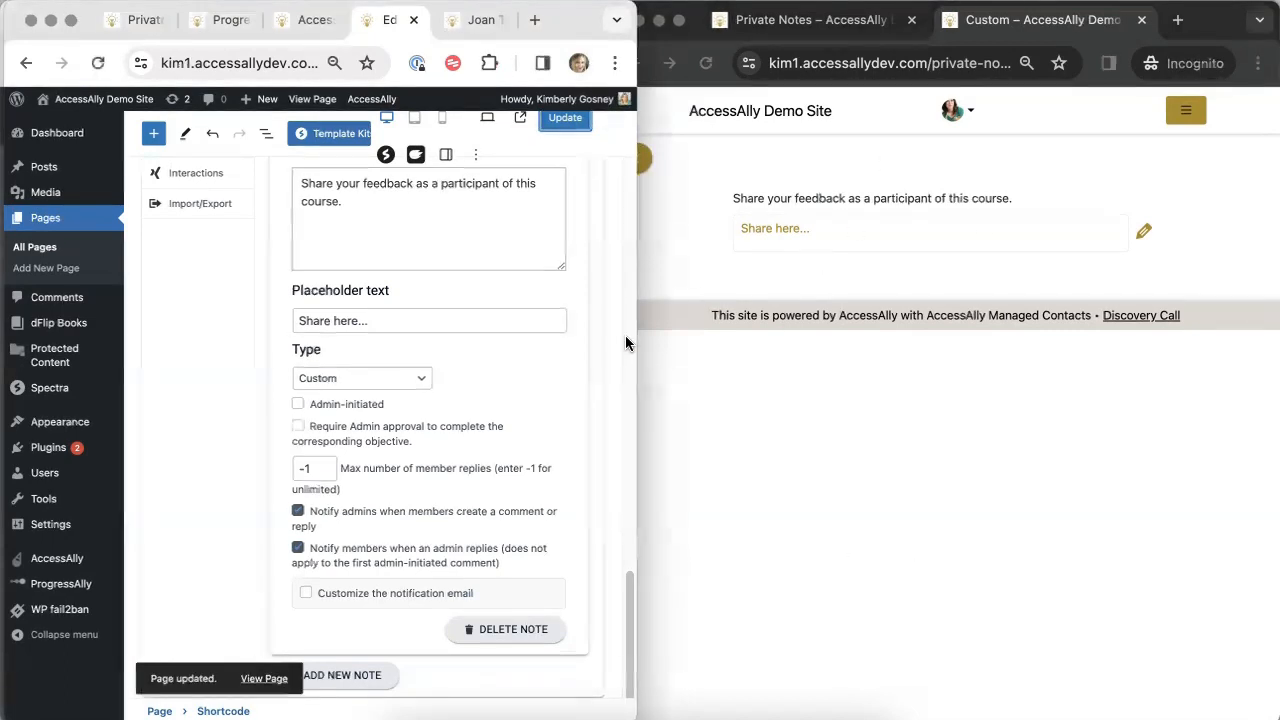
# - Open the Private Notes course overview in the student's window and advance to the Private Course Note lesson
pyautogui.click(755, 413)
pyautogui.click(632, 161)
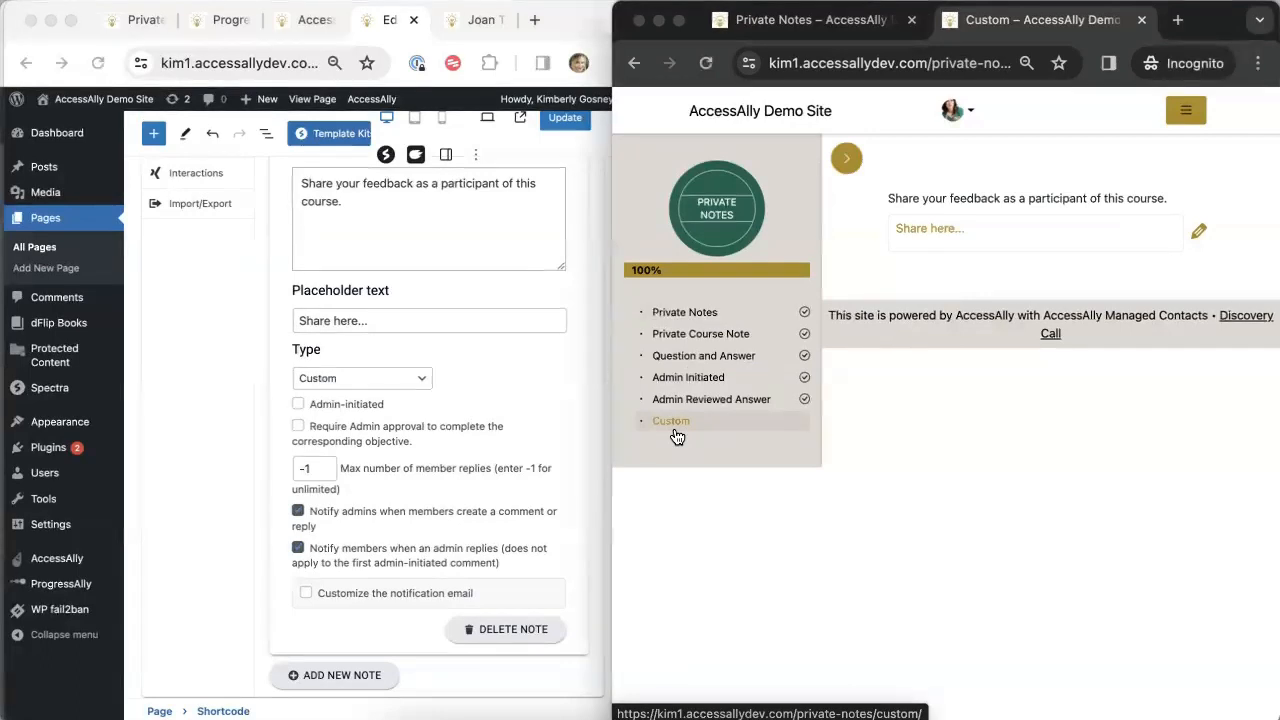
pyautogui.click(680, 314)
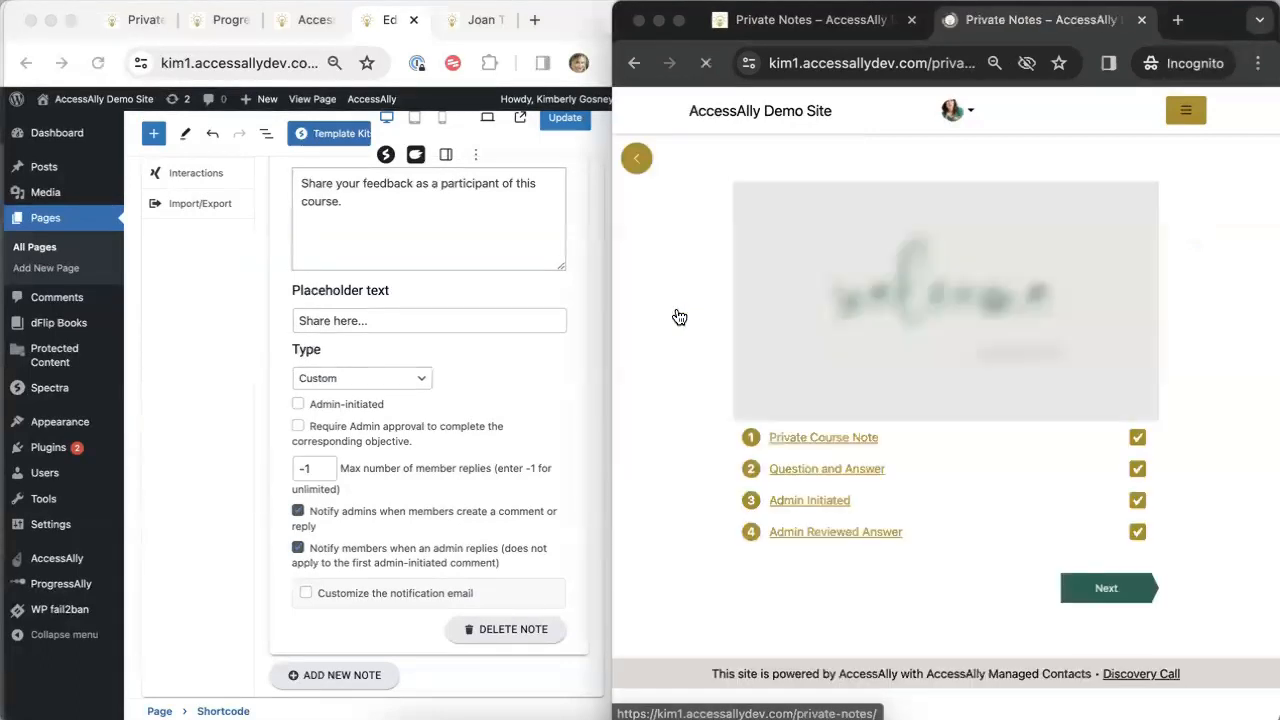
pyautogui.click(1107, 603)
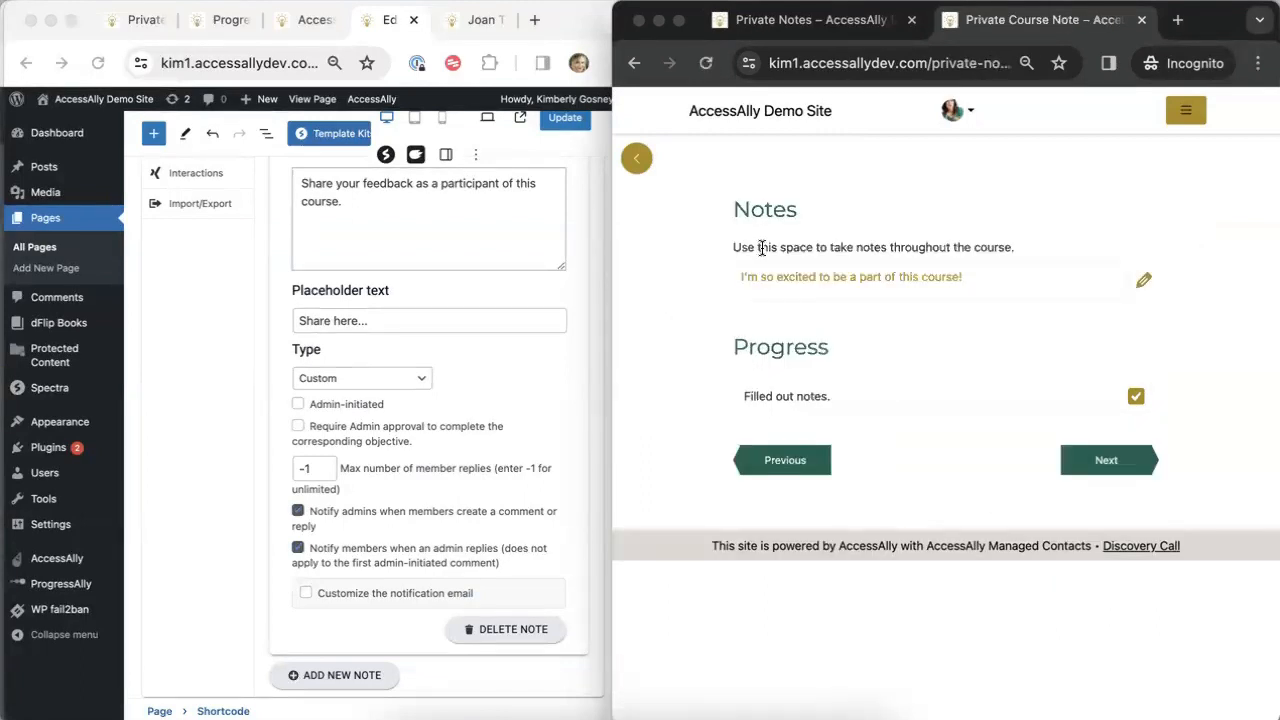
# - Return to the Custom page editor in the admin's window and update the page
pyautogui.click(216, 372)
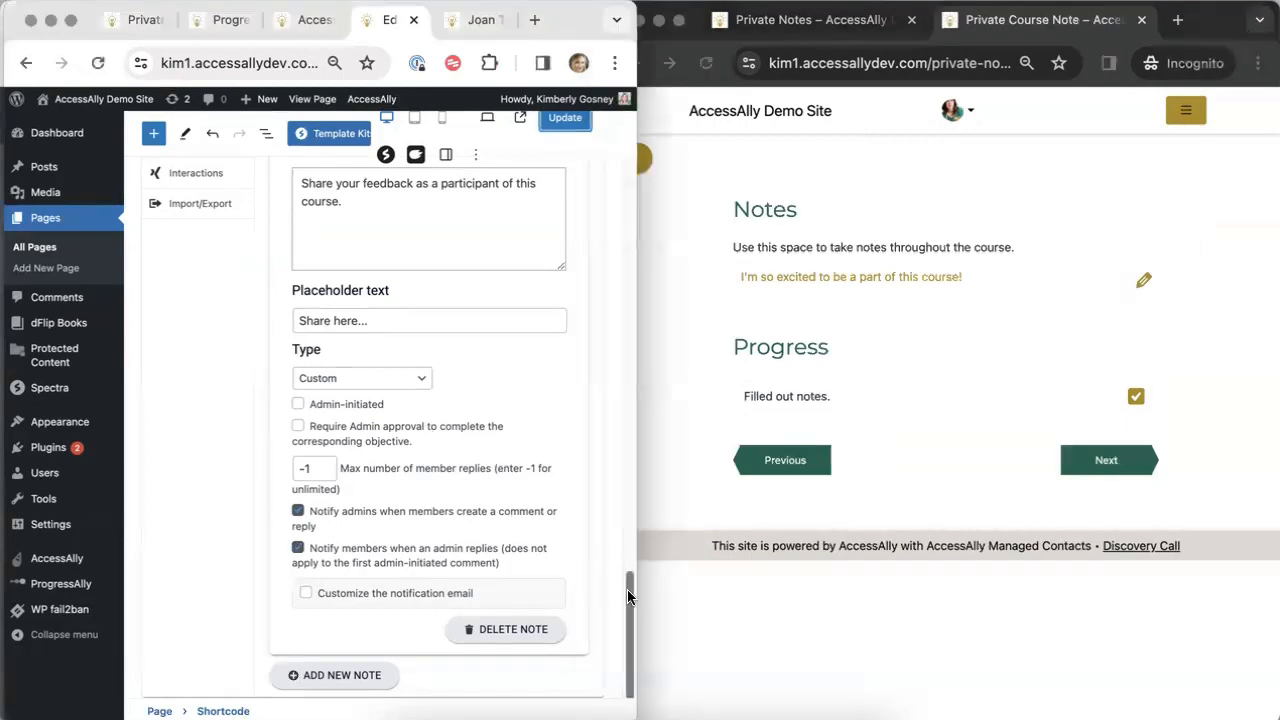
pyautogui.moveTo(630, 640); pyautogui.dragTo(630, 200)
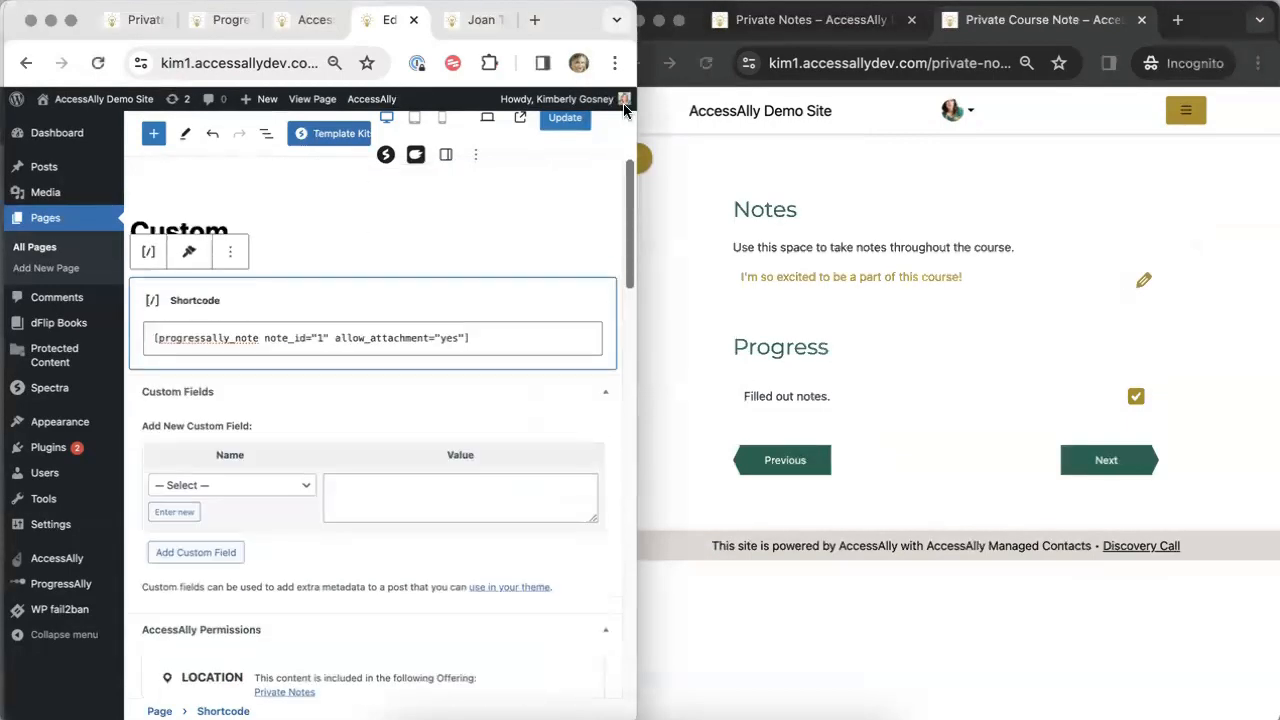
pyautogui.click(556, 124)
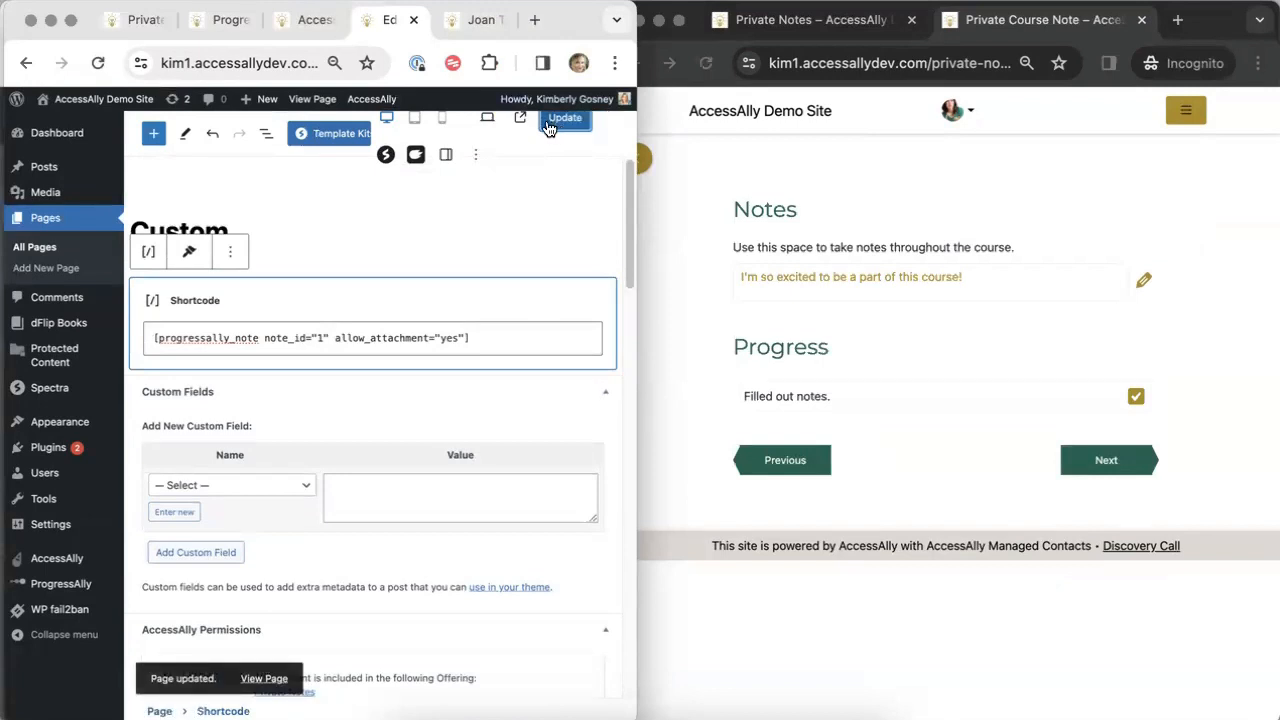
# - View the published Custom page in the admin's window and open the Private Course Note lesson through the course navigation
pyautogui.click(312, 99)
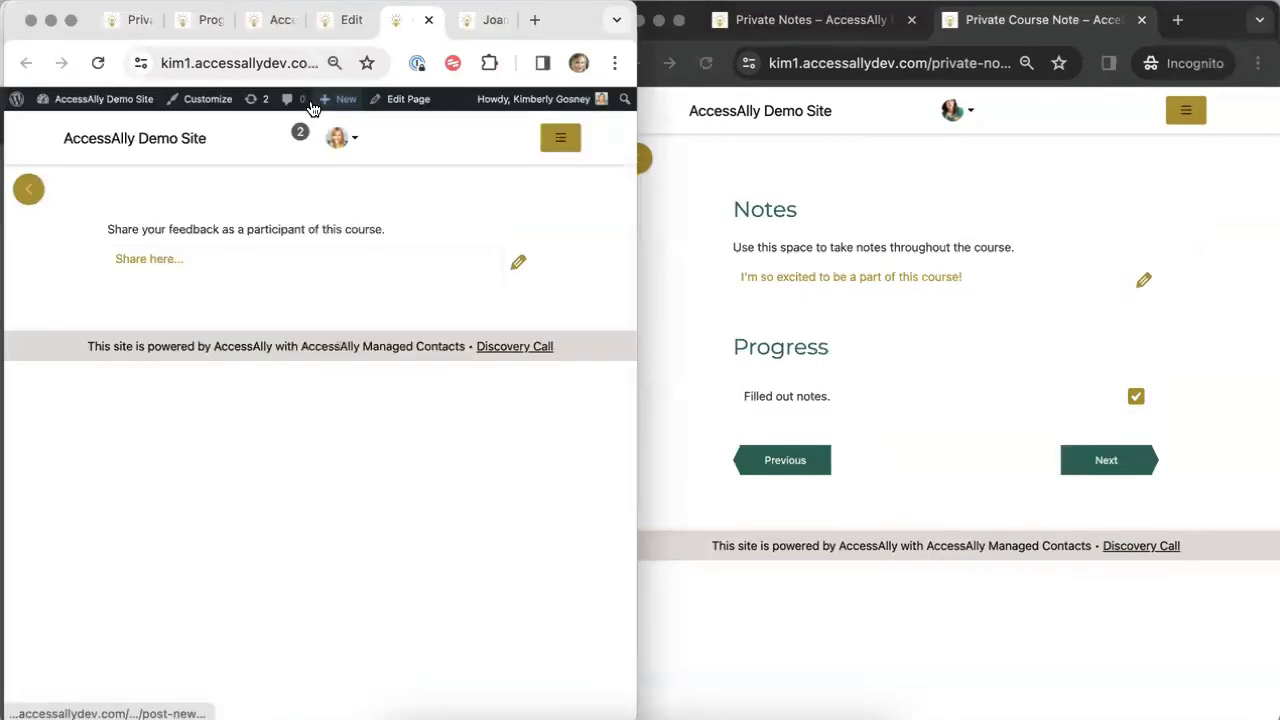
pyautogui.click(30, 193)
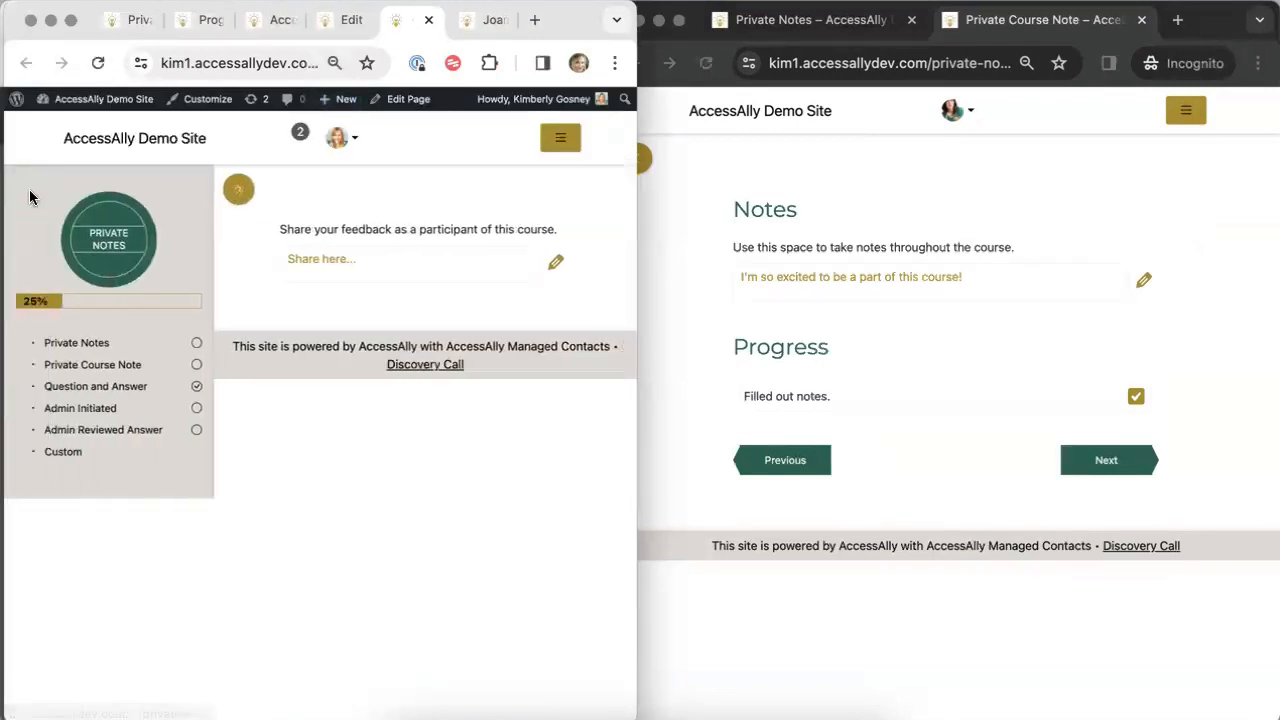
pyautogui.click(63, 366)
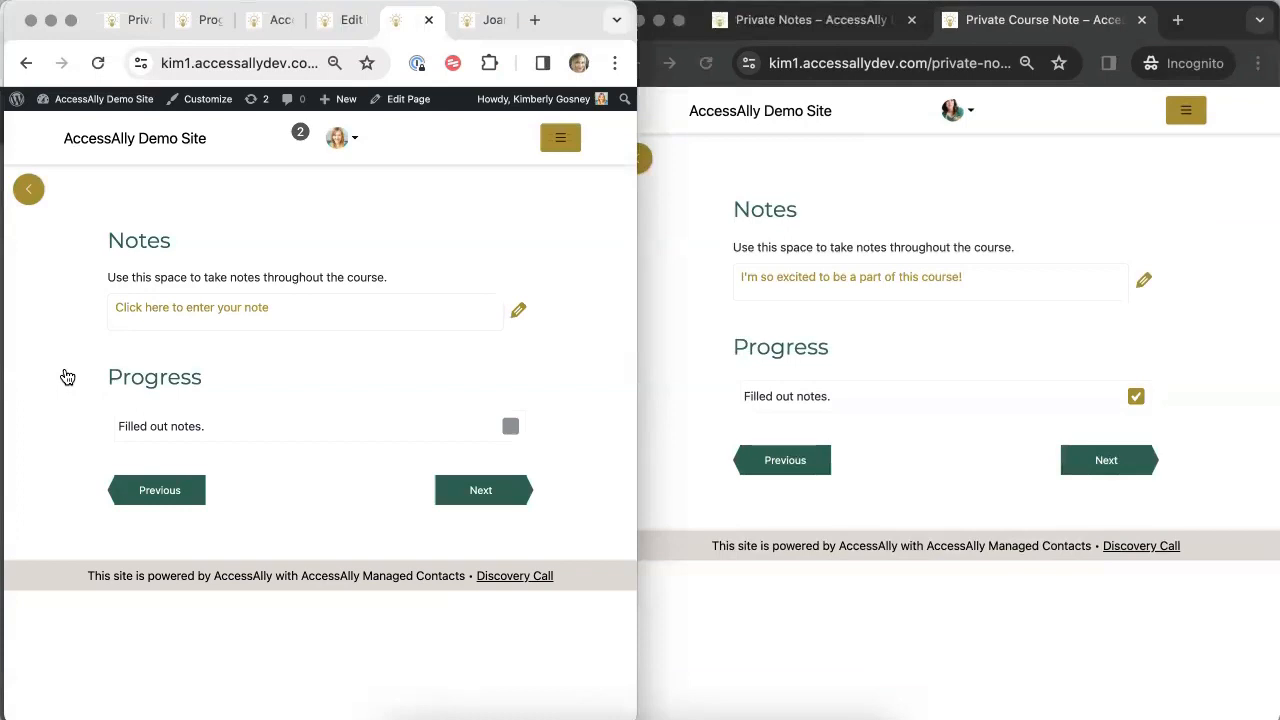
# - Open the Private Course Note page for editing and display its private notes settings in ProgressAlly
pyautogui.click(392, 104)
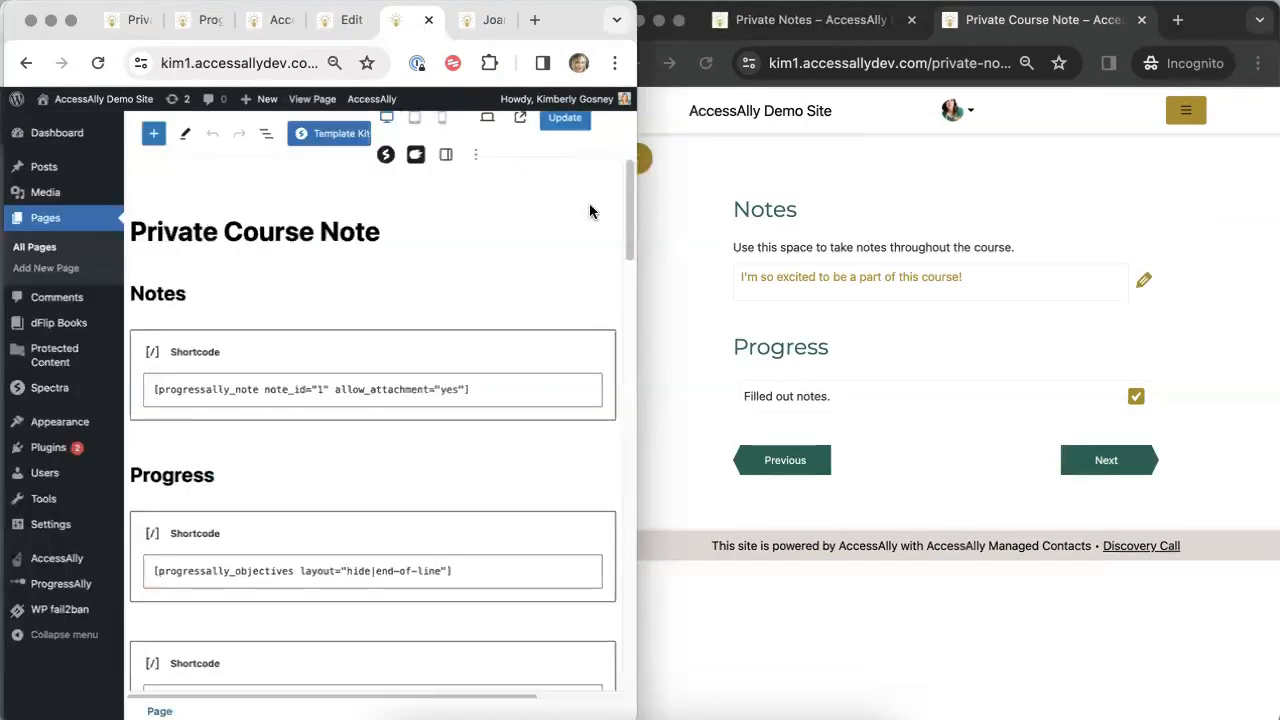
pyautogui.moveTo(627, 217); pyautogui.dragTo(627, 602)
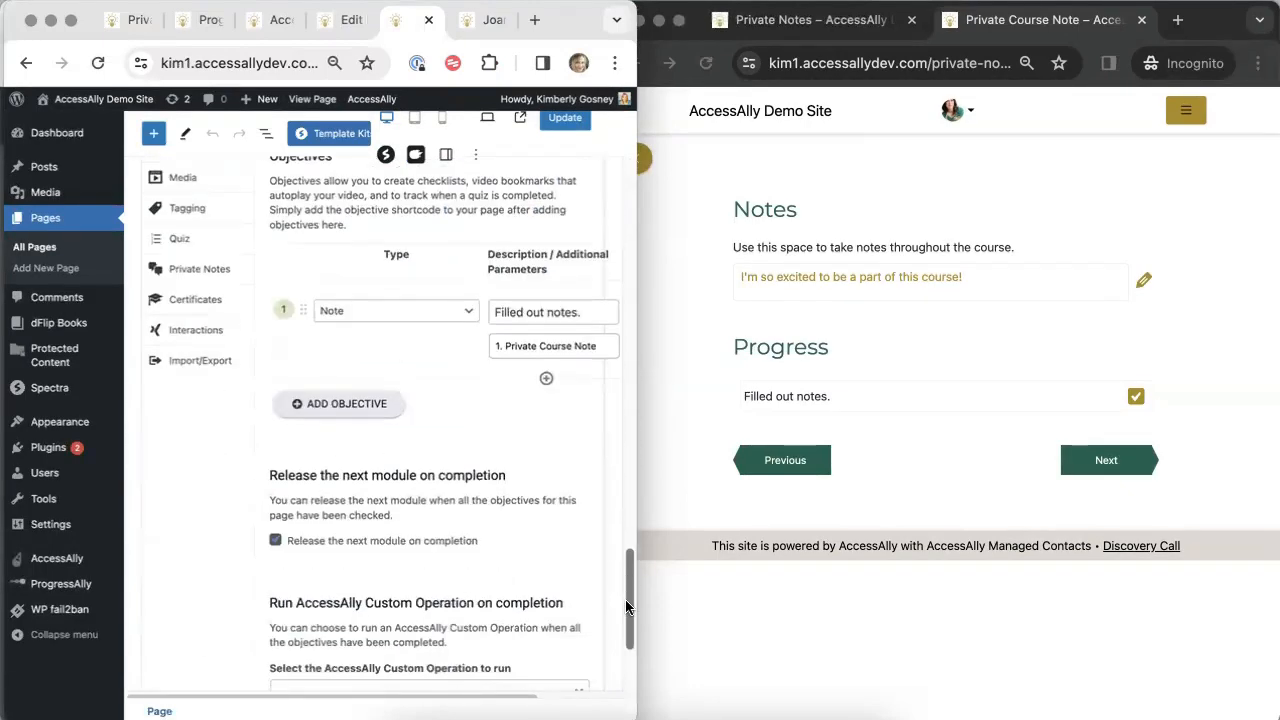
pyautogui.click(189, 274)
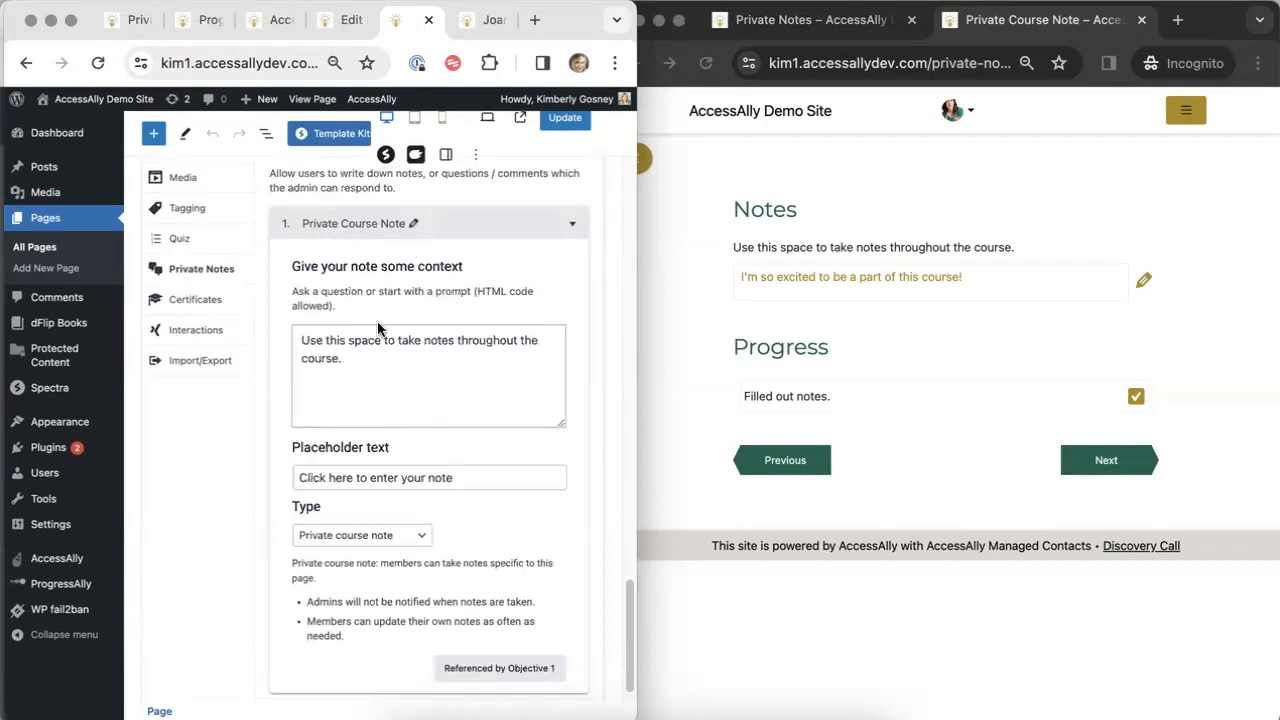
# - Compare the note's context prompt in the page settings with the prompt on the student's lesson, and review the note type description
pyautogui.moveTo(354, 358); pyautogui.dragTo(298, 341)
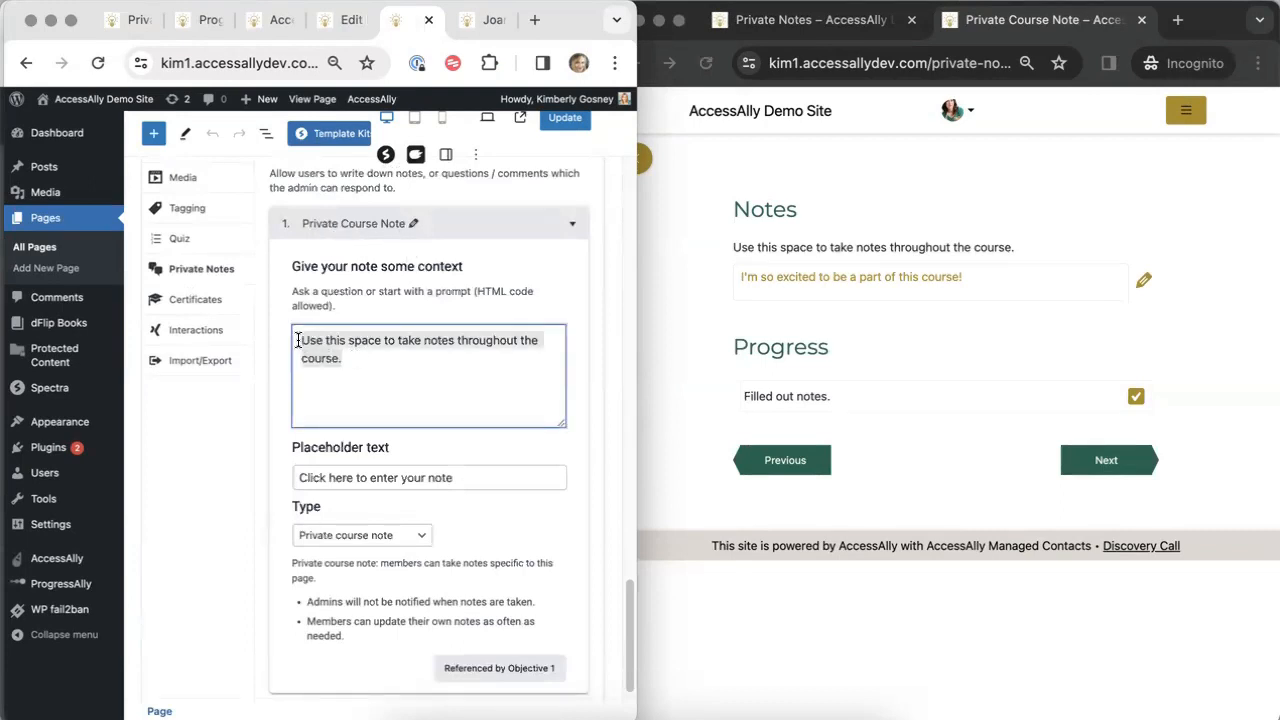
pyautogui.click(733, 246)
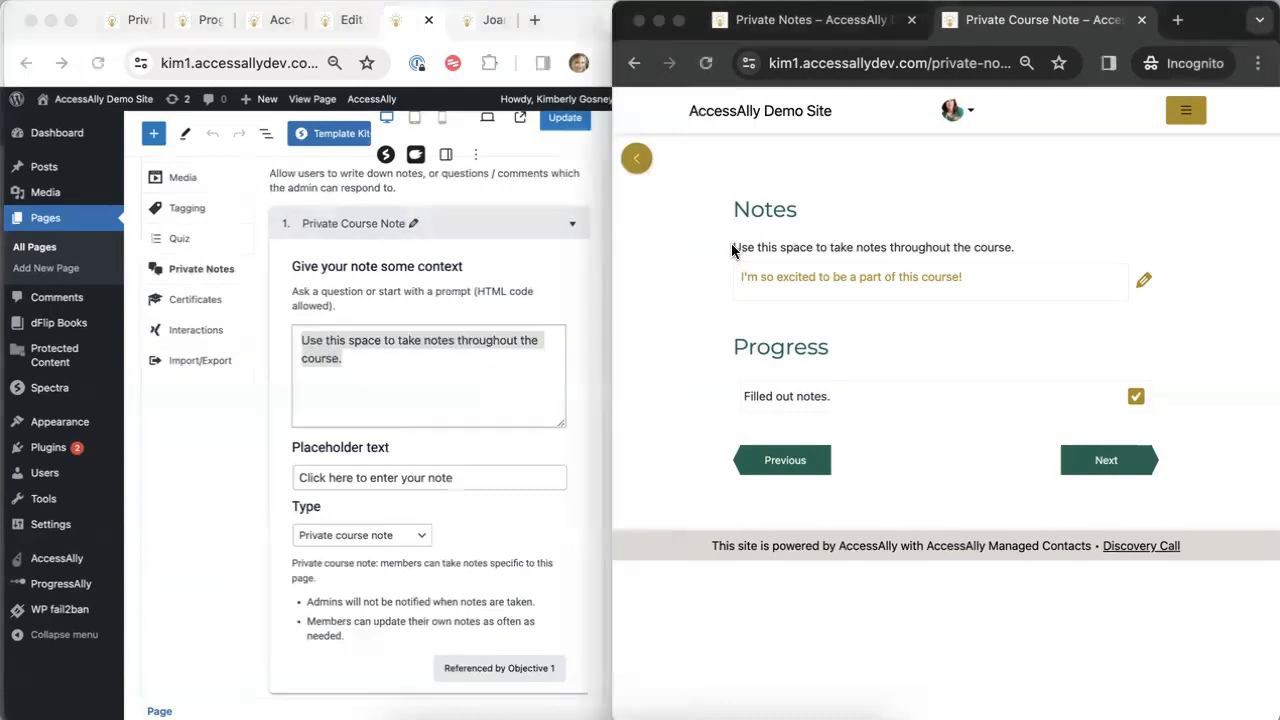
pyautogui.moveTo(733, 246); pyautogui.dragTo(1010, 247)
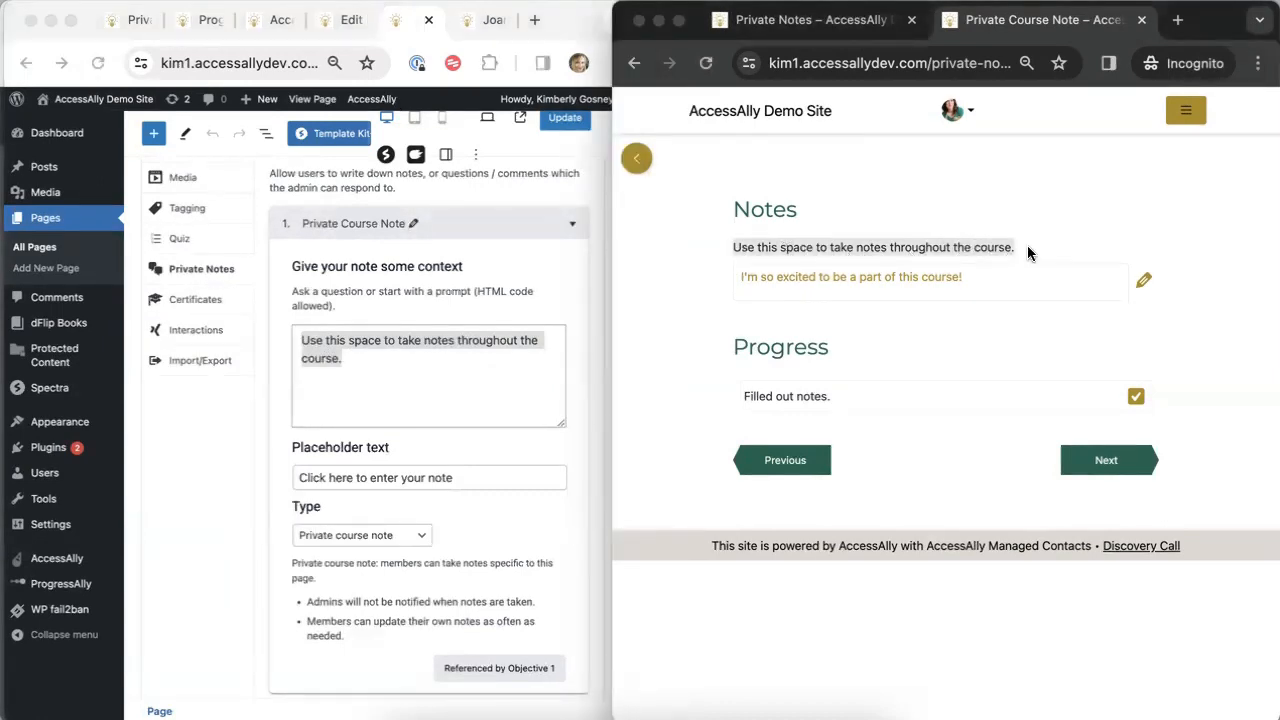
pyautogui.click(436, 458)
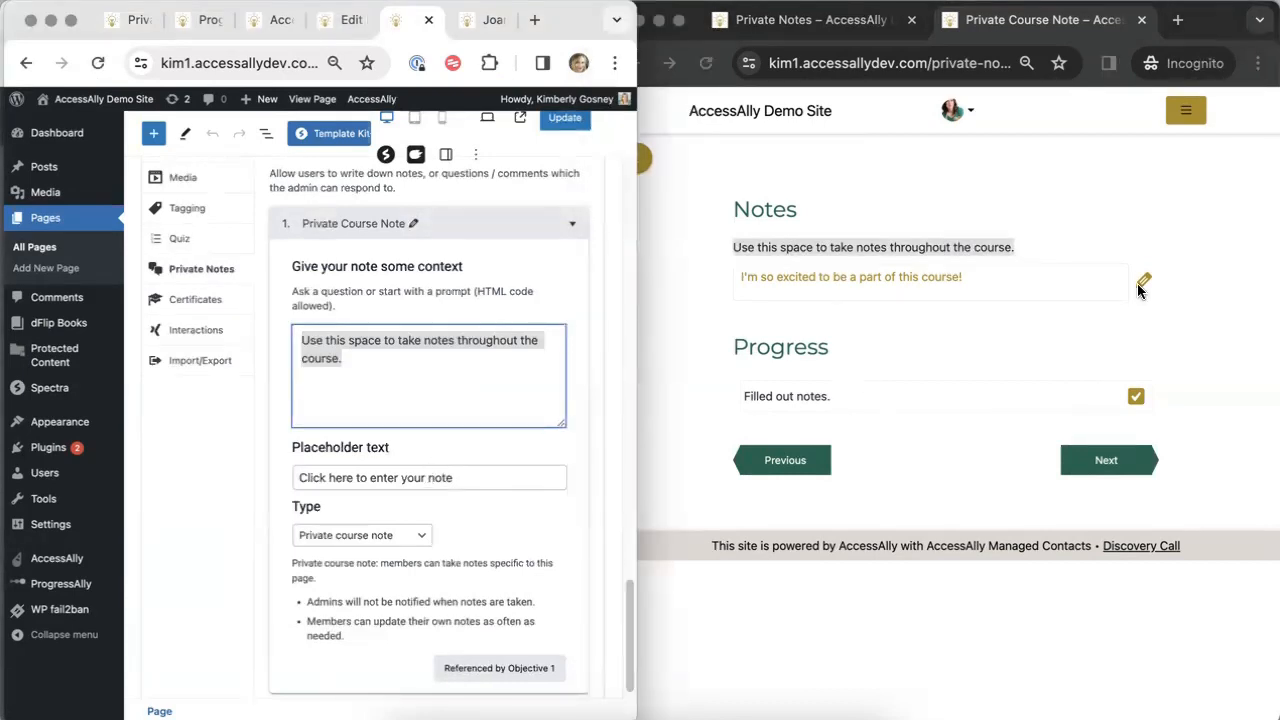
pyautogui.click(442, 553)
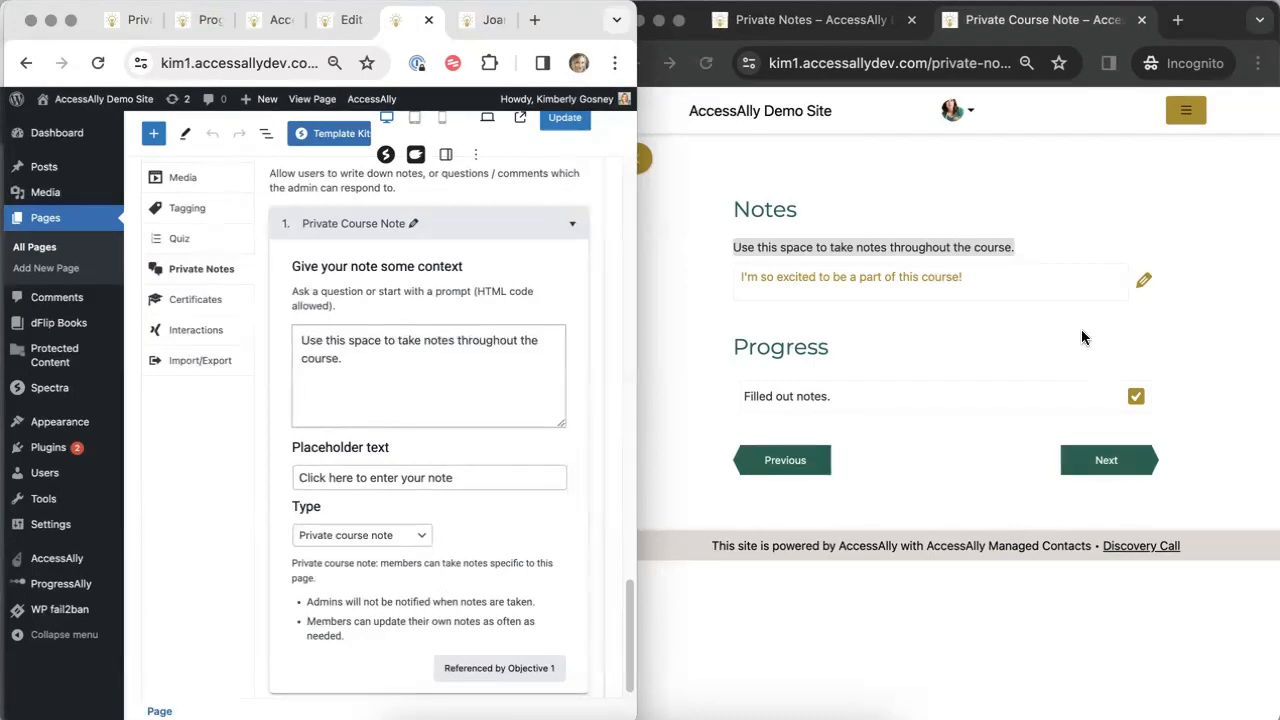
# - In the student's window, add "-" and "I enjoyed seeing how to use custom private notes." on new lines of the course note and save it
pyautogui.click(1046, 321)
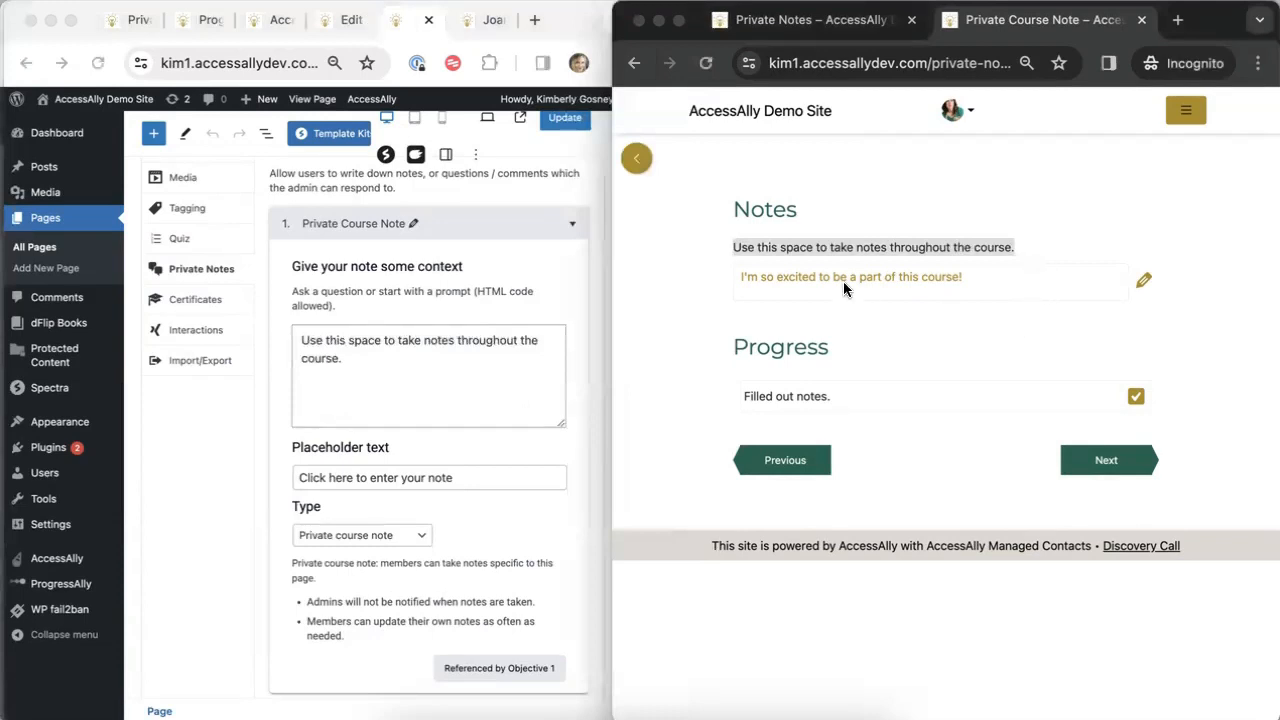
pyautogui.click(1147, 284)
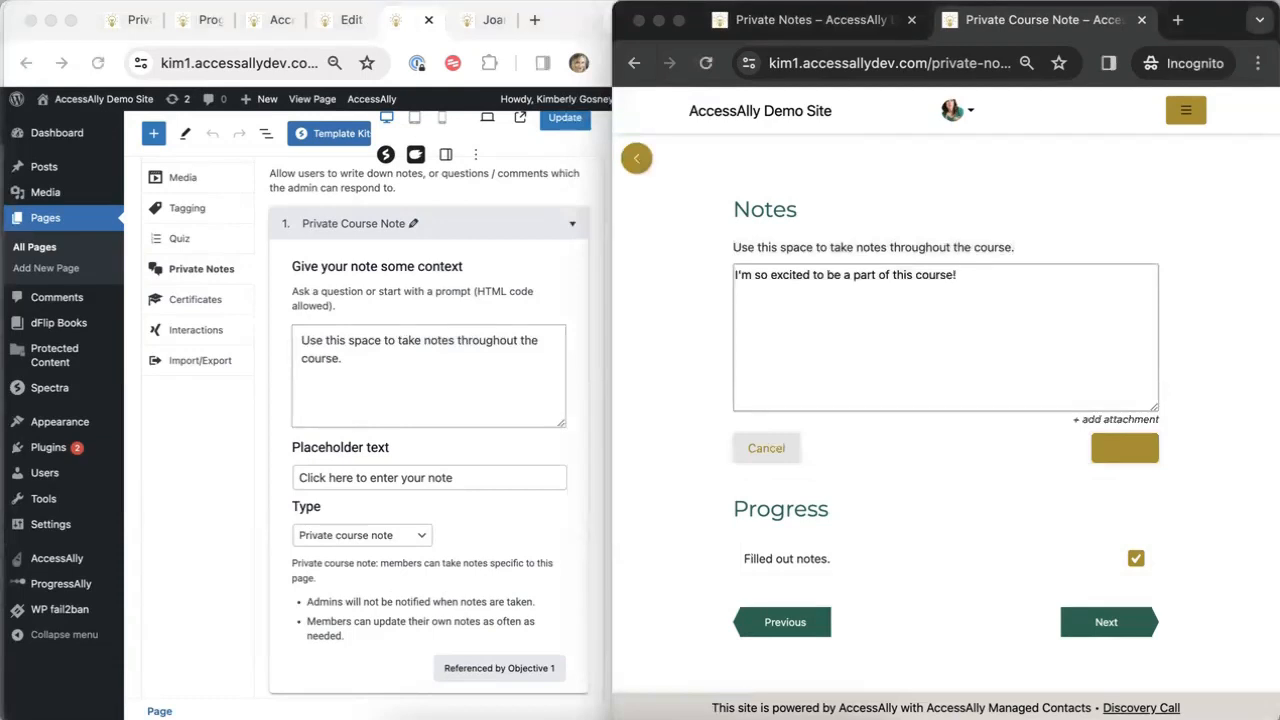
pyautogui.press('Return')
pyautogui.write('-')
pyautogui.press('Return')
pyautogui.write('I enjoyed seeing how to use custom private notes.')
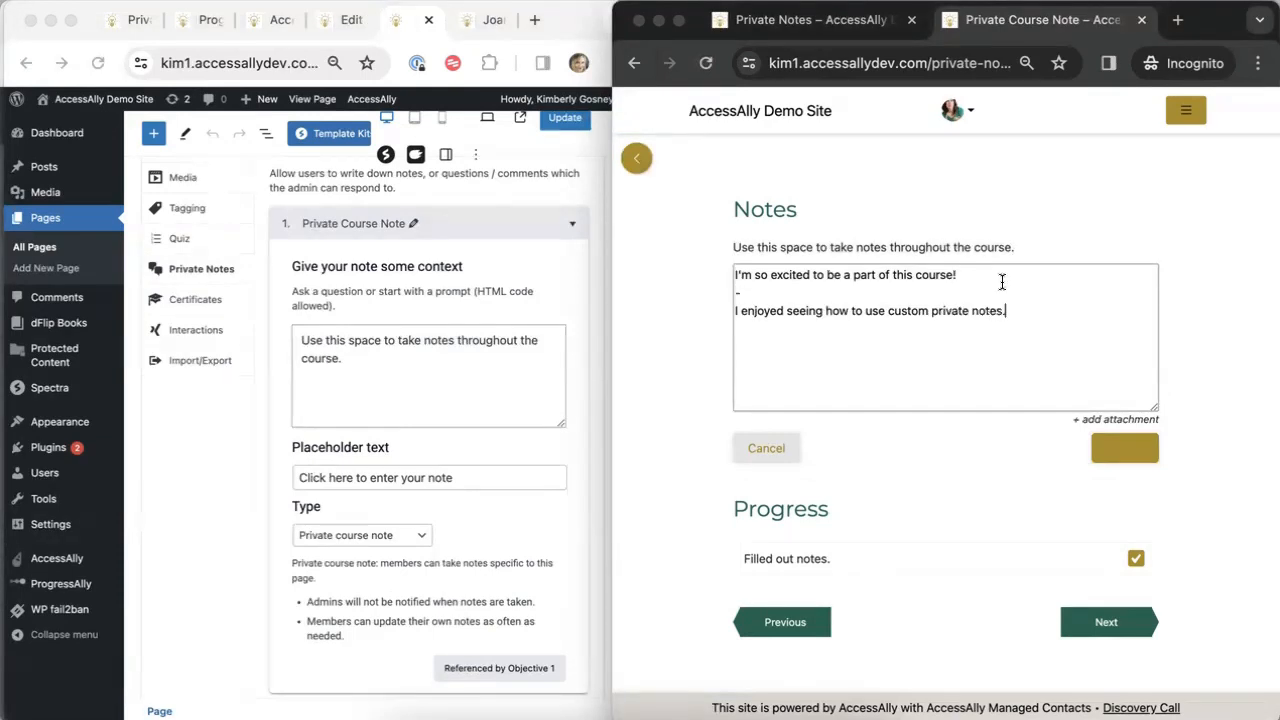
pyautogui.click(1115, 451)
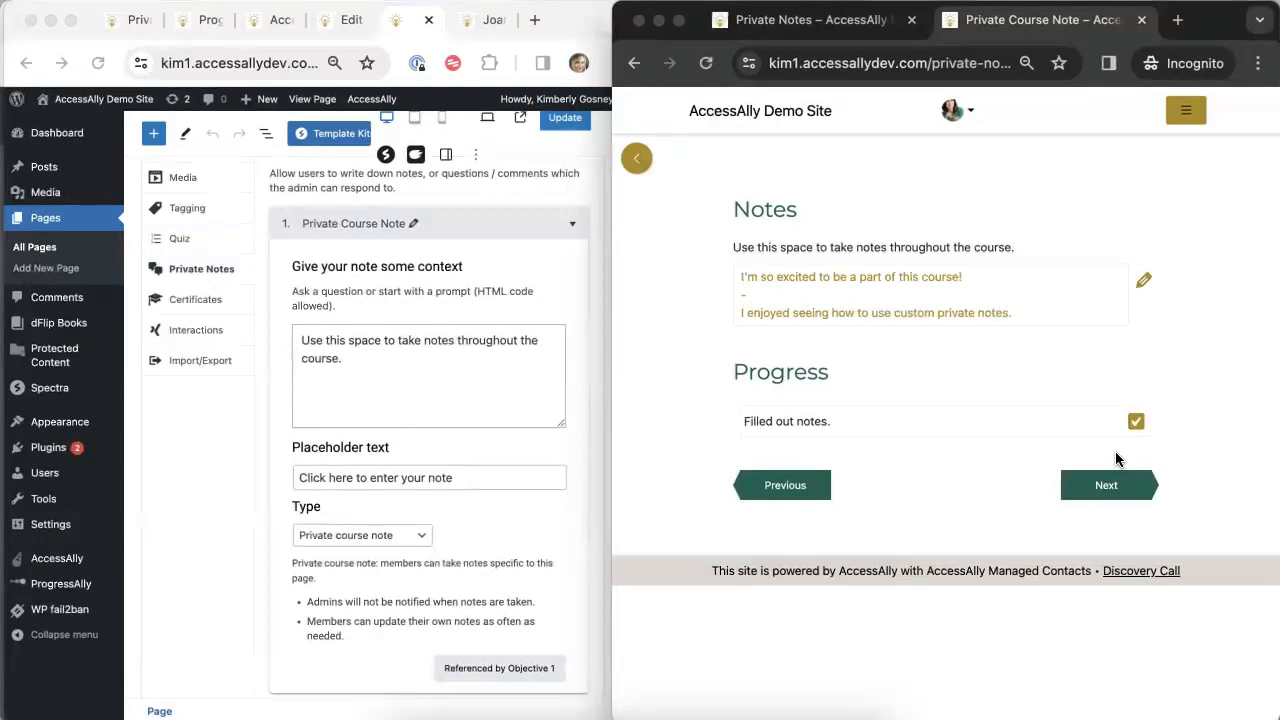
# - In the admin's window, generate a Private Note shortcode for the current post's note "1. Private Course Note"
pyautogui.click(259, 468)
pyautogui.scroll(3, 259, 470)
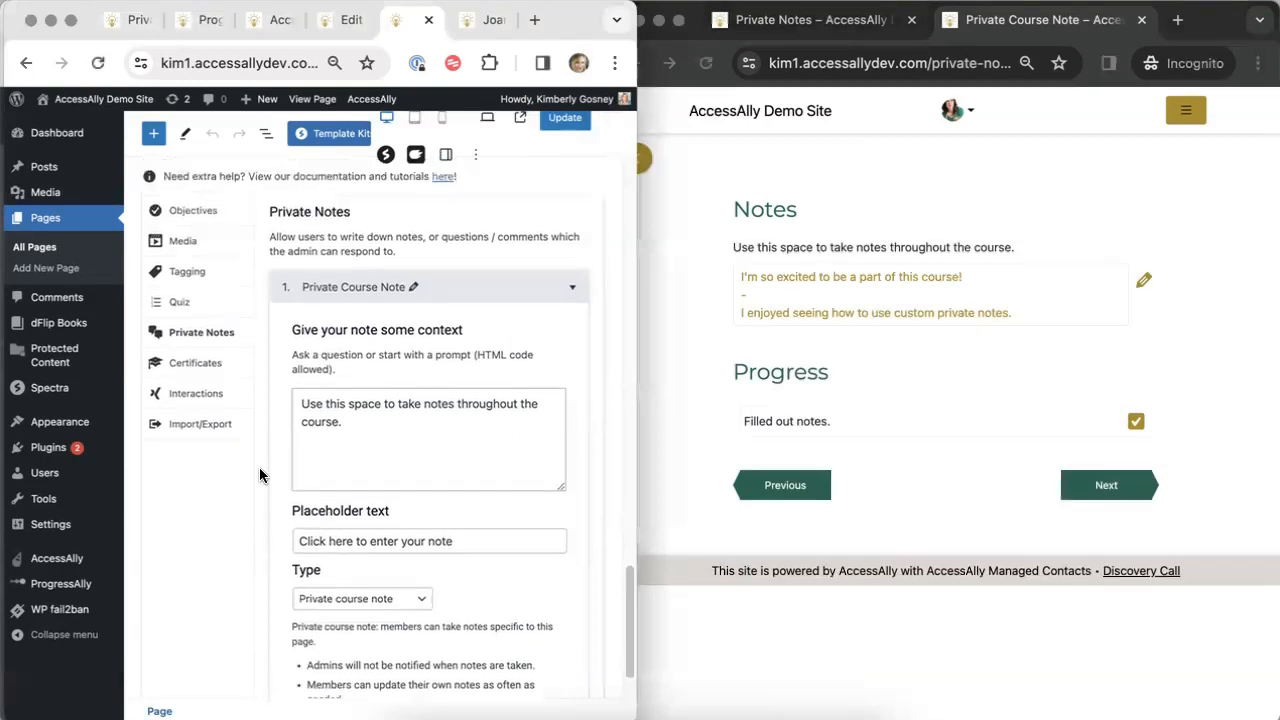
pyautogui.scroll(10, 259, 467)
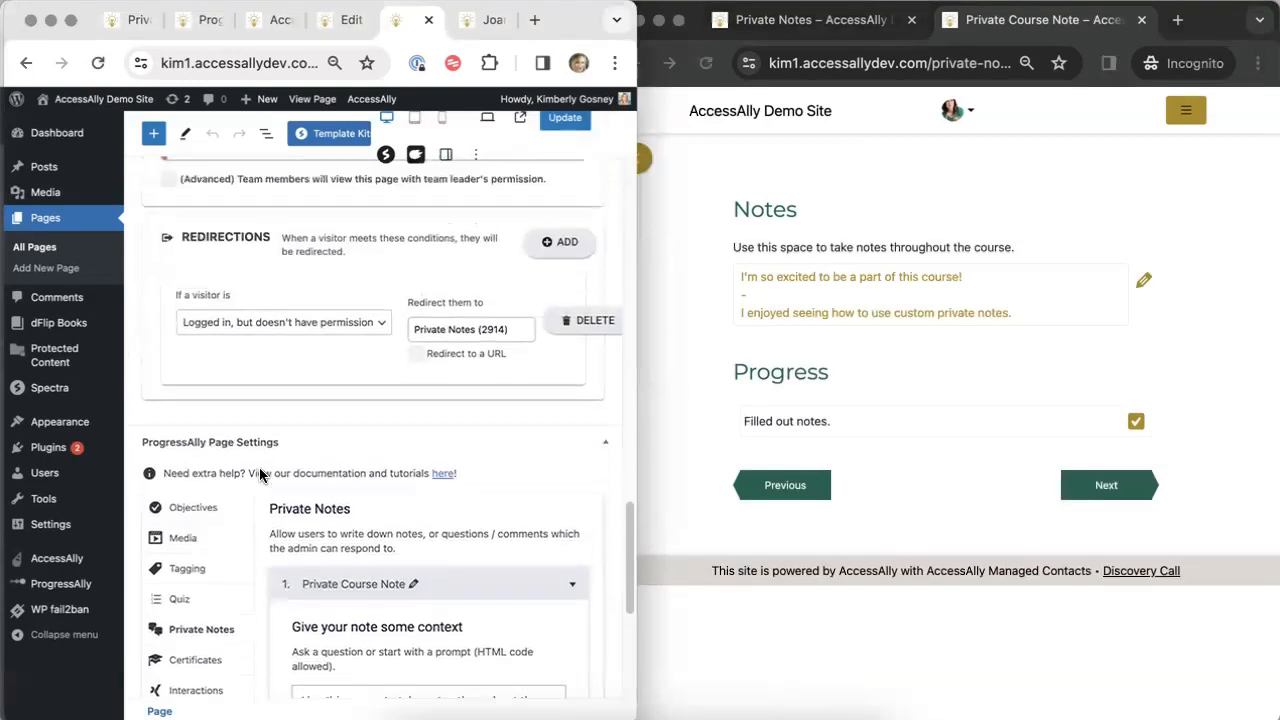
pyautogui.scroll(15, 259, 475)
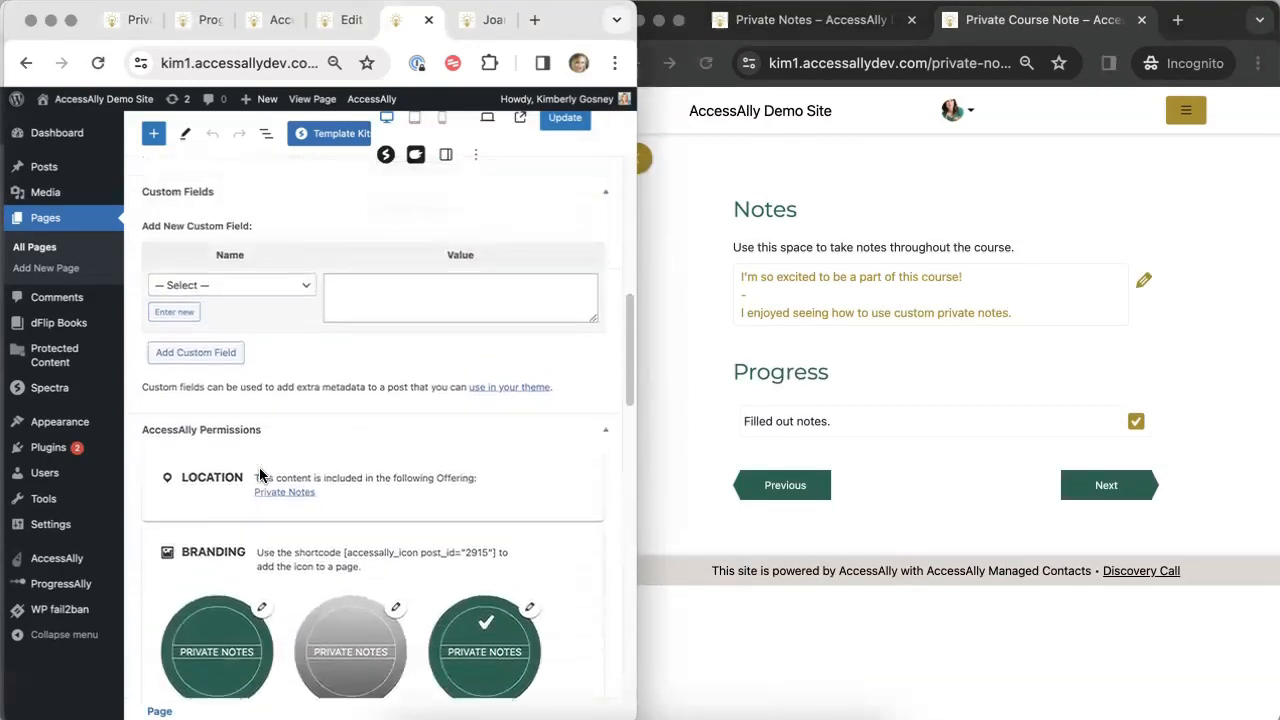
pyautogui.scroll(3, 259, 467)
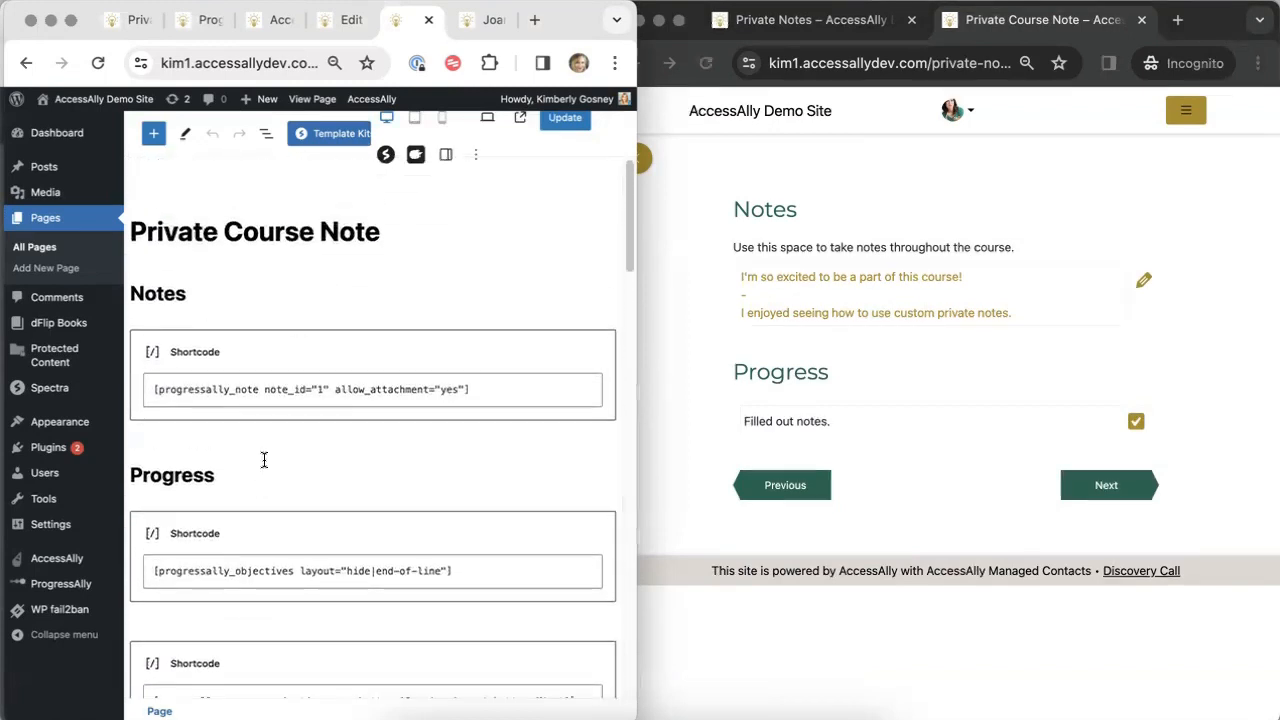
pyautogui.moveTo(376, 106)
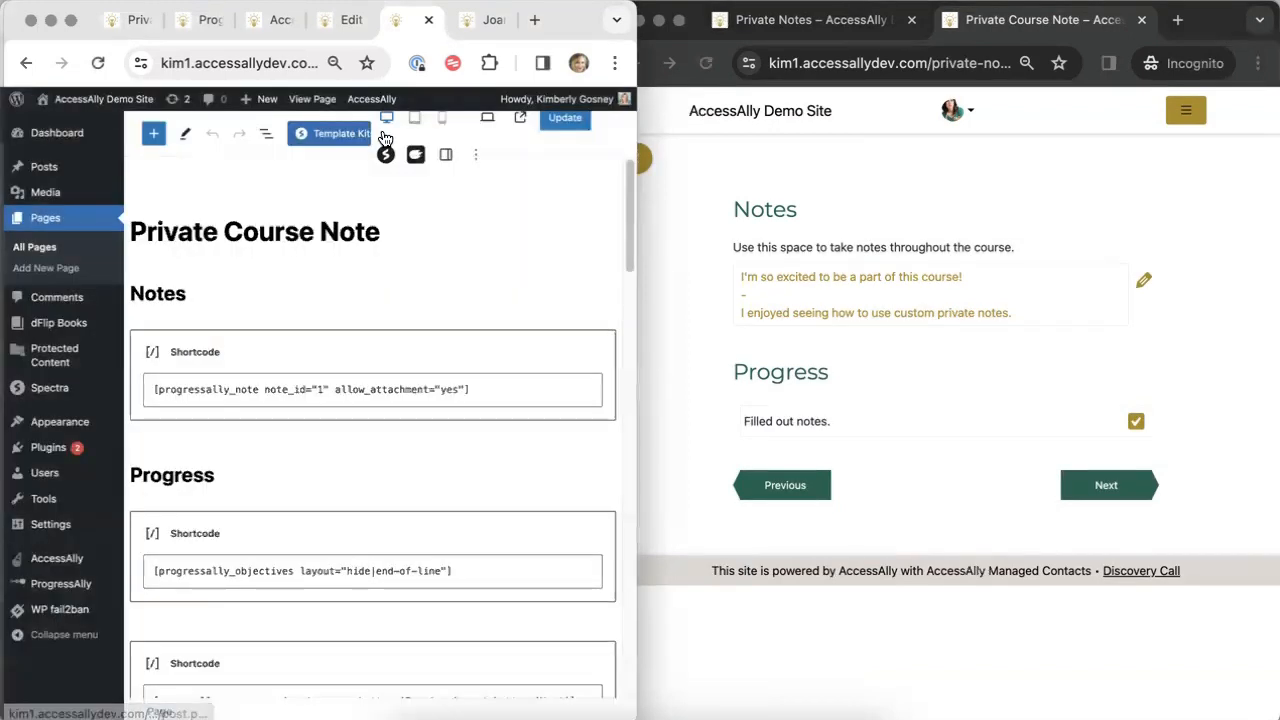
pyautogui.click(385, 125)
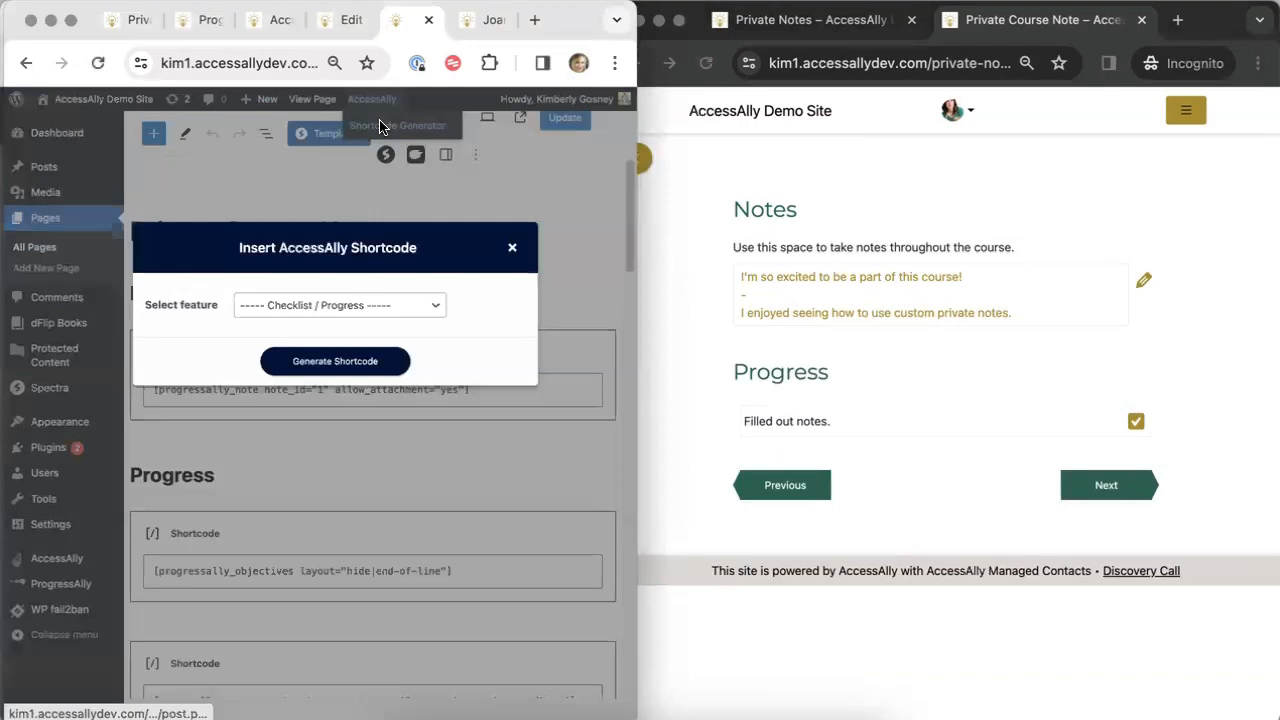
pyautogui.click(359, 299)
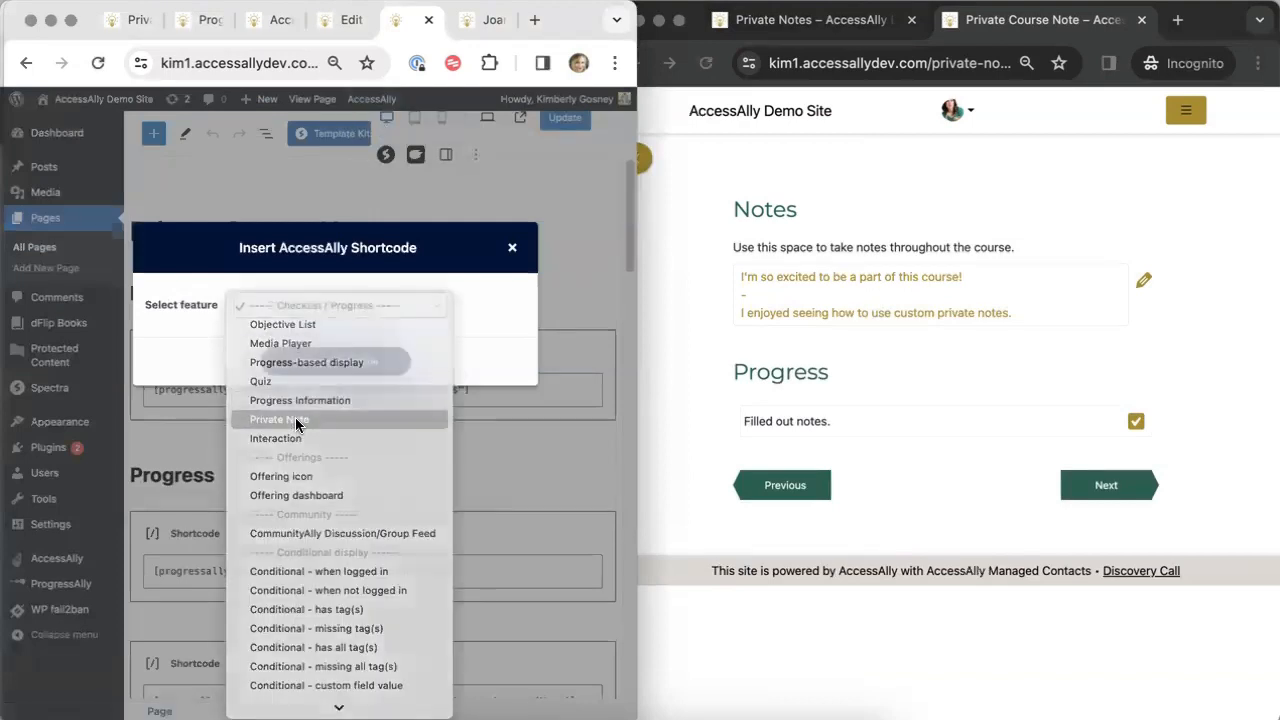
pyautogui.click(370, 420)
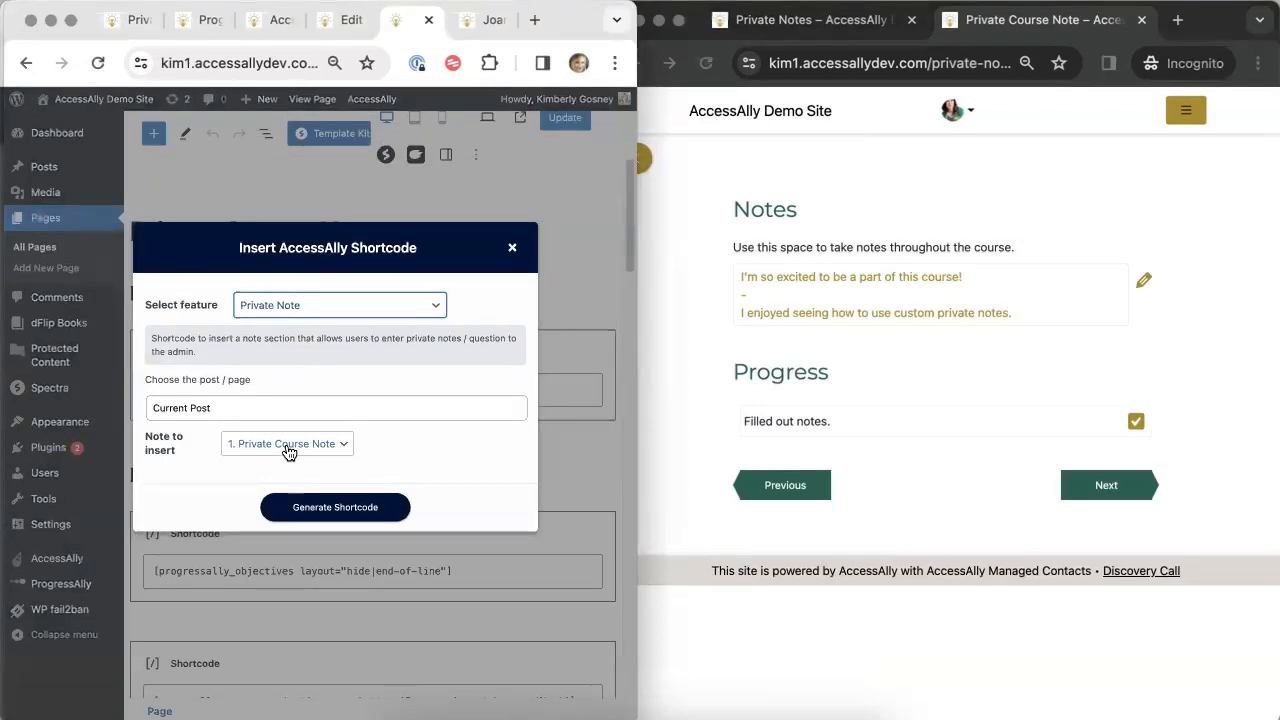
pyautogui.click(335, 507)
pyautogui.click(497, 546)
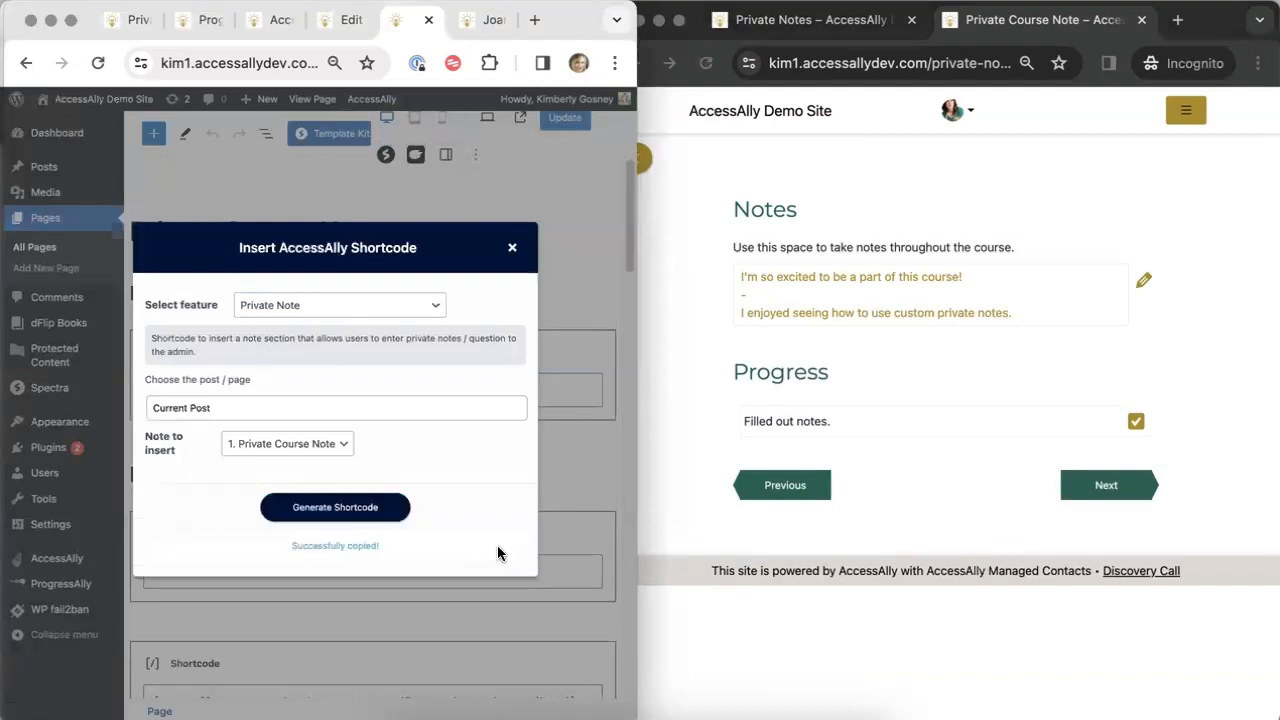
# - Replace the shortcode under the Notes heading with the copied private note shortcode and update the Private Course Note page
pyautogui.click(549, 468)
pyautogui.click(390, 468)
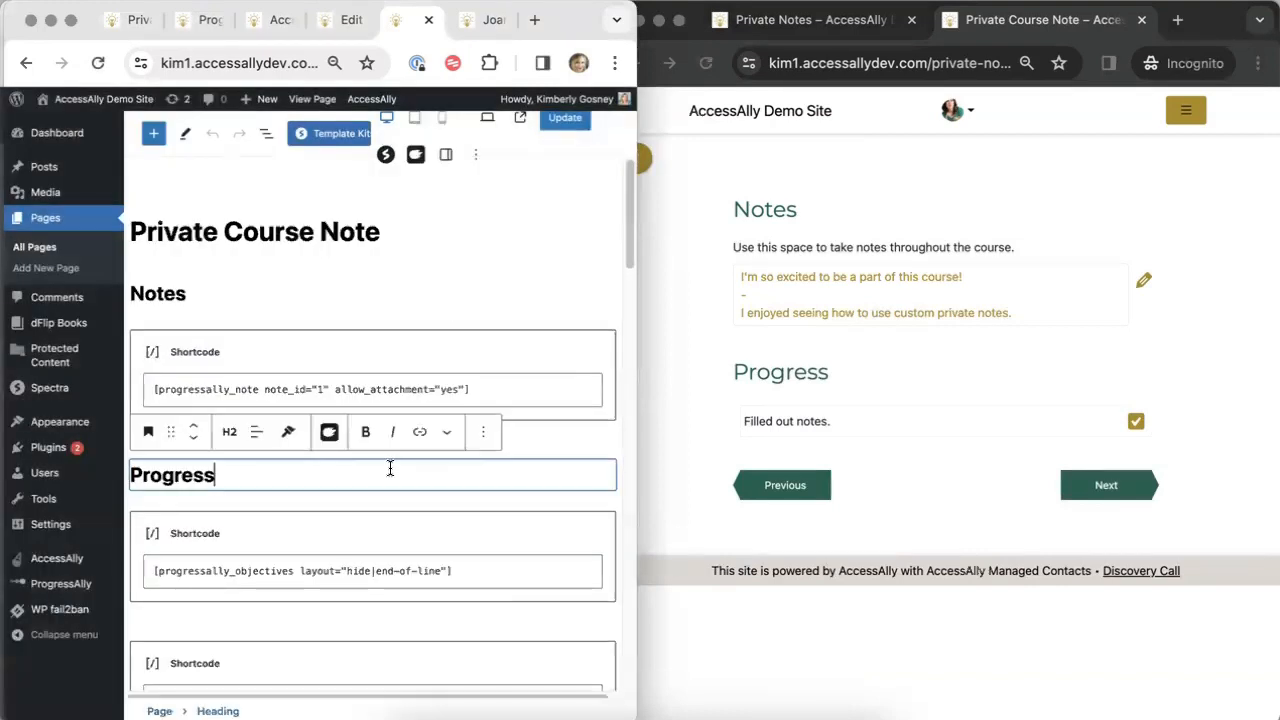
pyautogui.click(393, 389)
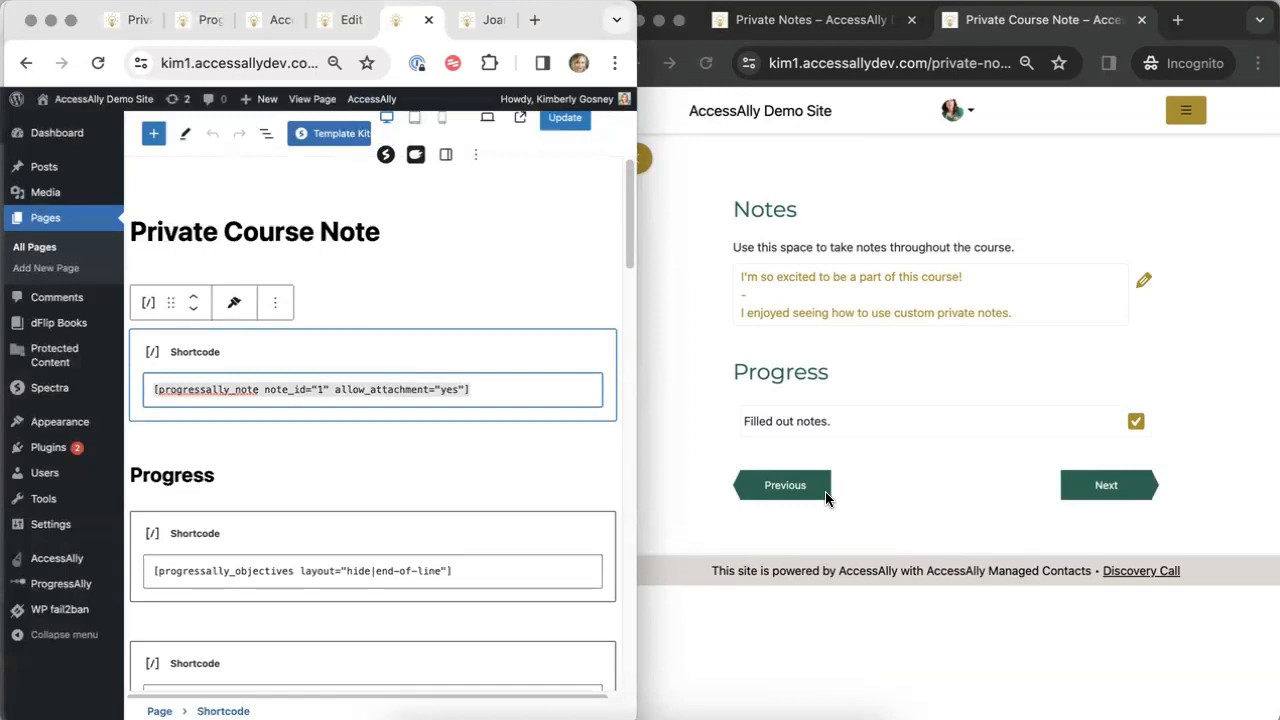
pyautogui.press('super+v')
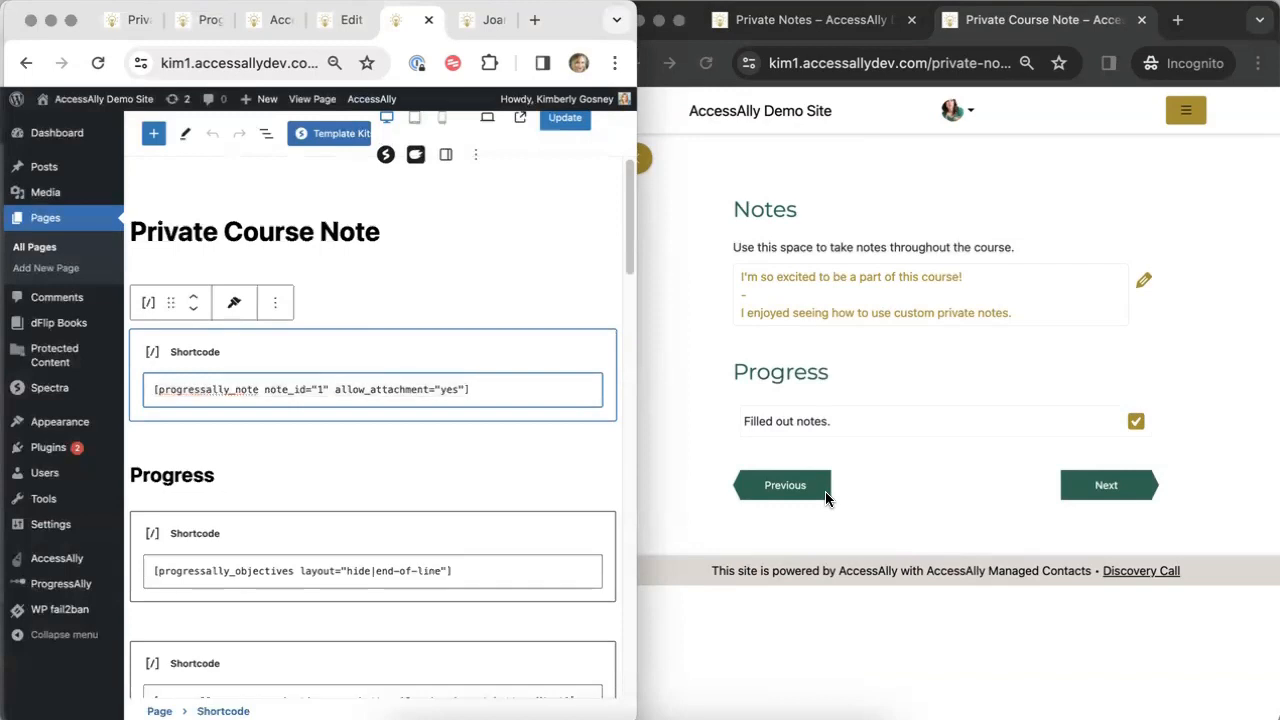
pyautogui.click(565, 121)
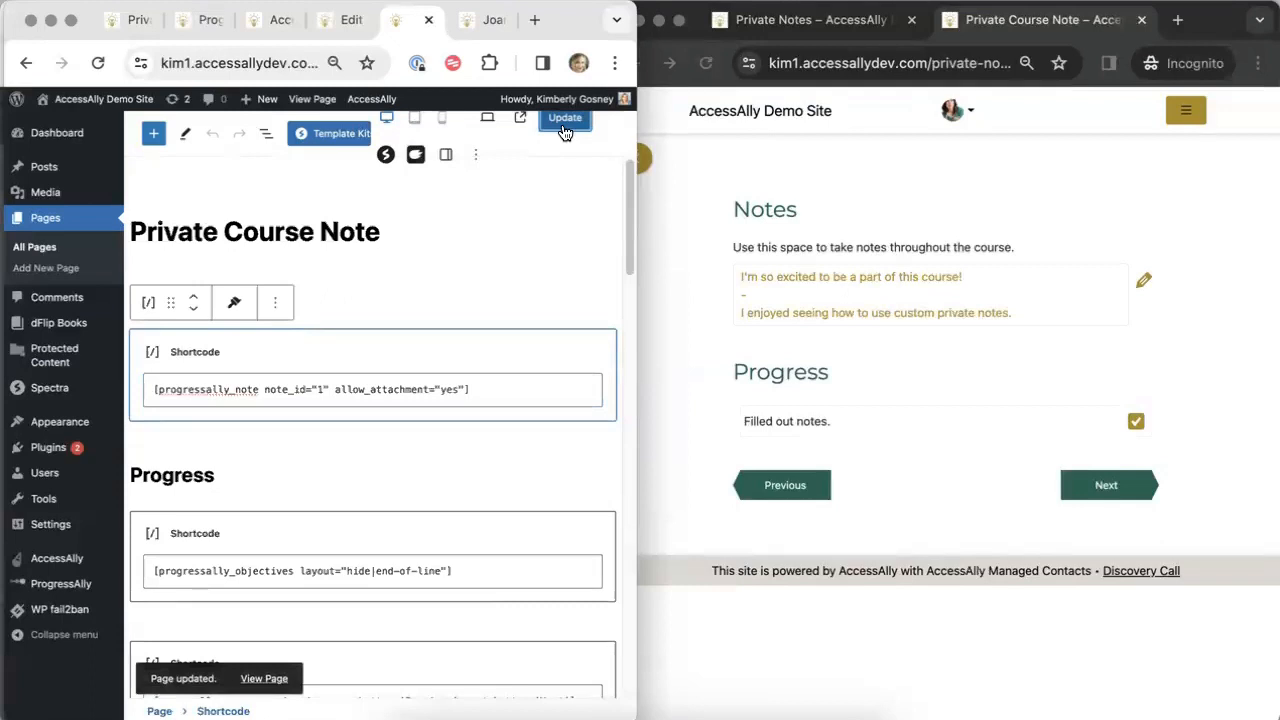
# - Open the Question and Answer lesson of the Private Notes course in both the admin's and the student's windows
pyautogui.click(306, 100)
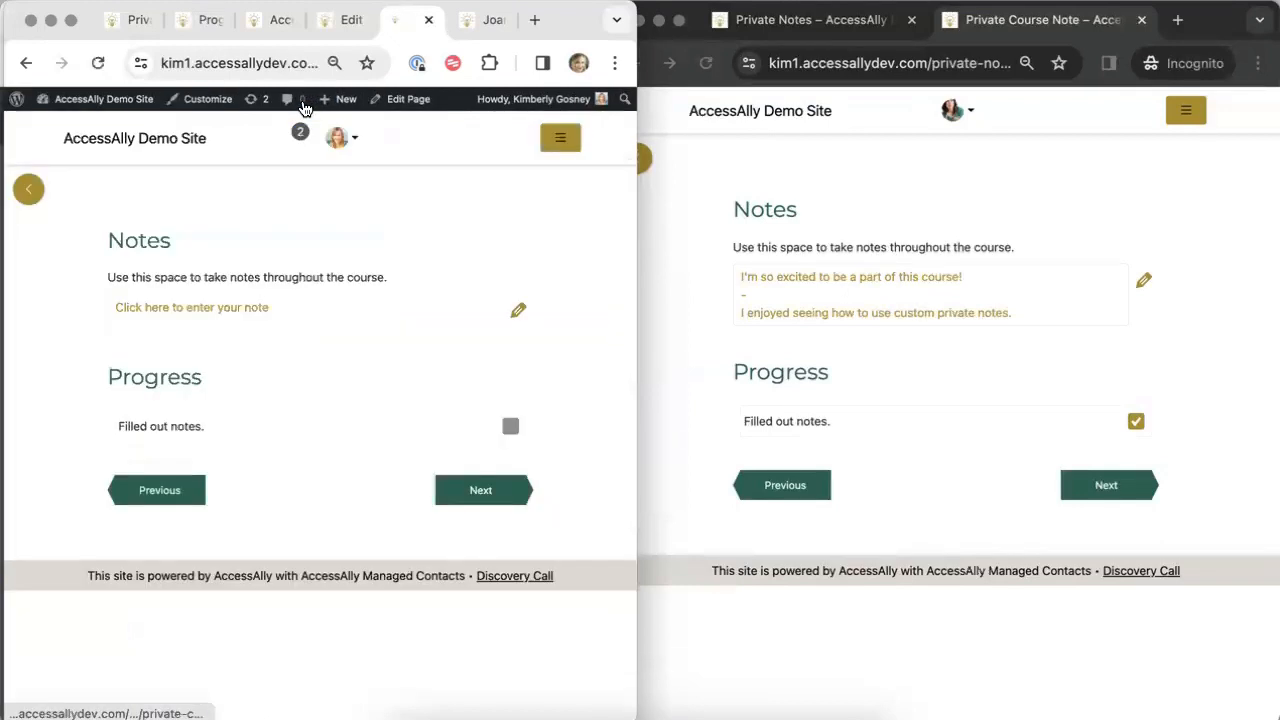
pyautogui.click(28, 189)
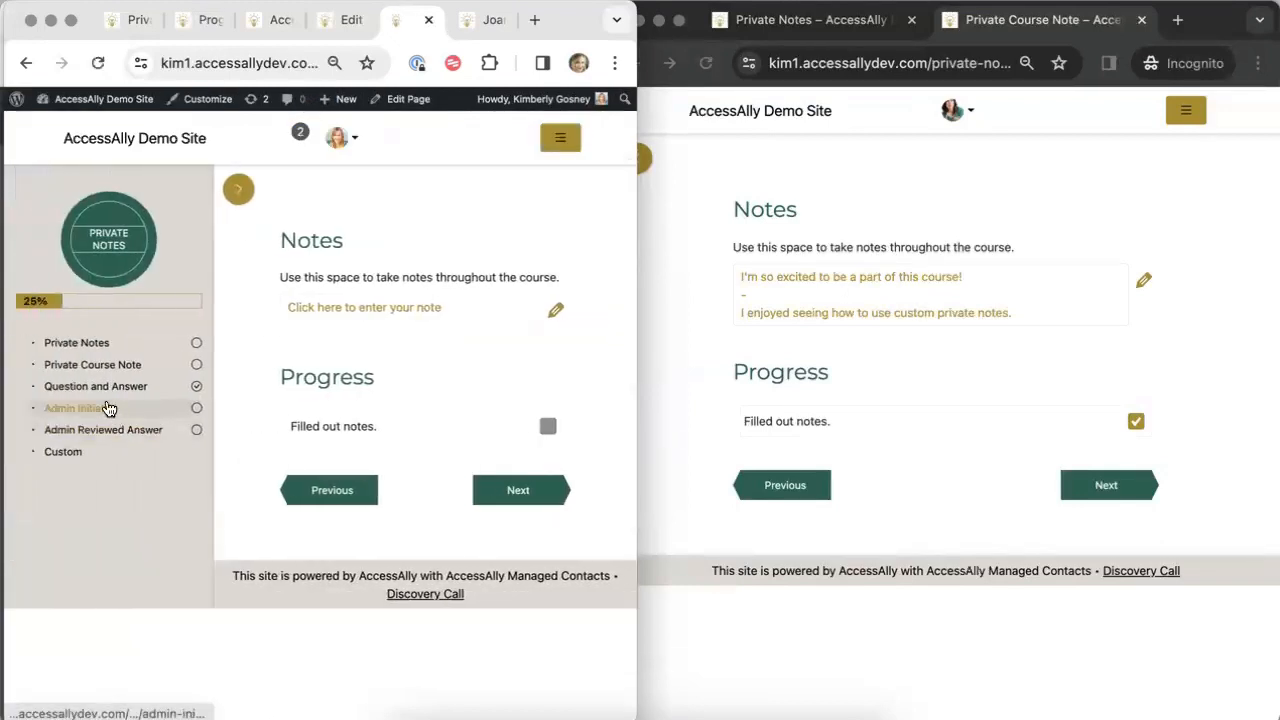
pyautogui.click(100, 388)
pyautogui.click(751, 178)
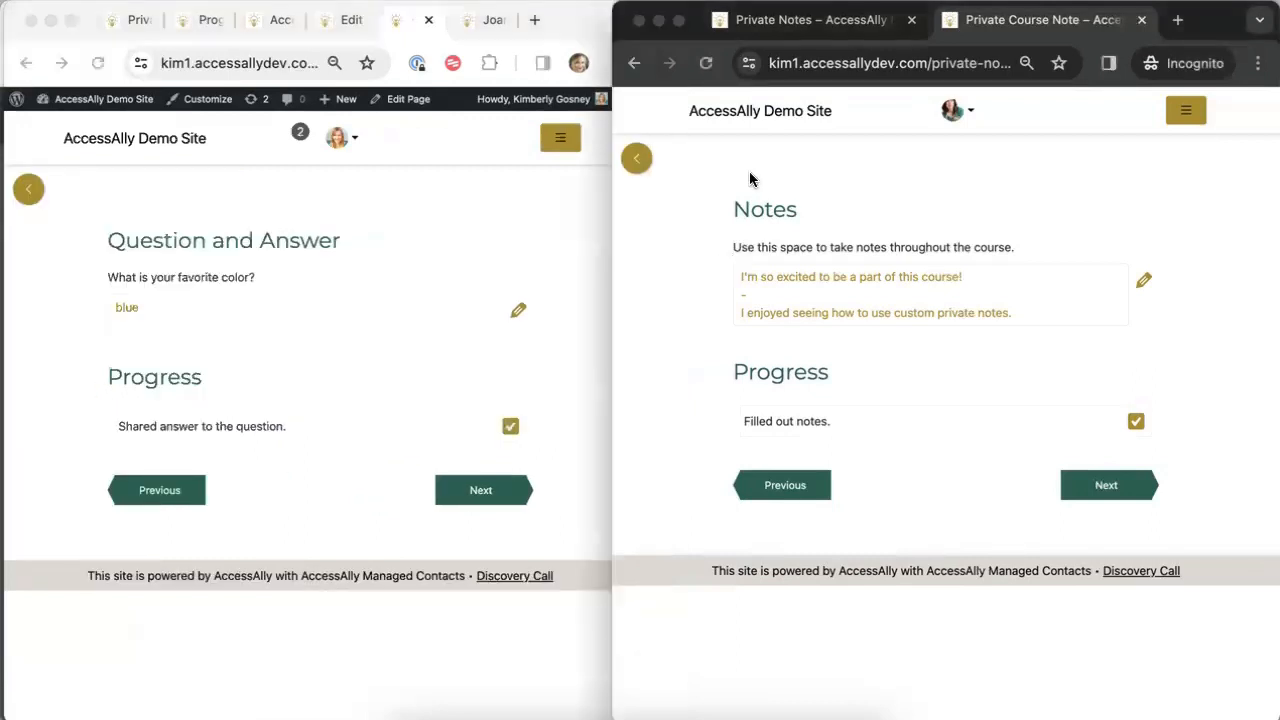
pyautogui.click(643, 162)
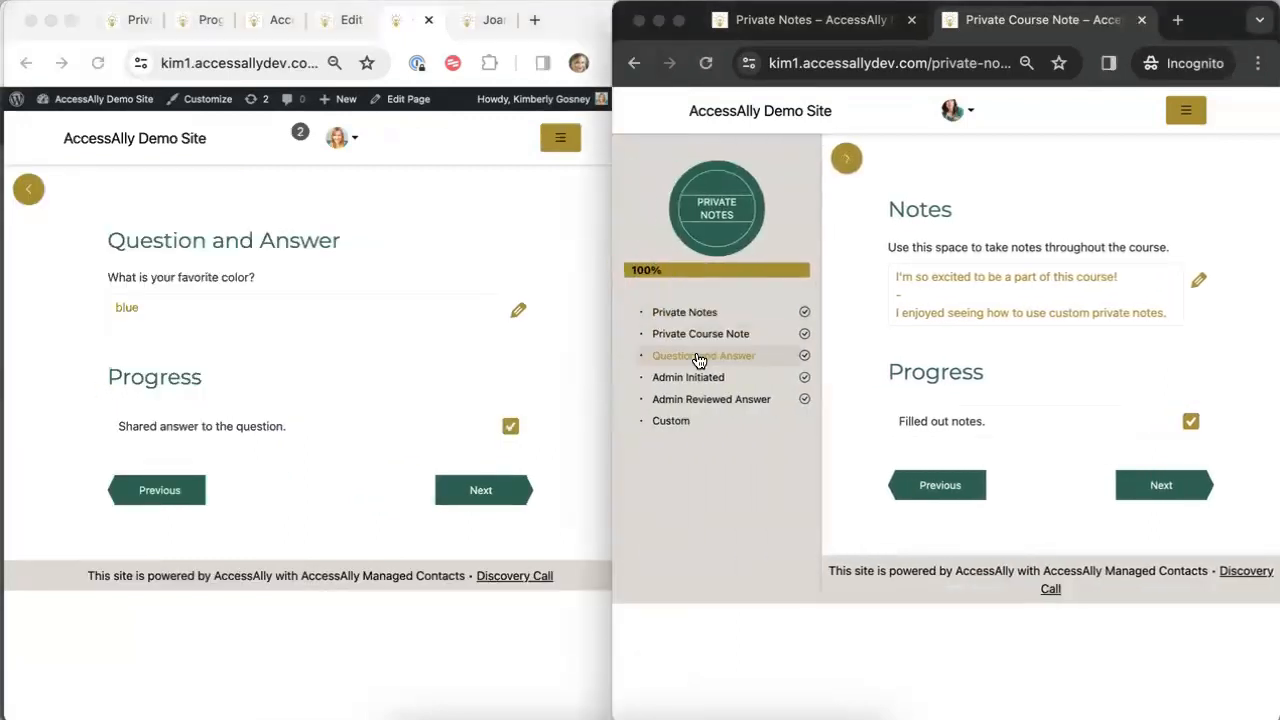
pyautogui.click(698, 359)
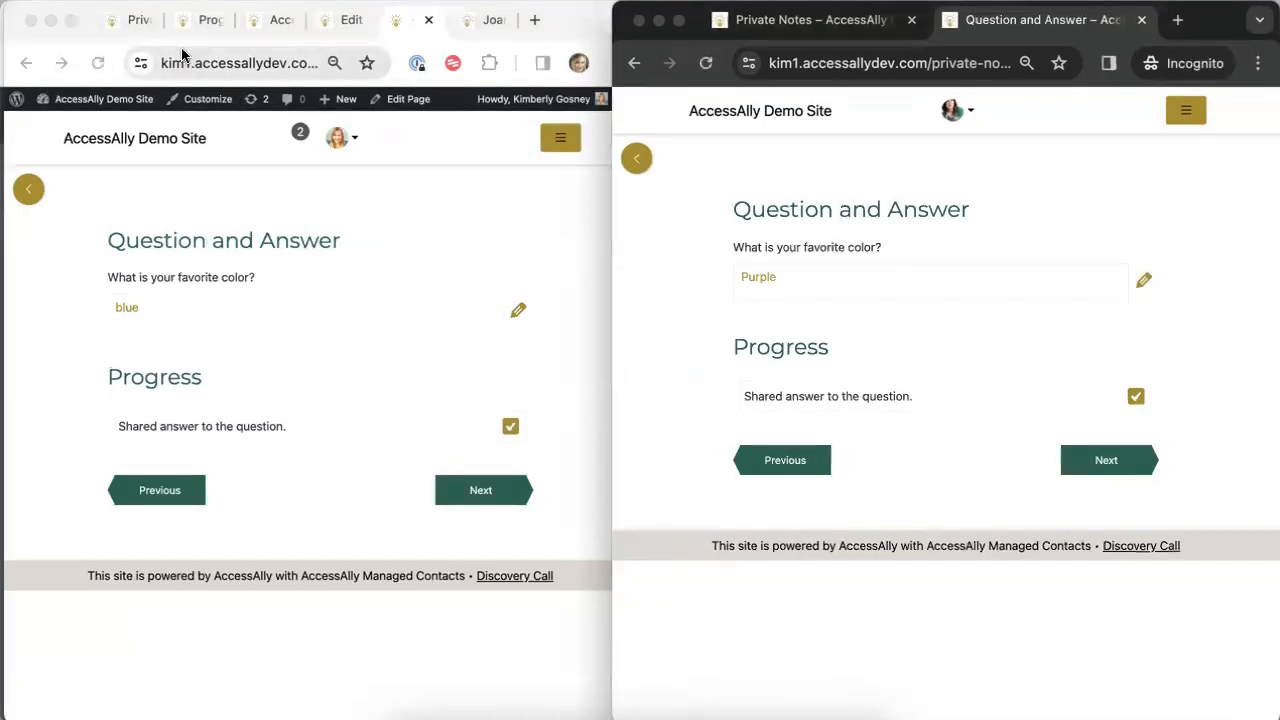
# - In the admin's window, open the Question and Answer page for editing and show its Private Notes settings
pyautogui.click(403, 107)
pyautogui.click(403, 103)
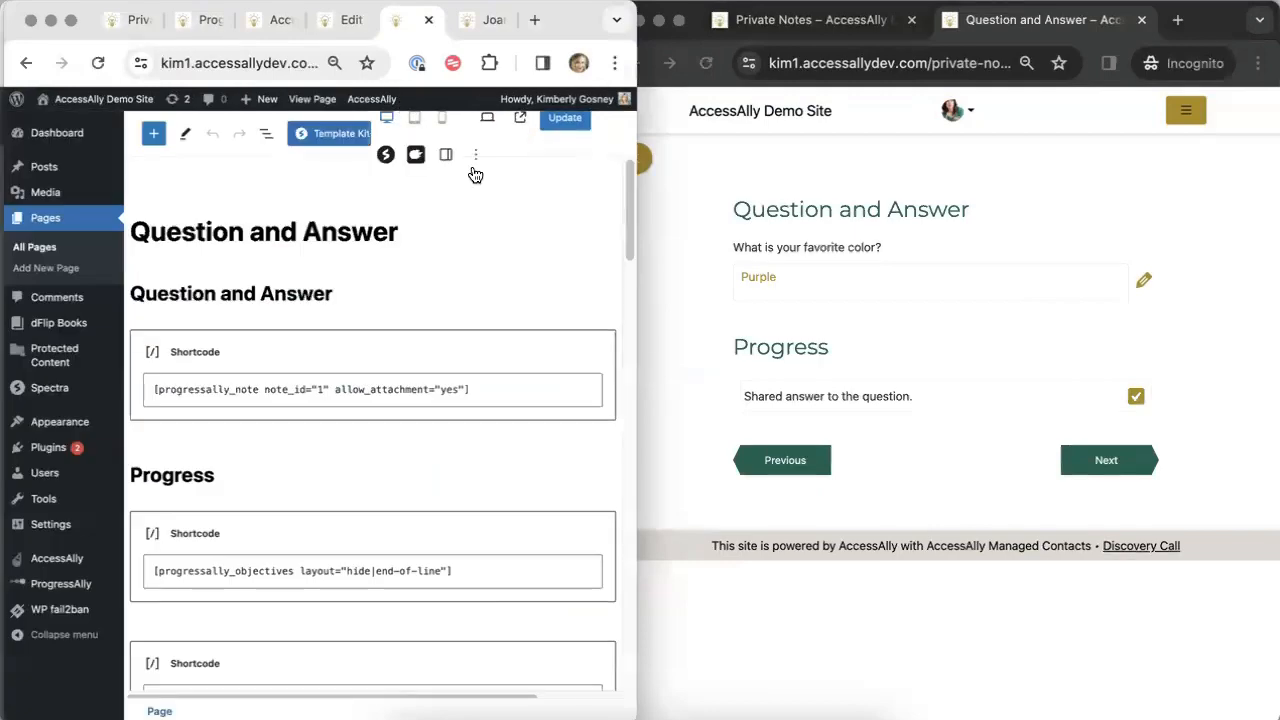
pyautogui.moveTo(631, 233); pyautogui.dragTo(635, 589)
pyautogui.click(204, 400)
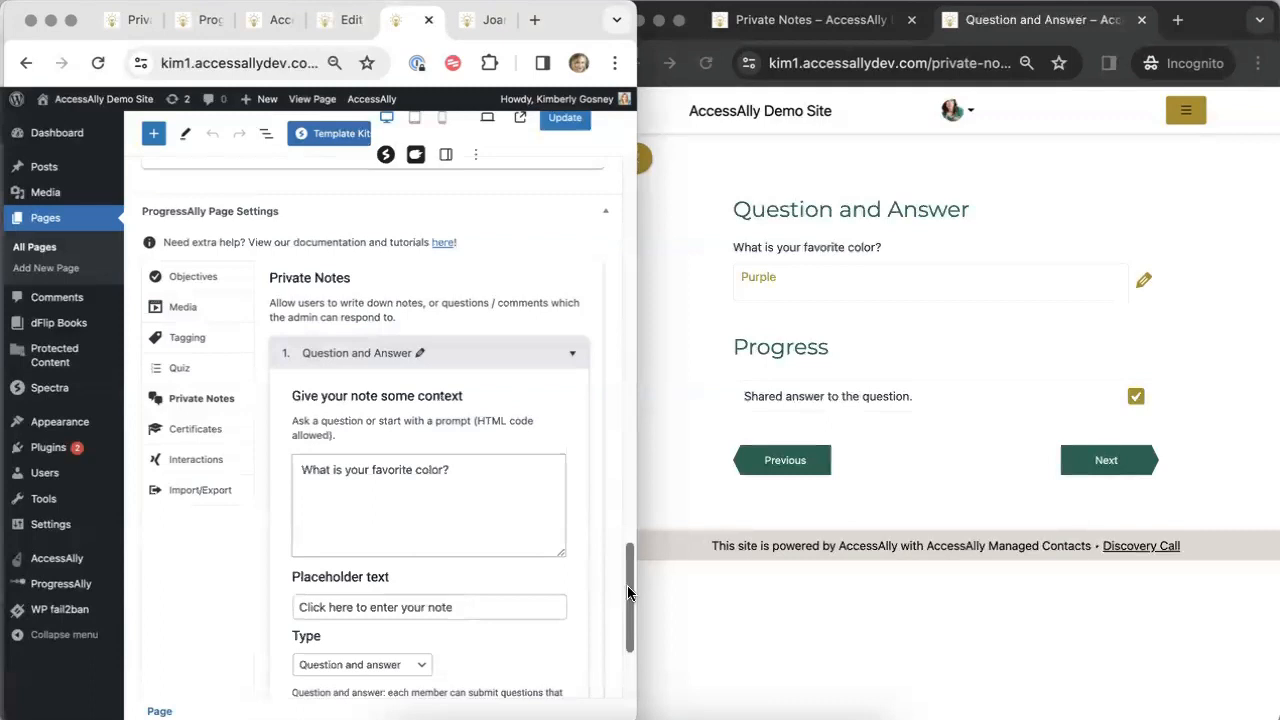
pyautogui.moveTo(627, 597); pyautogui.dragTo(629, 615)
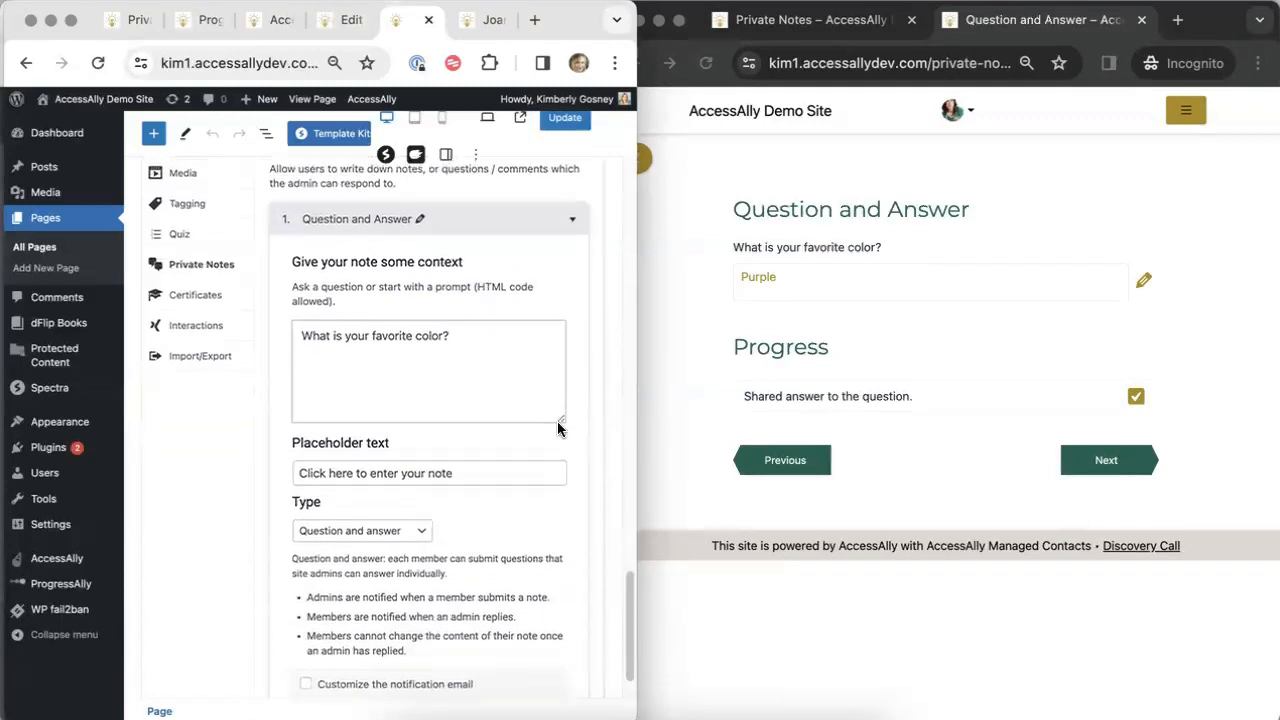
# - Compare the note's context prompt "What is your favorite color?" in the page settings with the prompt on the student's lesson
pyautogui.moveTo(458, 321); pyautogui.dragTo(301, 322)
pyautogui.click(900, 240)
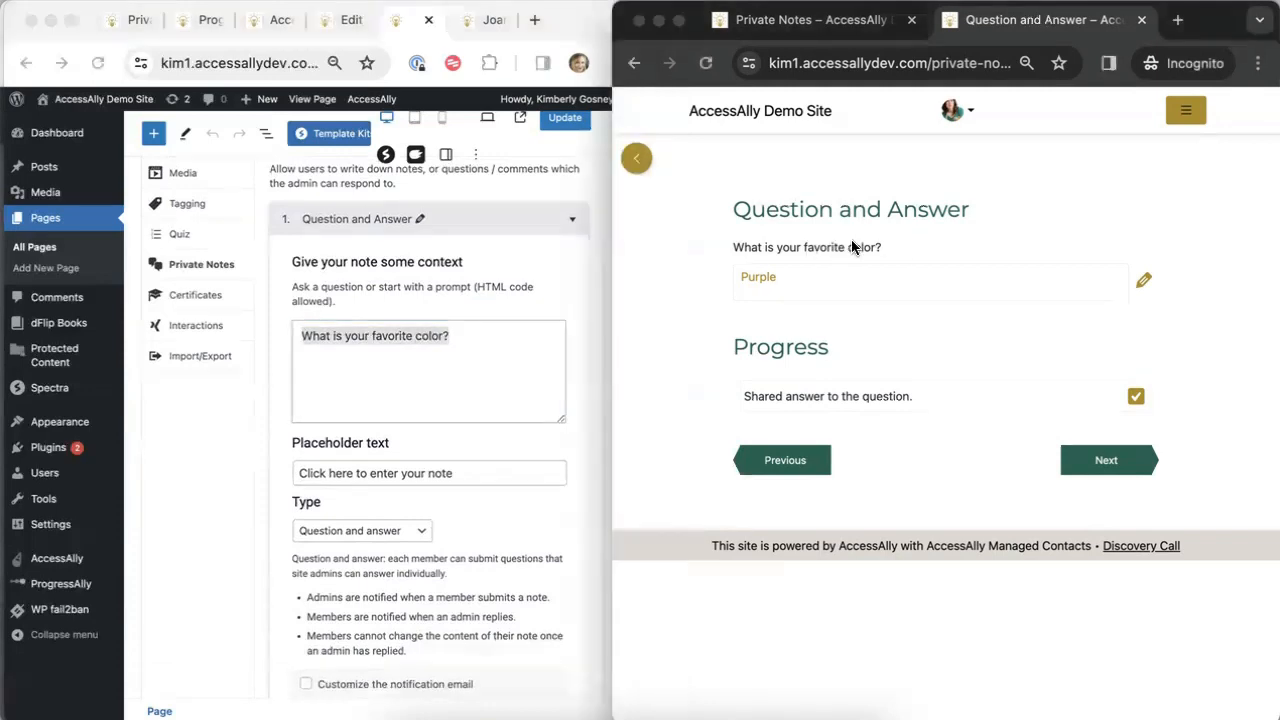
pyautogui.tripleClick(757, 247)
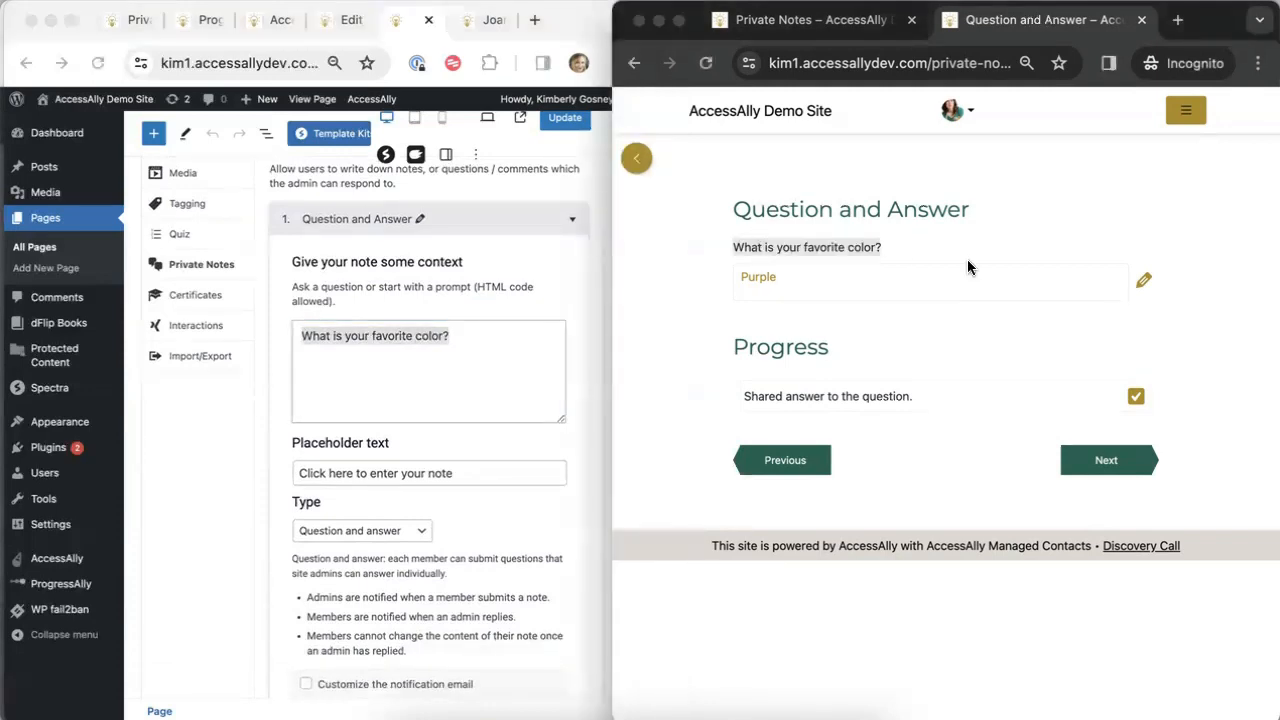
pyautogui.click(1021, 237)
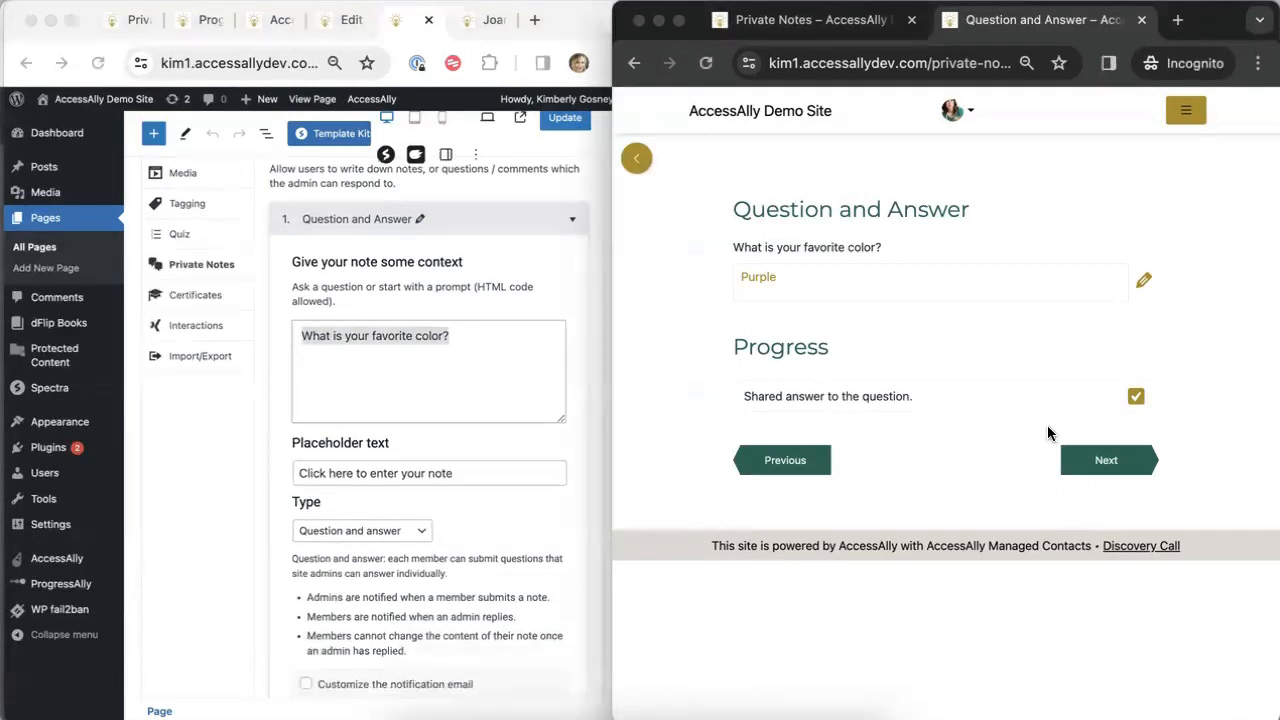
# - In the student's window, replace the answer to the favorite color question with "Blue", save it, then reopen and resave the note
pyautogui.click(1141, 288)
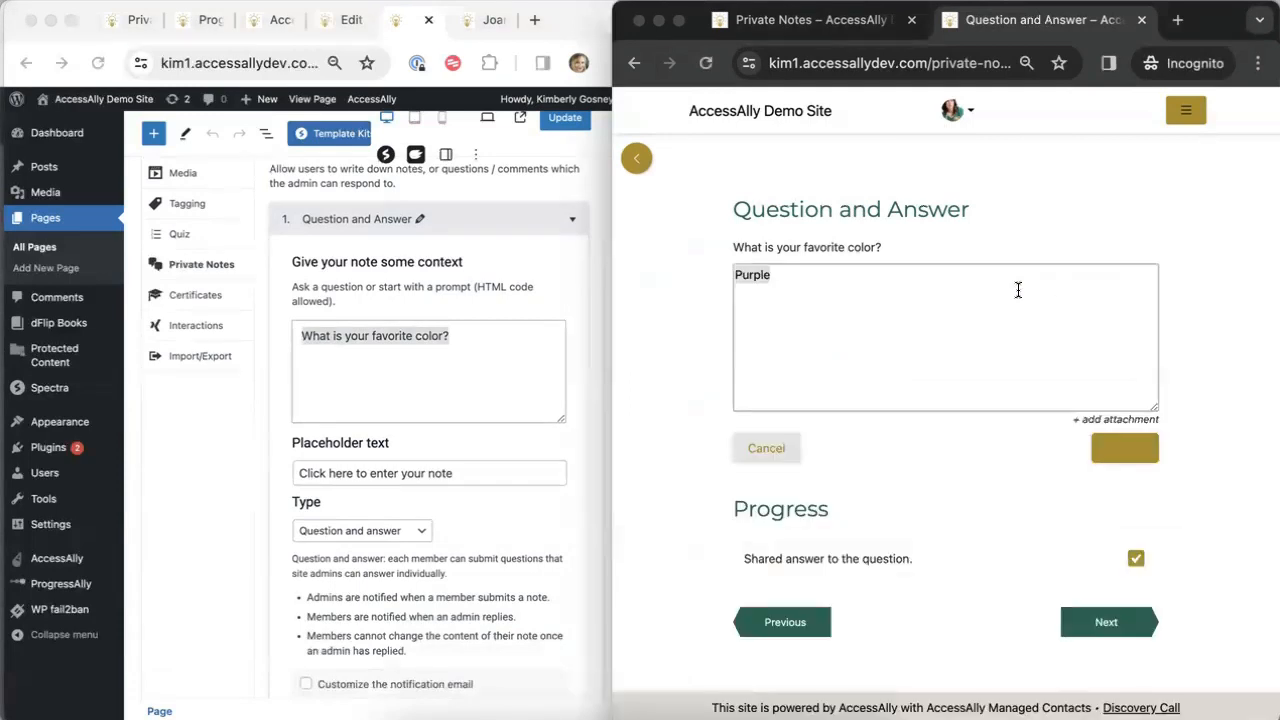
pyautogui.moveTo(796, 276); pyautogui.dragTo(735, 276)
pyautogui.write('Blue')
pyautogui.click(1094, 446)
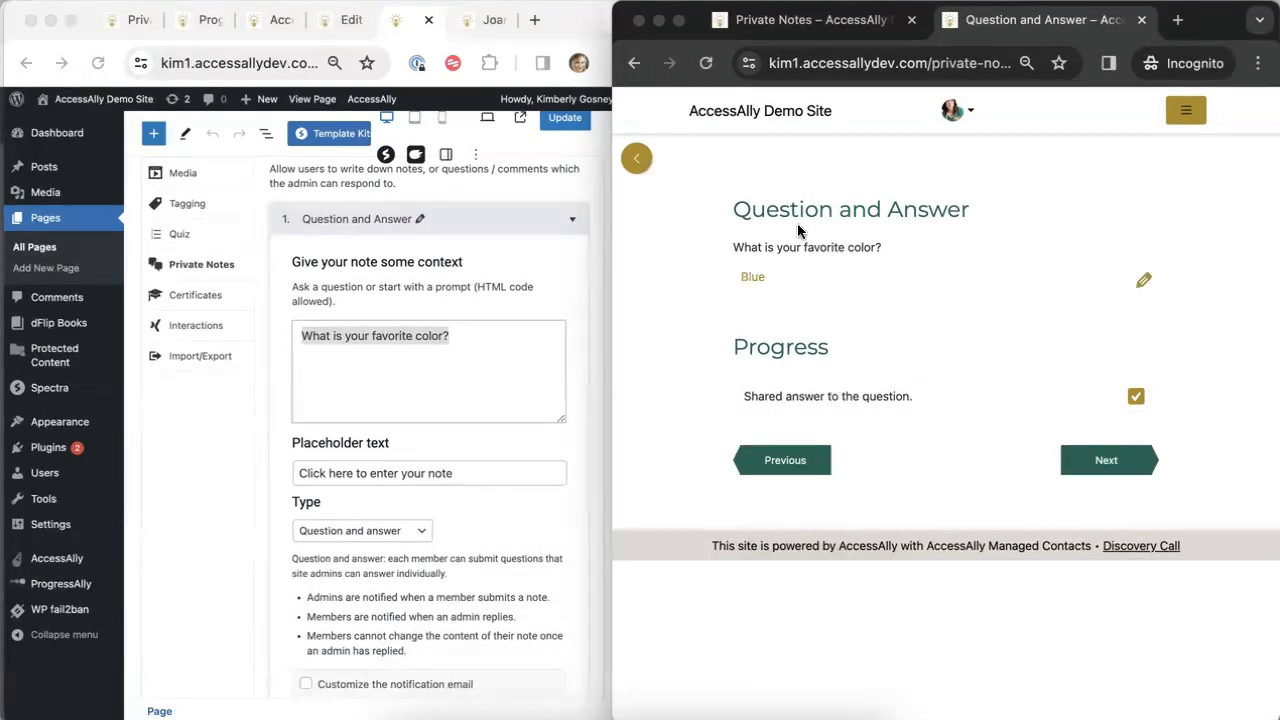
pyautogui.click(1143, 280)
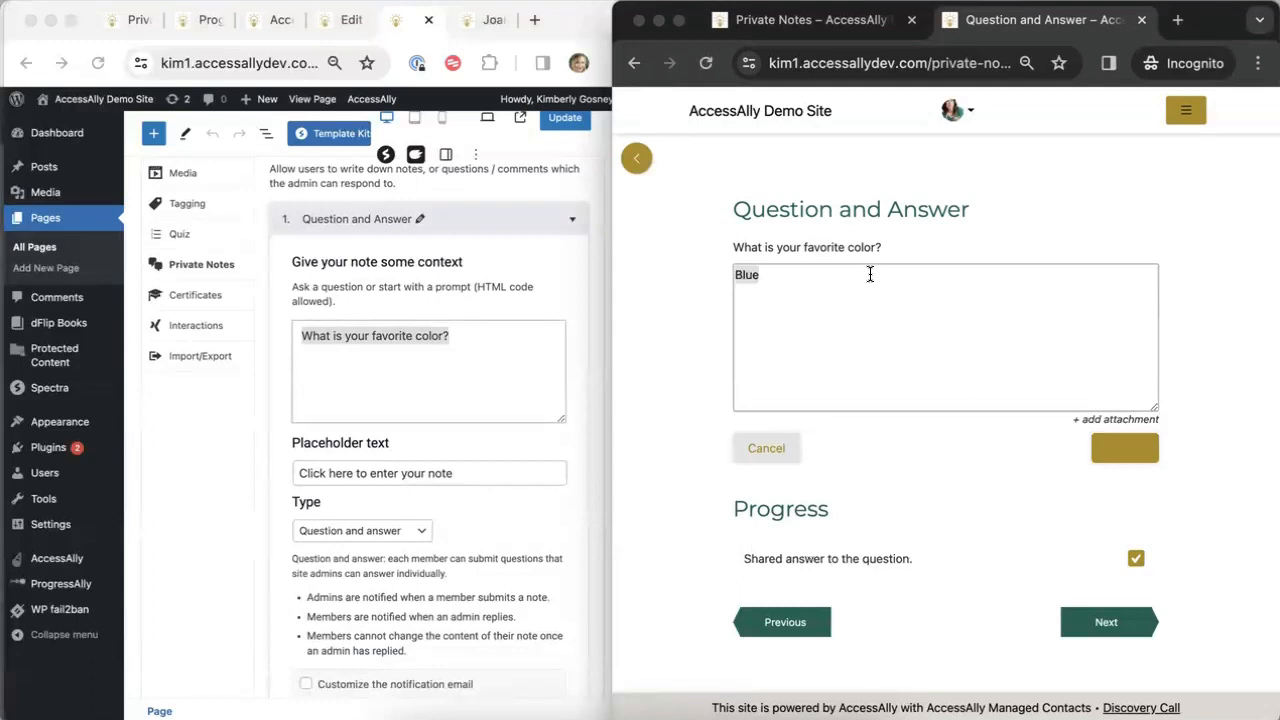
pyautogui.click(1120, 448)
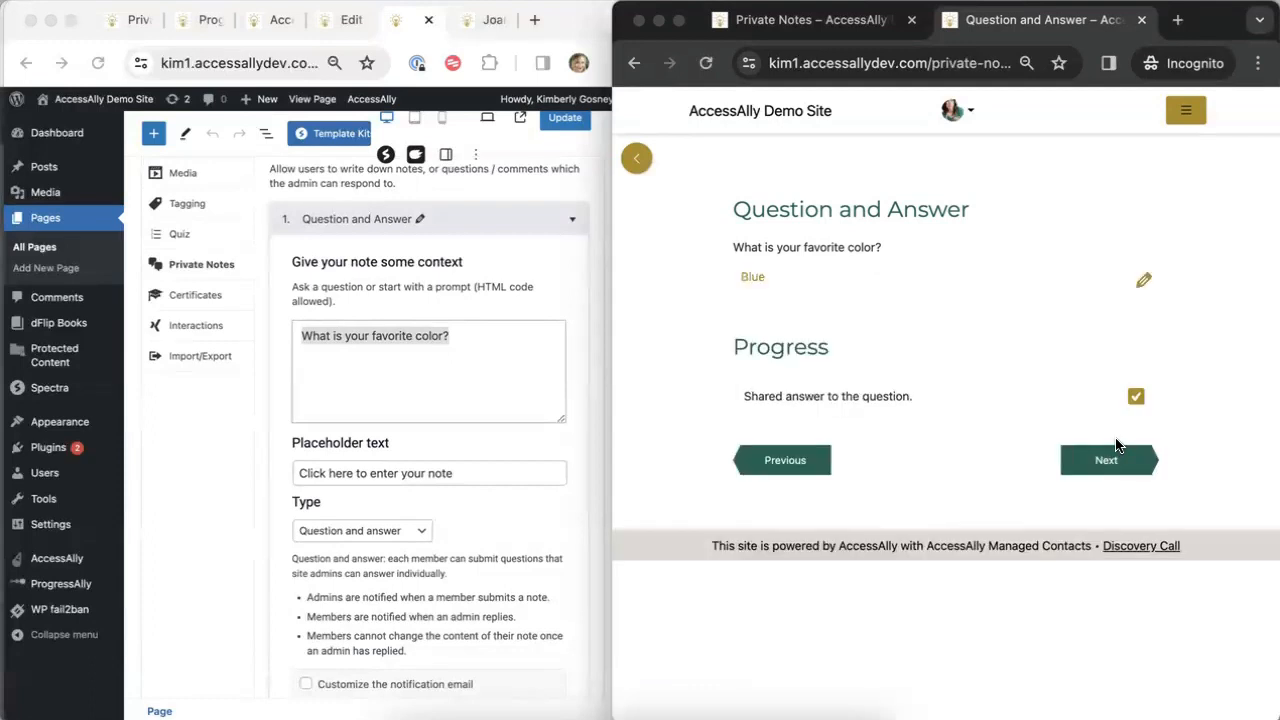
# - In the admin's ProgressAlly private notes, reply to the student's "Blue" answer with "Thank you that's my favorite color too!" and save it
pyautogui.click(72, 590)
pyautogui.click(72, 590)
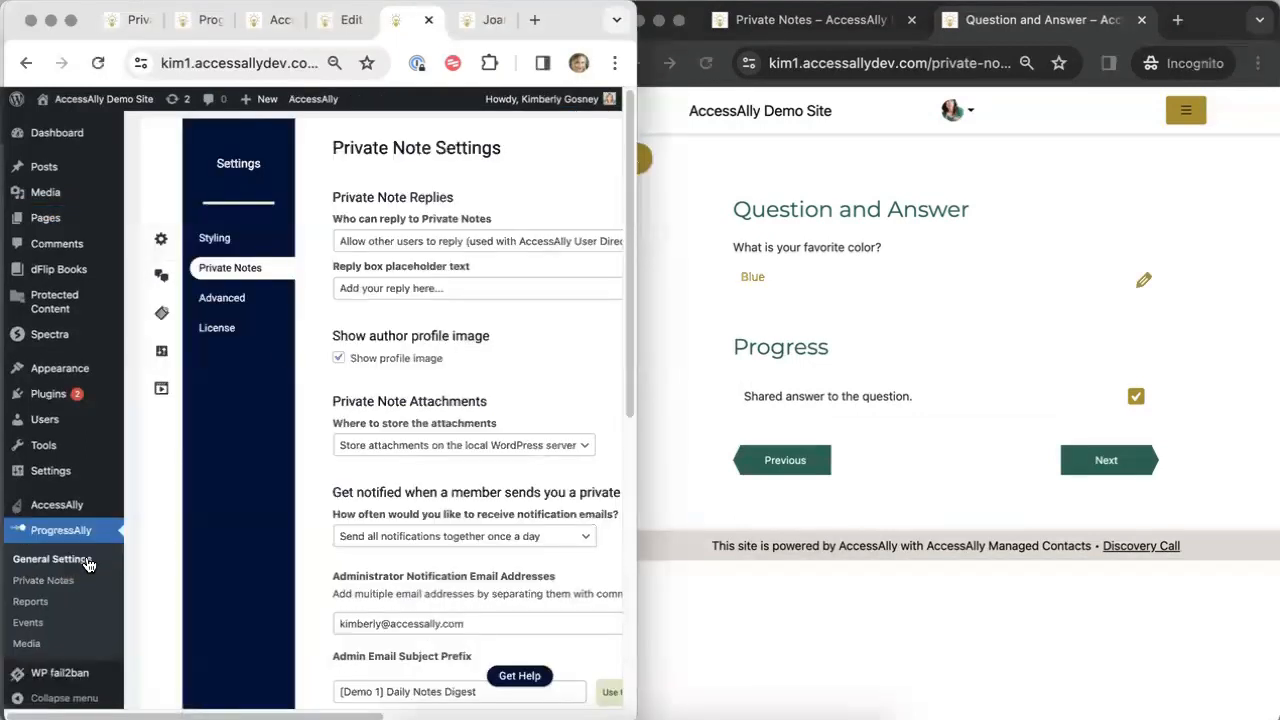
pyautogui.click(233, 275)
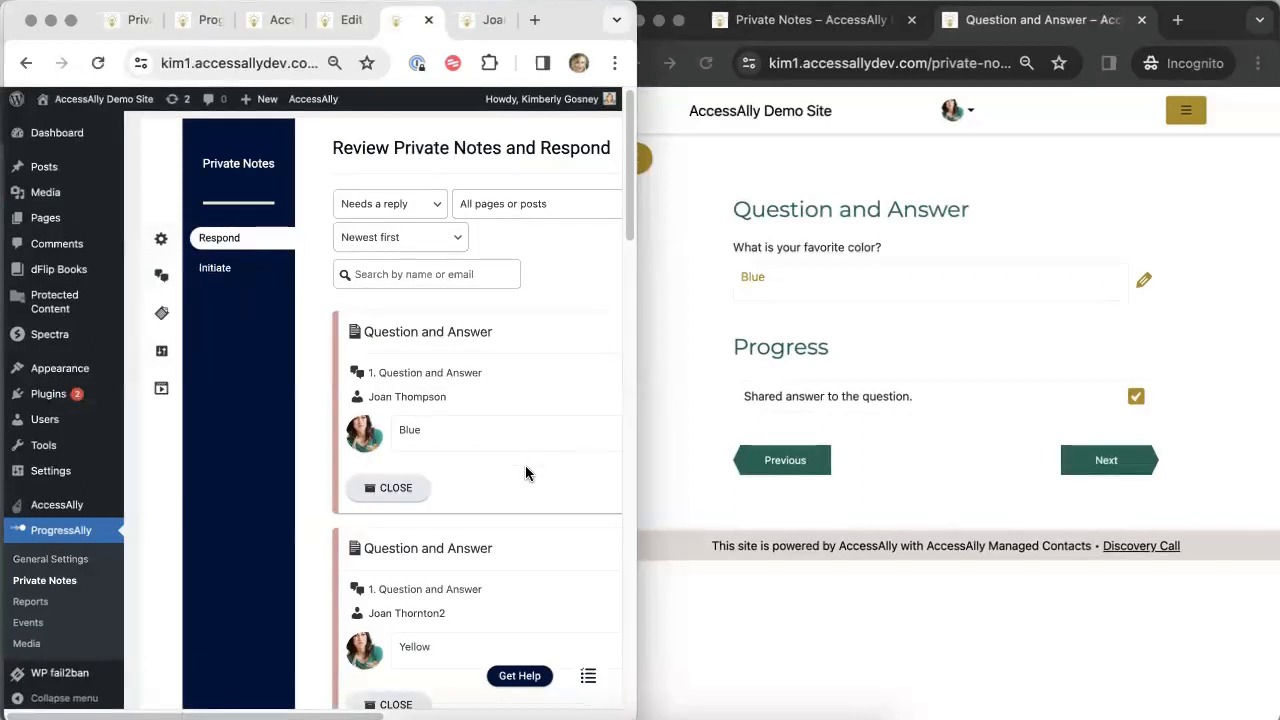
pyautogui.hscroll(8, 527, 473)
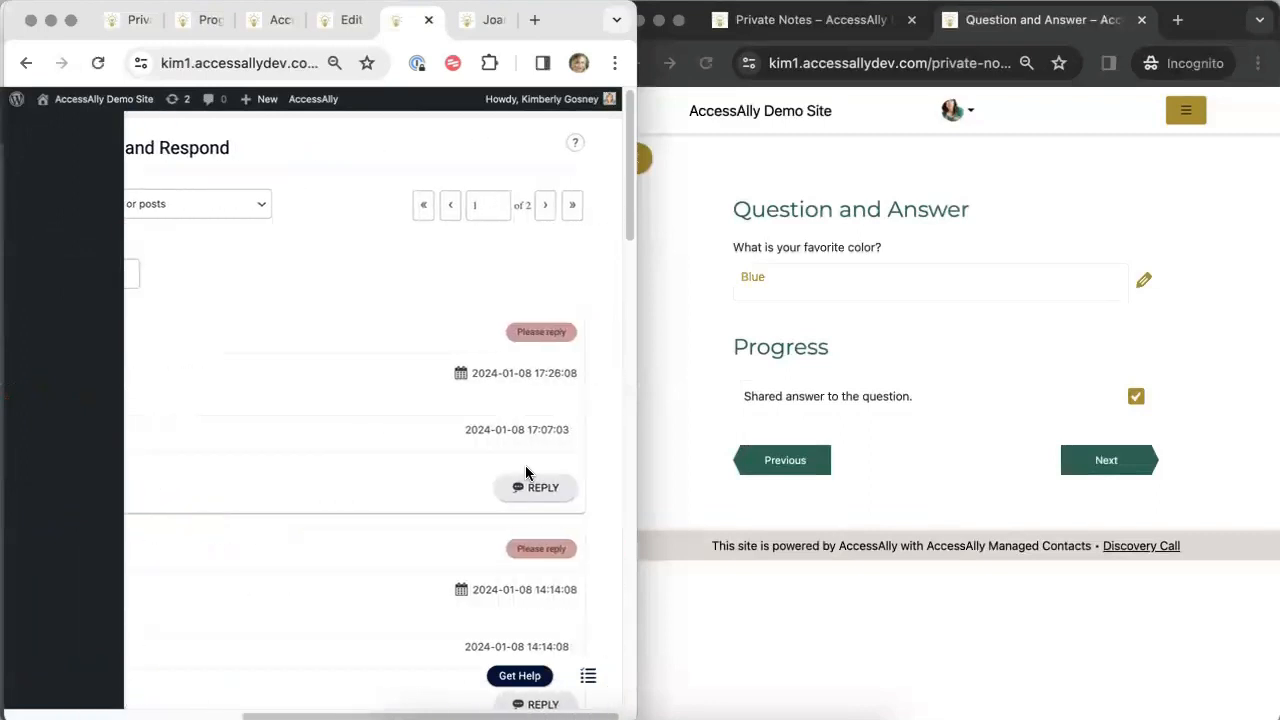
pyautogui.click(536, 497)
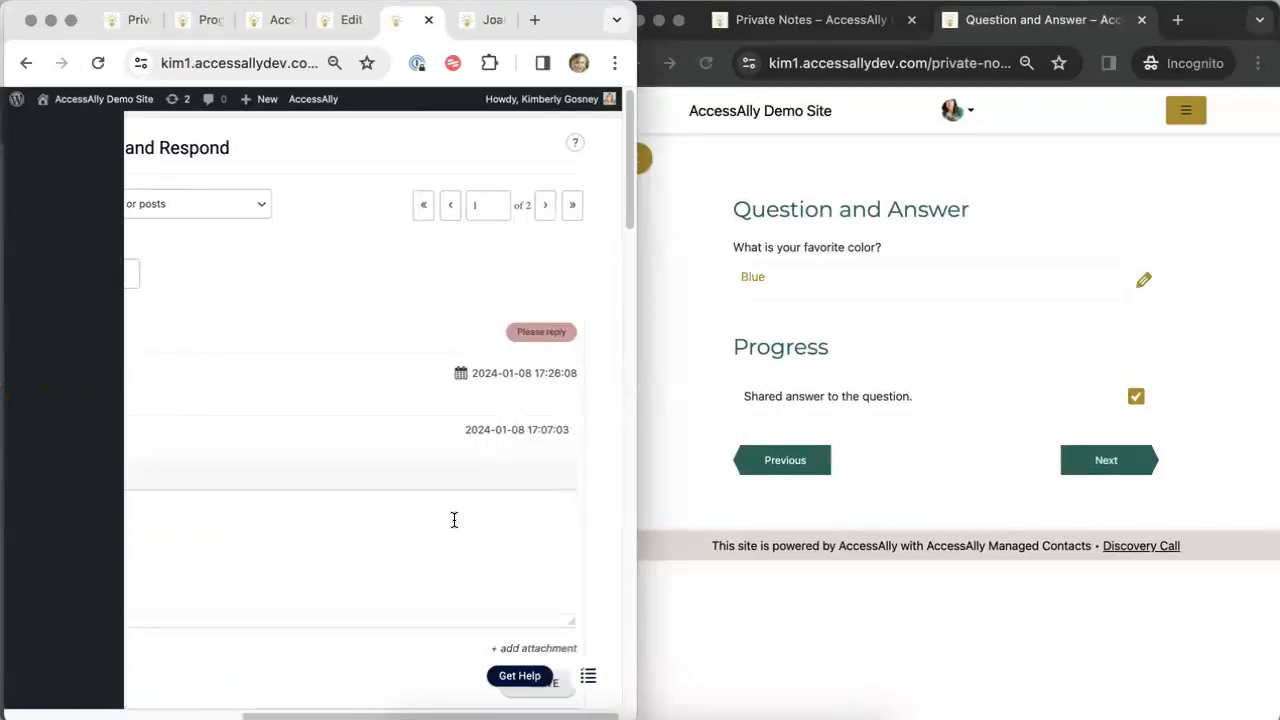
pyautogui.write("Thank you that'")
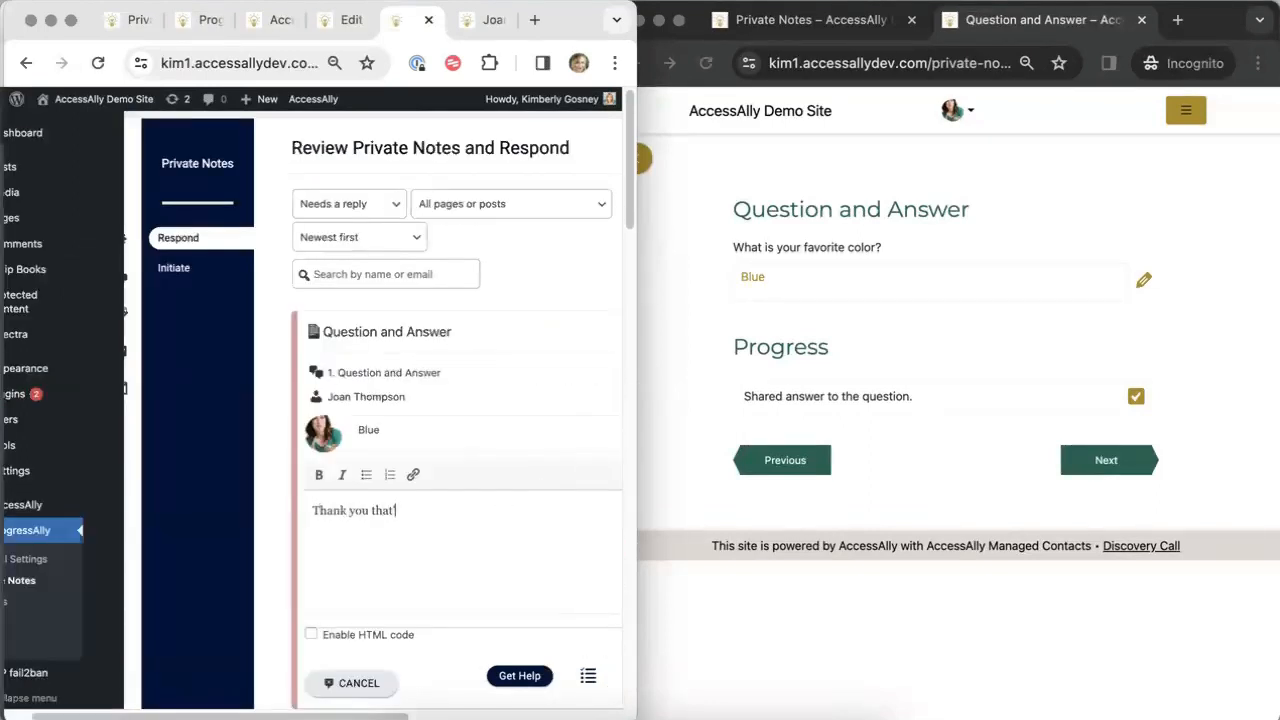
pyautogui.write('s my favorite color too!')
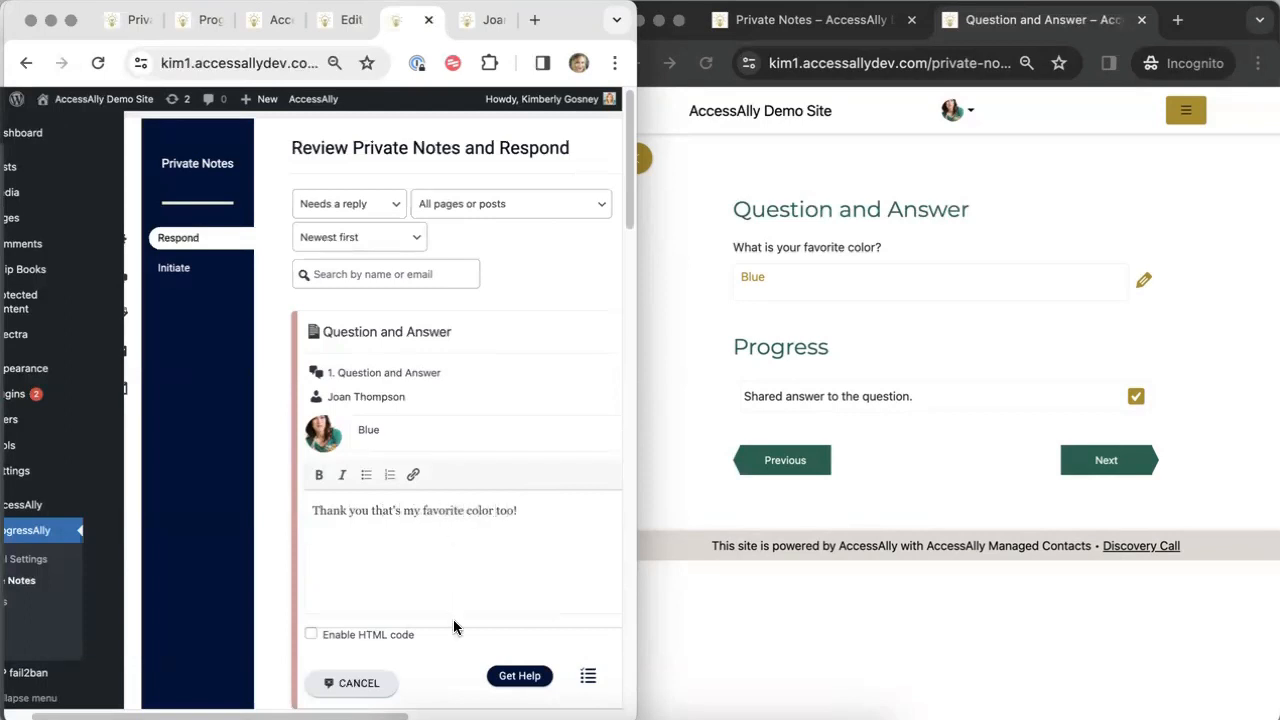
pyautogui.moveTo(395, 716); pyautogui.dragTo(628, 706)
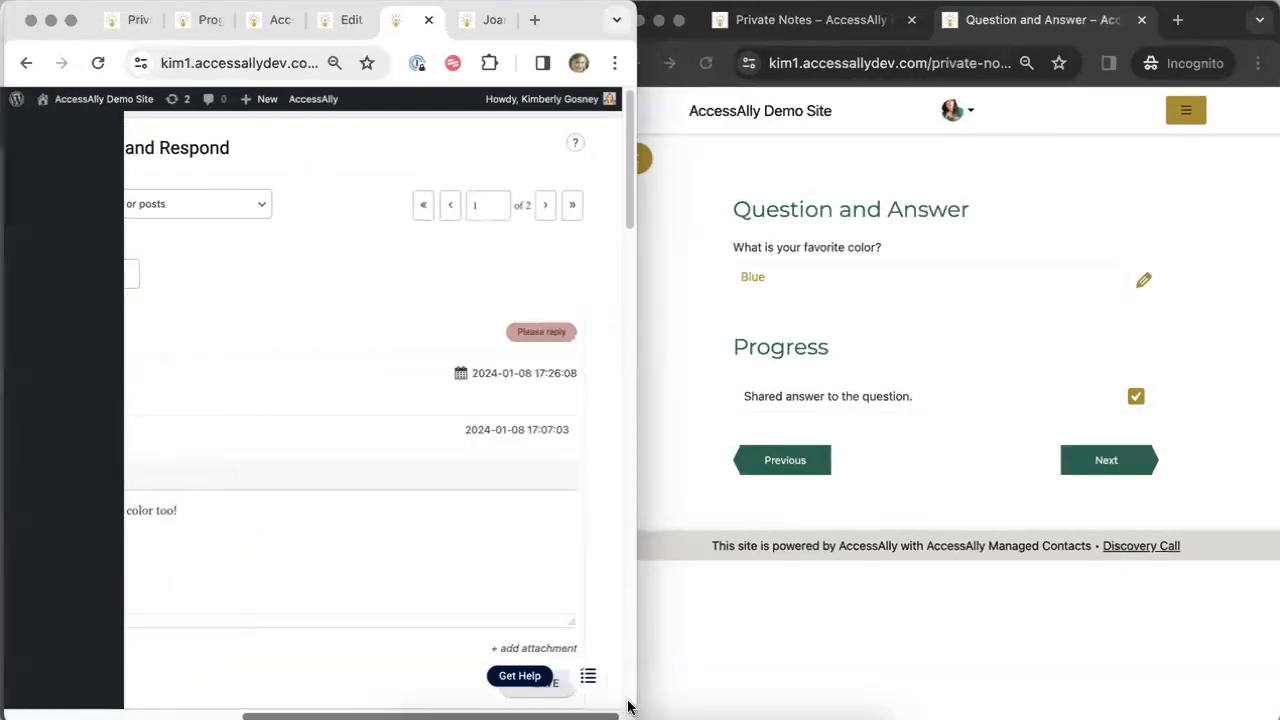
pyautogui.click(553, 695)
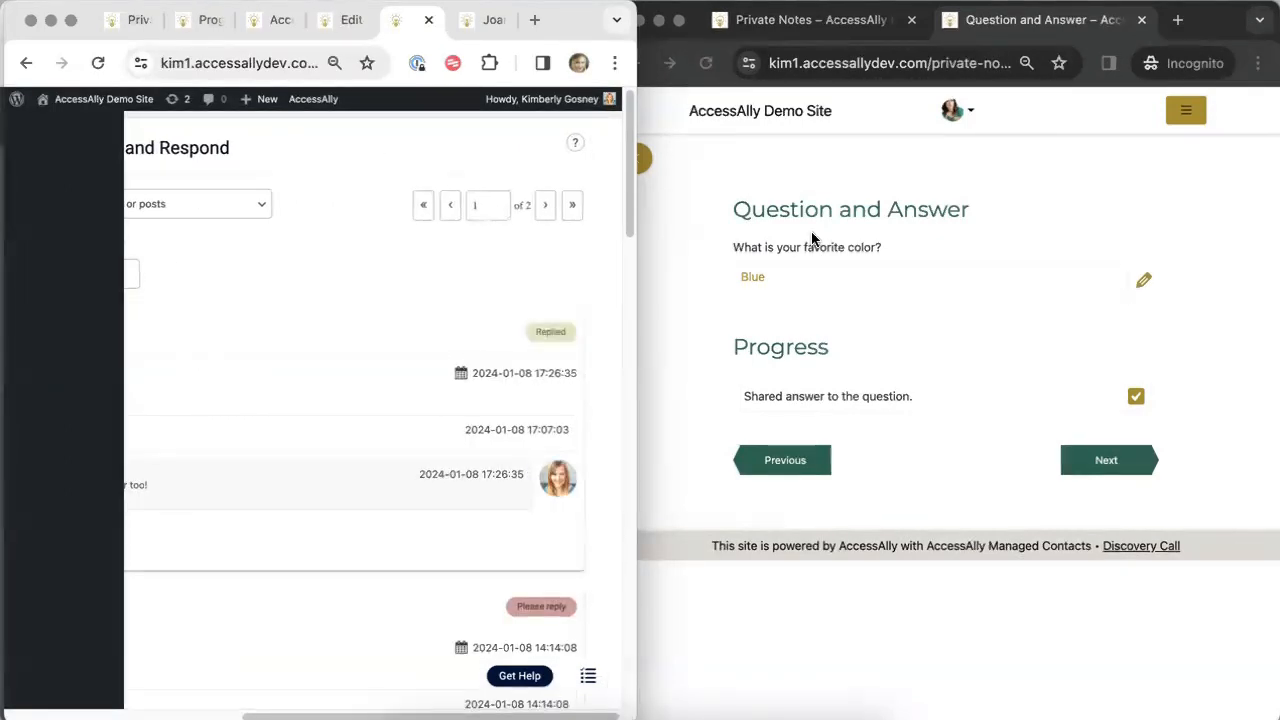
# - Reload the student's Question and Answer lesson to view the admin's reply, and expand the course navigation
pyautogui.click(806, 80)
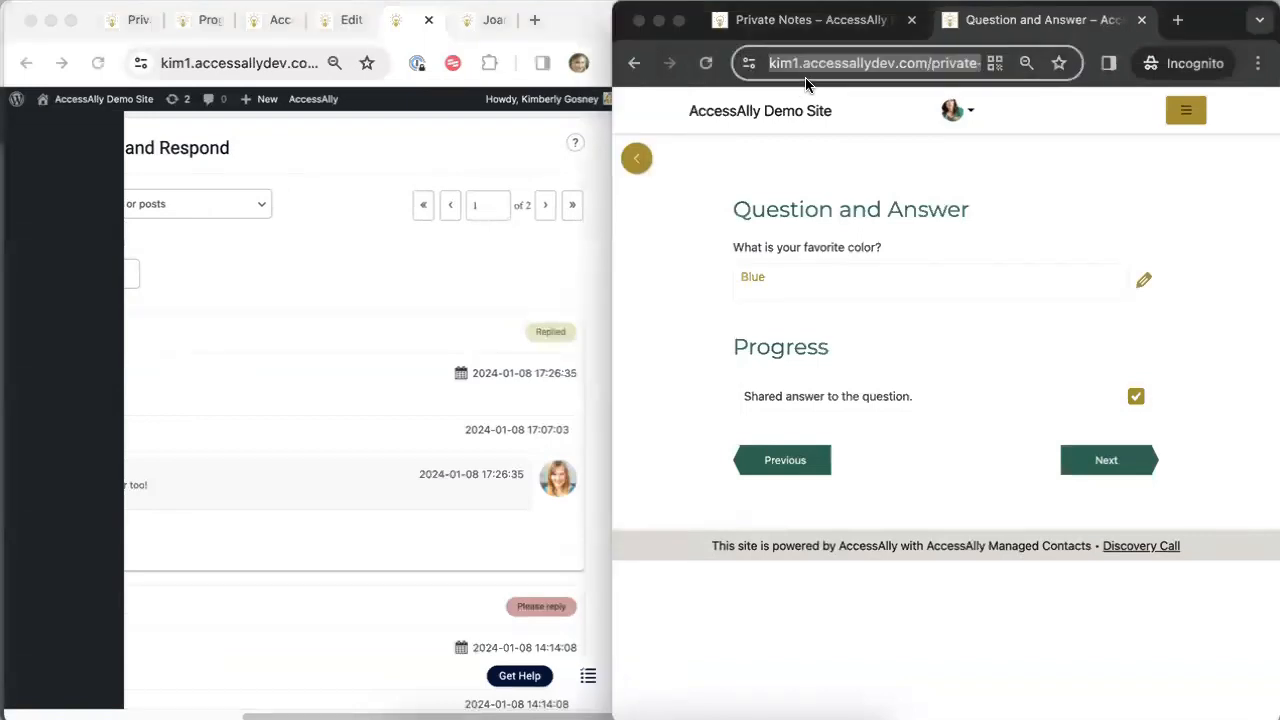
pyautogui.press('Return')
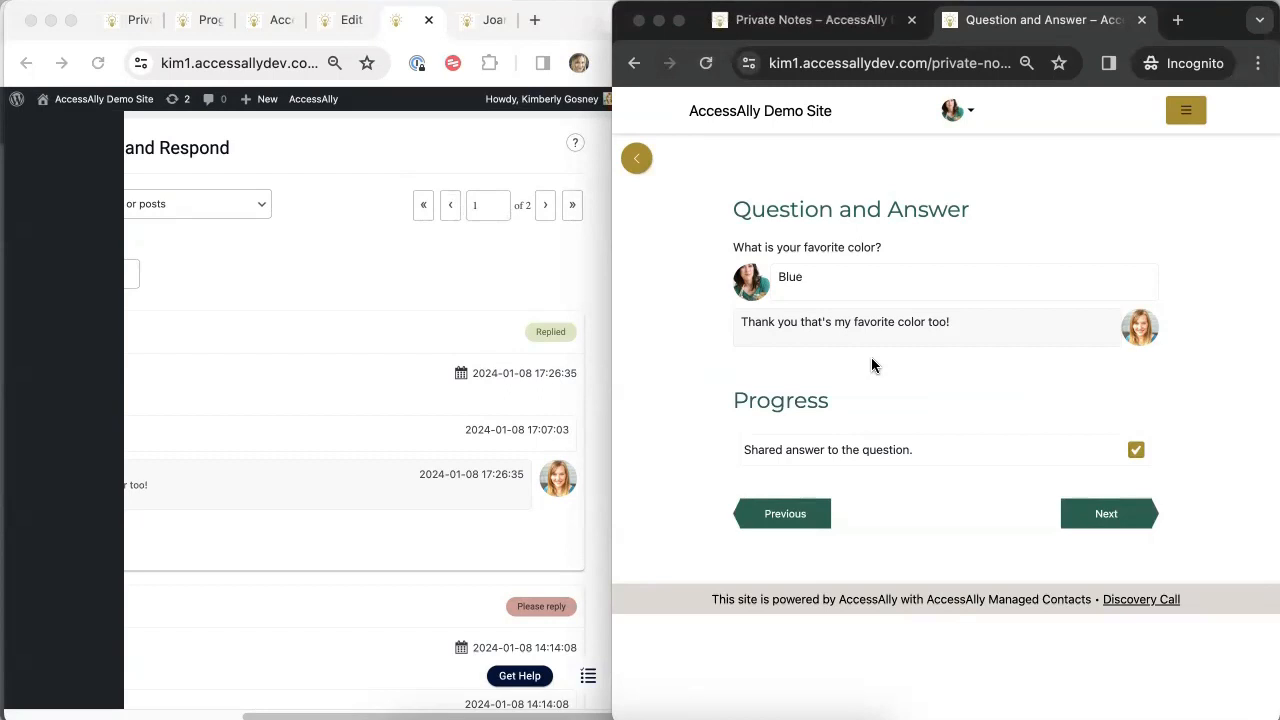
pyautogui.click(642, 160)
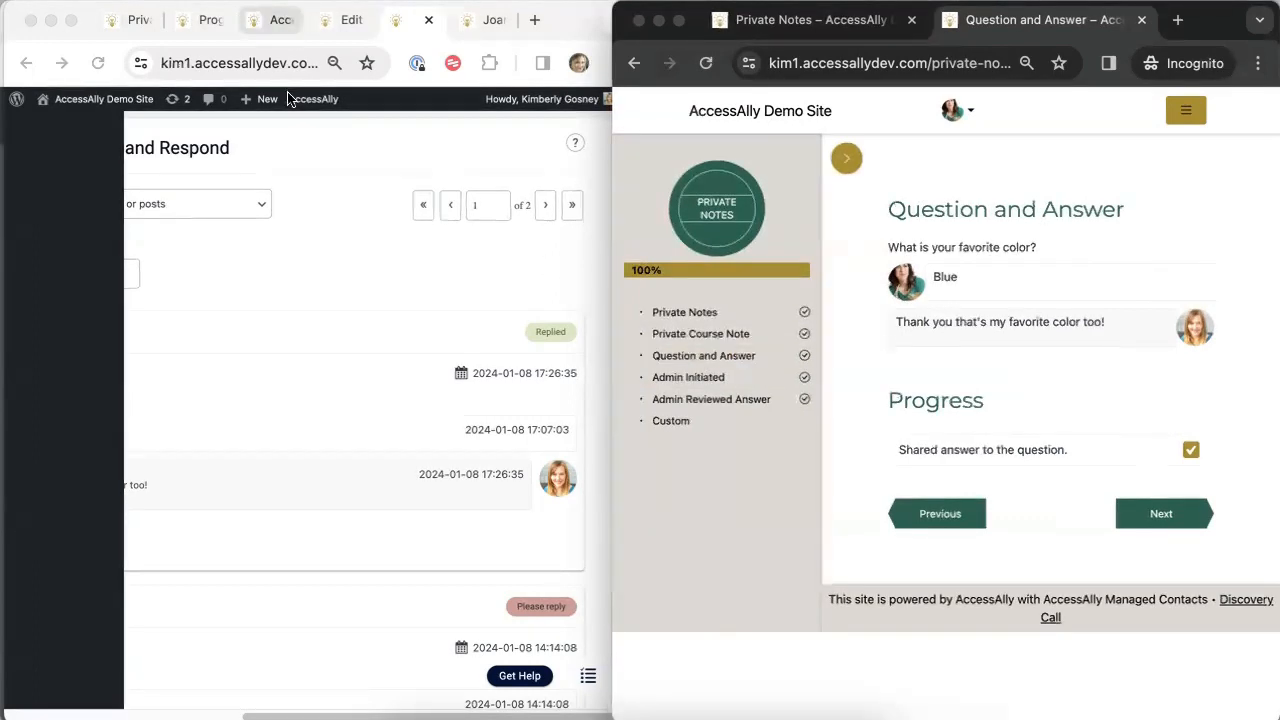
# - Return to the admin's Question and Answer page editor, then generate and copy a Private Note shortcode for the current post's "1. Question and Answer" note
pyautogui.click(26, 63)
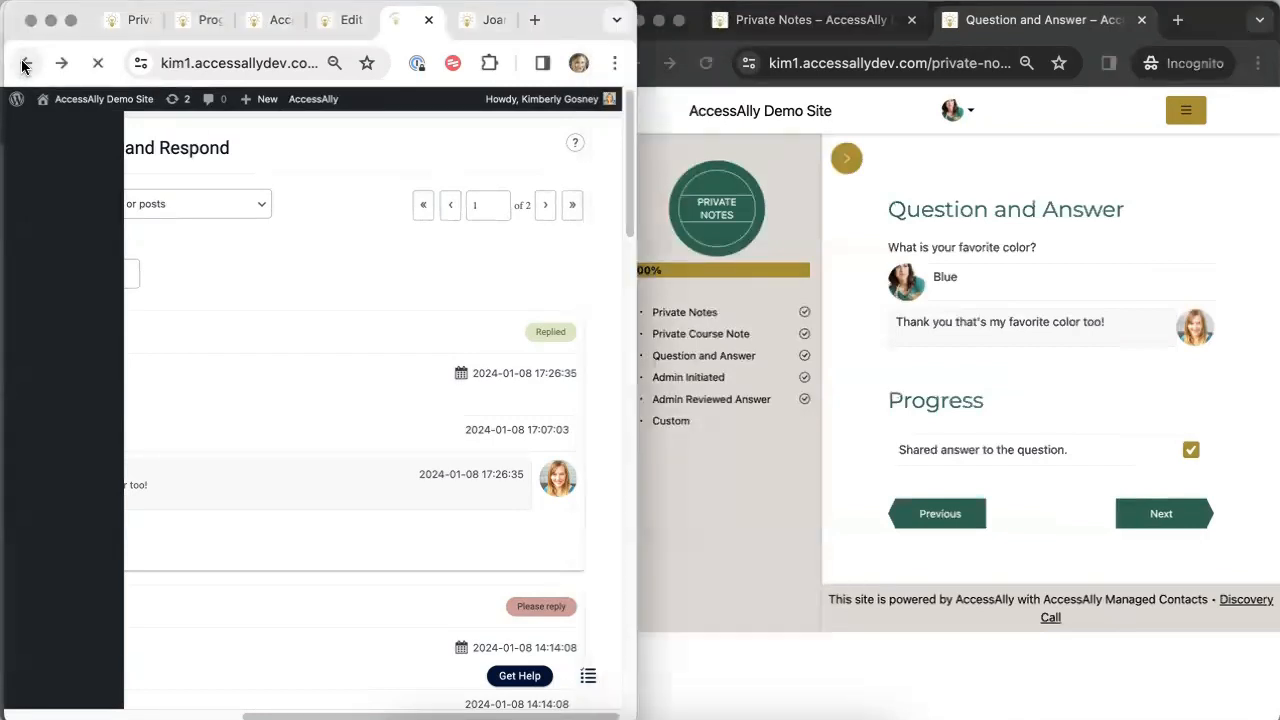
pyautogui.click(26, 63)
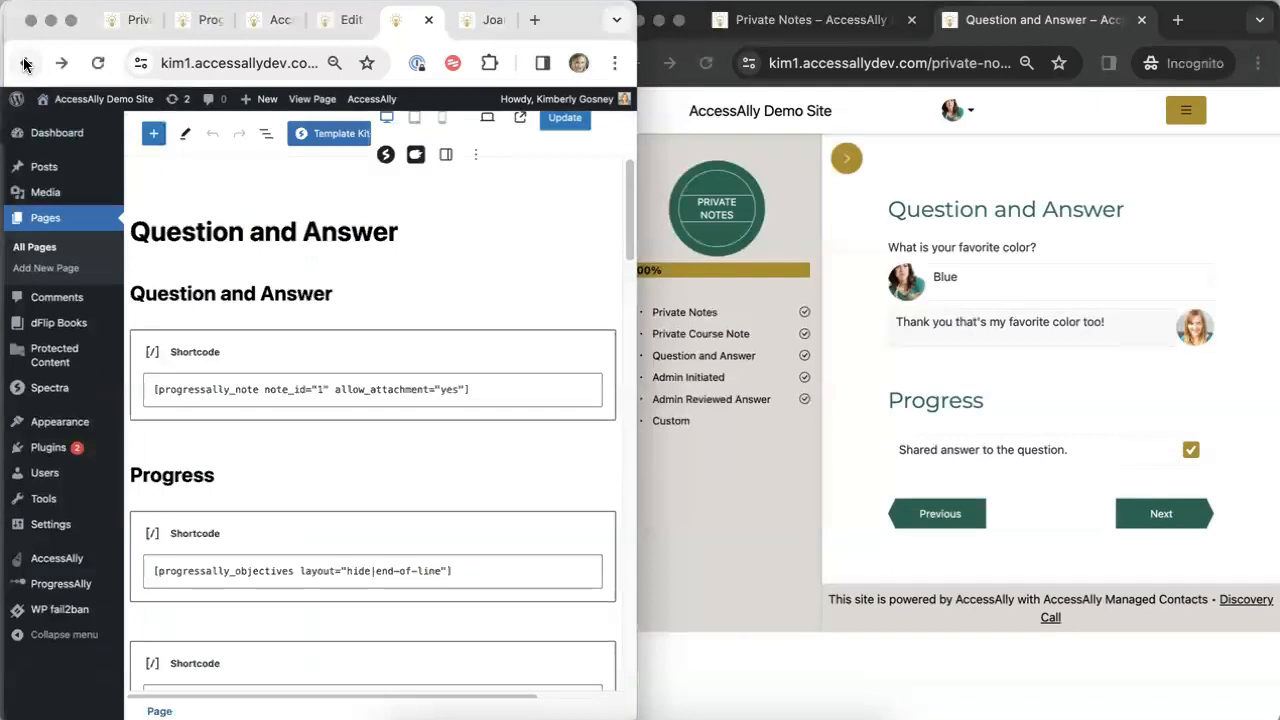
pyautogui.moveTo(370, 100)
pyautogui.click(366, 127)
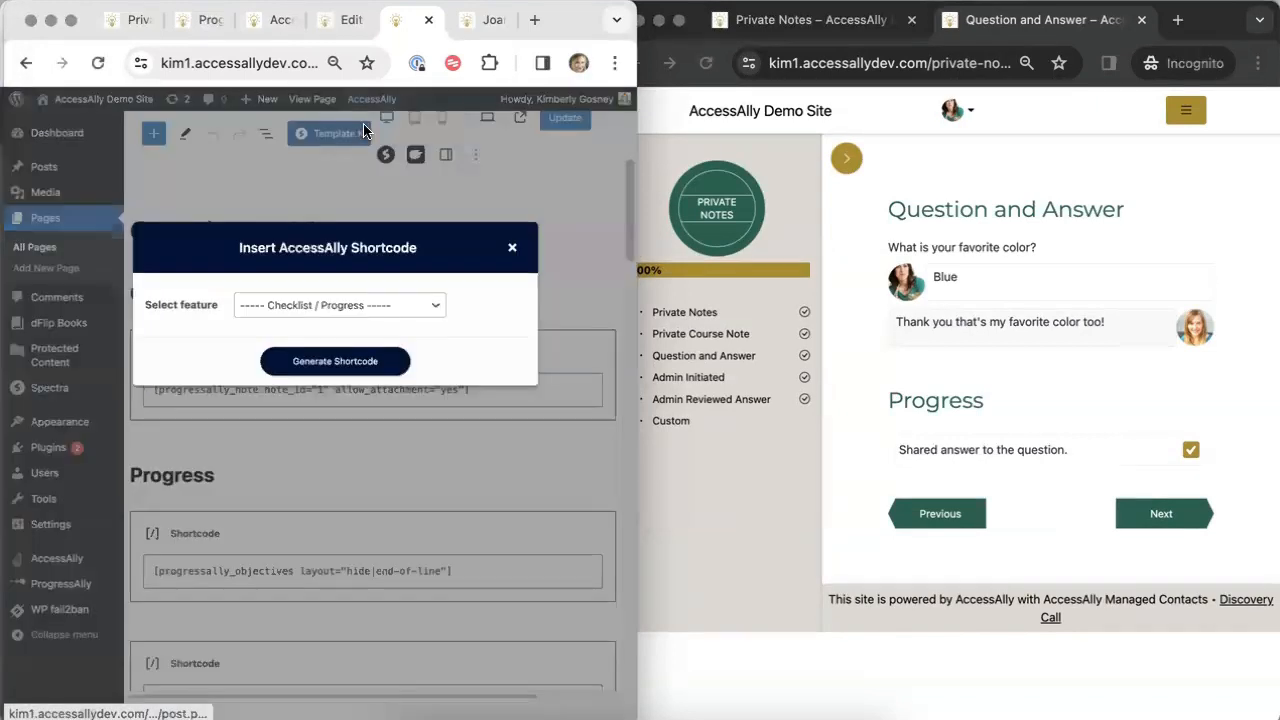
pyautogui.click(373, 297)
pyautogui.click(305, 419)
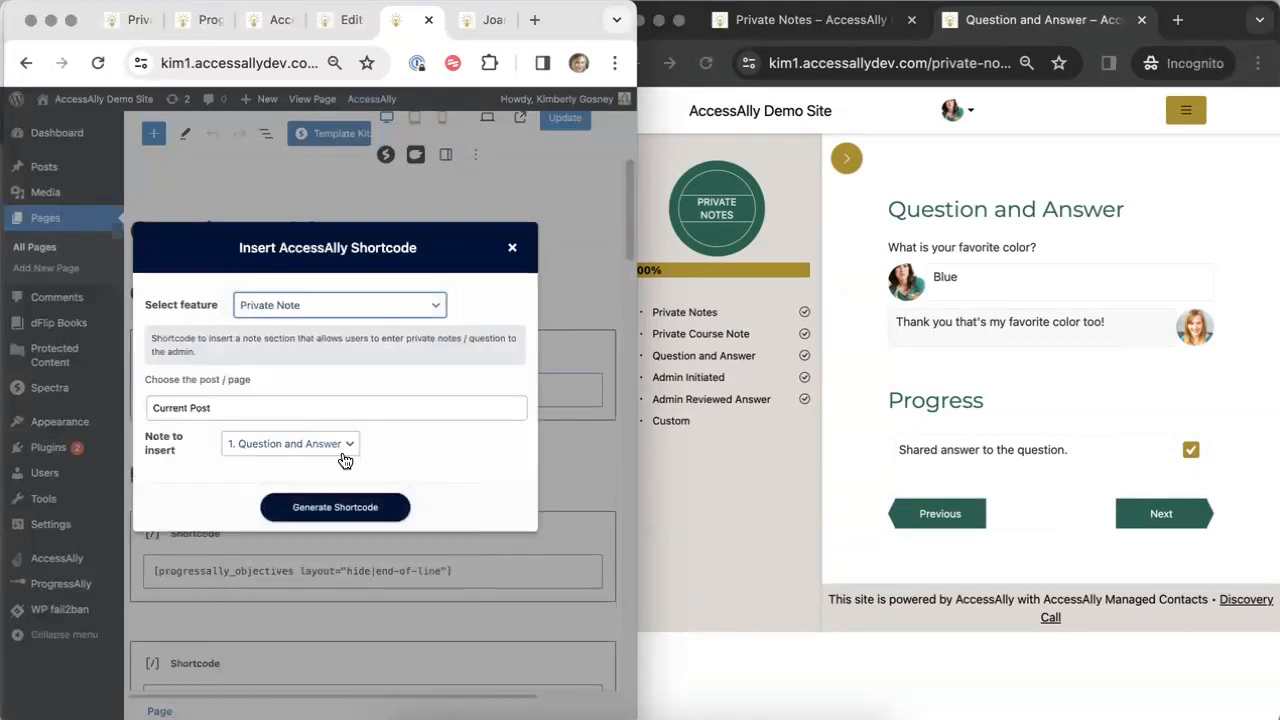
pyautogui.click(300, 507)
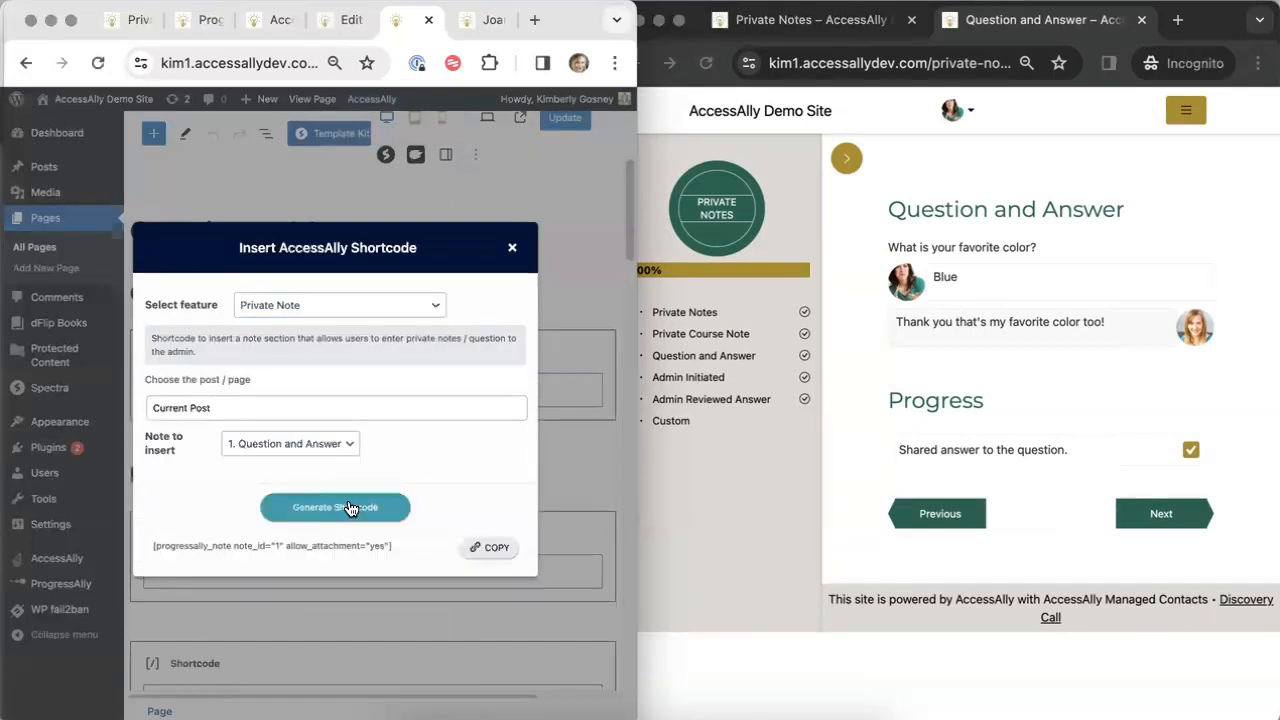
pyautogui.click(496, 548)
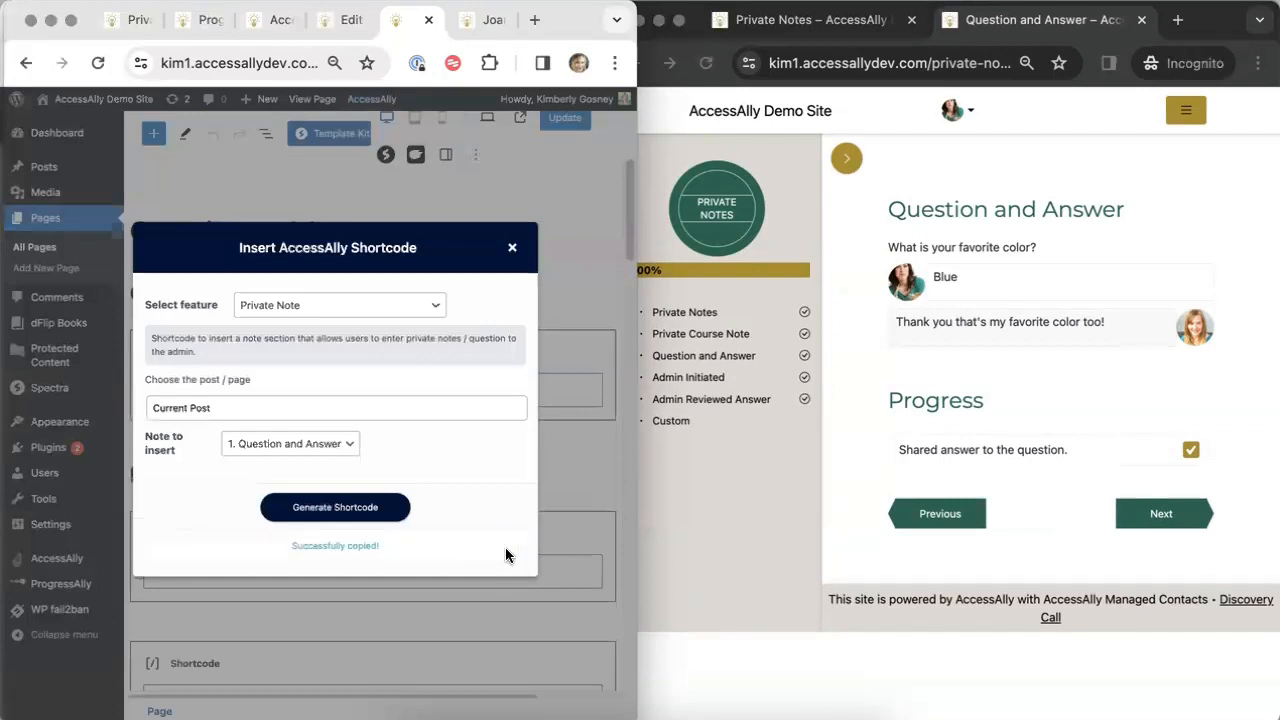
# - Replace the shortcode under the Question and Answer heading with the copied private note shortcode and update the page
pyautogui.click(512, 248)
pyautogui.click(484, 385)
pyautogui.press('super+v')
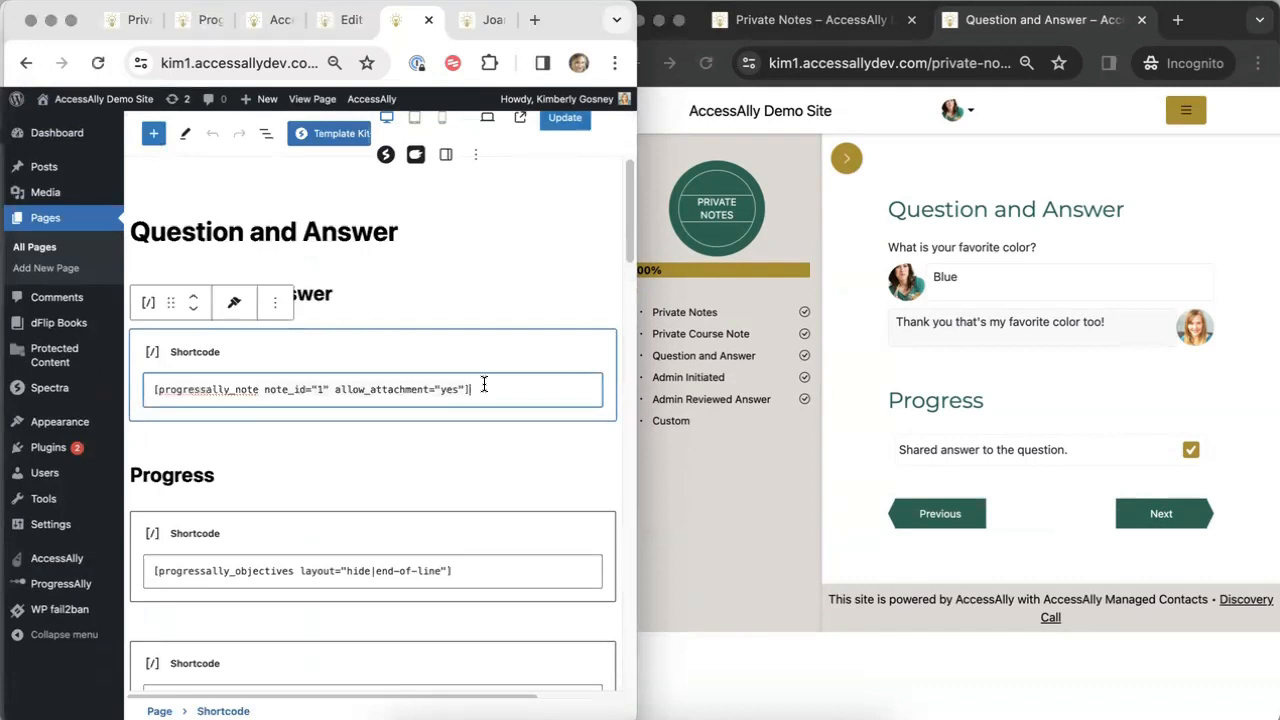
pyautogui.click(557, 118)
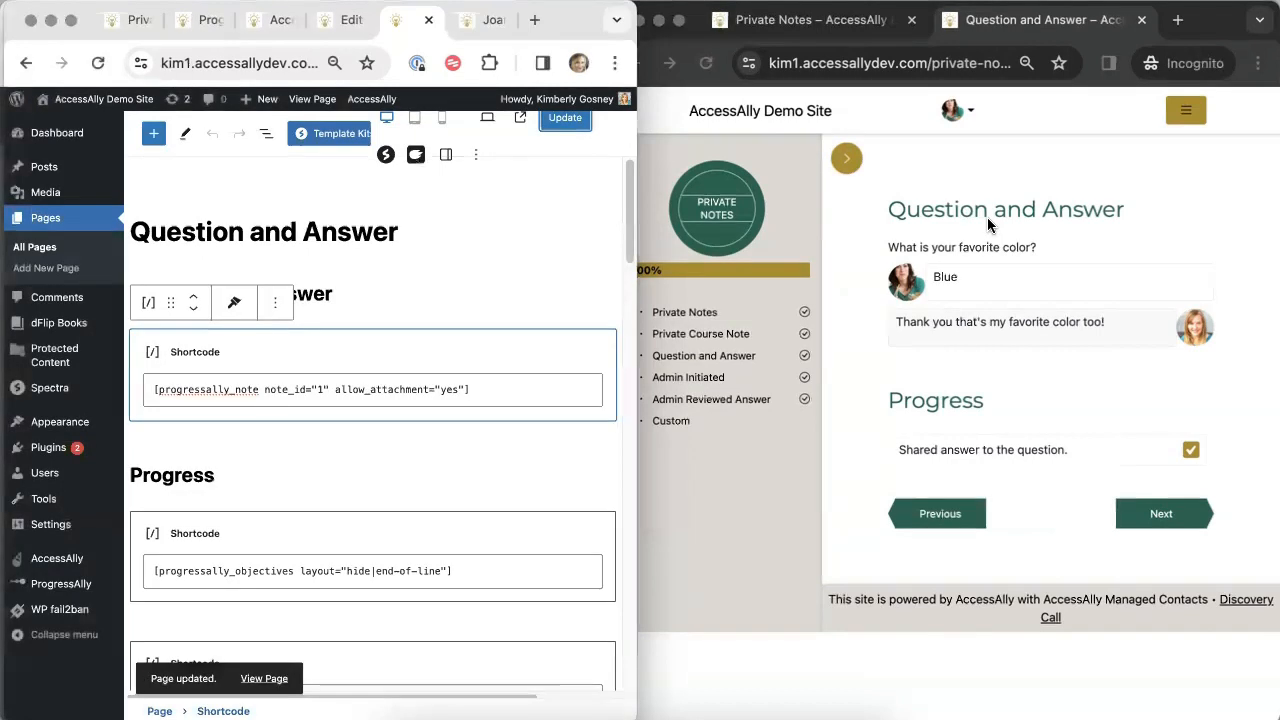
# - Open the Admin Initiated lesson in the student's window, and view the same lesson on the admin's site through the course navigation
pyautogui.click(689, 377)
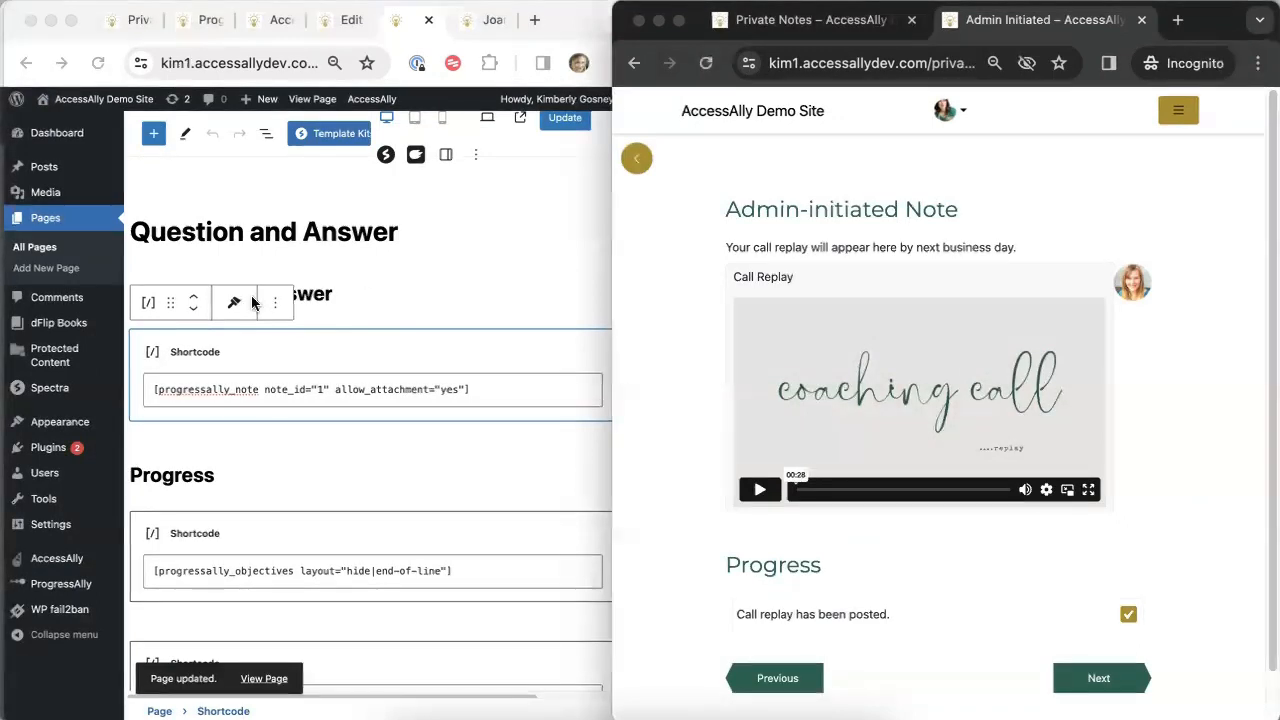
pyautogui.click(275, 459)
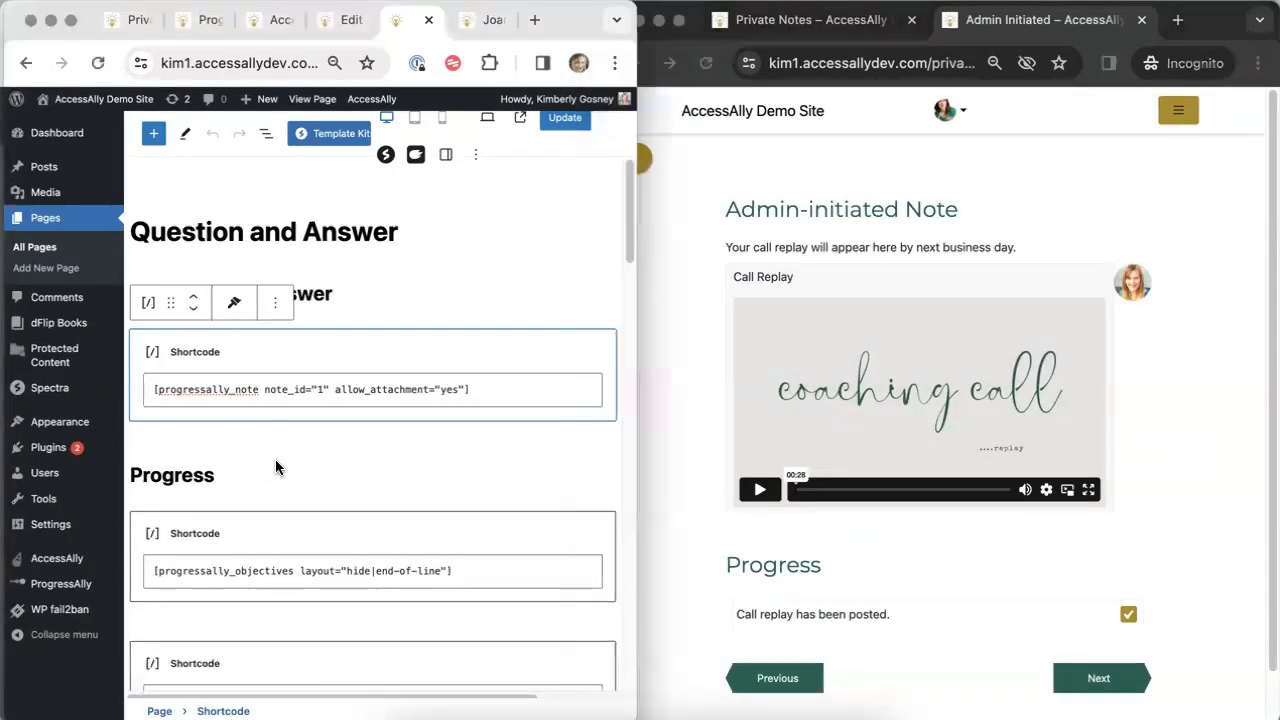
pyautogui.click(326, 100)
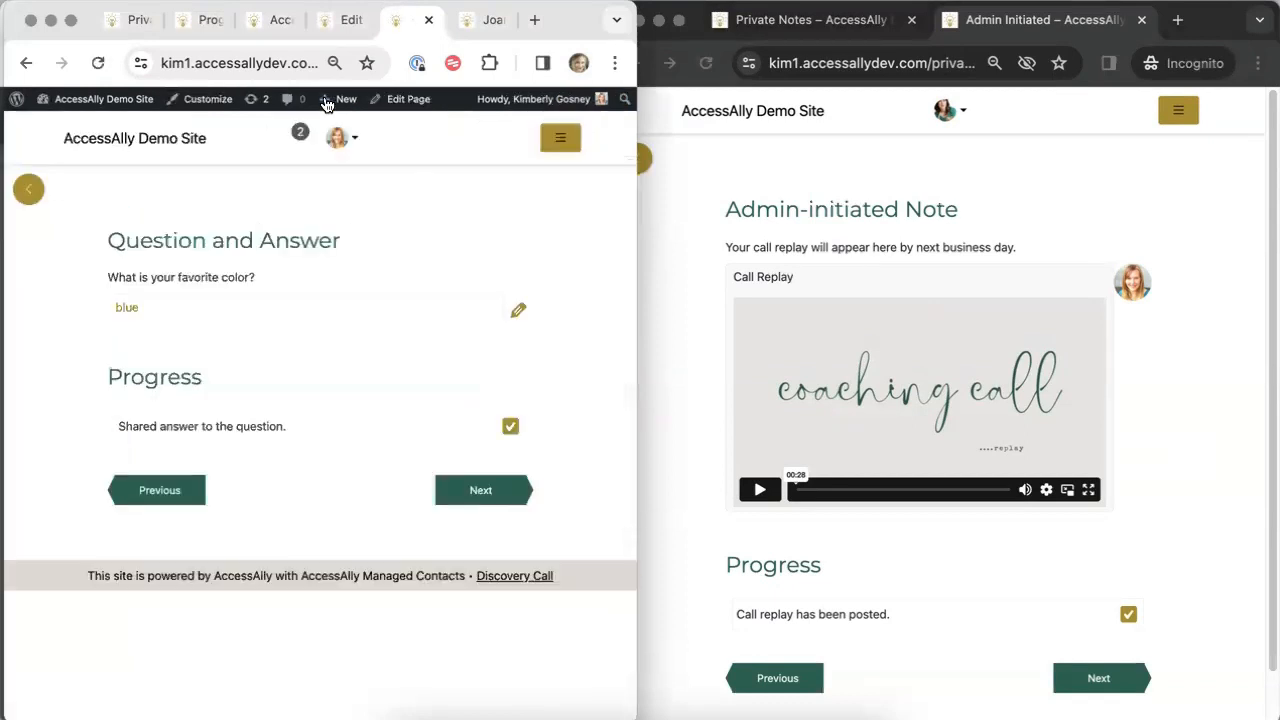
pyautogui.click(27, 191)
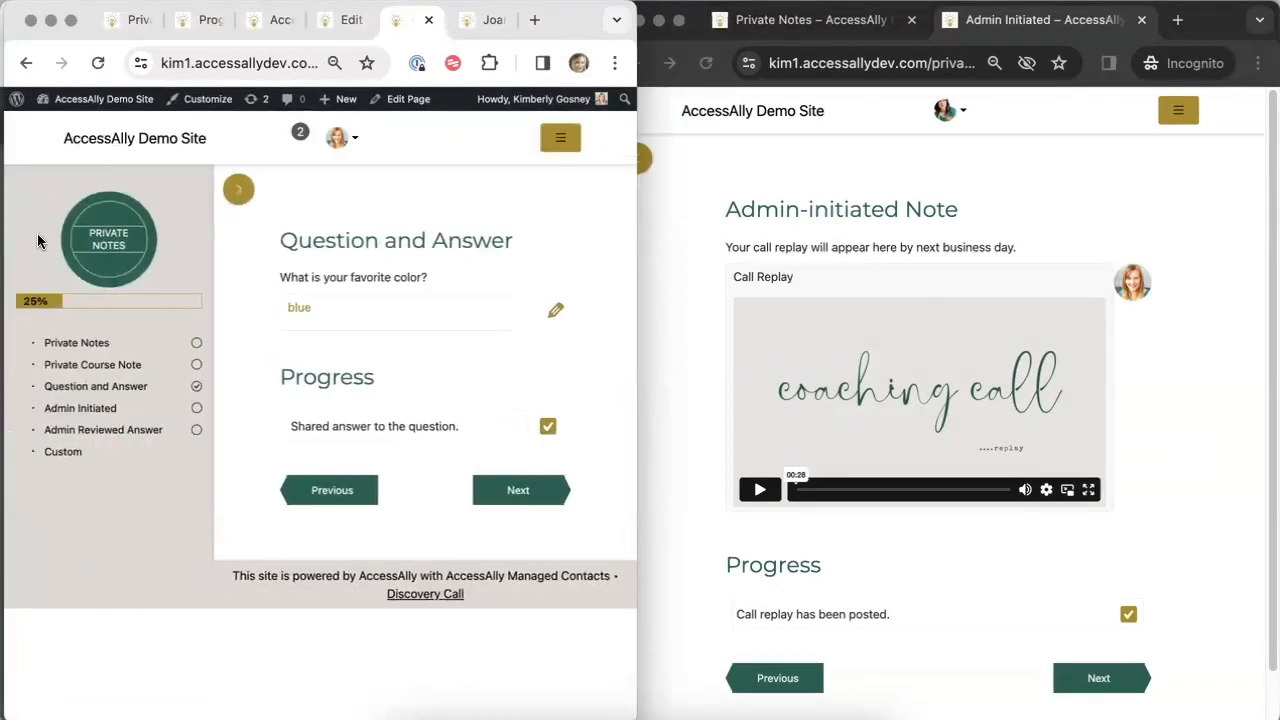
pyautogui.click(82, 408)
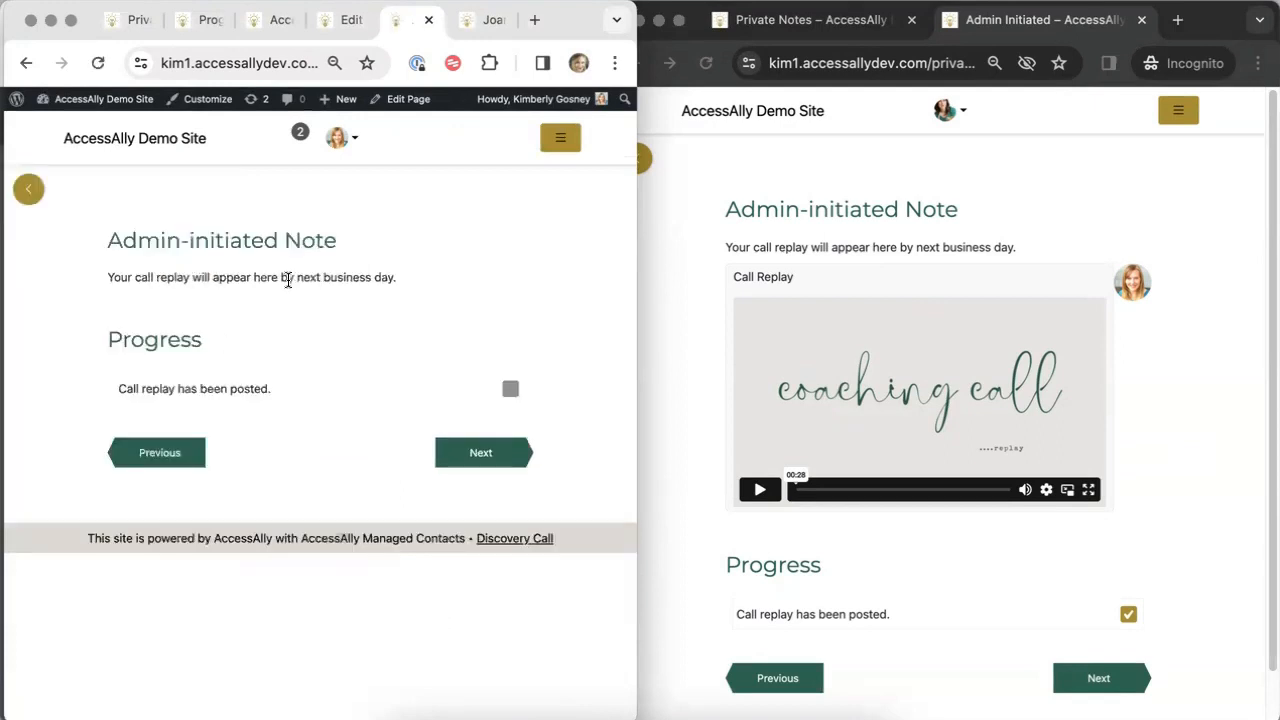
# - Compare the call replay prompt under Admin-initiated Note on the admin's and the student's lesson pages
pyautogui.moveTo(108, 280); pyautogui.dragTo(415, 287)
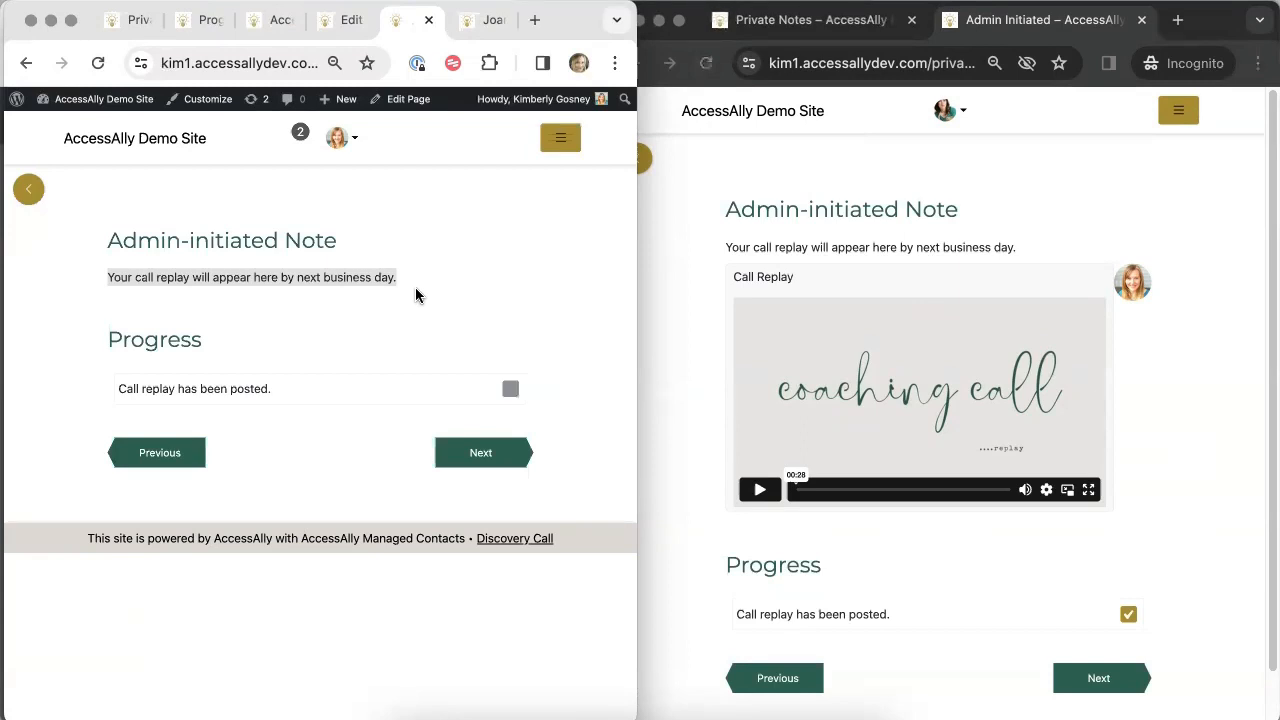
pyautogui.click(1065, 236)
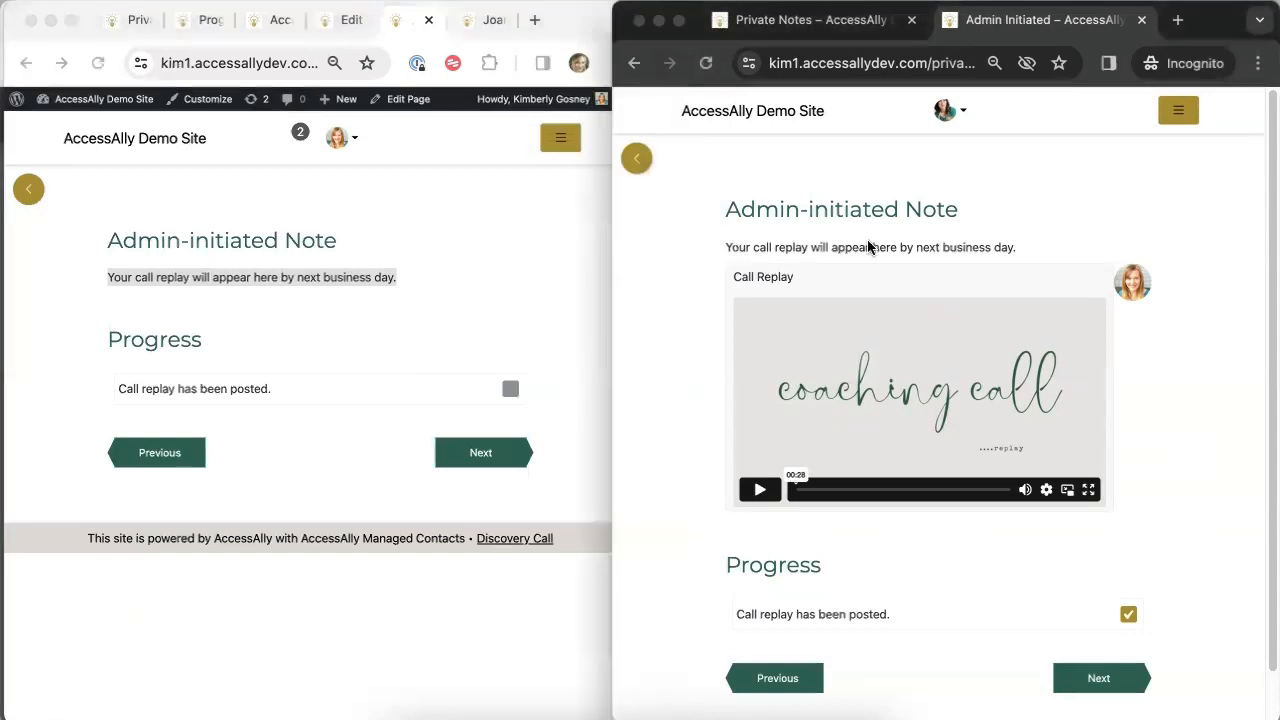
pyautogui.moveTo(1034, 254); pyautogui.dragTo(721, 258)
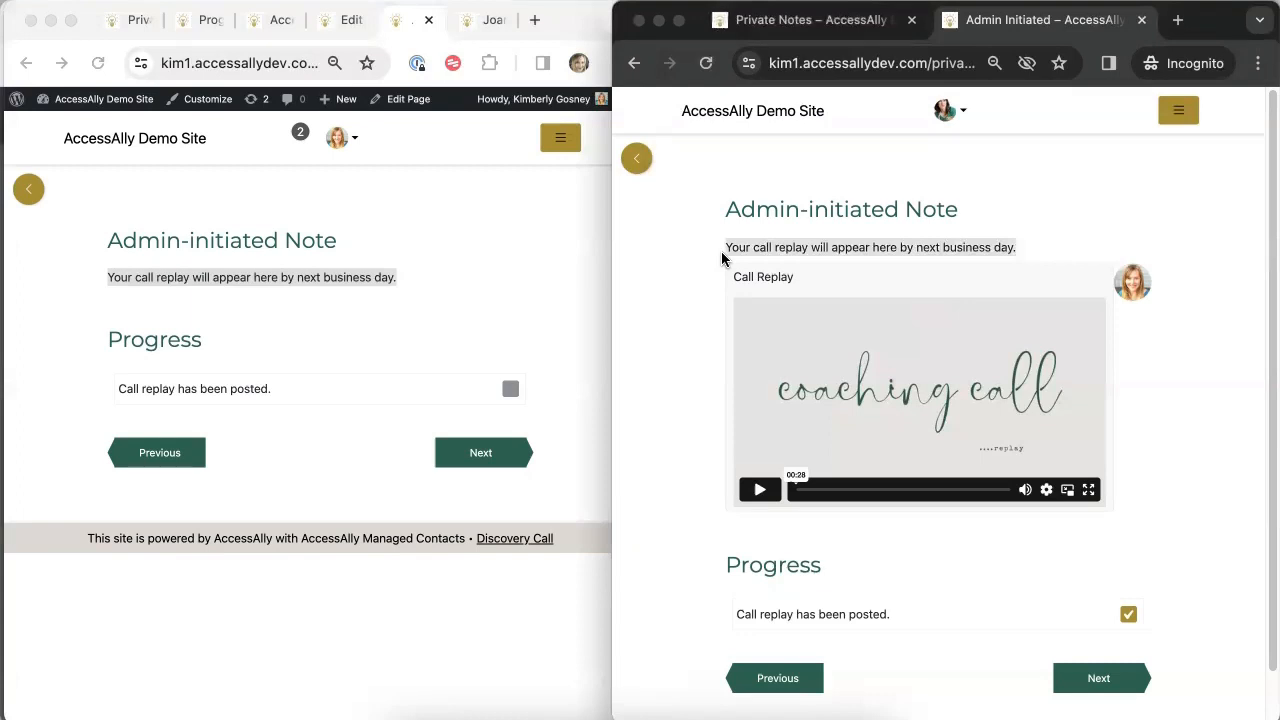
pyautogui.click(637, 319)
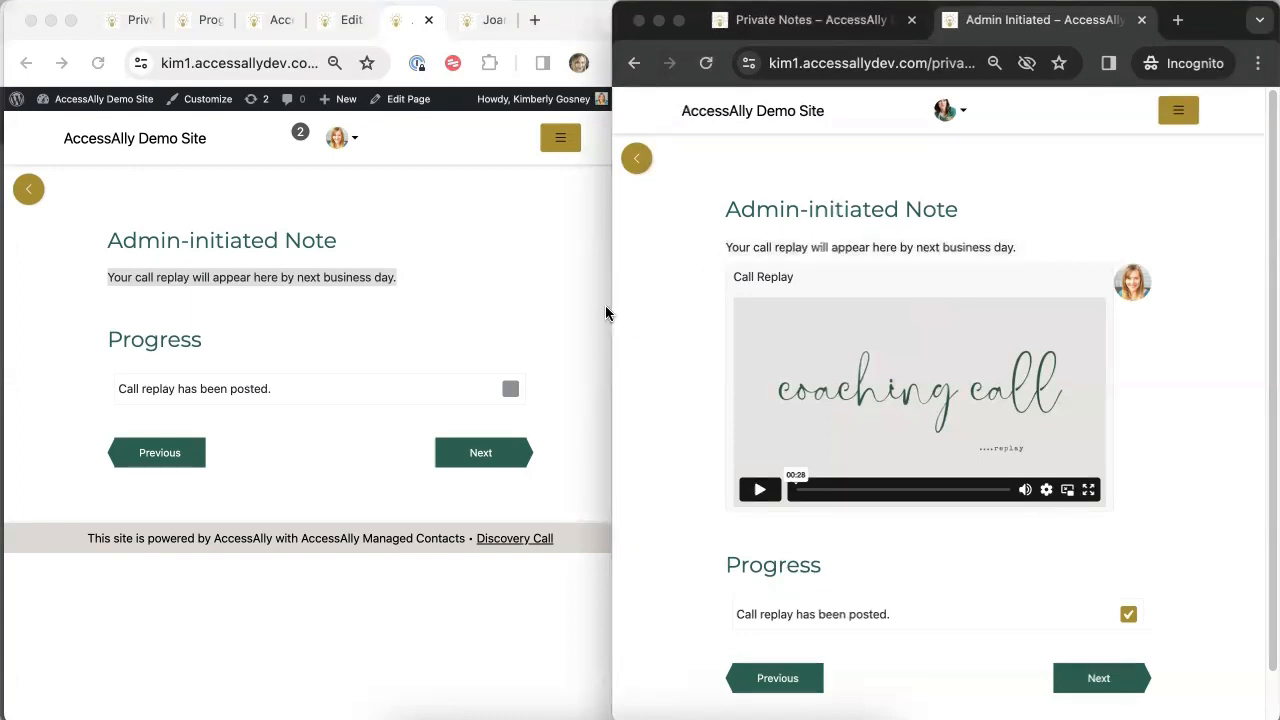
# - Open the admin's Admin Initiated page for editing and expand the Admin-initiated note in its ProgressAlly private notes settings
pyautogui.click(425, 257)
pyautogui.click(385, 100)
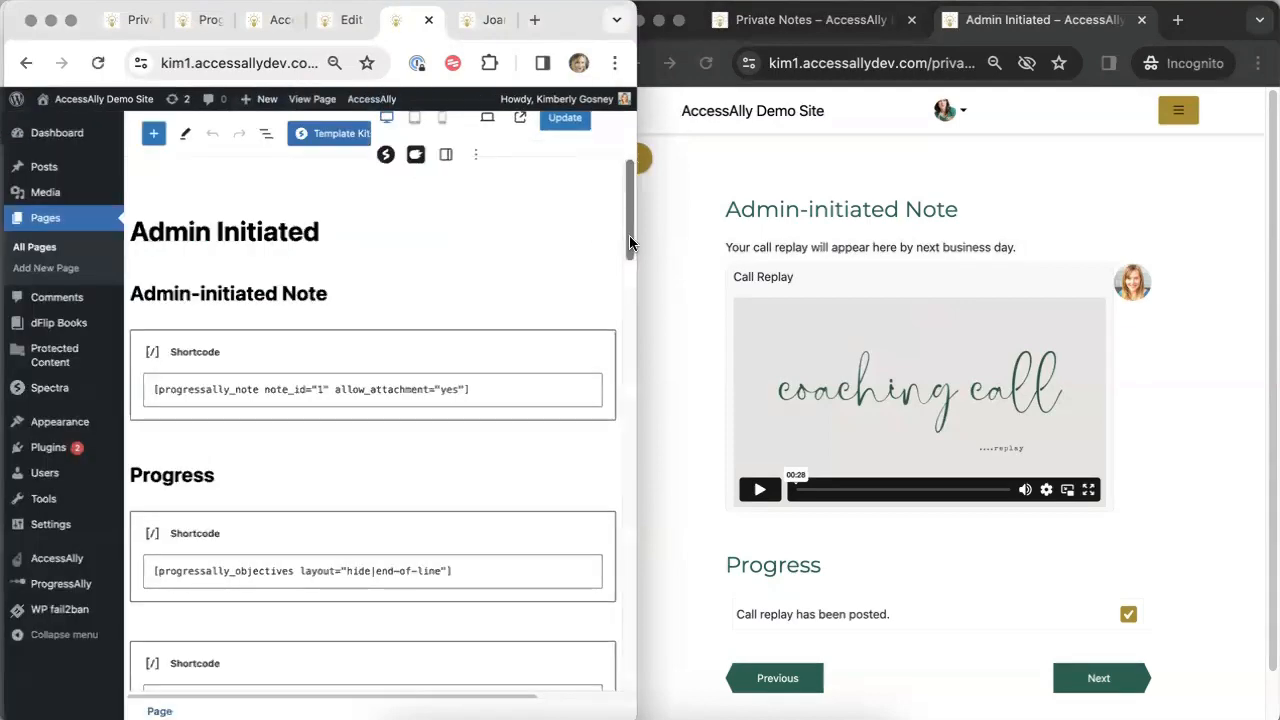
pyautogui.moveTo(631, 313); pyautogui.dragTo(636, 611)
pyautogui.click(205, 381)
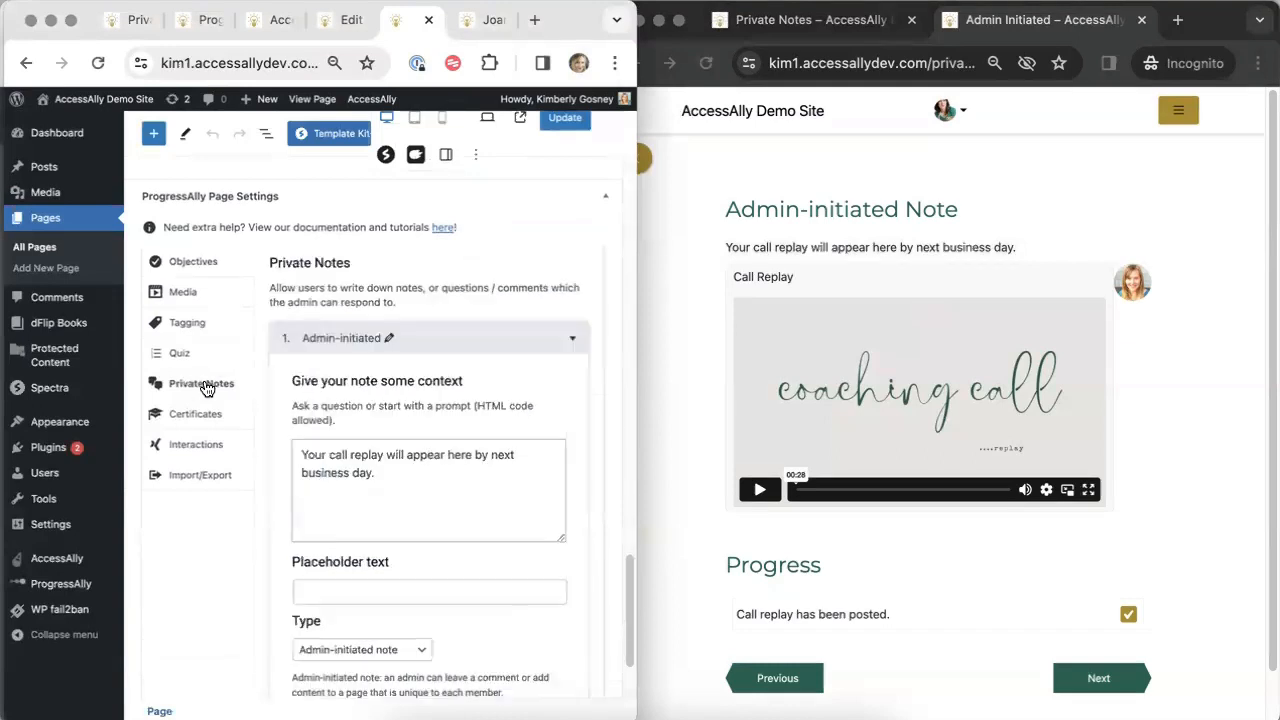
pyautogui.click(440, 350)
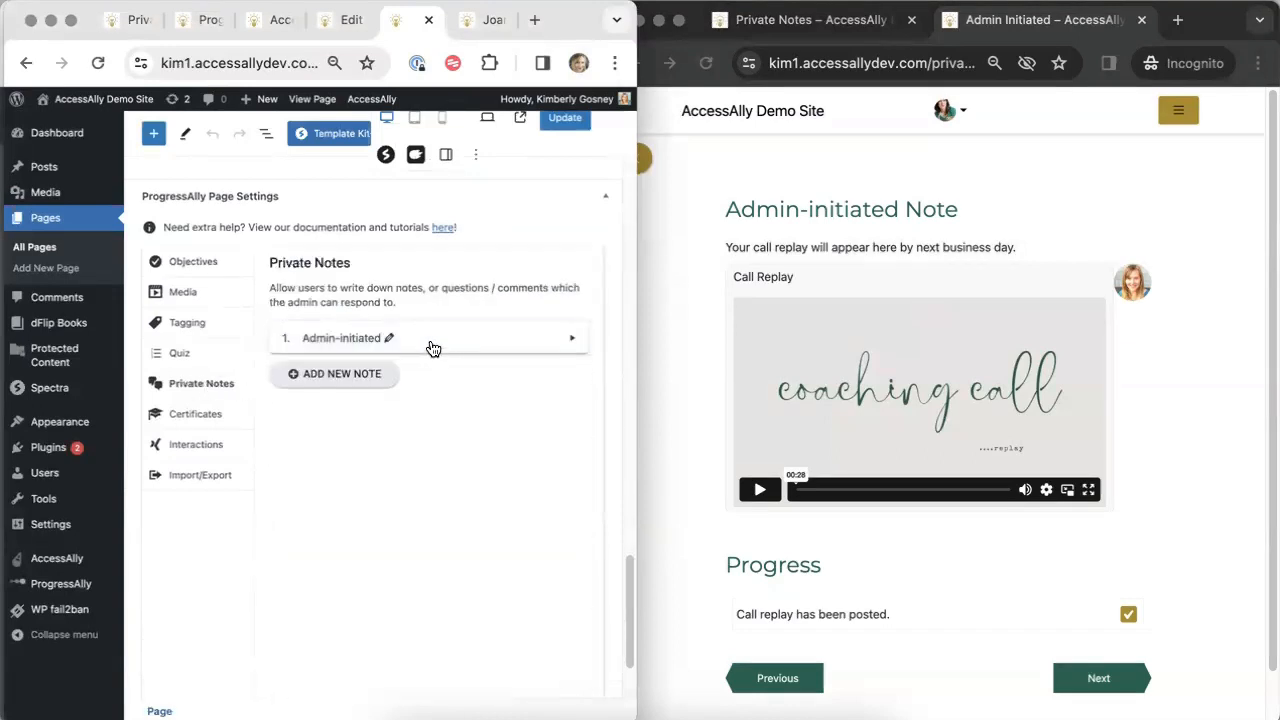
pyautogui.click(424, 342)
pyautogui.scroll(-3, 609, 492)
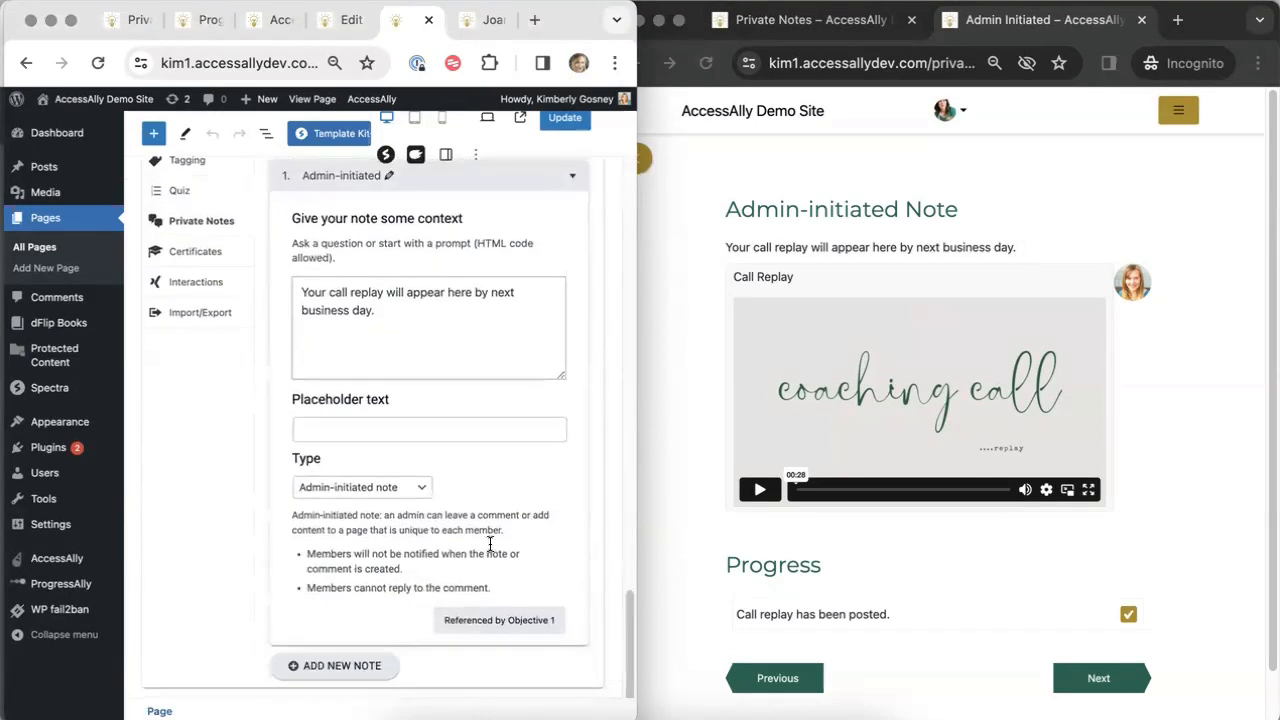
# - Review the Admin-initiated note's context prompt and placeholder text settings
pyautogui.click(378, 426)
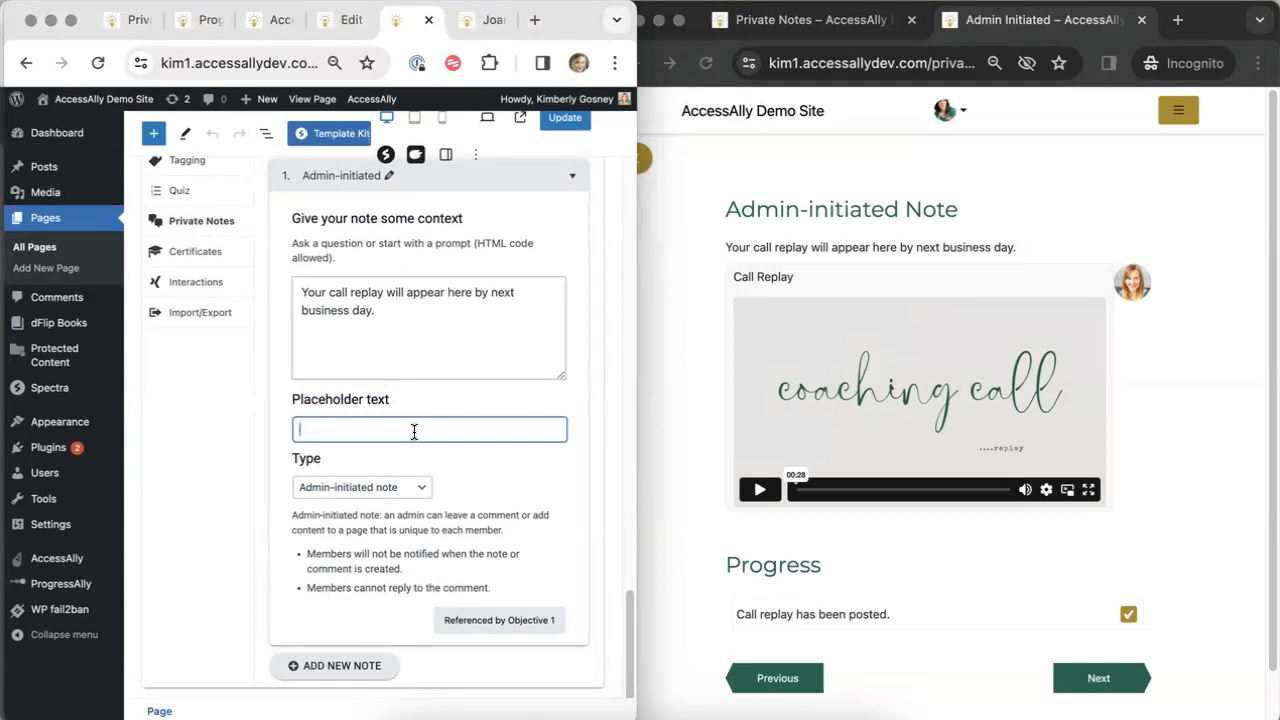
pyautogui.click(406, 323)
pyautogui.moveTo(375, 311); pyautogui.dragTo(279, 291)
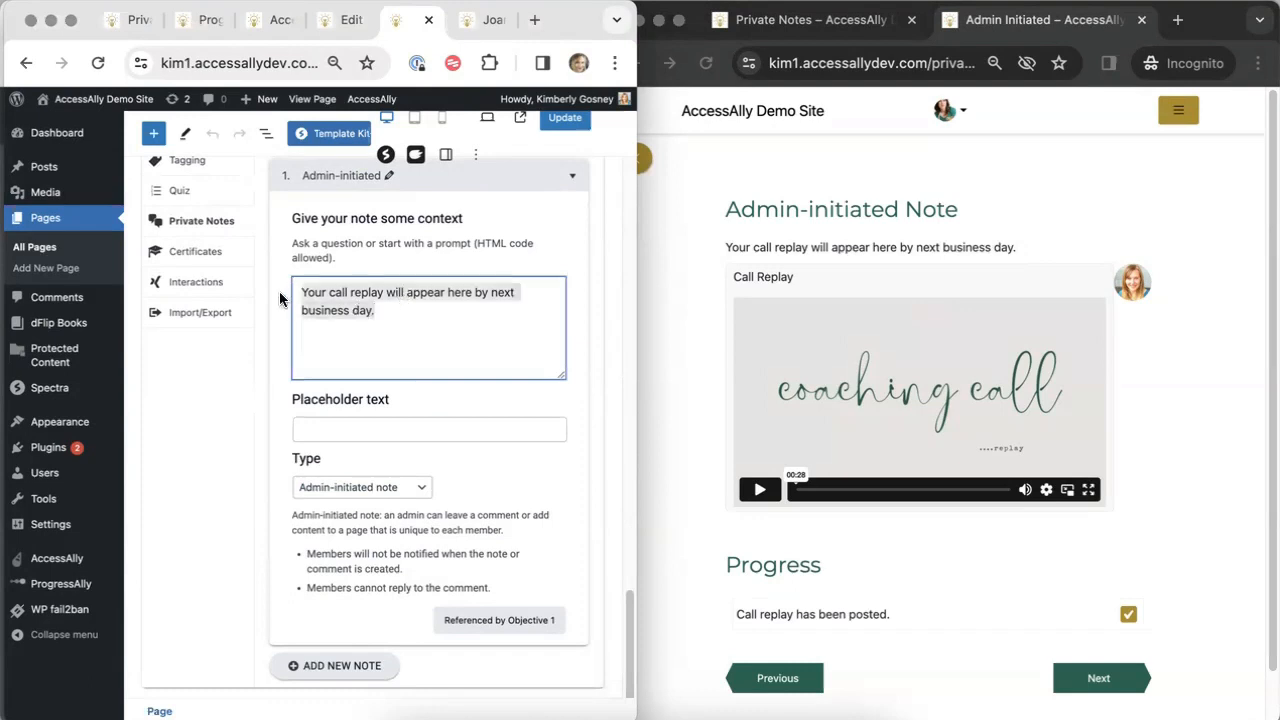
pyautogui.click(347, 428)
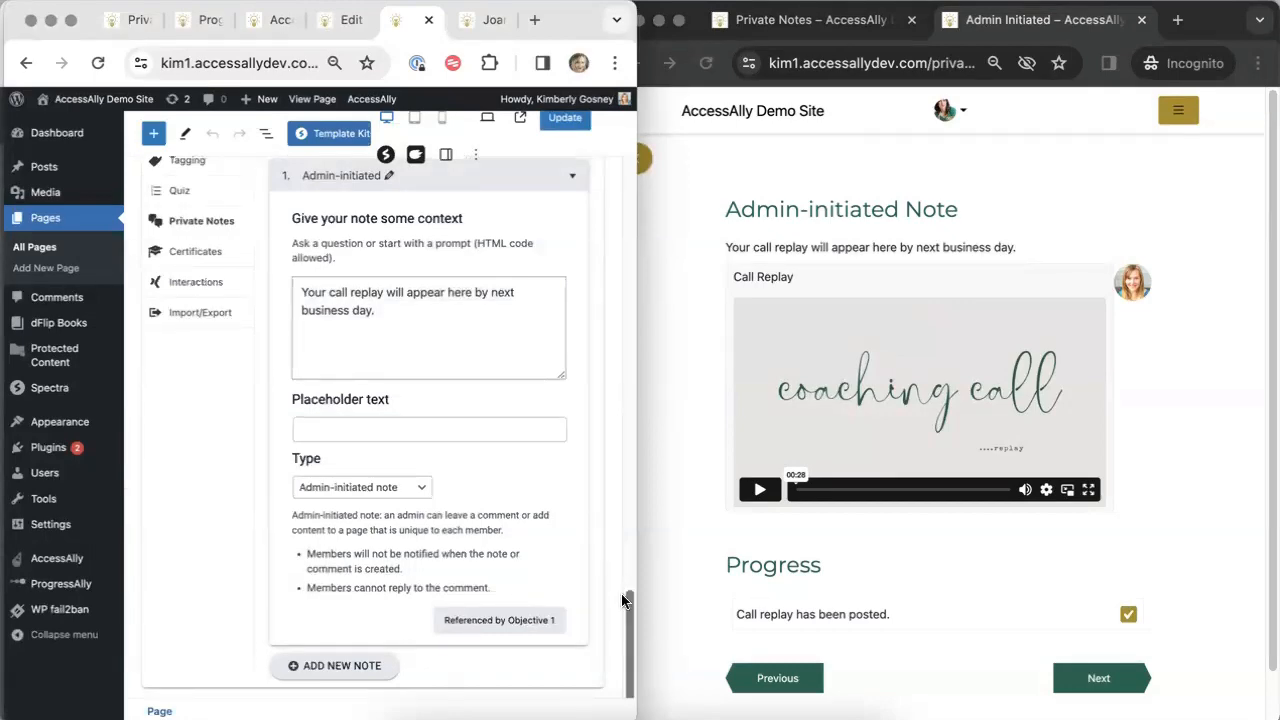
# - Generate and copy a Private Note shortcode for the current post's "1. Admin-initiated" note, and close the shortcode dialog
pyautogui.moveTo(628, 600); pyautogui.dragTo(543, 153)
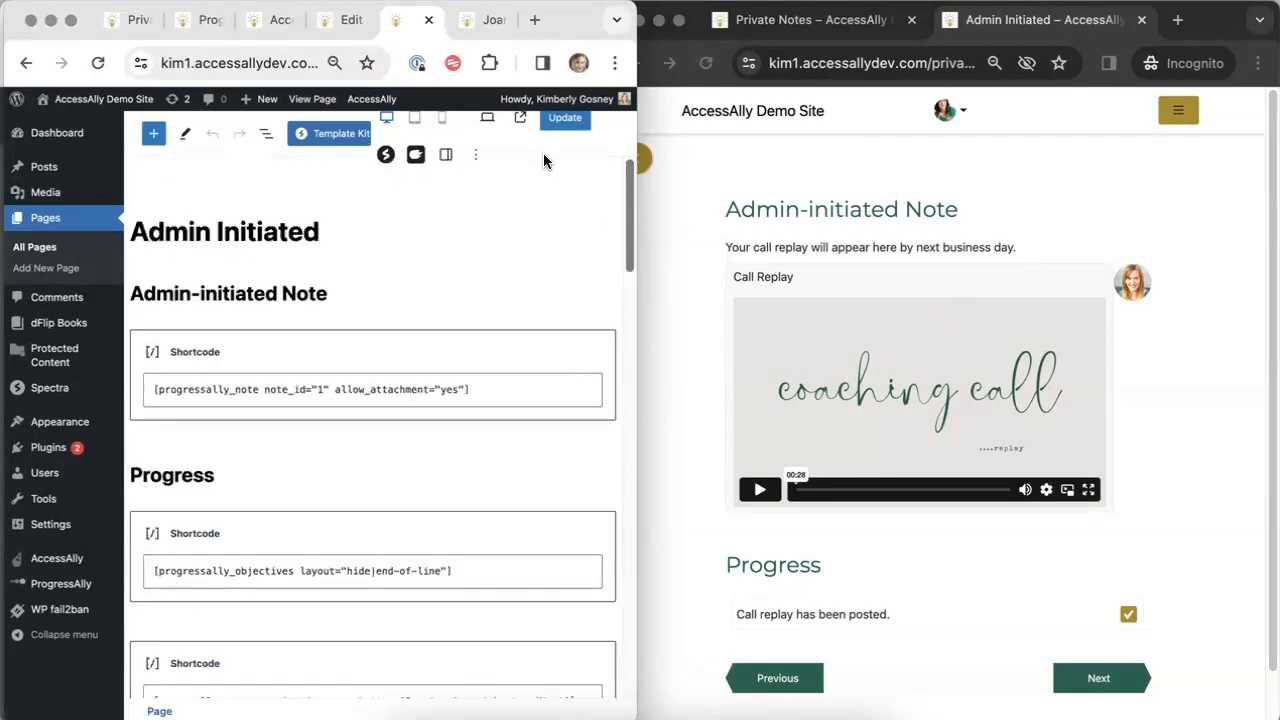
pyautogui.moveTo(372, 100)
pyautogui.click(367, 122)
pyautogui.click(349, 300)
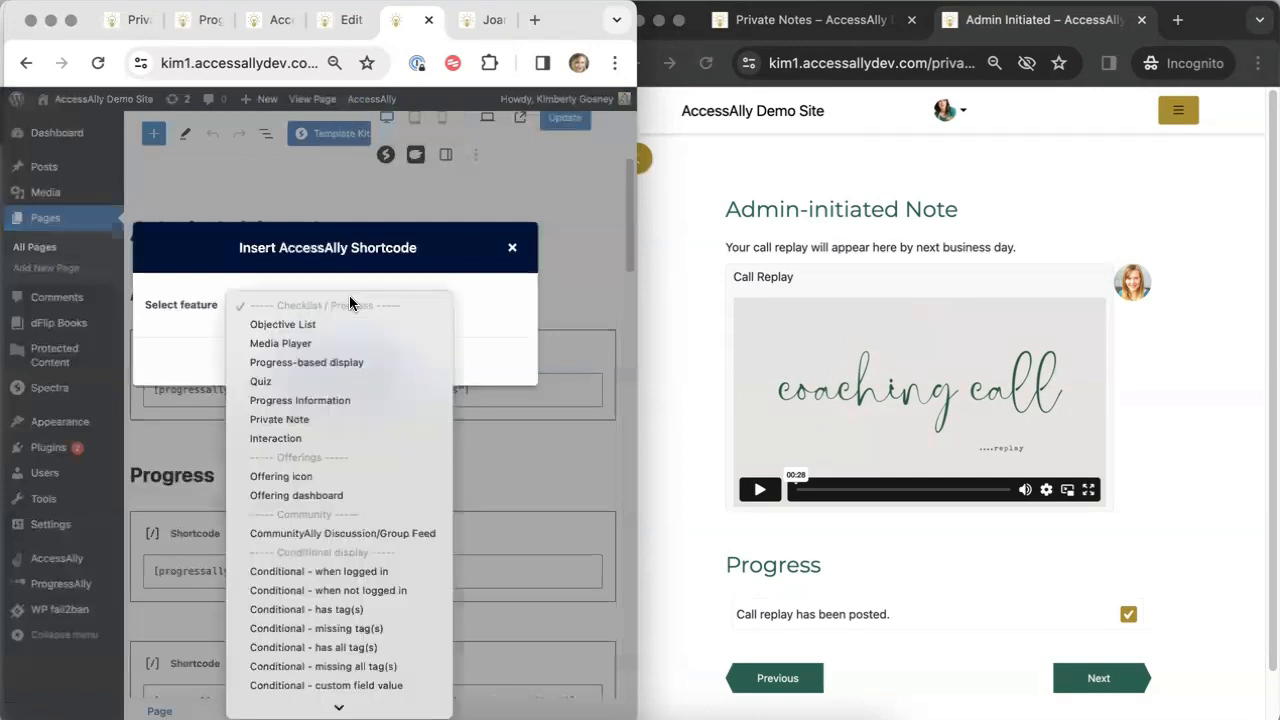
pyautogui.click(305, 418)
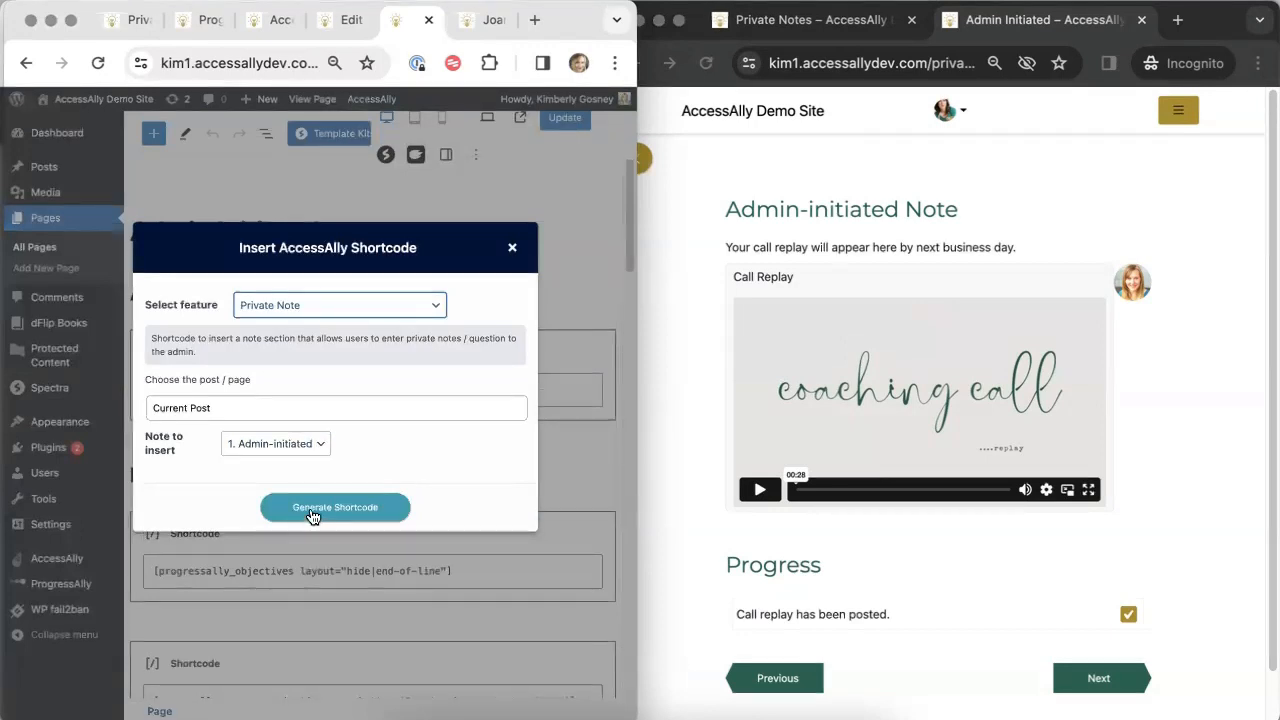
pyautogui.click(313, 515)
pyautogui.click(482, 556)
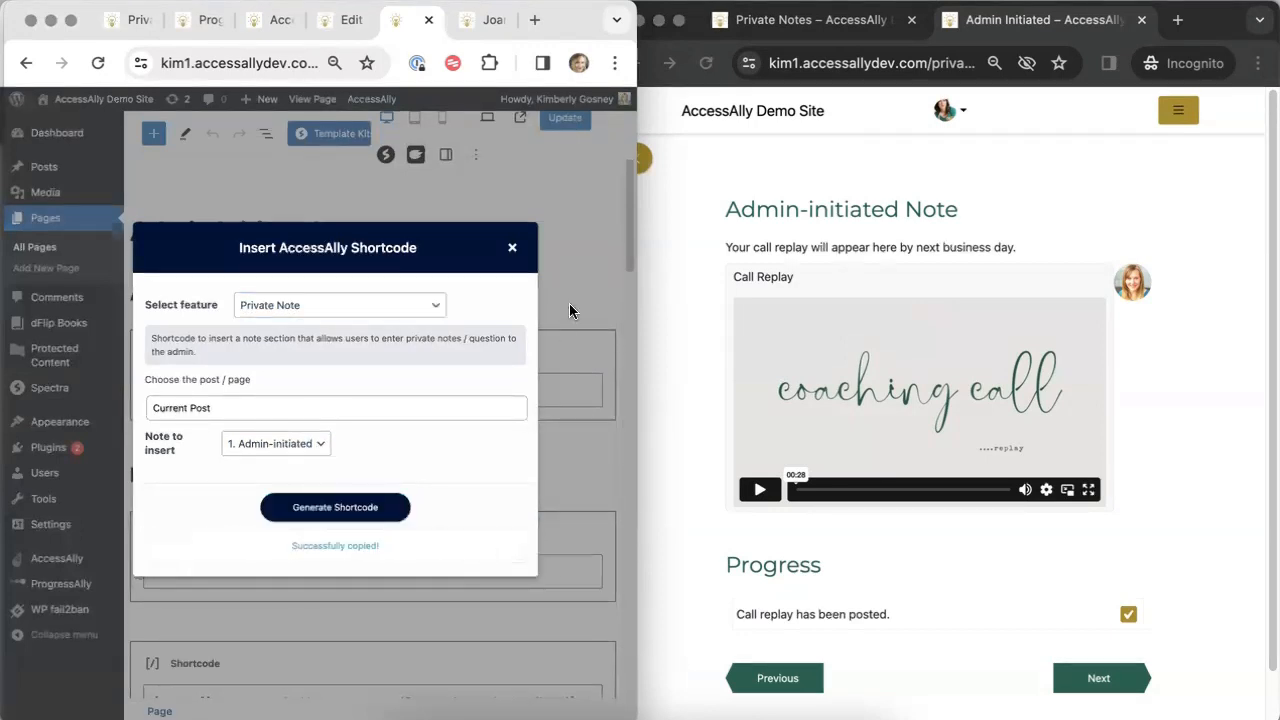
pyautogui.click(569, 255)
# - In ProgressAlly's private notes, initiate a note for the Admin Initiated (2917) page's "1. Admin-initiated" note
pyautogui.moveTo(60, 590)
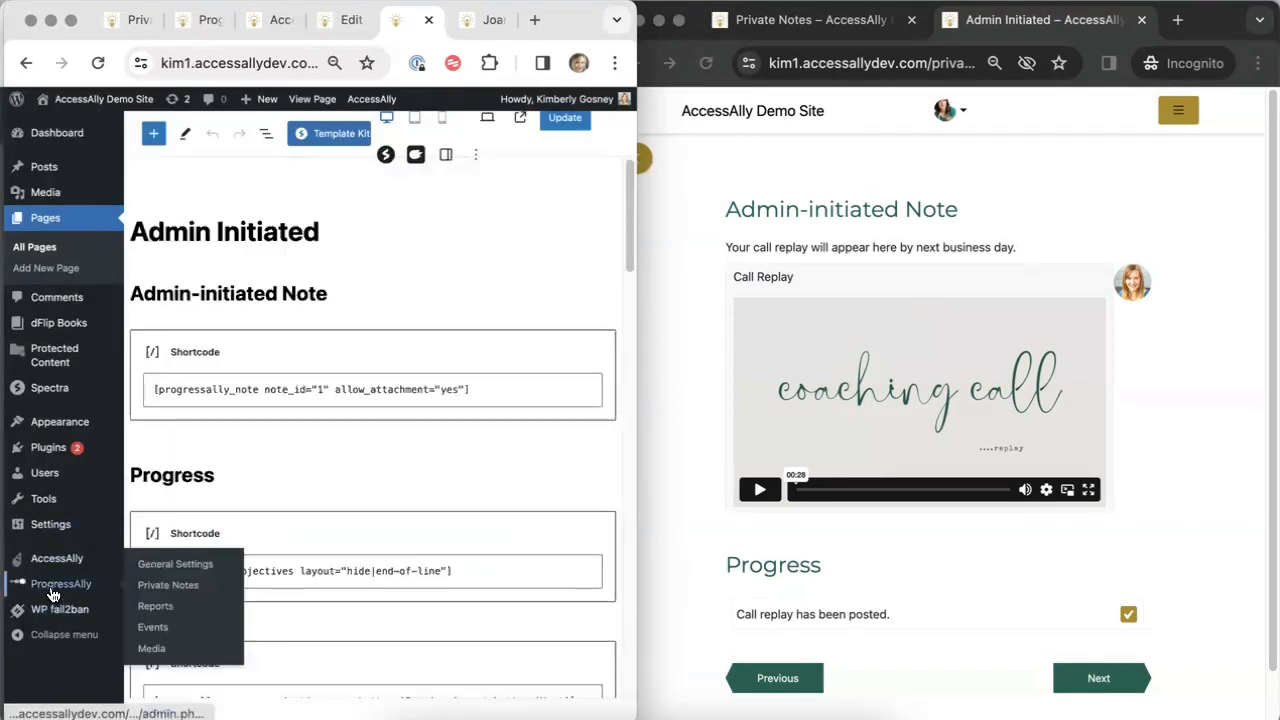
pyautogui.click(195, 590)
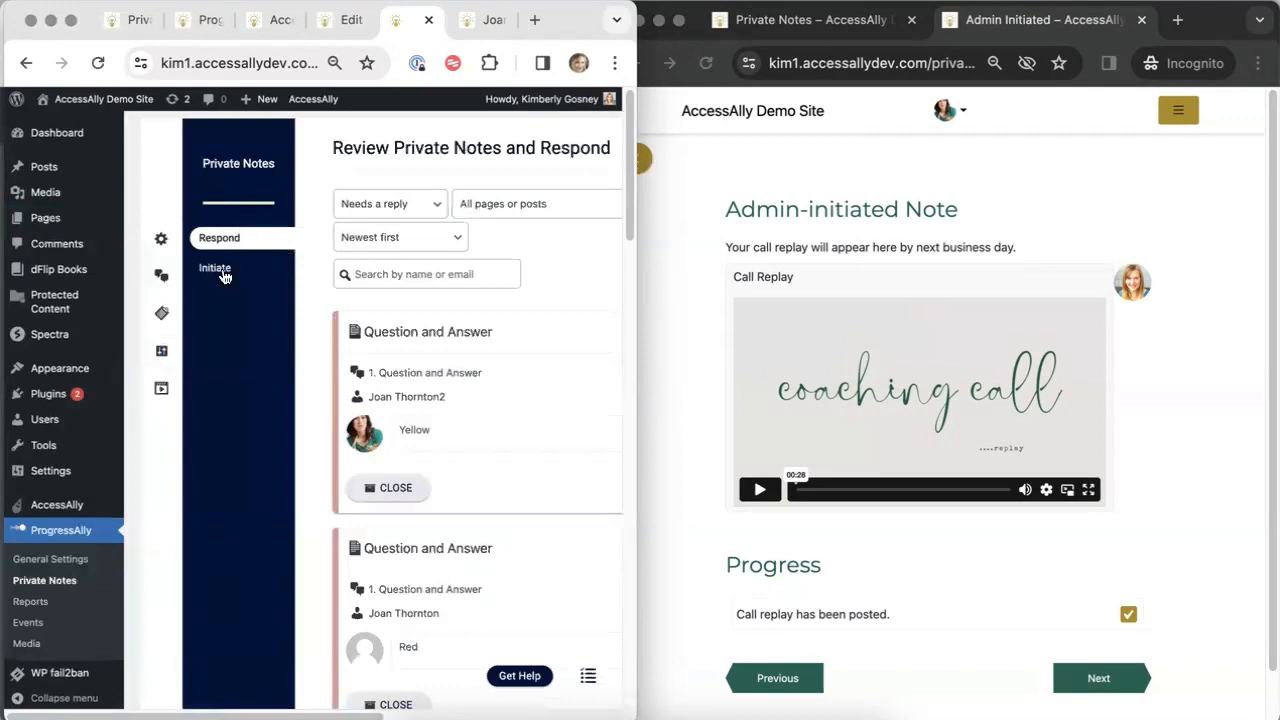
pyautogui.click(220, 268)
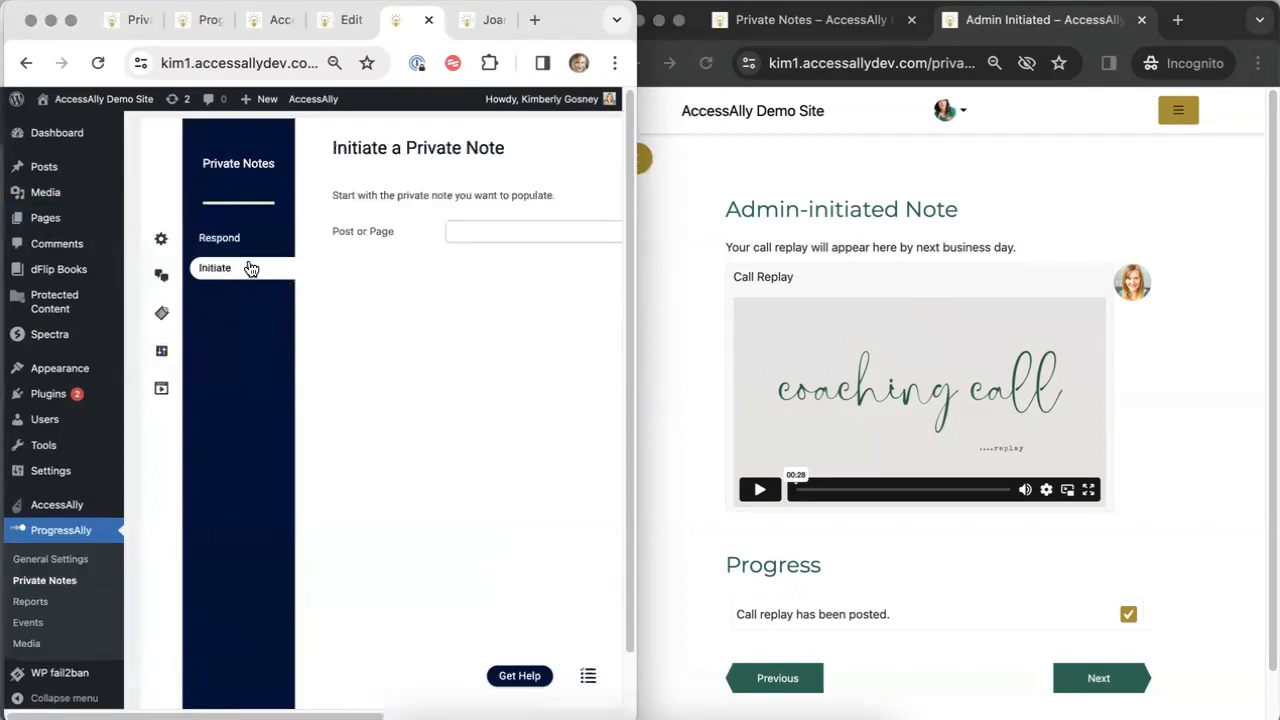
pyautogui.click(485, 230)
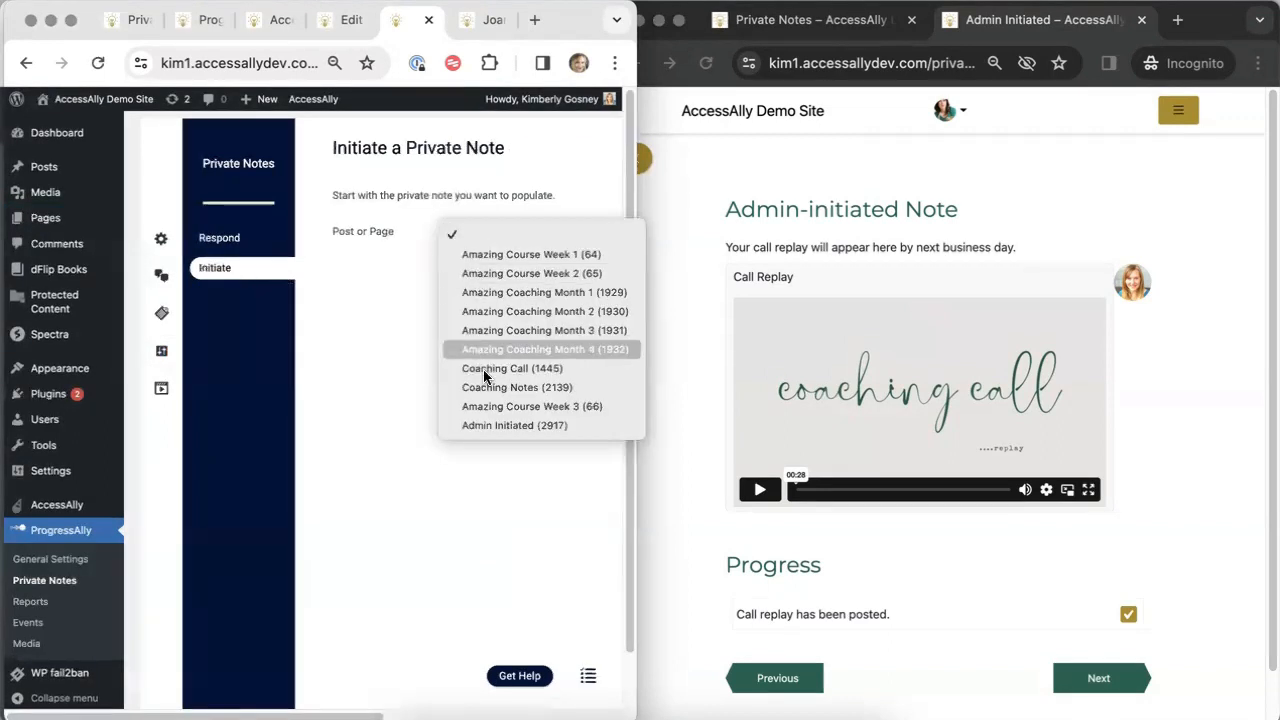
pyautogui.click(501, 427)
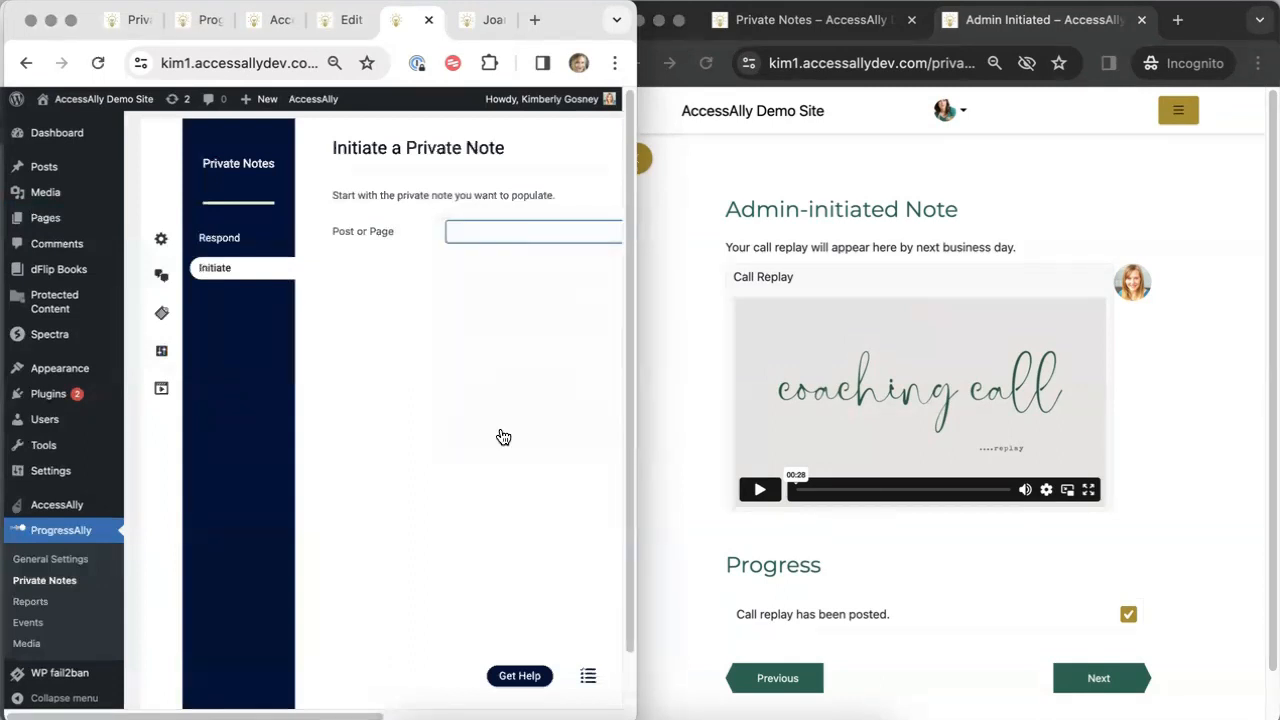
pyautogui.click(422, 302)
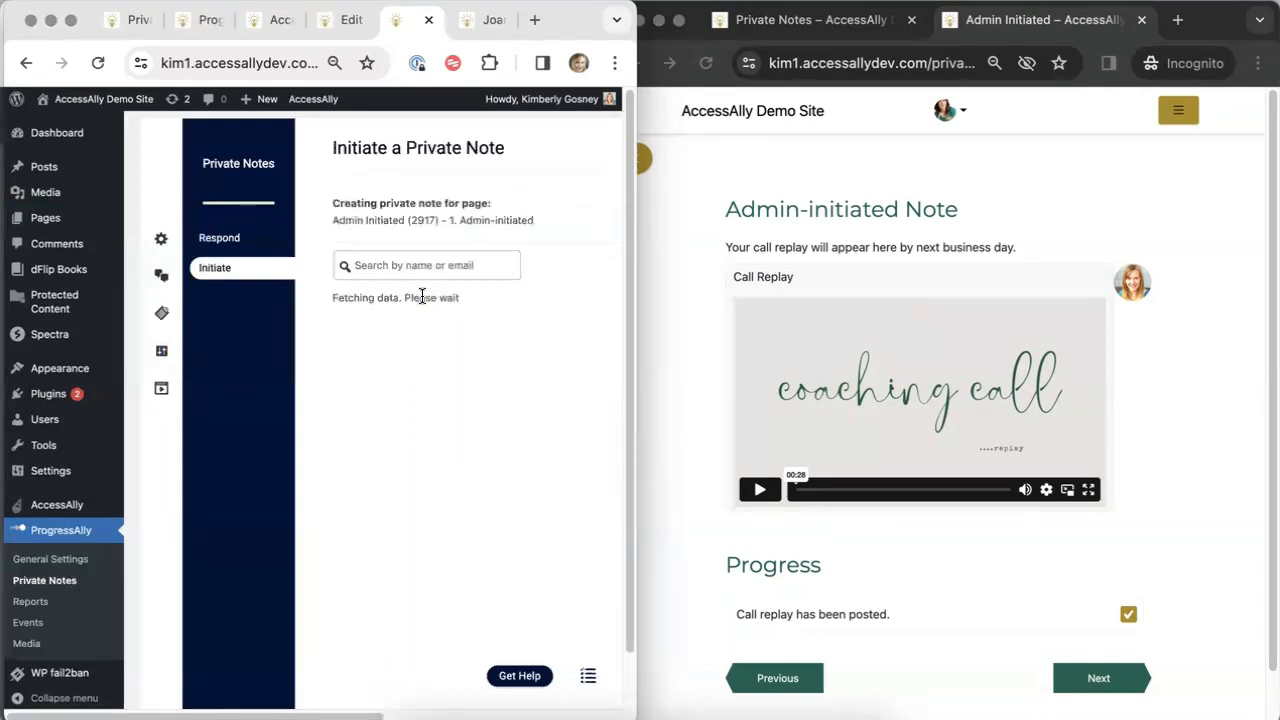
# - Add a note for the first listed member, switching Enable HTML code on and off again
pyautogui.moveTo(380, 716); pyautogui.dragTo(557, 714)
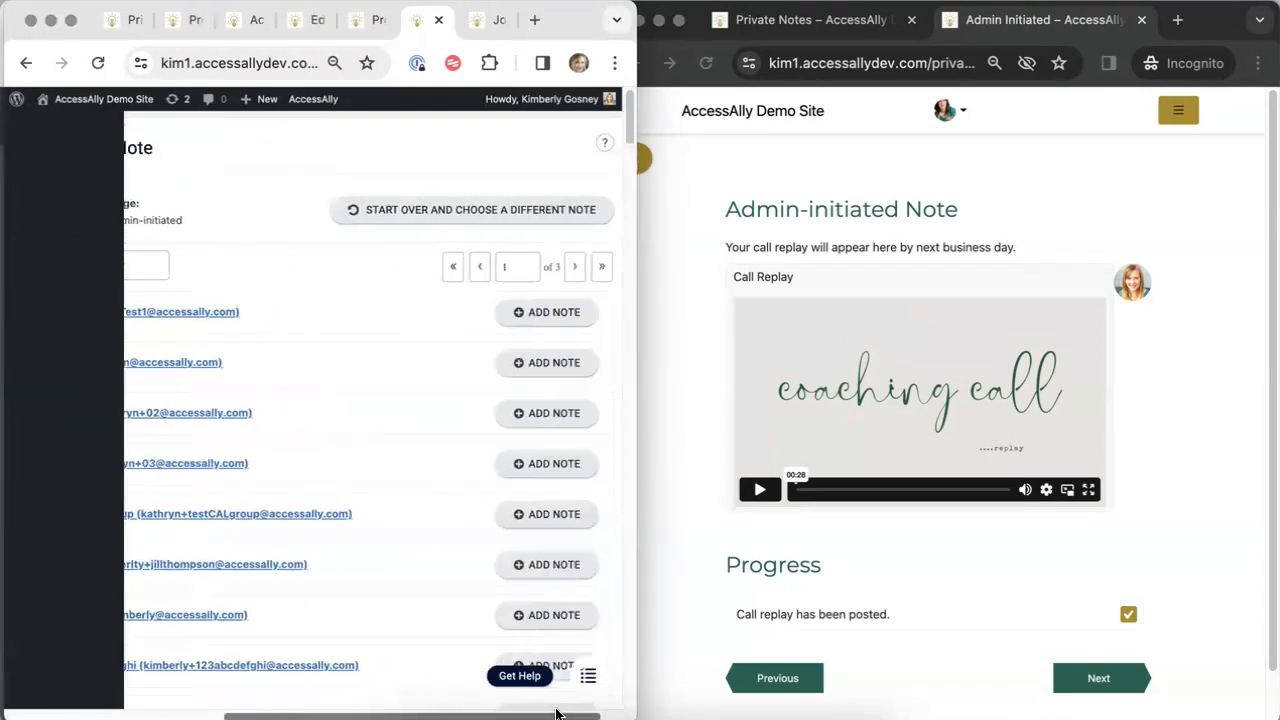
pyautogui.click(560, 312)
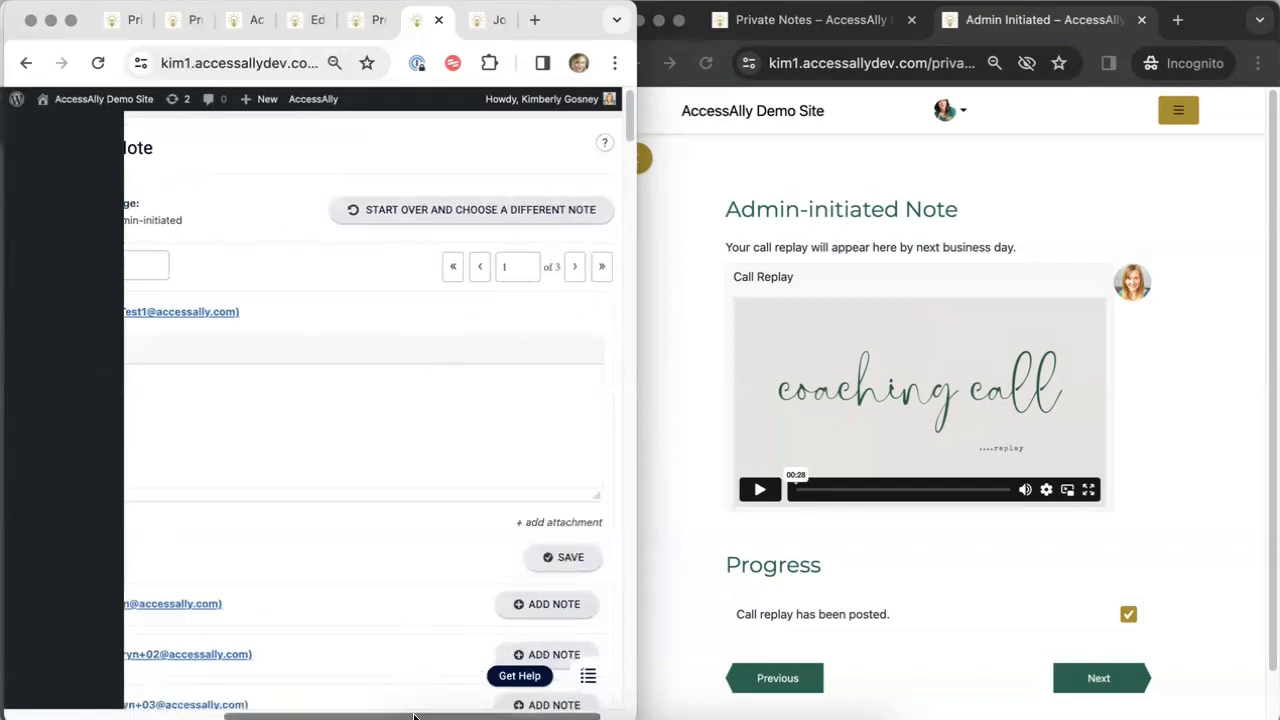
pyautogui.moveTo(420, 712); pyautogui.dragTo(245, 710)
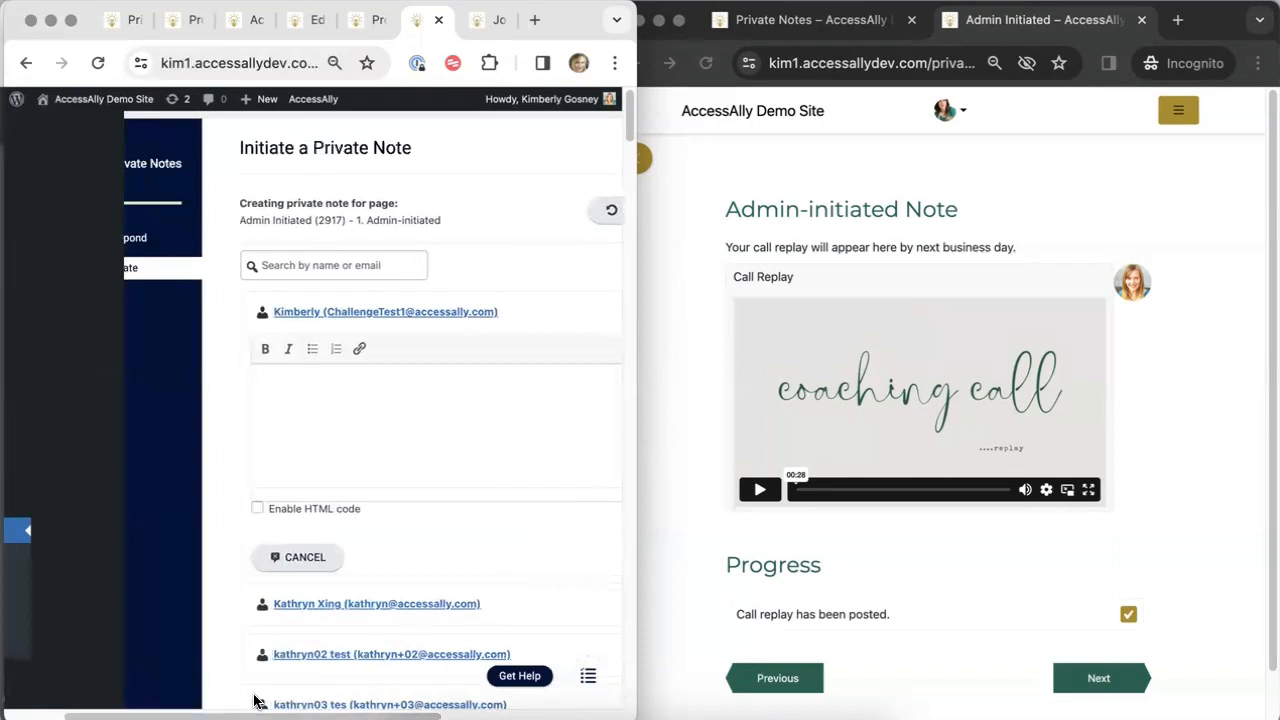
pyautogui.click(258, 509)
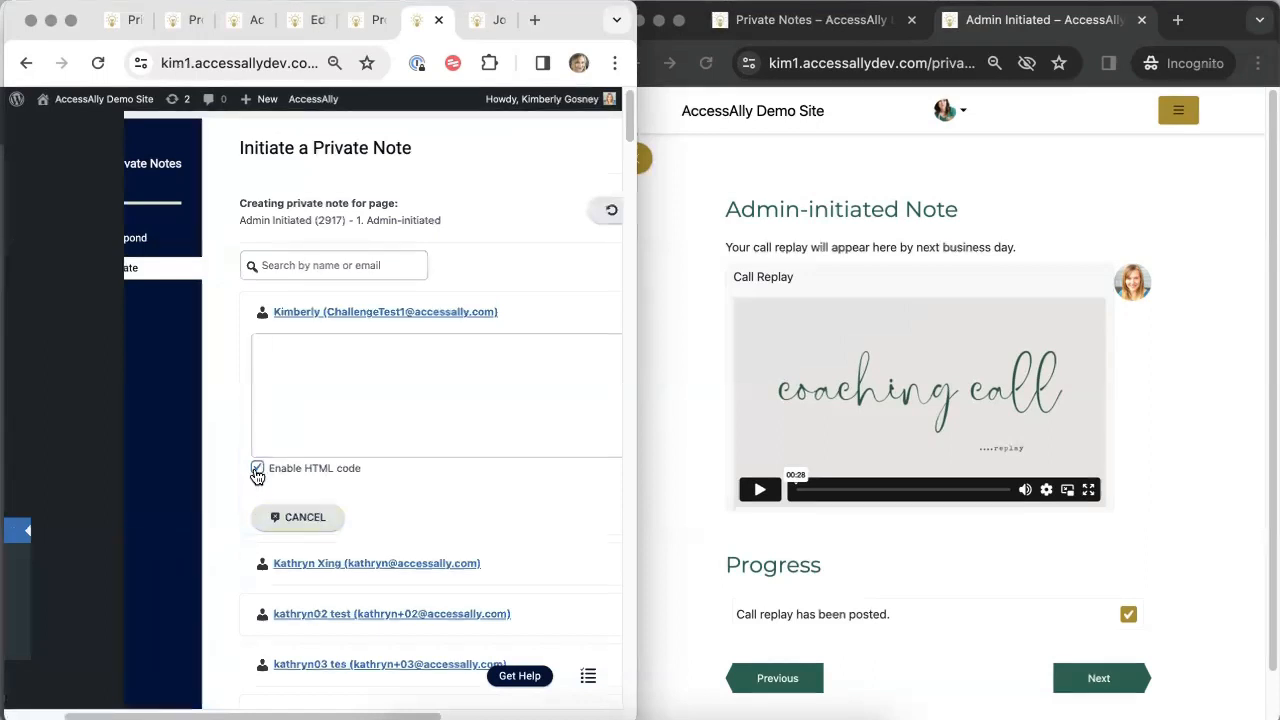
pyautogui.click(257, 468)
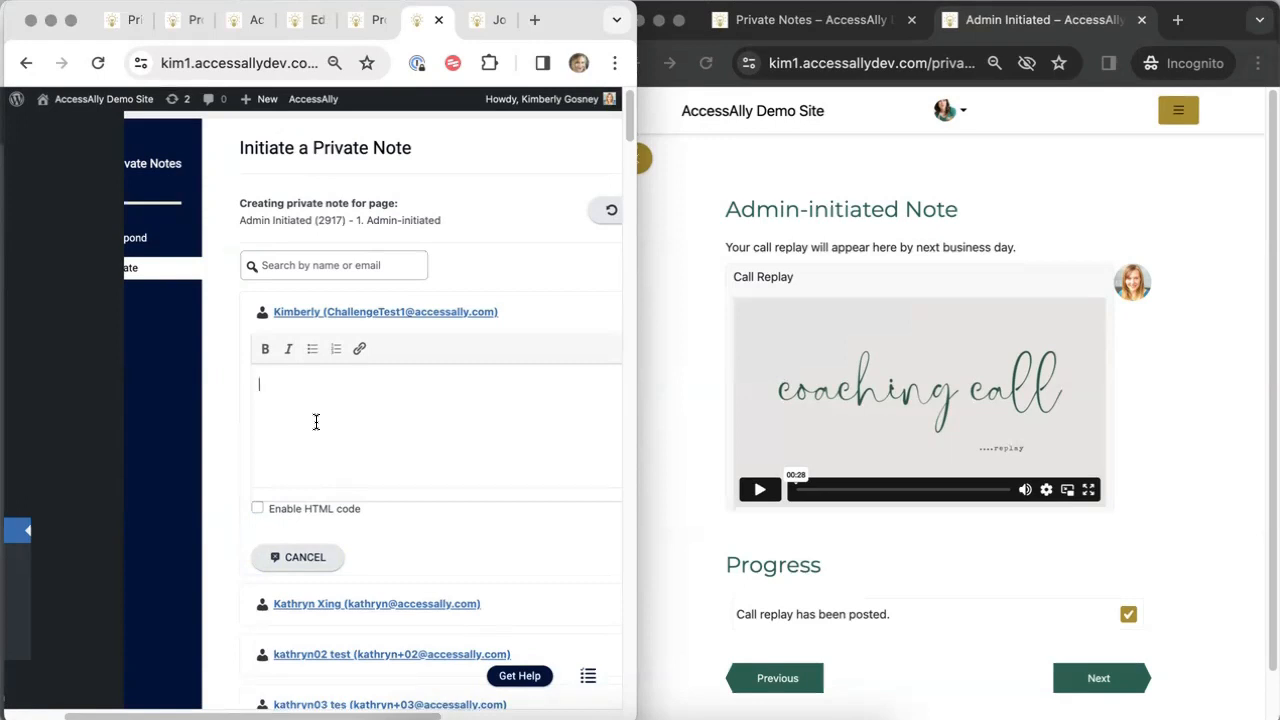
pyautogui.write("Here's a recipe on lemon chess p")
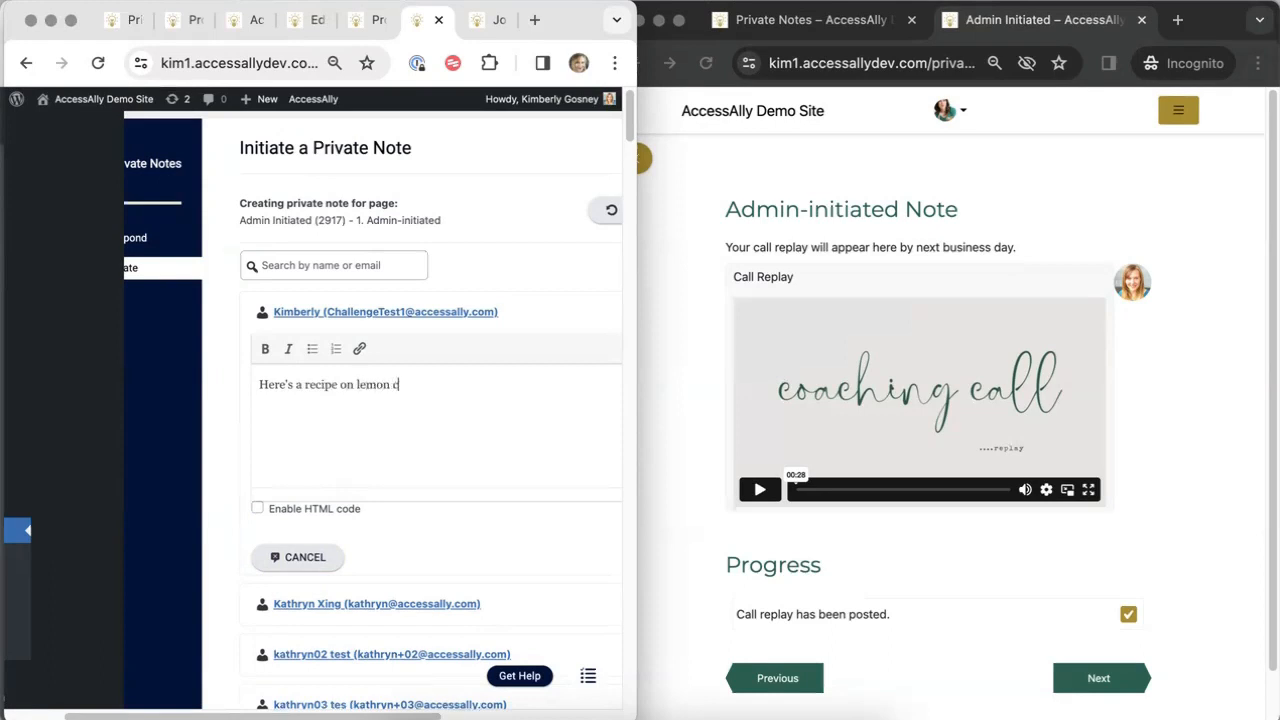
pyautogui.write('ie.')
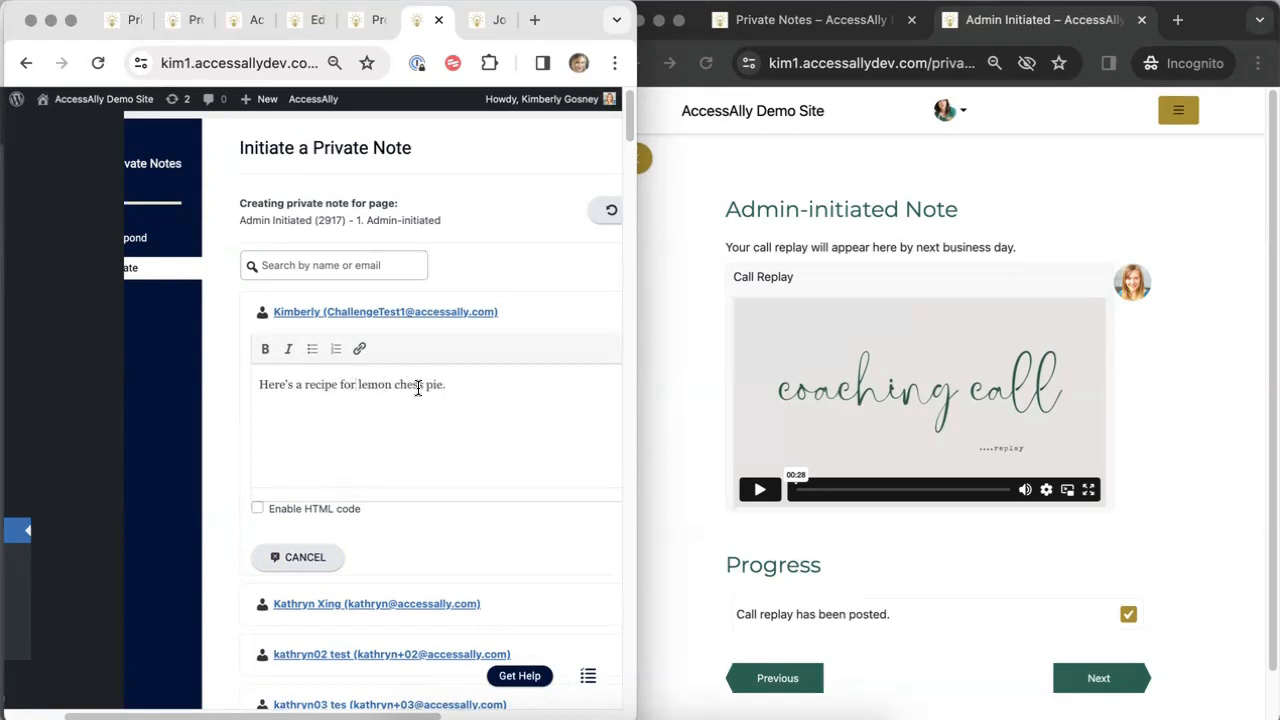
pyautogui.moveTo(442, 385); pyautogui.dragTo(355, 385)
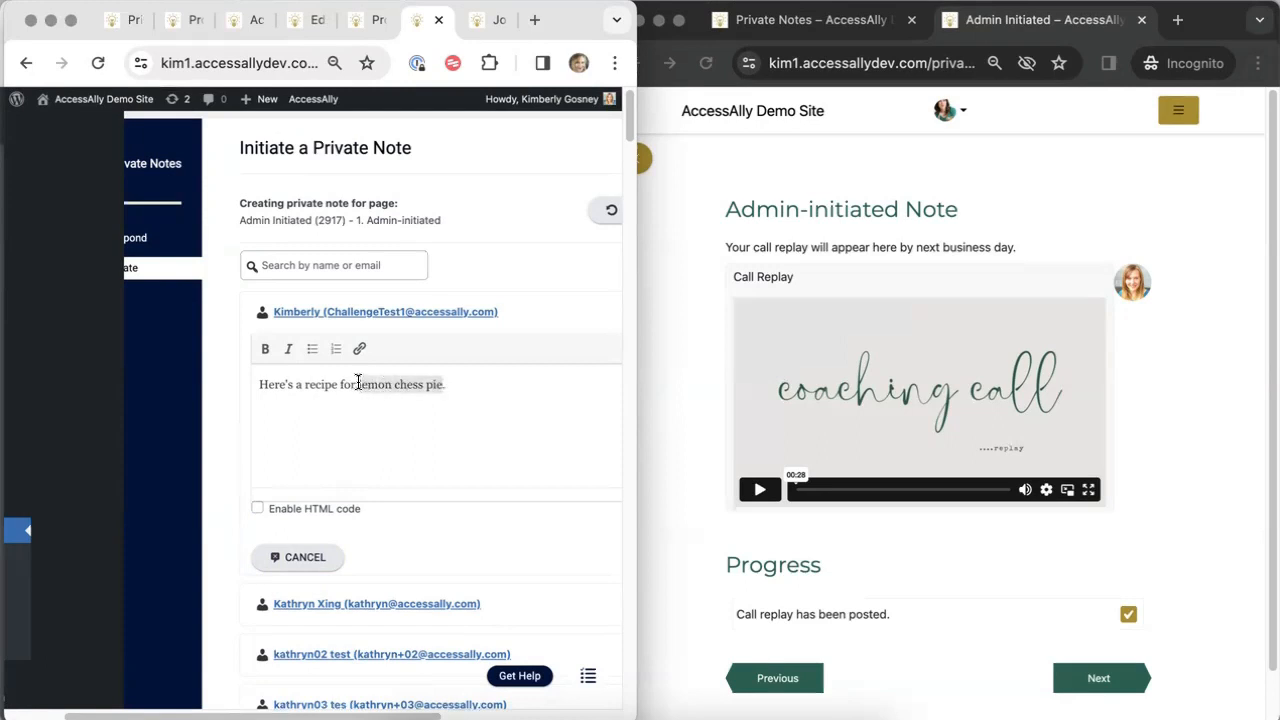
pyautogui.click(359, 349)
pyautogui.write('ps://allrecipes.com/lemon-chess-pie')
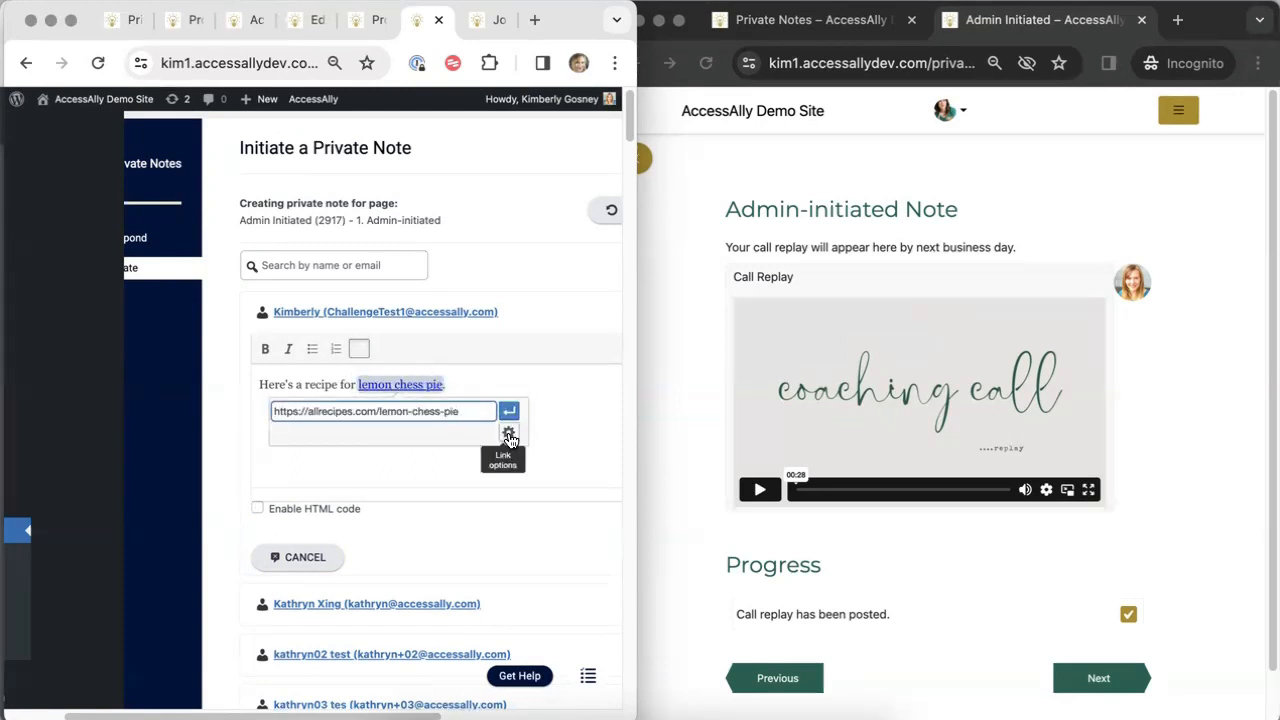
# - Set the lemon chess pie link to open in a new tab and save the member's note
pyautogui.click(508, 432)
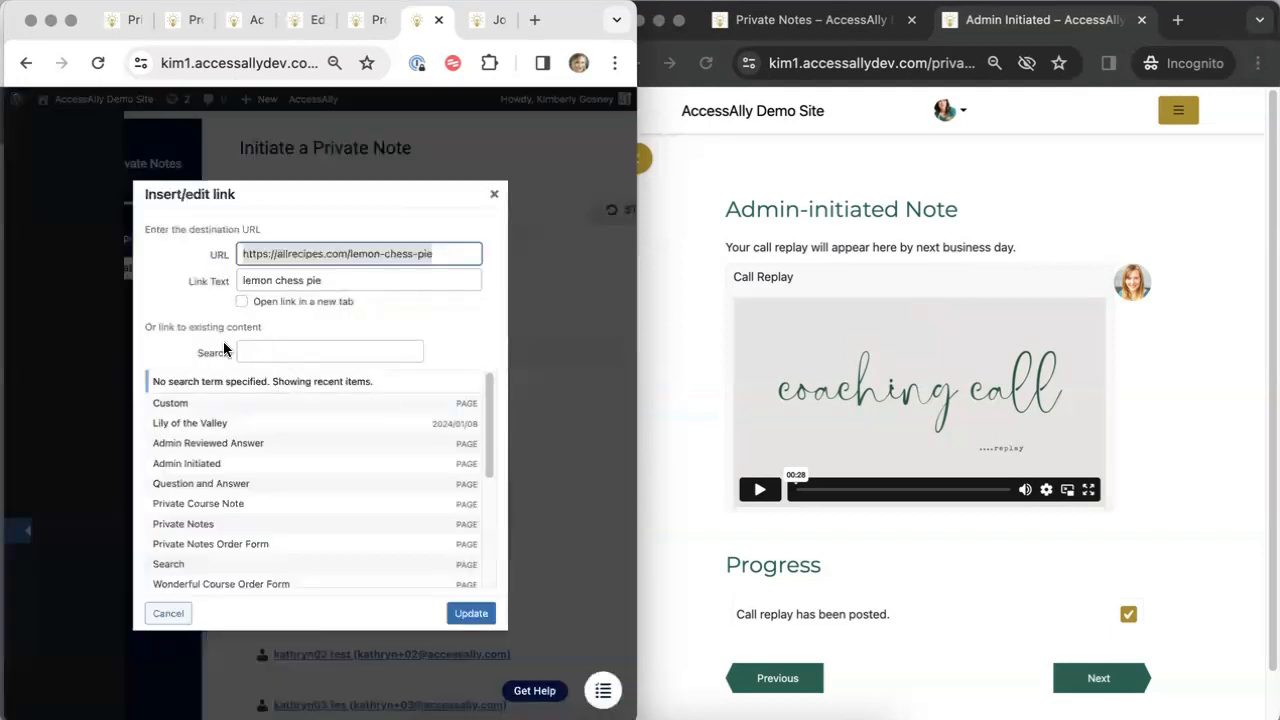
pyautogui.click(241, 301)
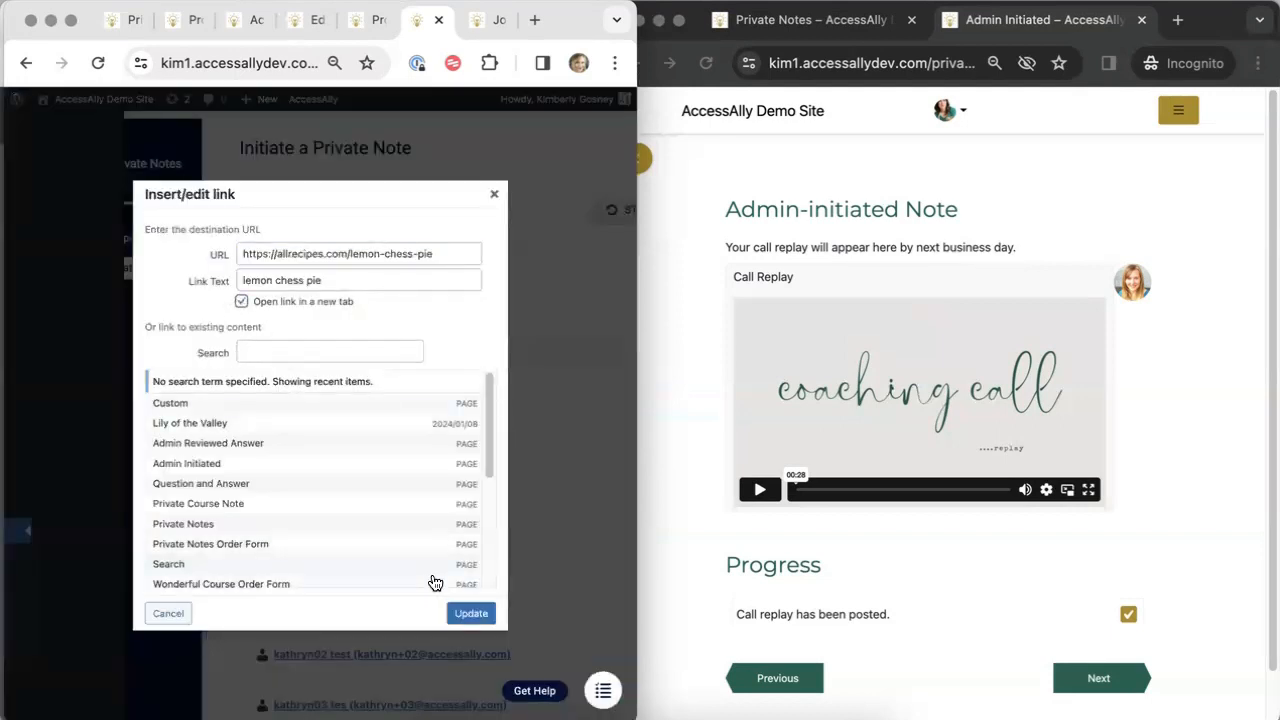
pyautogui.click(470, 611)
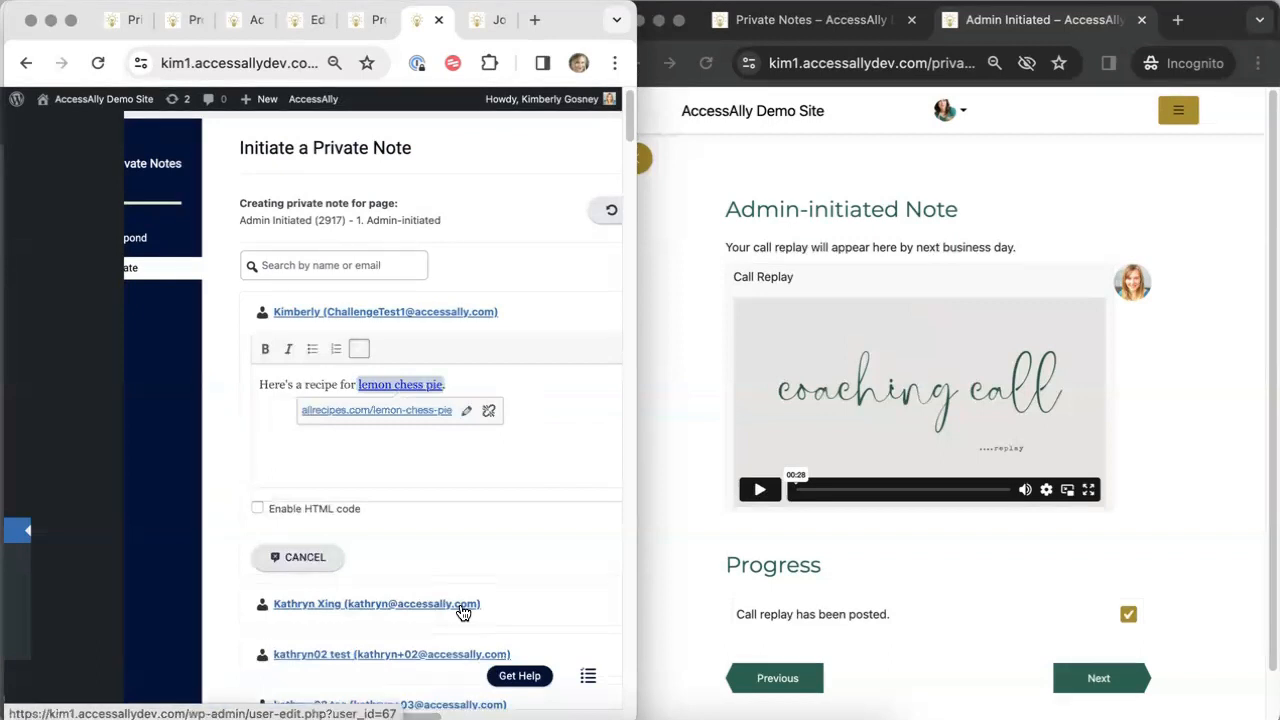
pyautogui.click(500, 443)
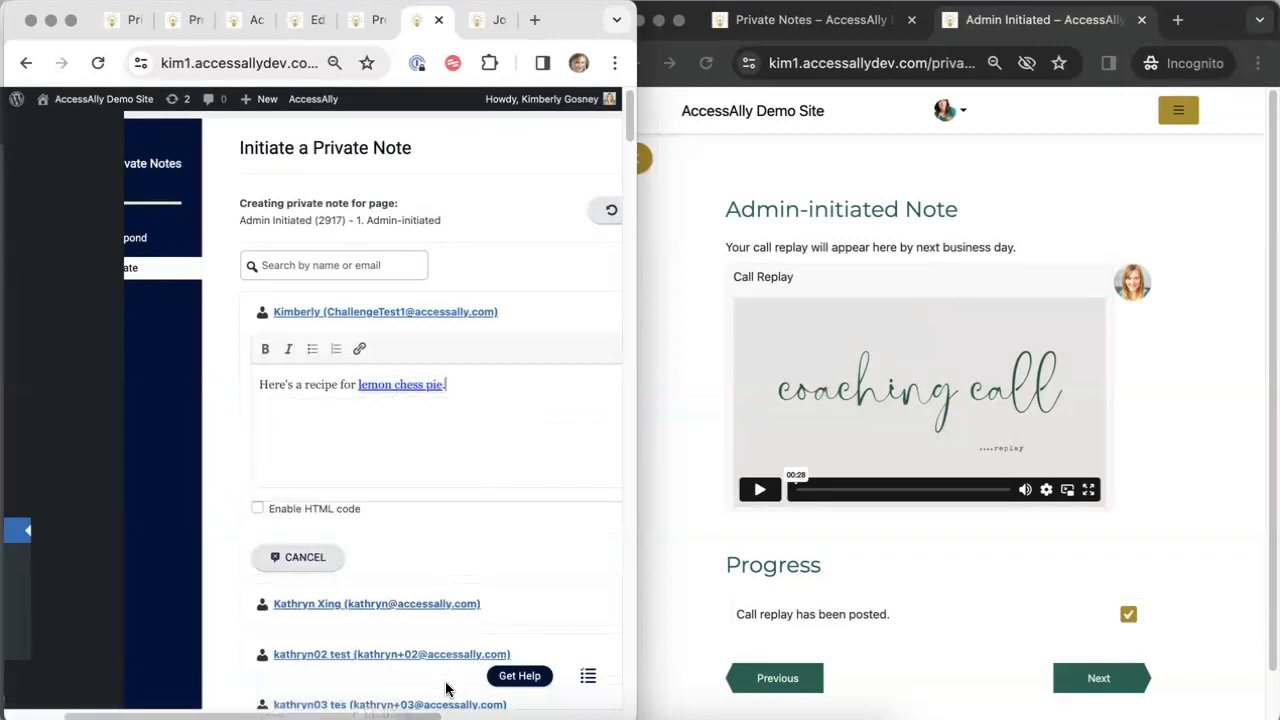
pyautogui.moveTo(425, 716); pyautogui.dragTo(595, 717)
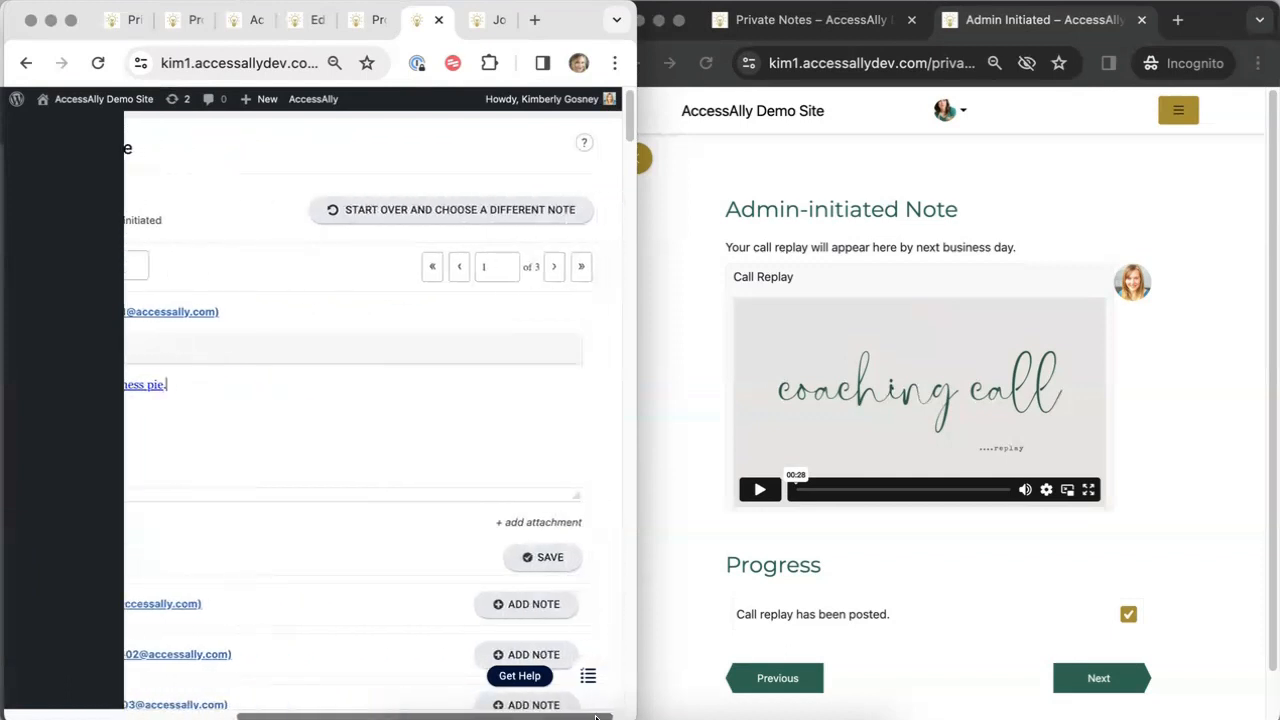
pyautogui.click(548, 558)
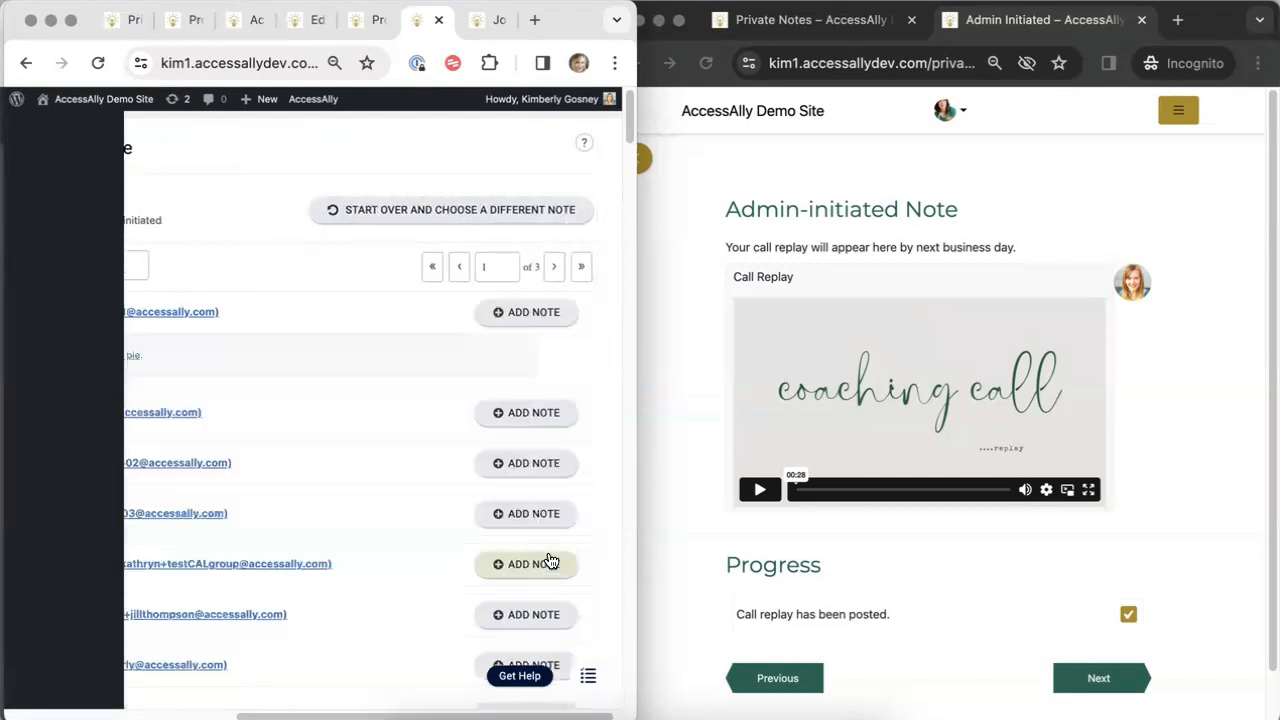
# - In the student's browser window, go to the Admin Reviewed Answer page through the course navigation
pyautogui.click(673, 313)
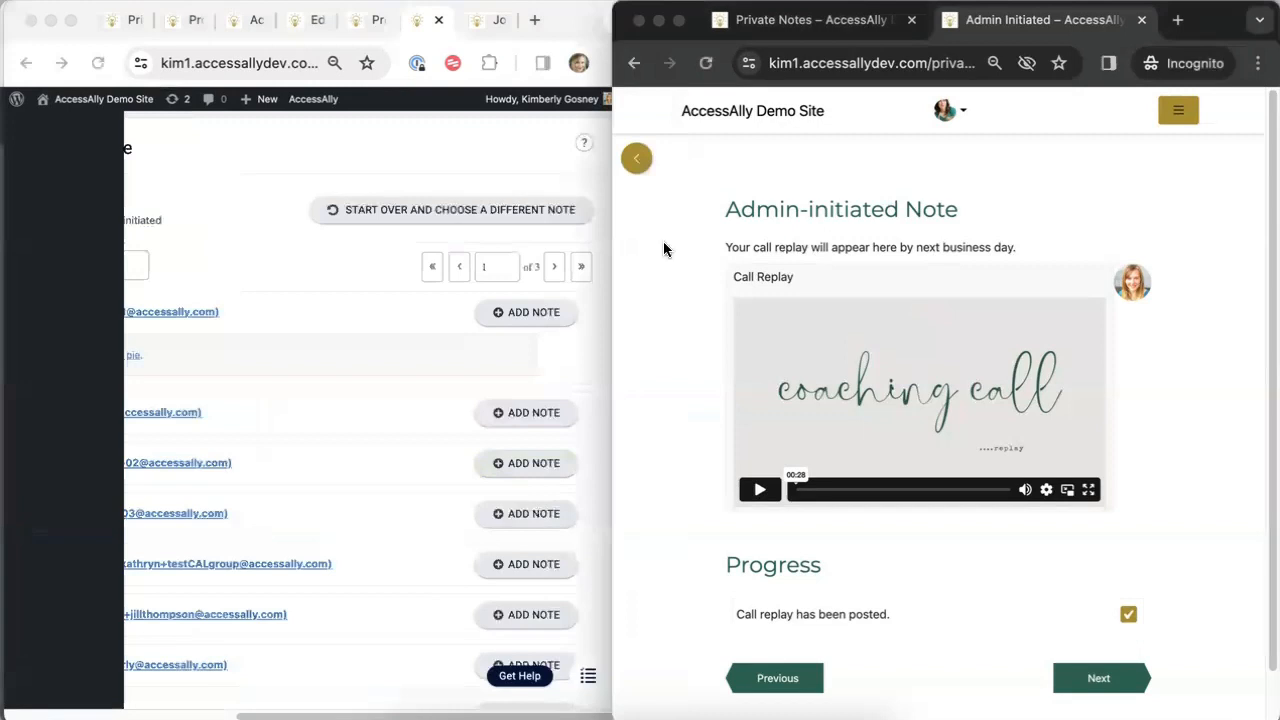
pyautogui.click(634, 160)
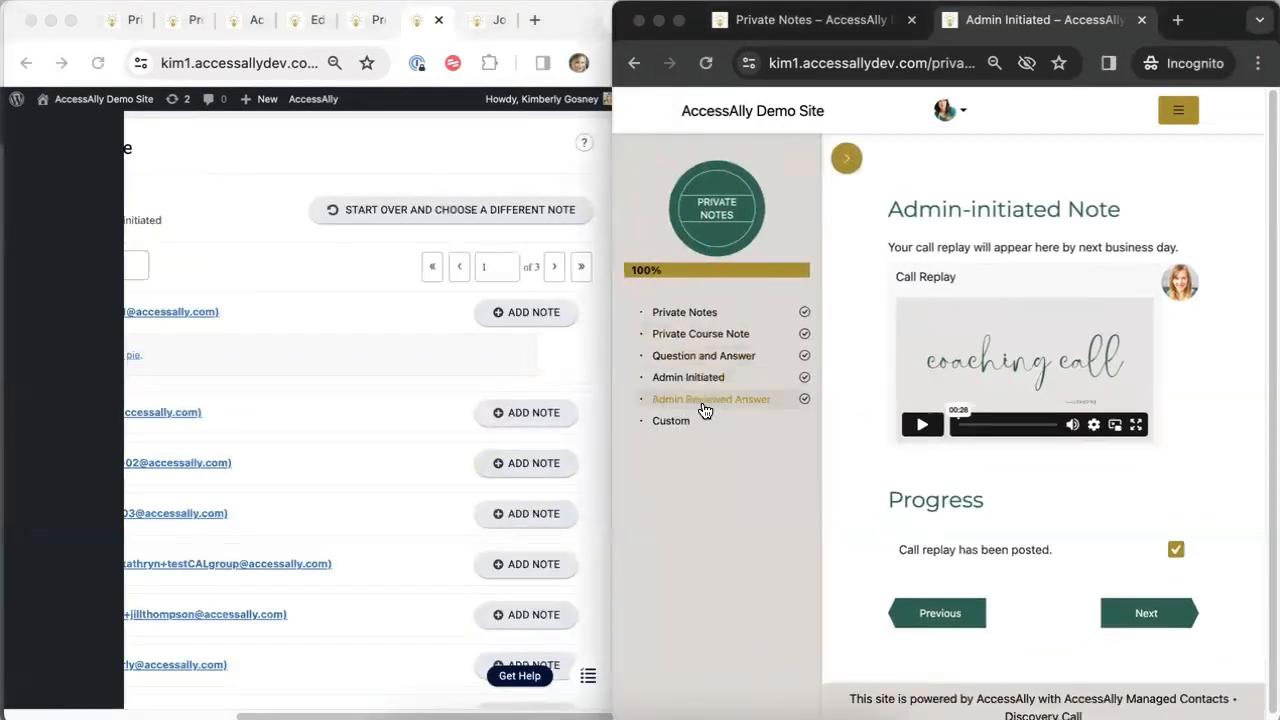
pyautogui.click(720, 403)
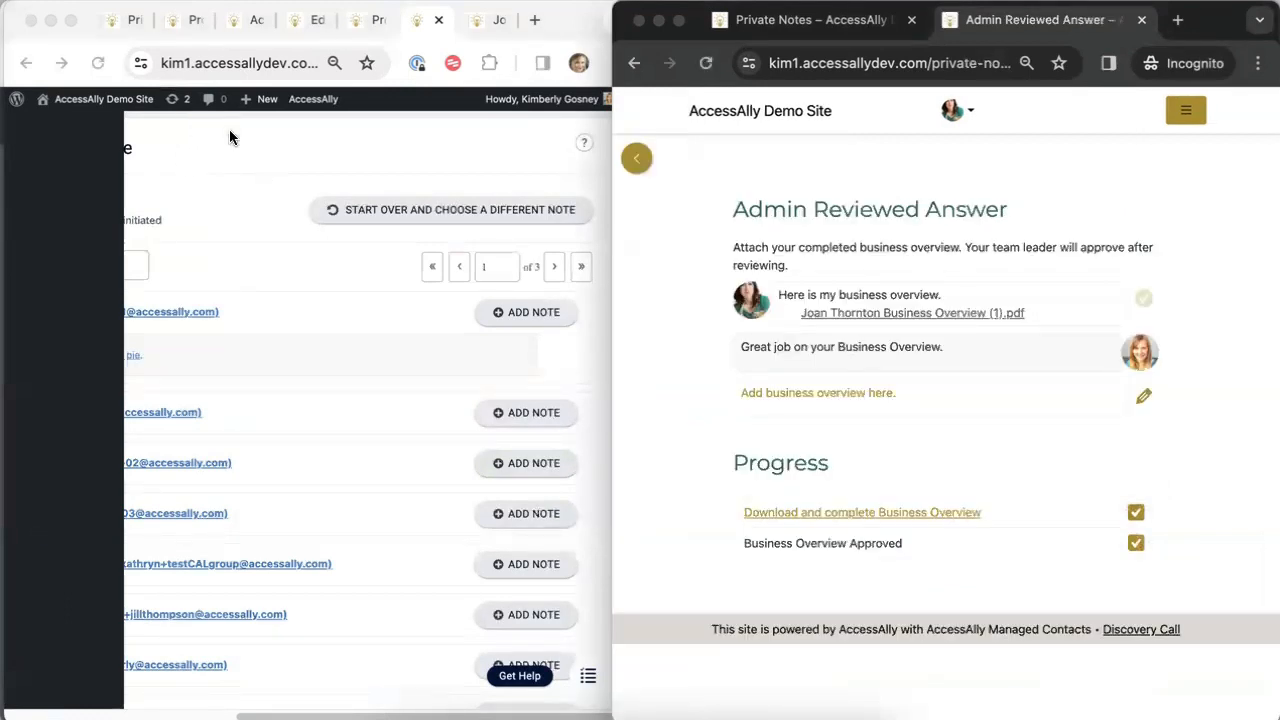
# - In the admin's browser window, visit the site and go to the Private Notes course's Admin Reviewed Answer page
pyautogui.click(317, 155)
pyautogui.moveTo(88, 103)
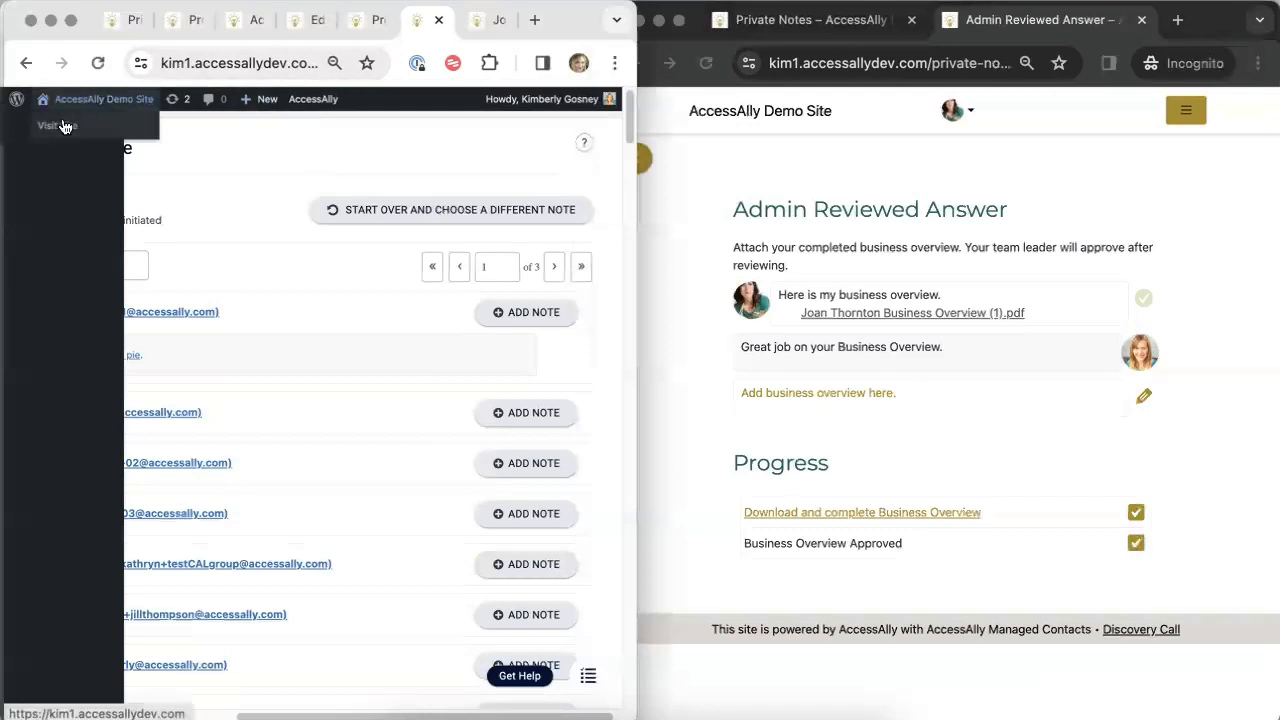
pyautogui.click(60, 126)
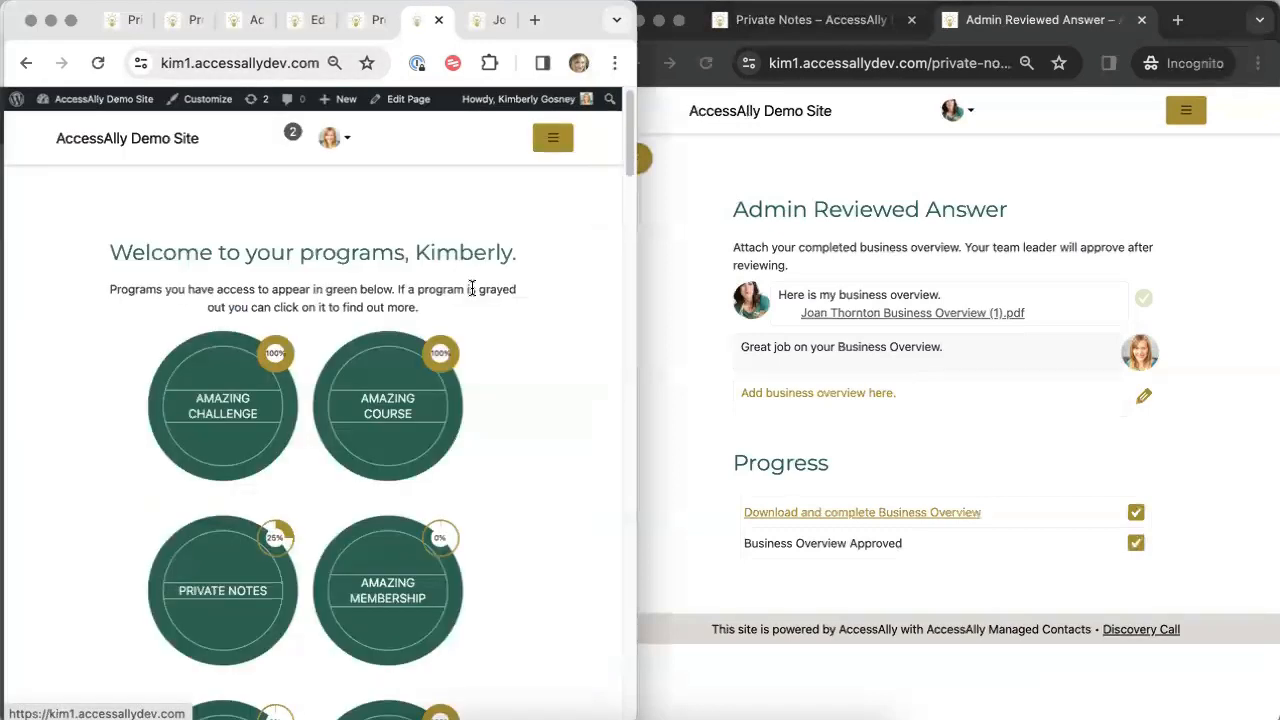
pyautogui.click(229, 606)
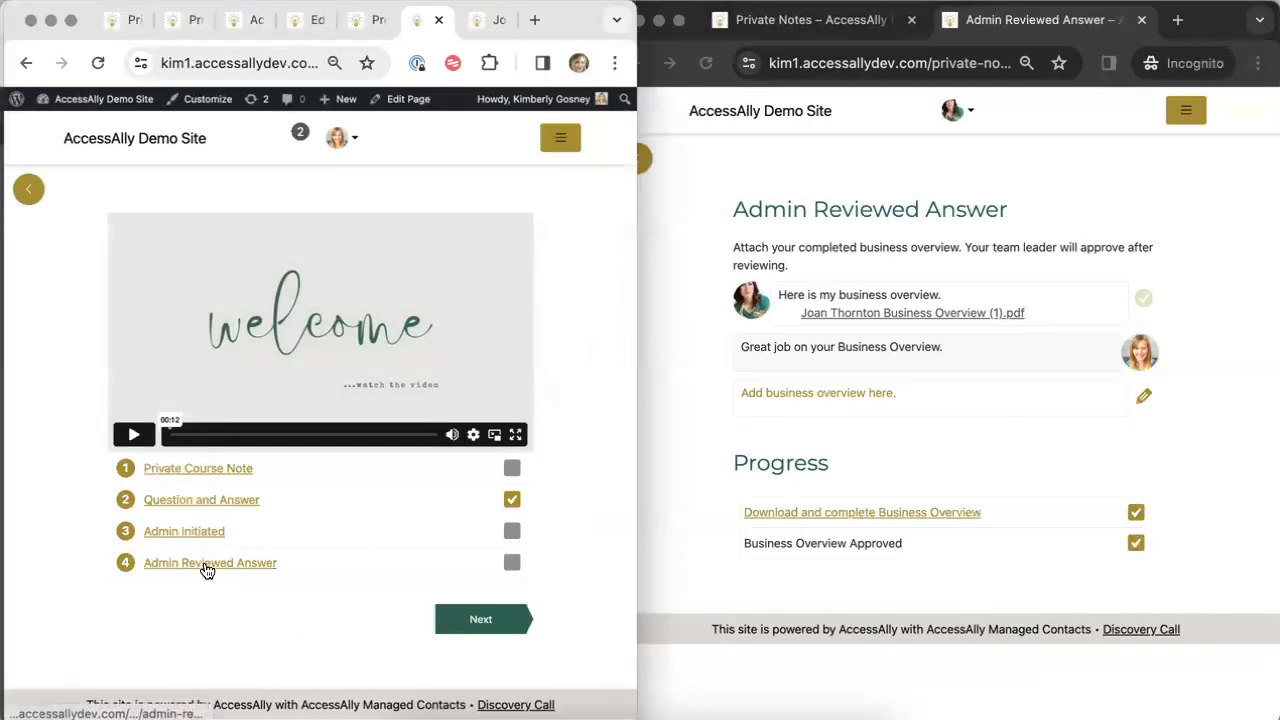
pyautogui.click(206, 564)
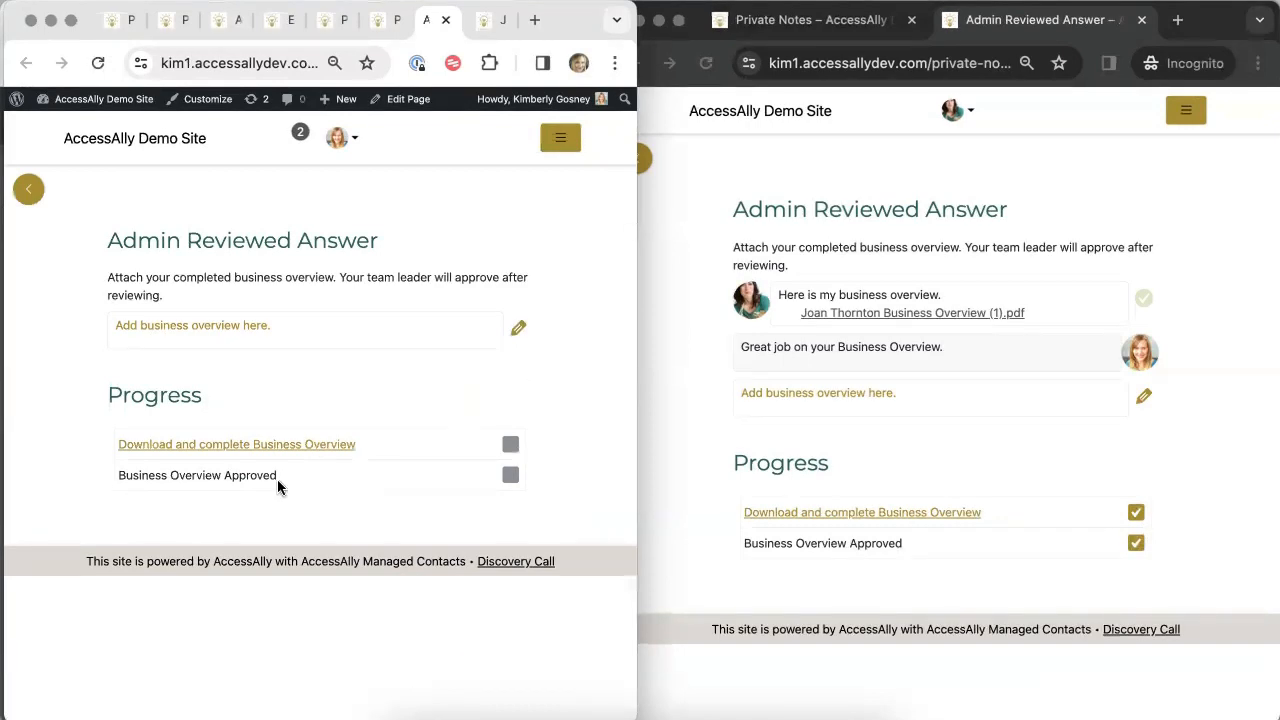
# - Edit the Admin Reviewed Answer page and show its private note settings, keeping the type as Admin reviewed answer
pyautogui.click(406, 101)
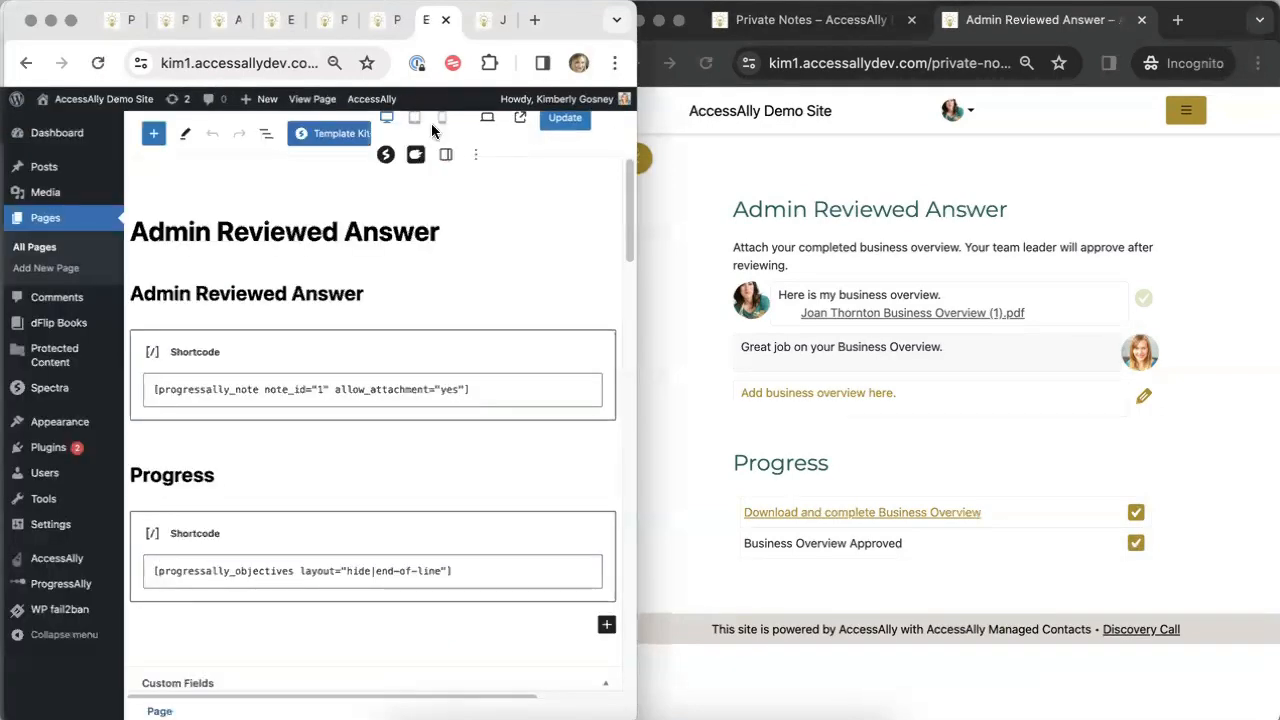
pyautogui.moveTo(627, 226); pyautogui.dragTo(613, 581)
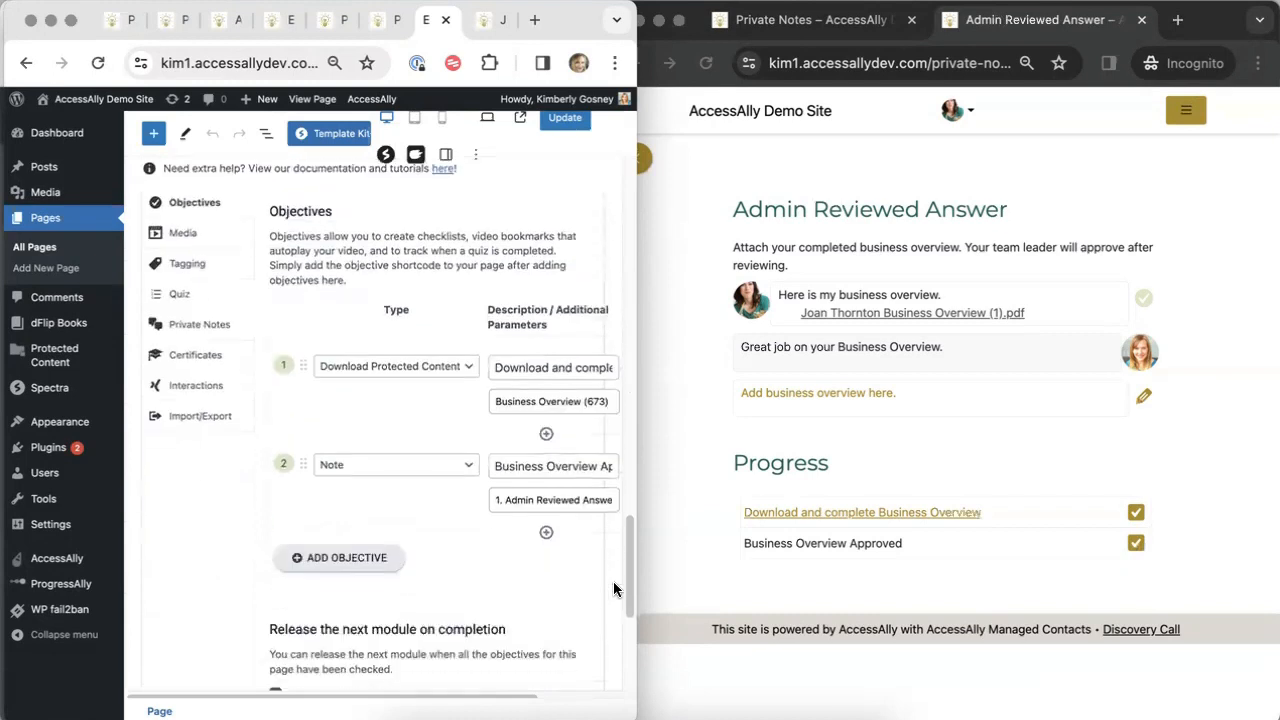
pyautogui.click(184, 330)
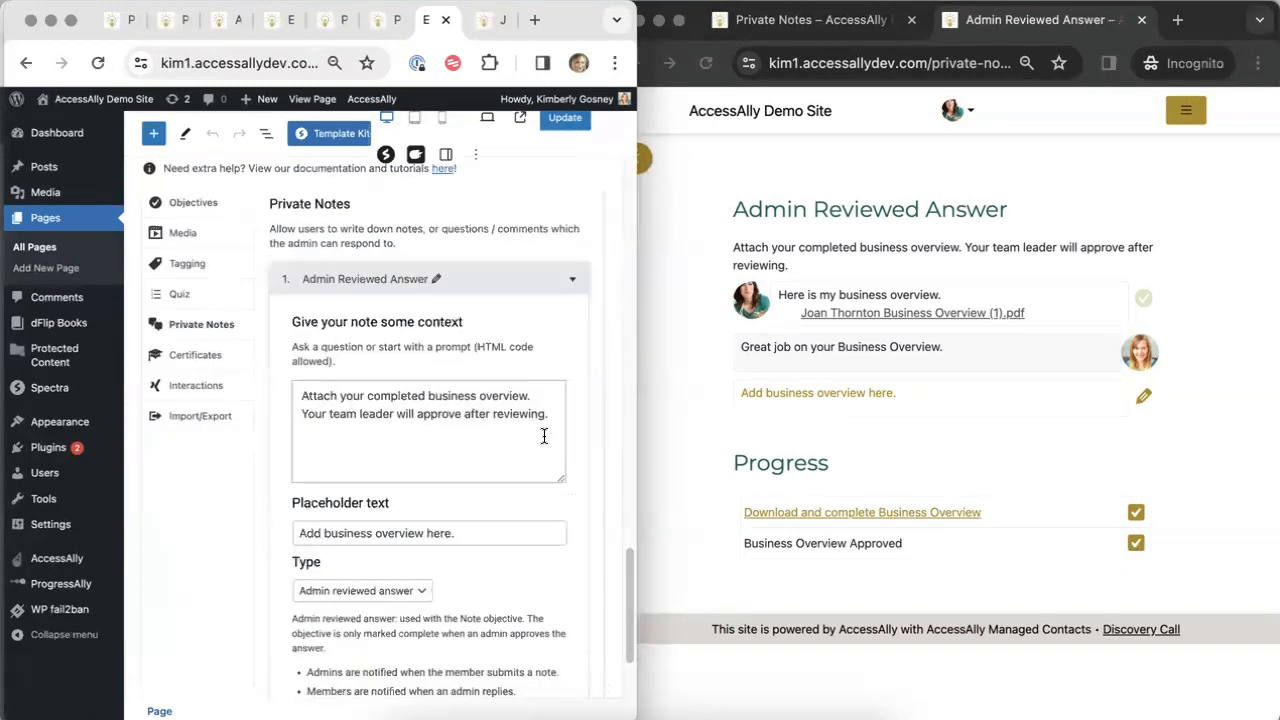
pyautogui.click(413, 591)
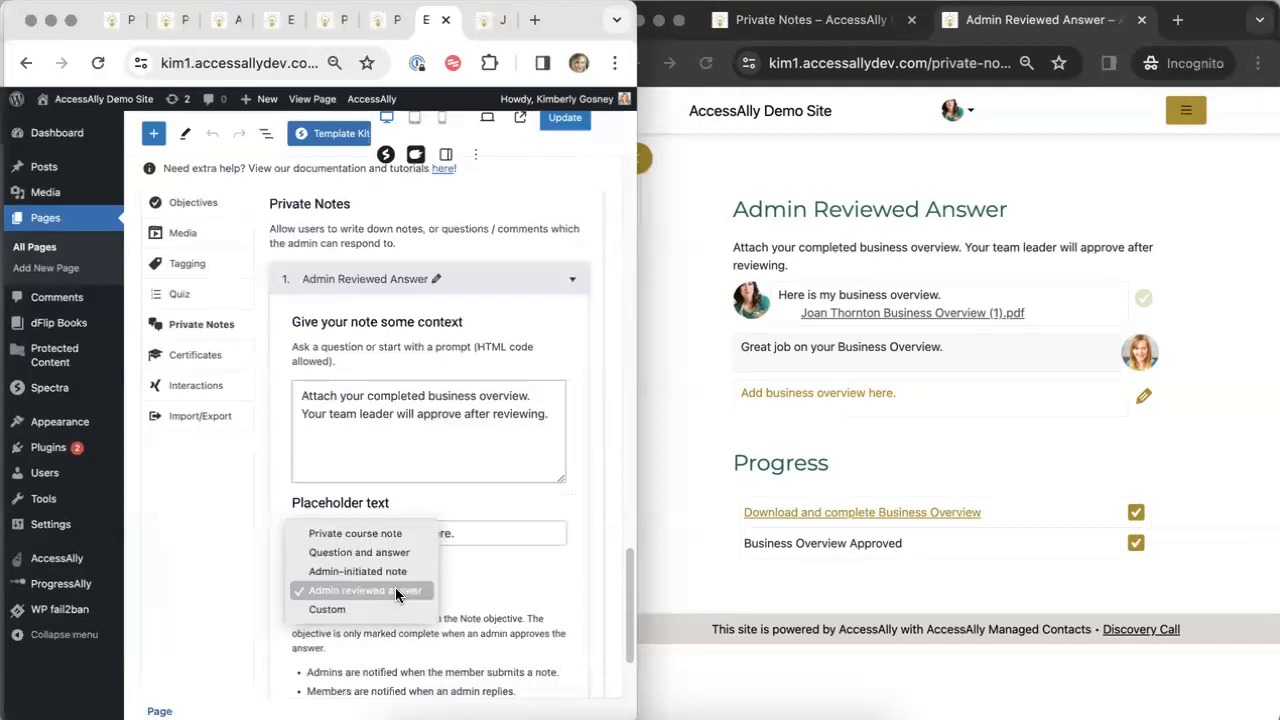
pyautogui.click(395, 590)
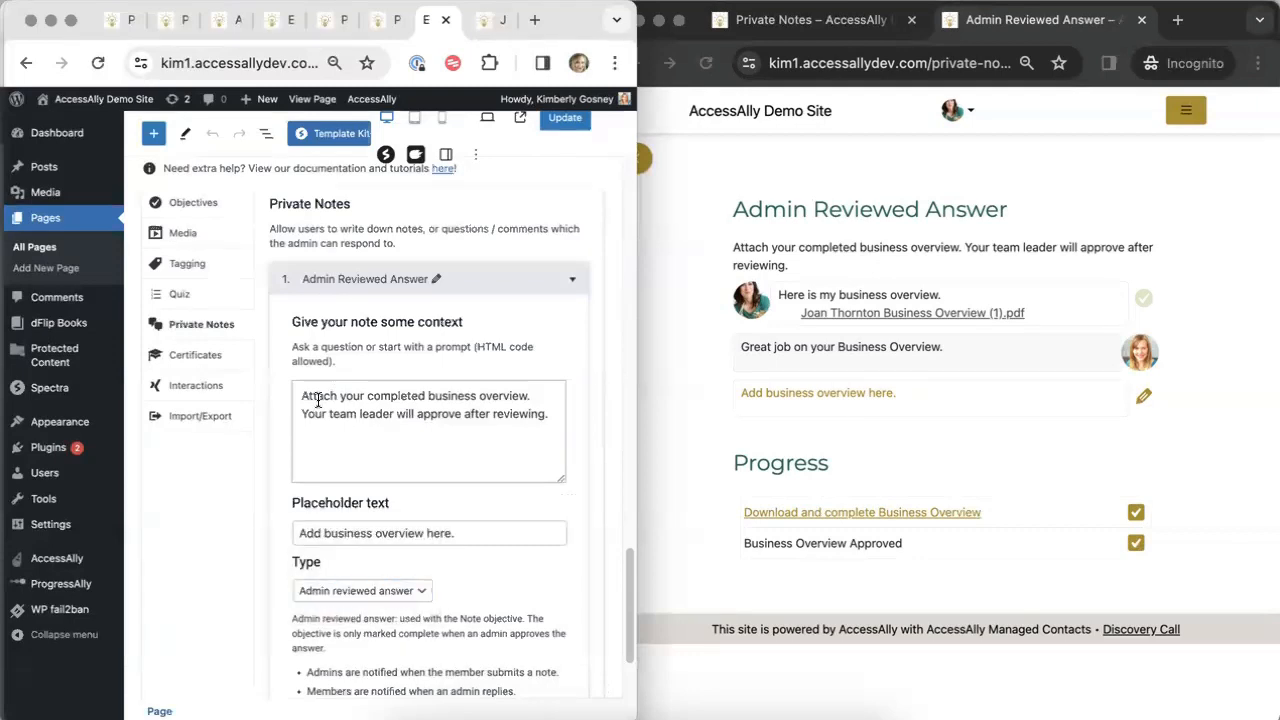
# - Compare the note's context prompt with the instructions shown on the student's Admin Reviewed Answer page
pyautogui.moveTo(299, 396); pyautogui.dragTo(573, 418)
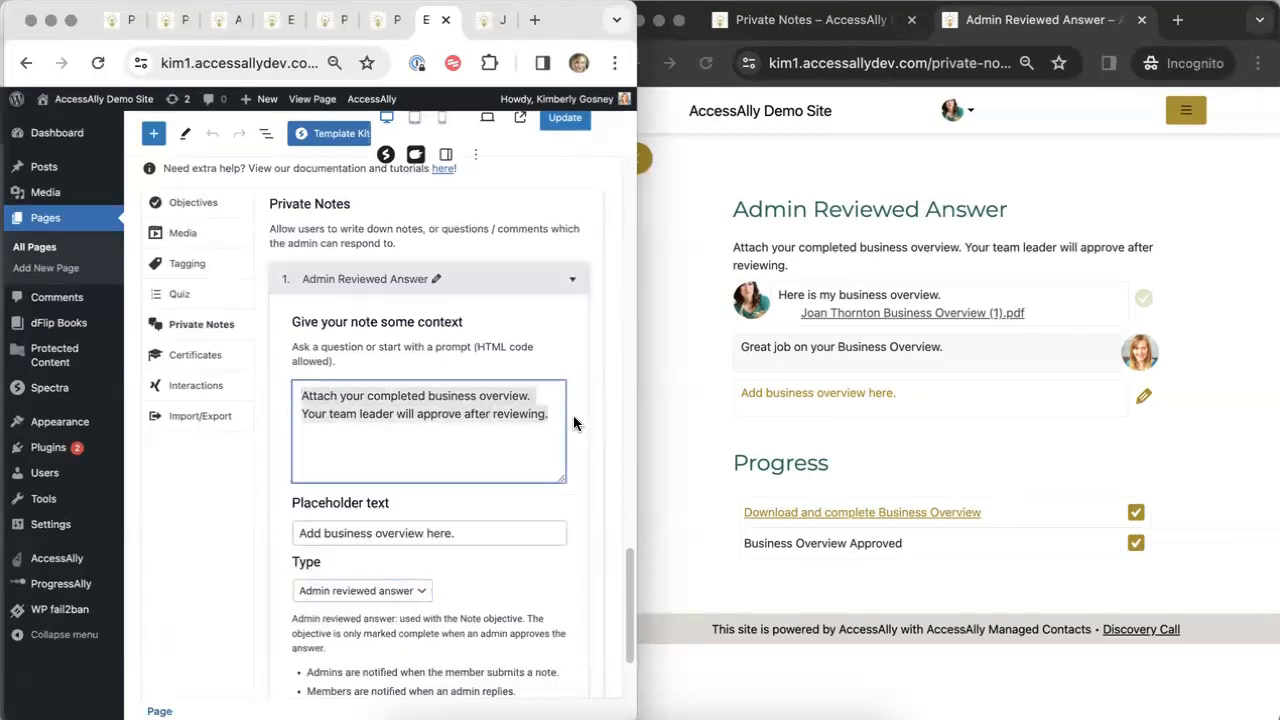
pyautogui.click(509, 449)
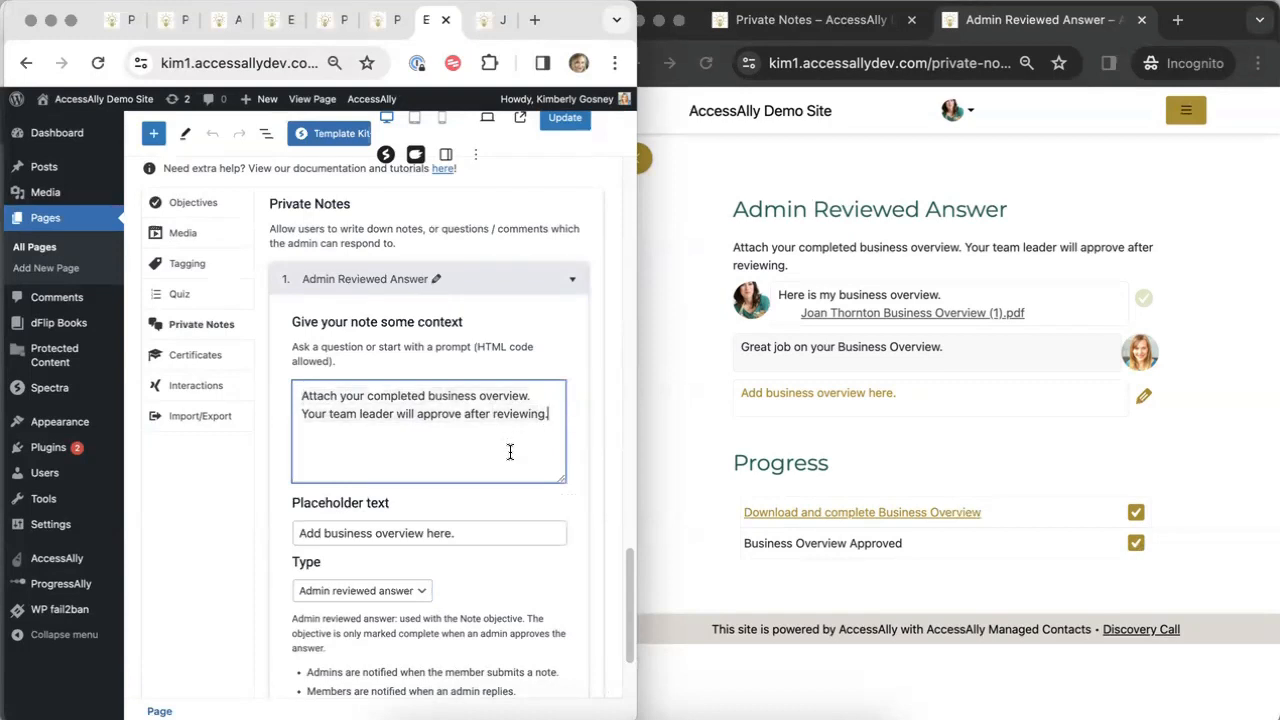
pyautogui.click(734, 247)
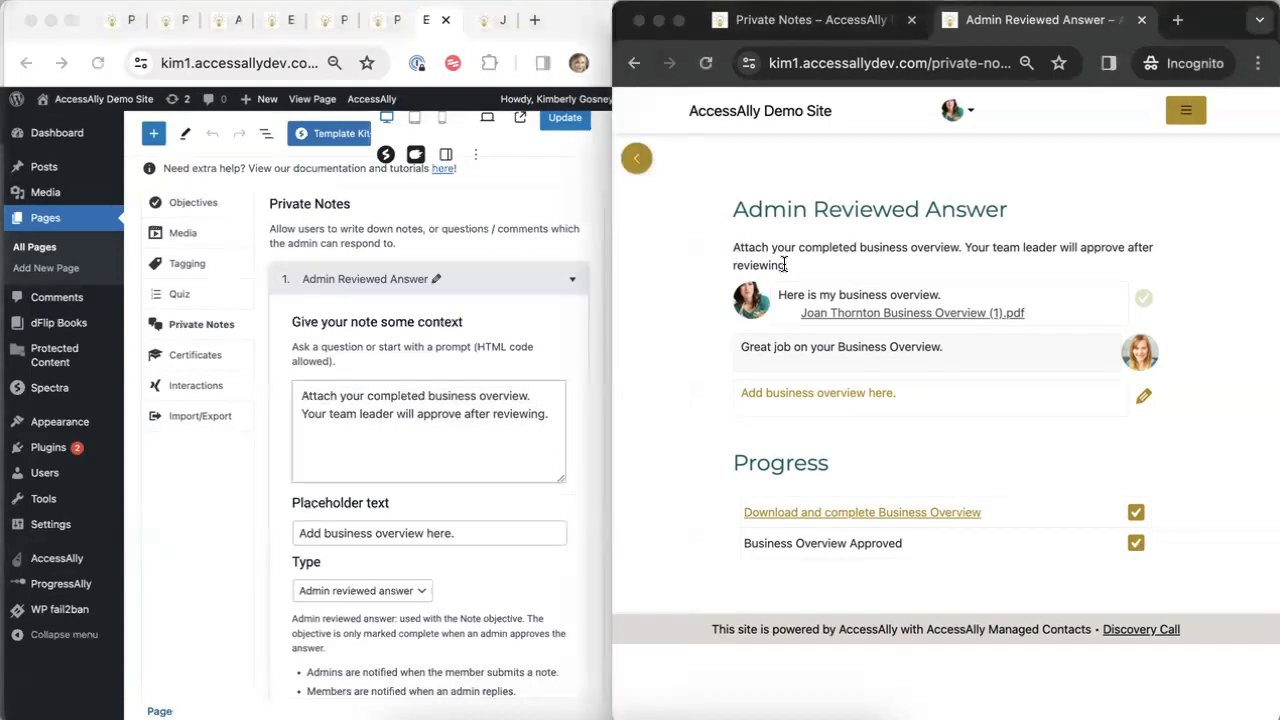
pyautogui.click(507, 480)
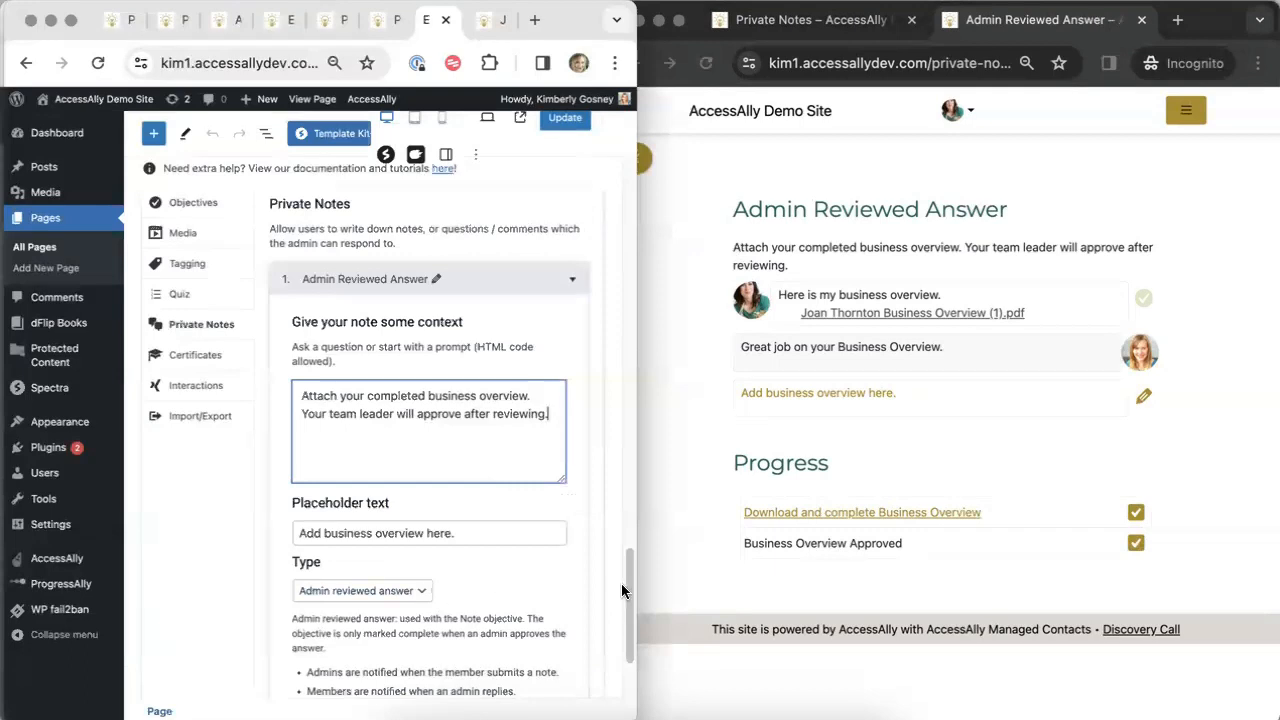
# - Review the Admin reviewed answer type's rules alongside the student's Business Overview Approved objective
pyautogui.moveTo(627, 585); pyautogui.dragTo(628, 652)
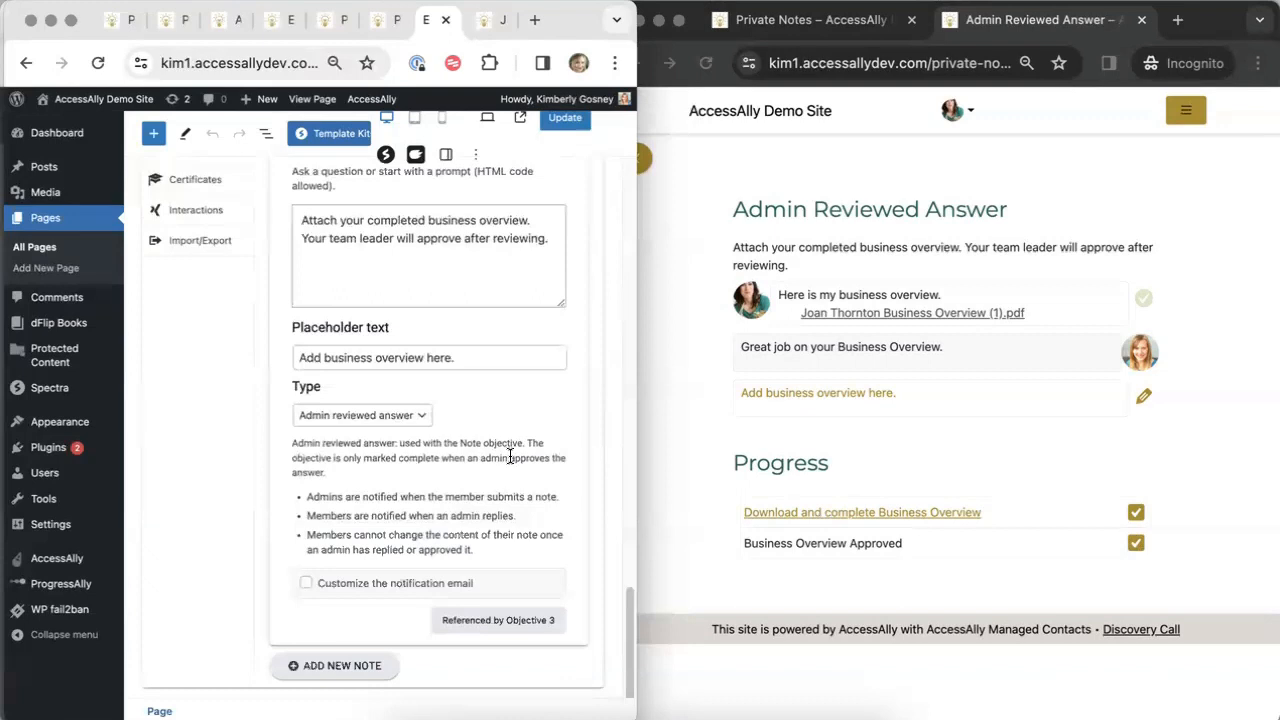
pyautogui.click(1139, 541)
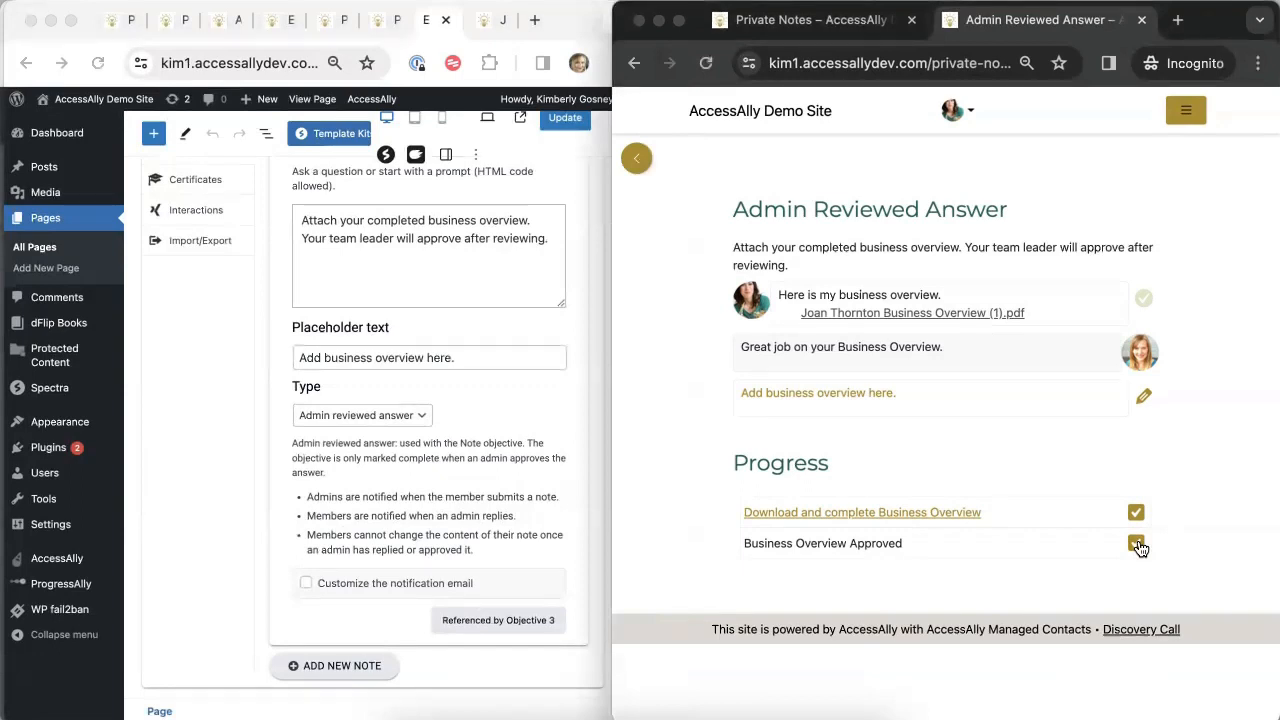
pyautogui.click(367, 525)
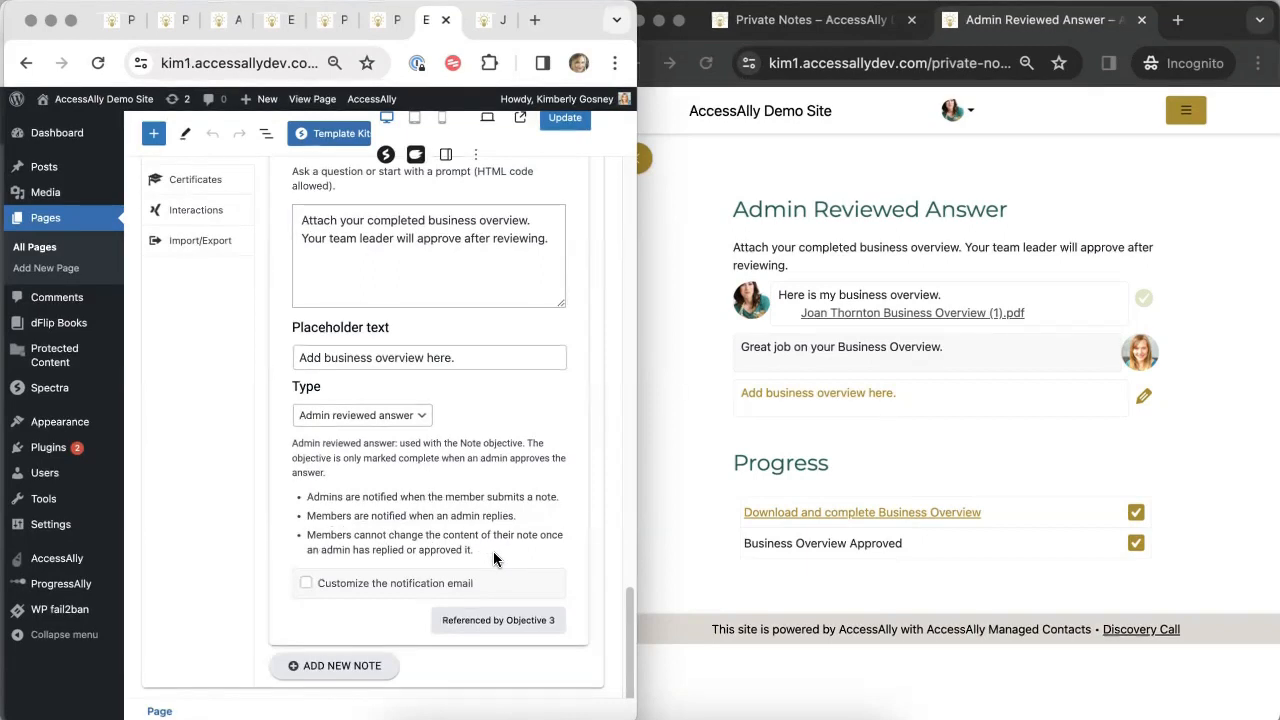
# - Open a new business overview note entry on the student's page and cancel it
pyautogui.click(1081, 297)
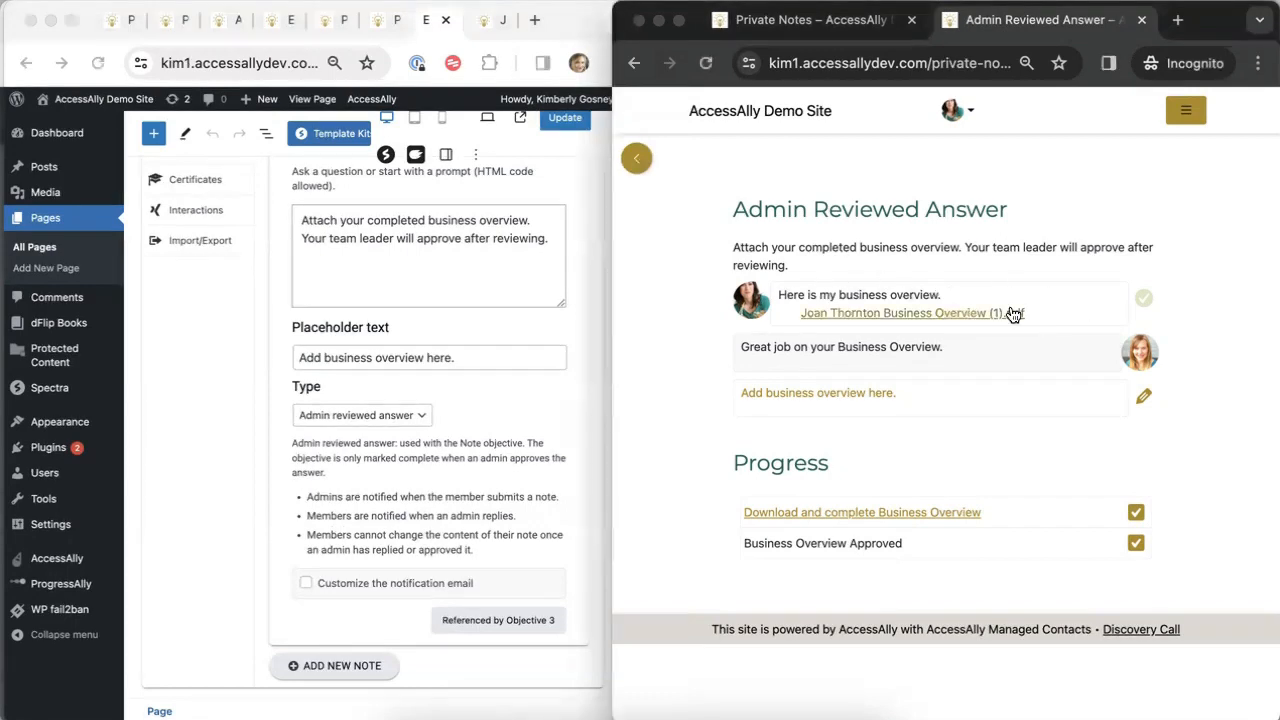
pyautogui.click(1142, 398)
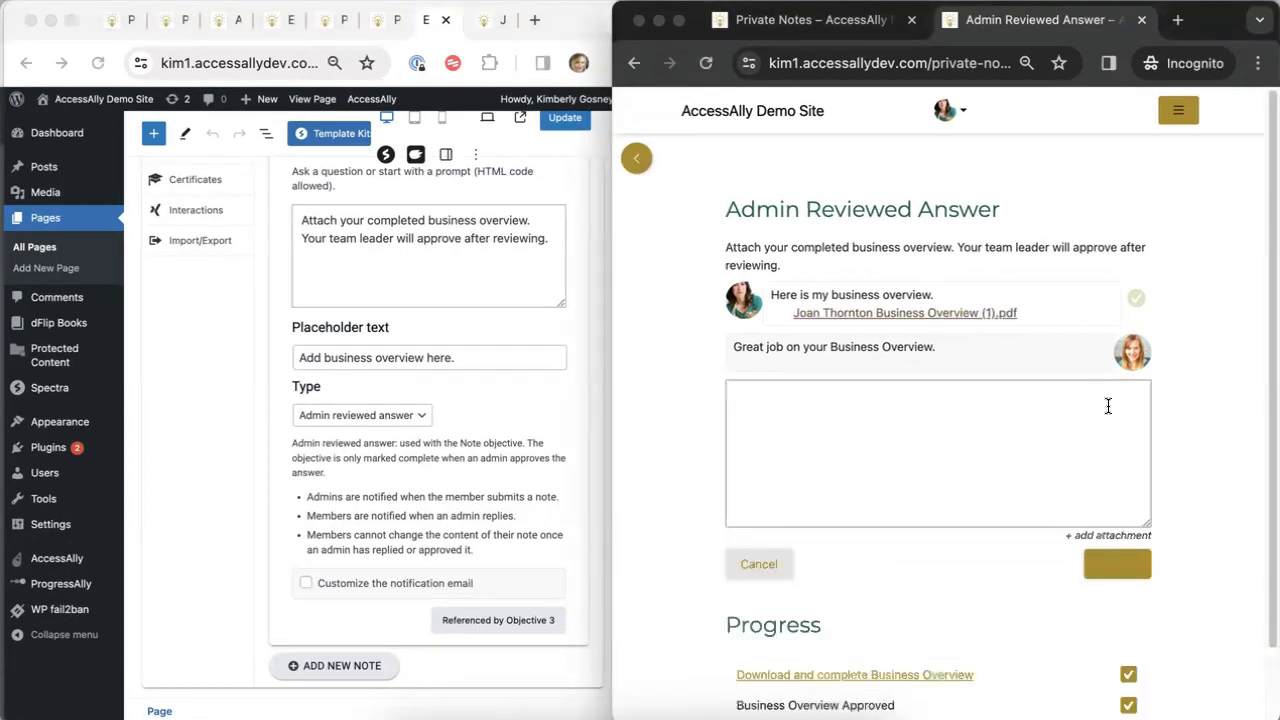
pyautogui.click(757, 564)
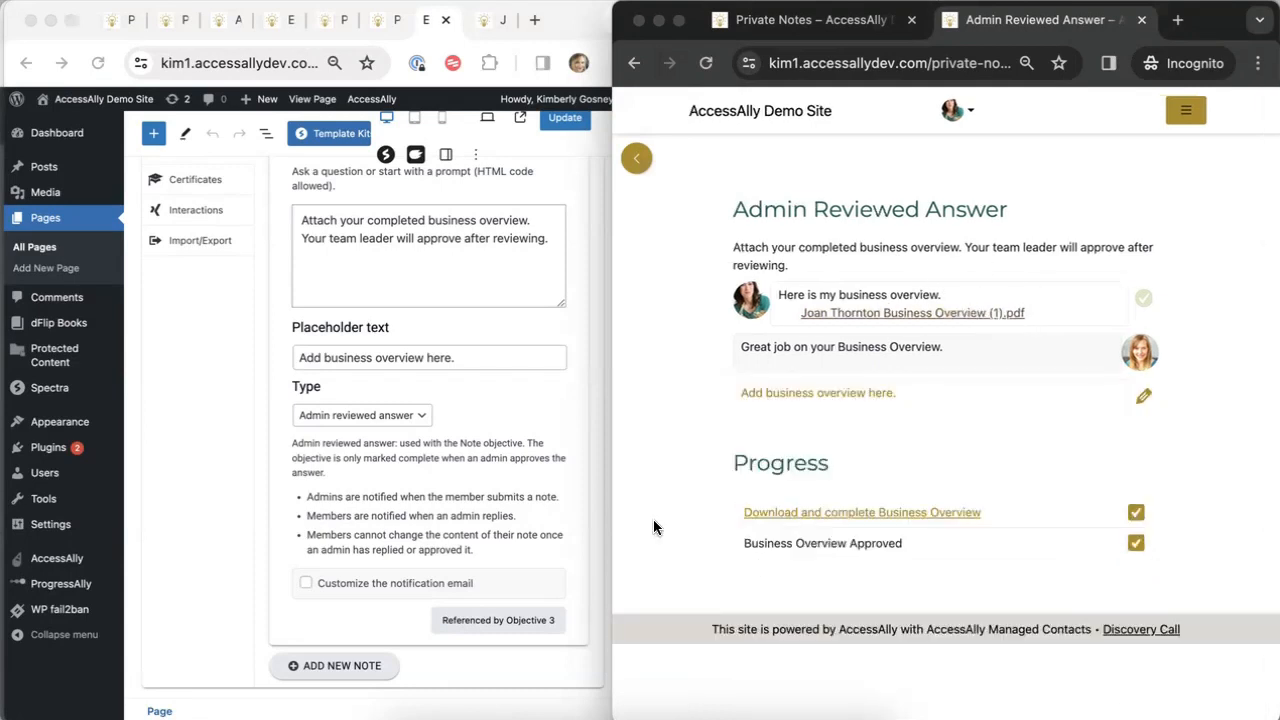
pyautogui.click(229, 577)
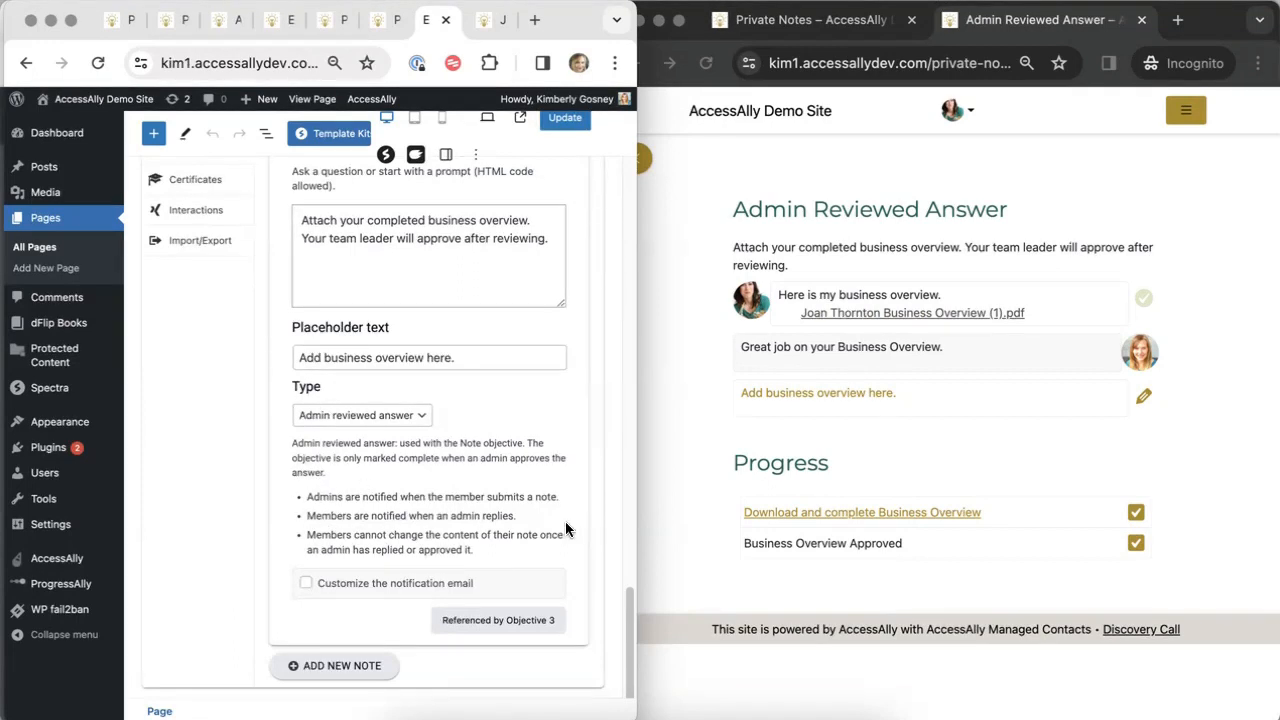
# - Generate and copy the Private Note shortcode for the current post's Admin Reviewed Answer note, and close the shortcode generator
pyautogui.moveTo(627, 603); pyautogui.dragTo(511, 157)
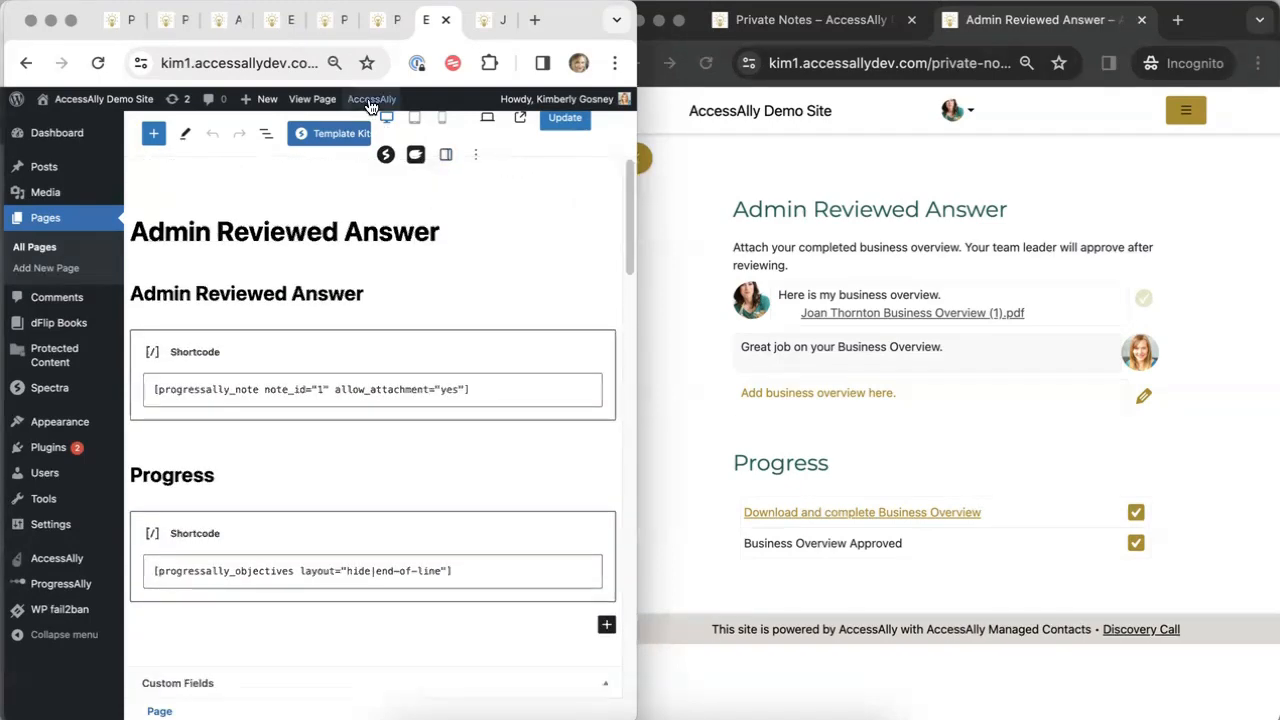
pyautogui.click(416, 154)
pyautogui.click(359, 304)
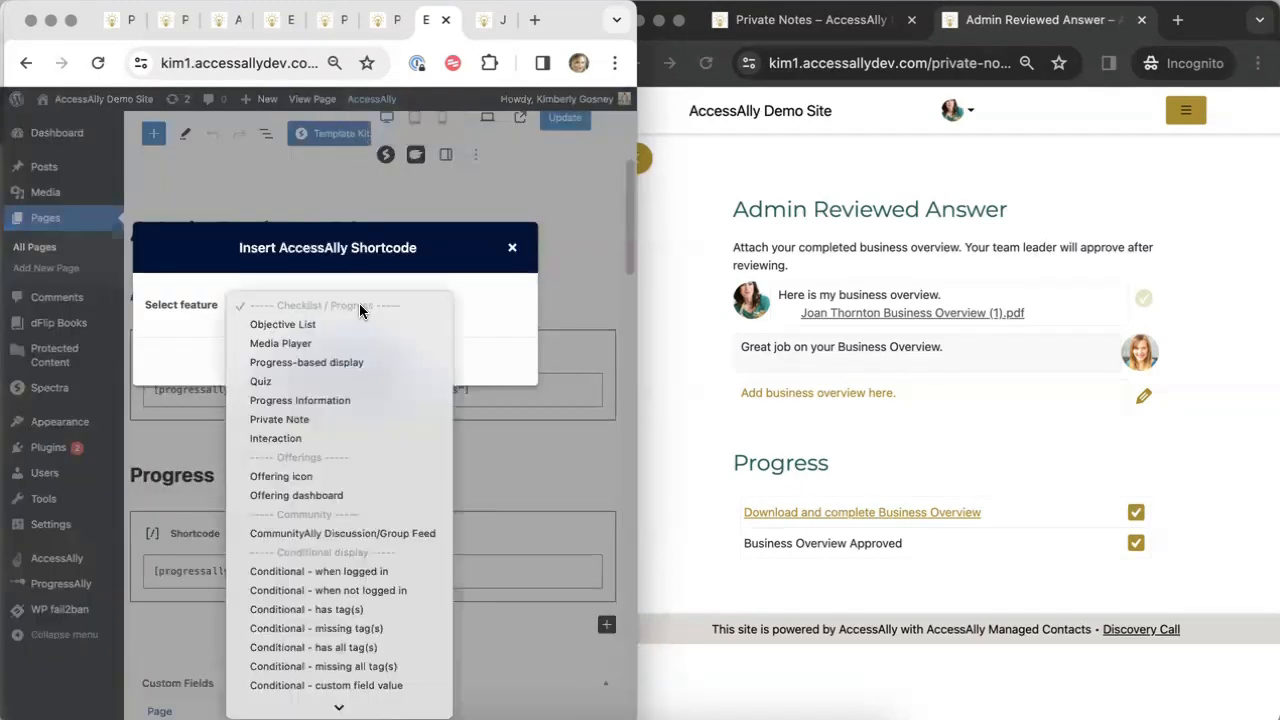
pyautogui.click(299, 413)
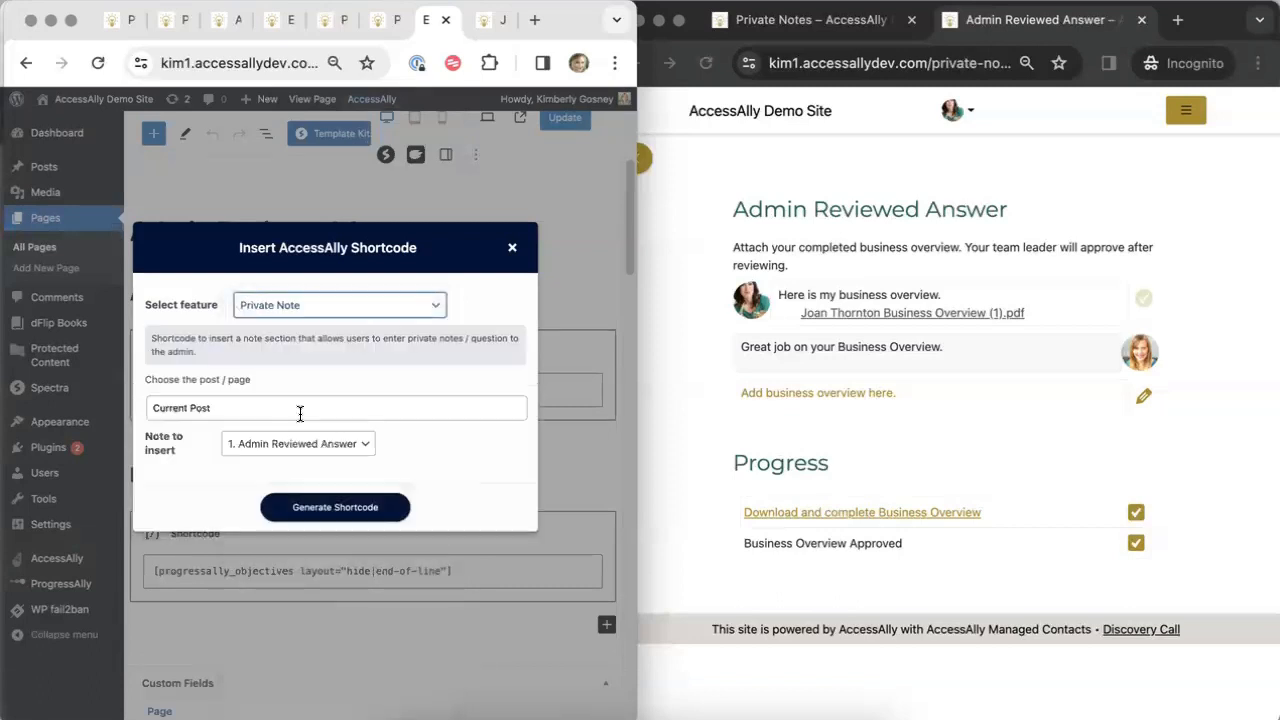
pyautogui.click(330, 507)
pyautogui.click(479, 541)
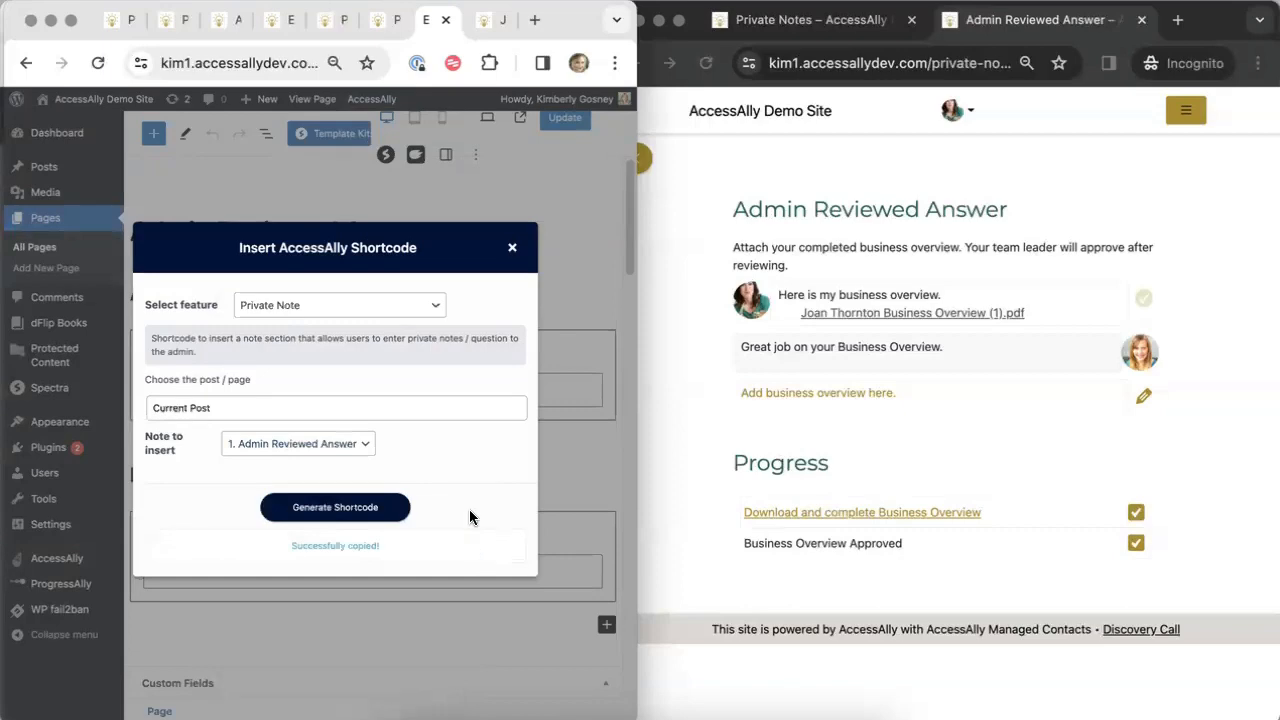
pyautogui.click(511, 249)
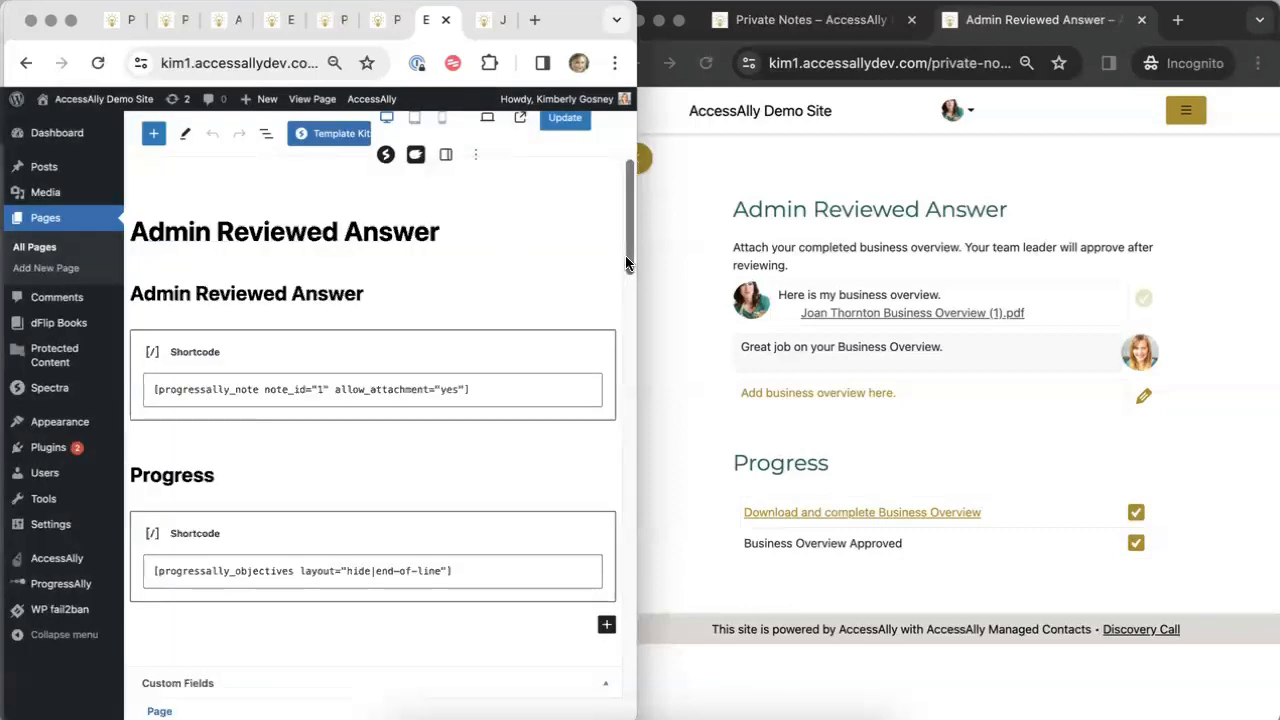
# - Show the page's ProgressAlly objectives and open the Business Overview download from the student's progress list
pyautogui.moveTo(625, 257); pyautogui.dragTo(615, 637)
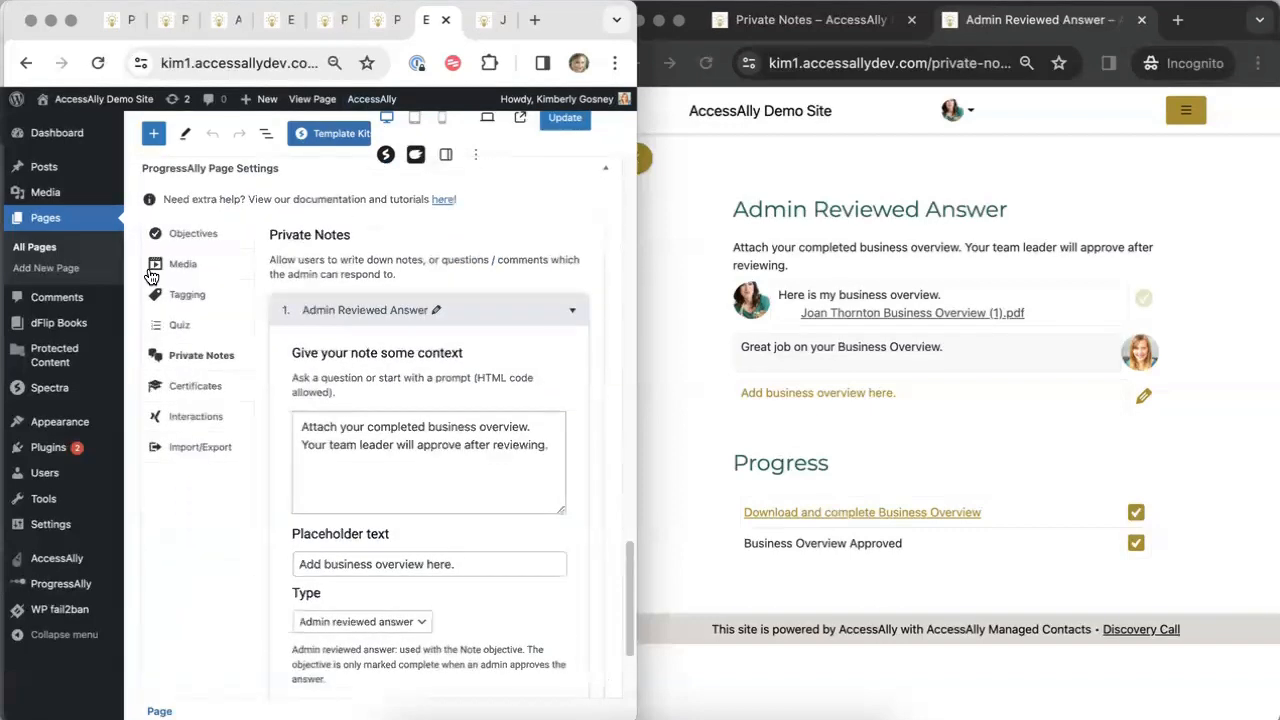
pyautogui.click(200, 235)
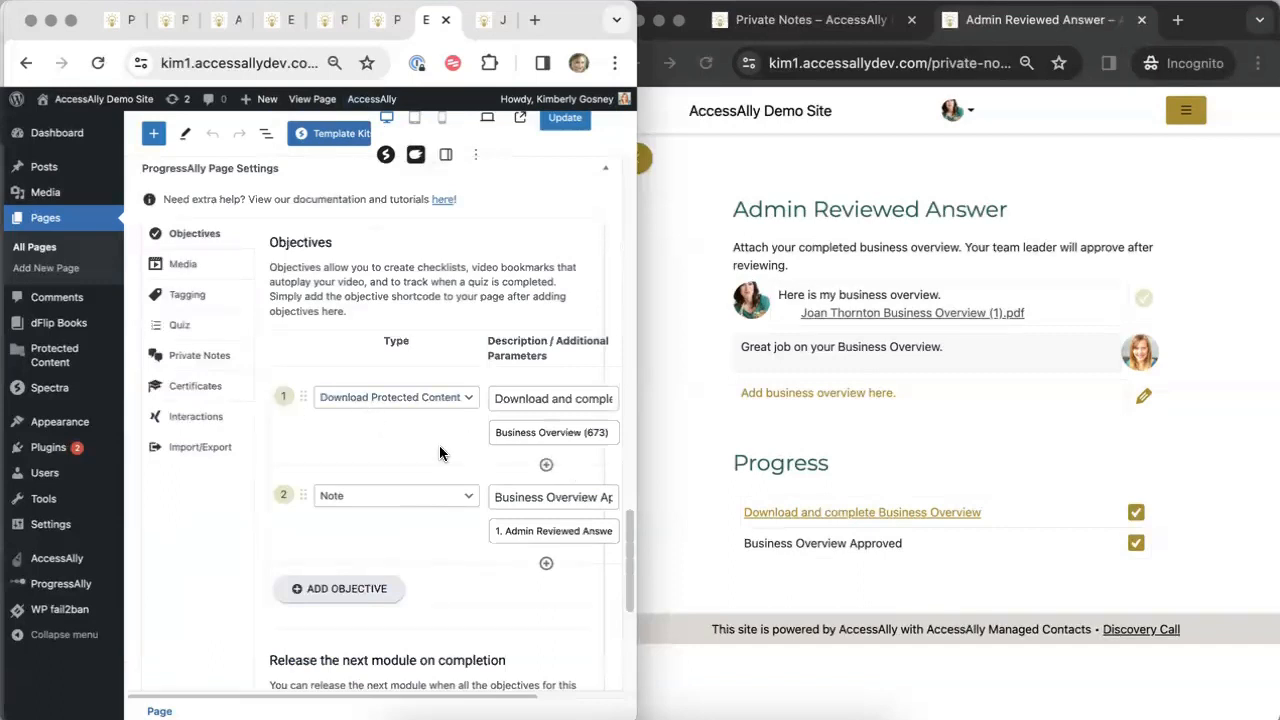
pyautogui.hscroll(3, 439, 445)
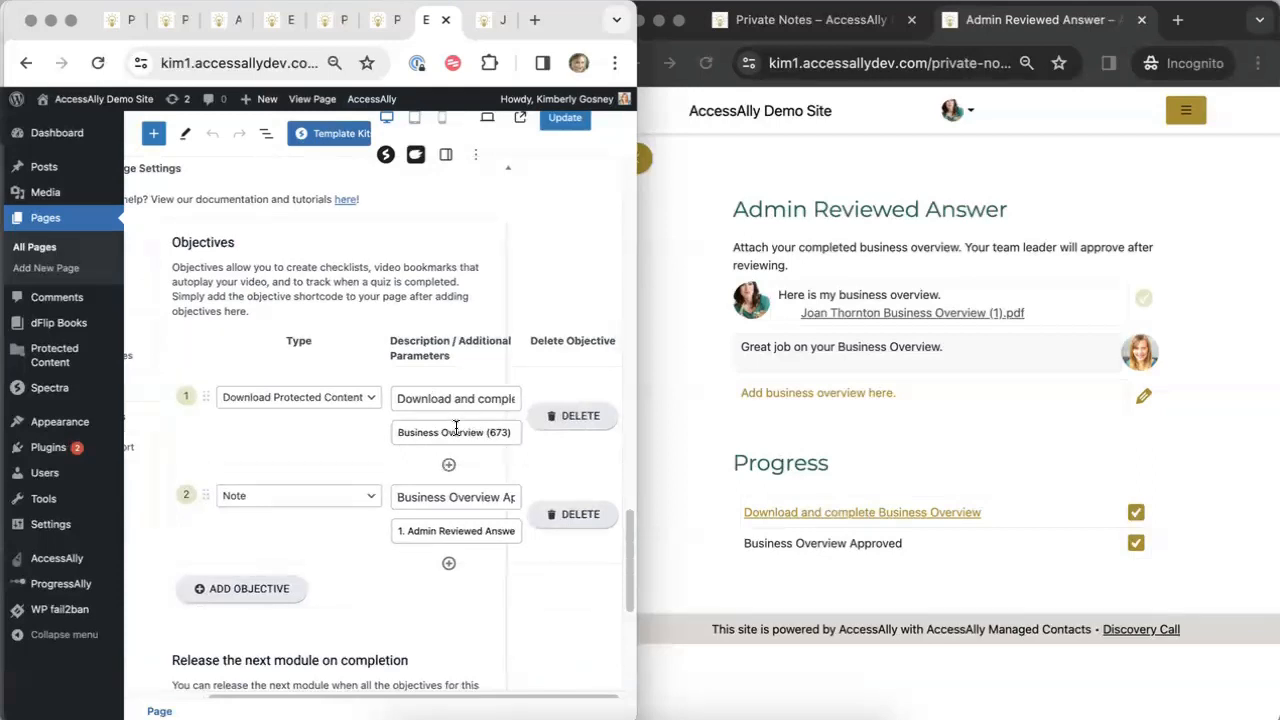
pyautogui.click(921, 512)
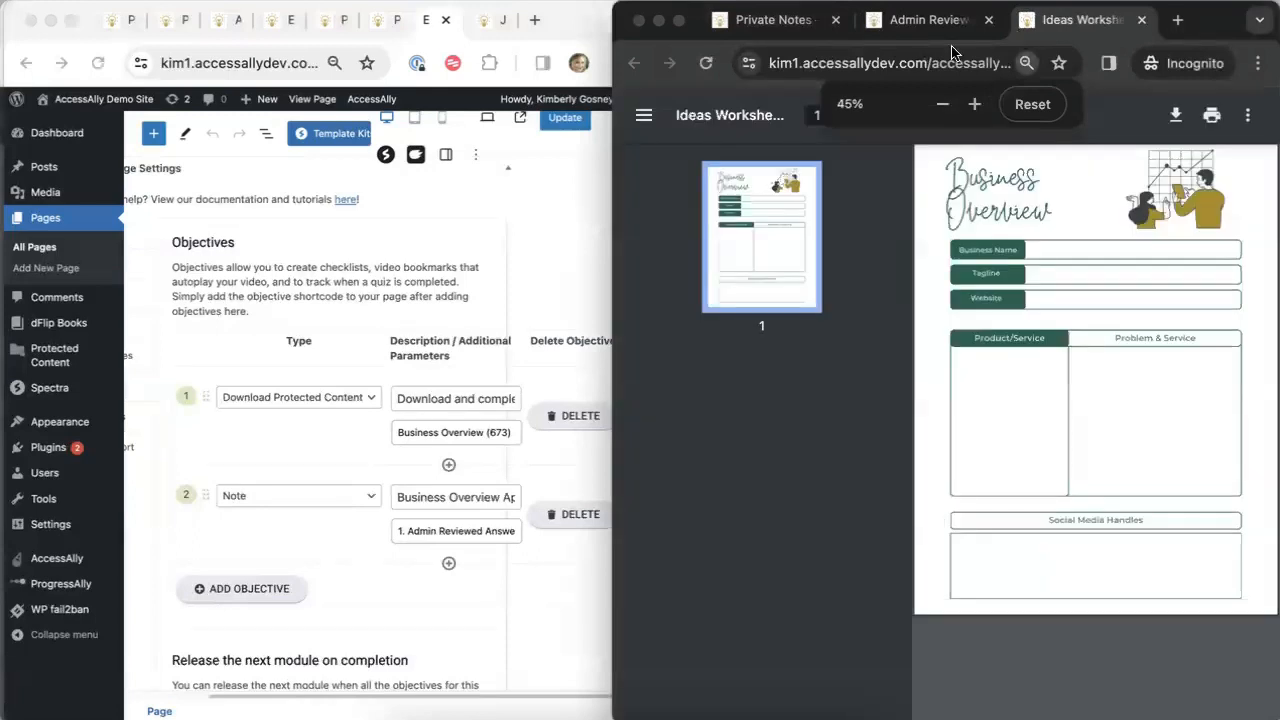
# - Examine the Note objective's Business Overview Approved description and its linked Admin Reviewed Answer note
pyautogui.click(329, 541)
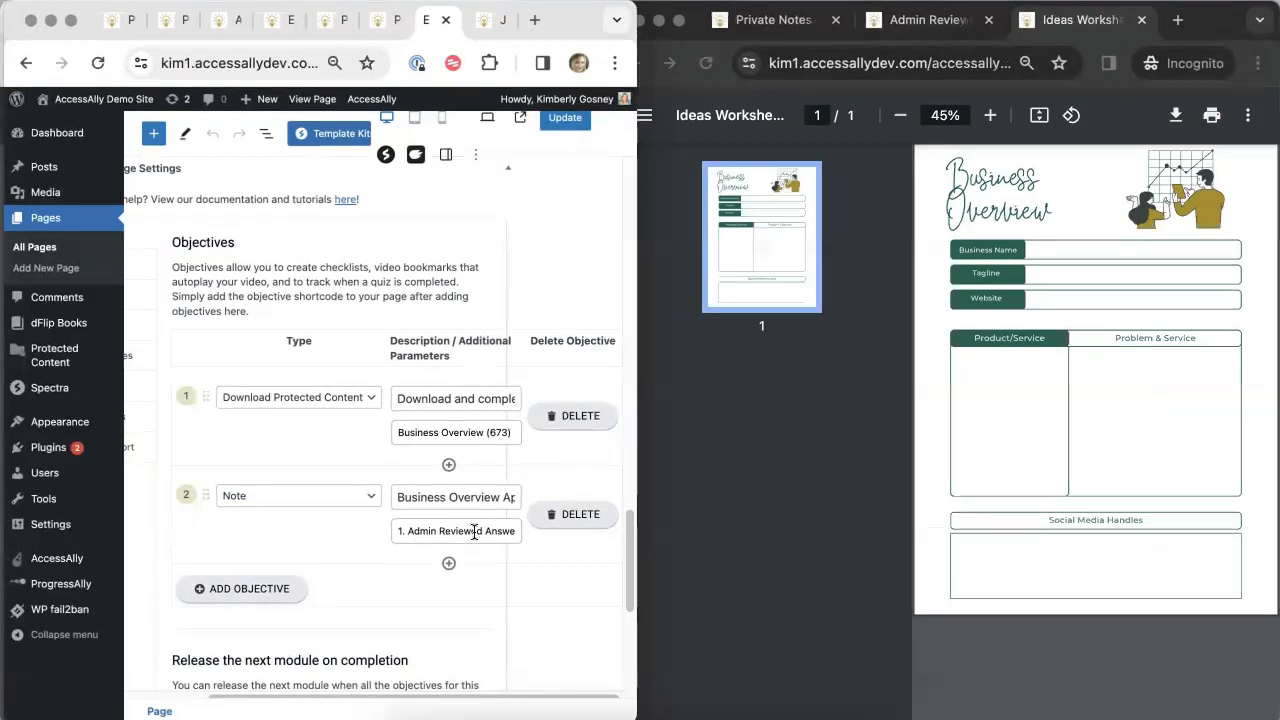
pyautogui.moveTo(408, 495); pyautogui.dragTo(525, 491)
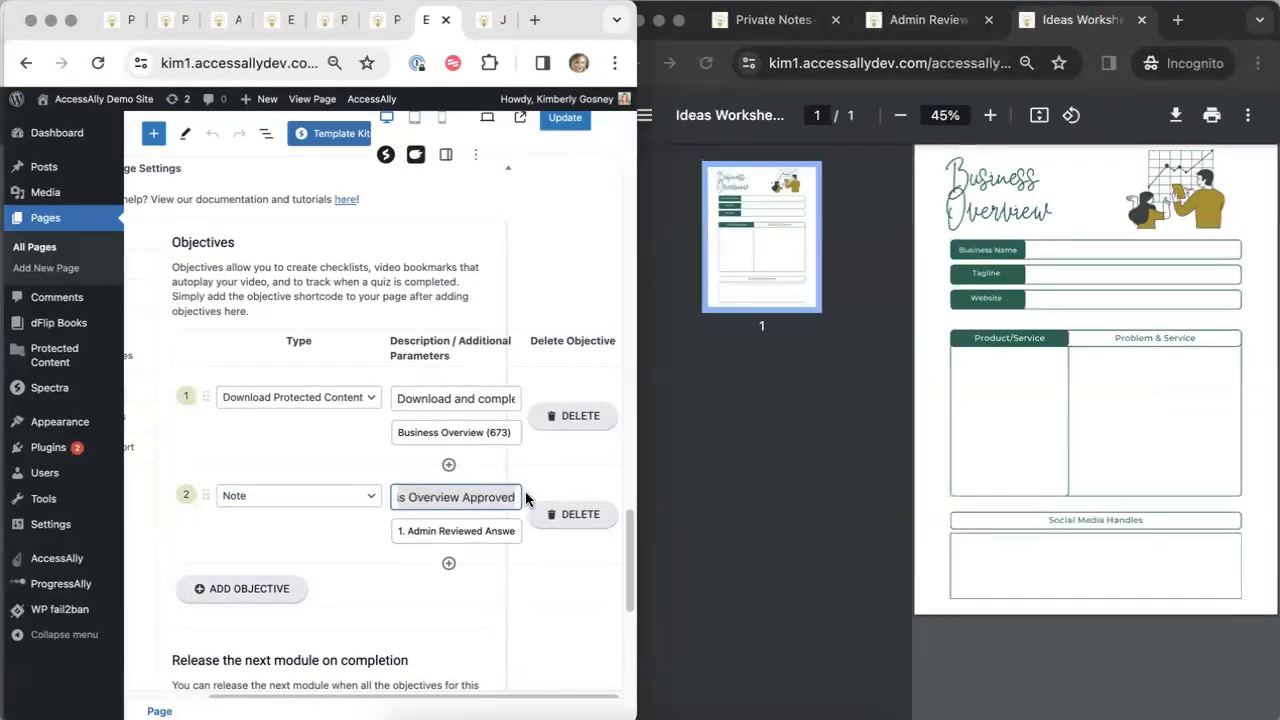
pyautogui.click(483, 615)
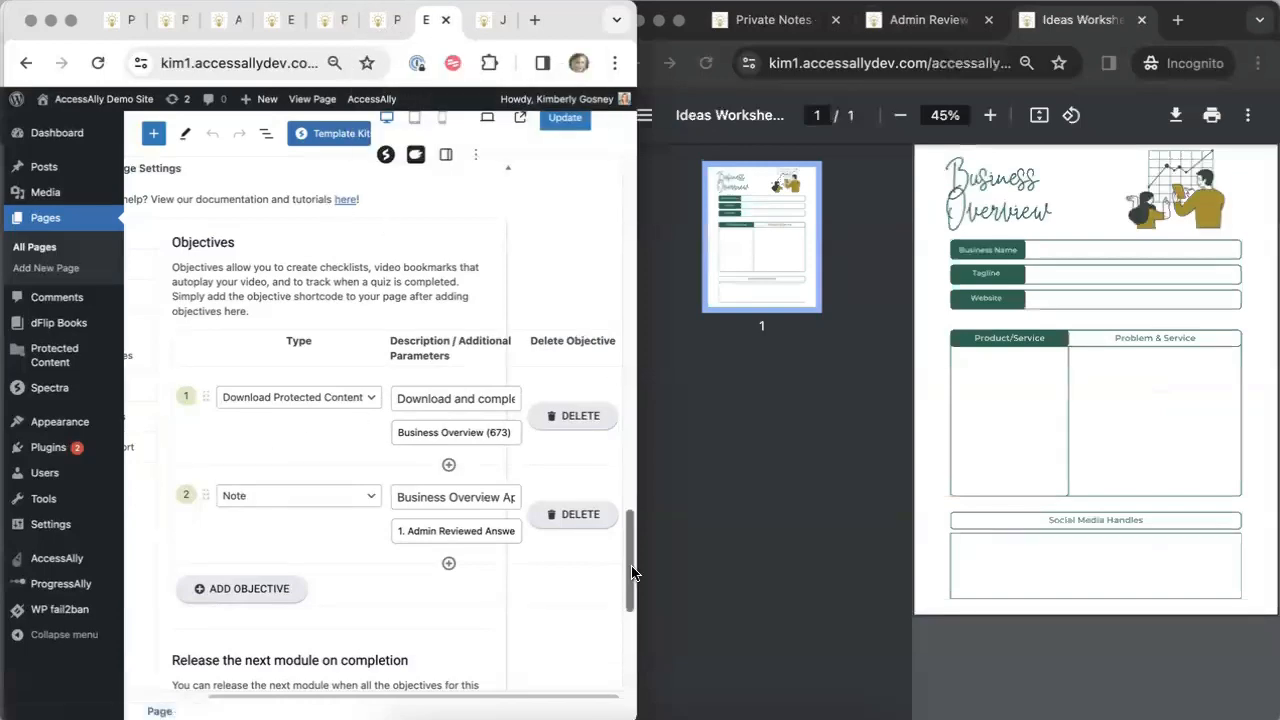
# - Open ProgressAlly's Private Notes review page and look over the notes that need a reply
pyautogui.moveTo(630, 572); pyautogui.dragTo(603, 127)
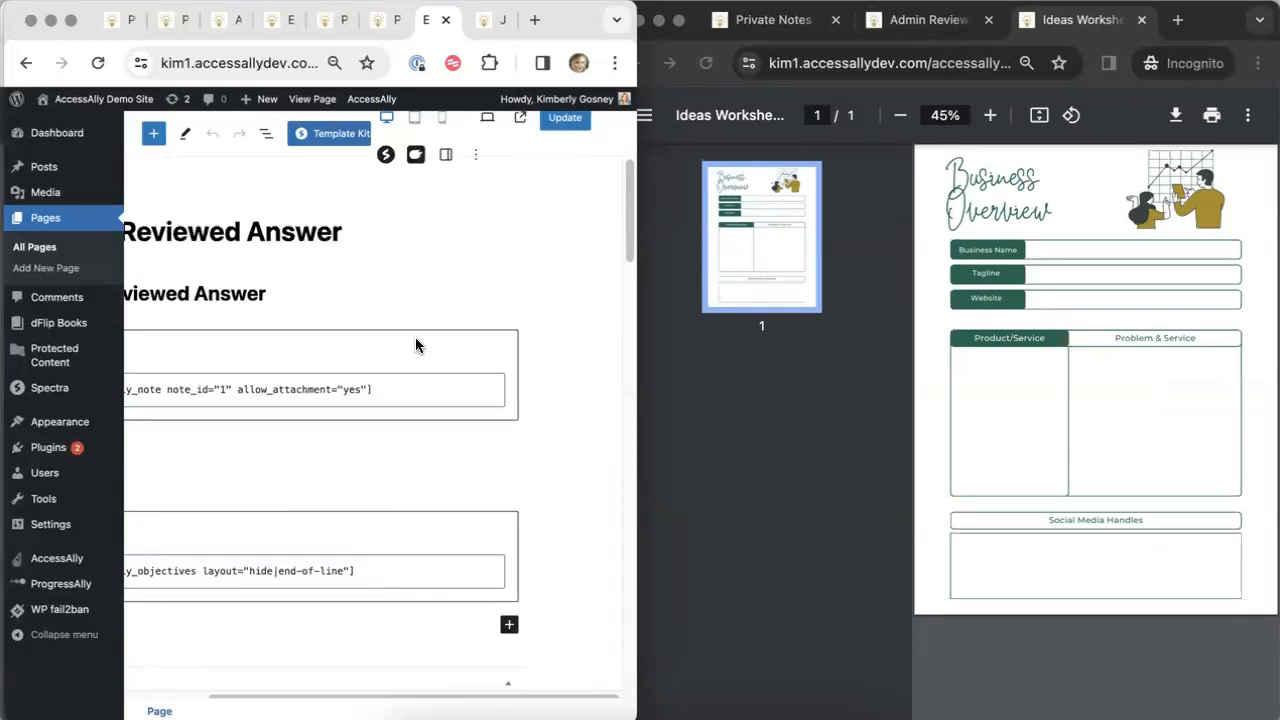
pyautogui.moveTo(42, 588)
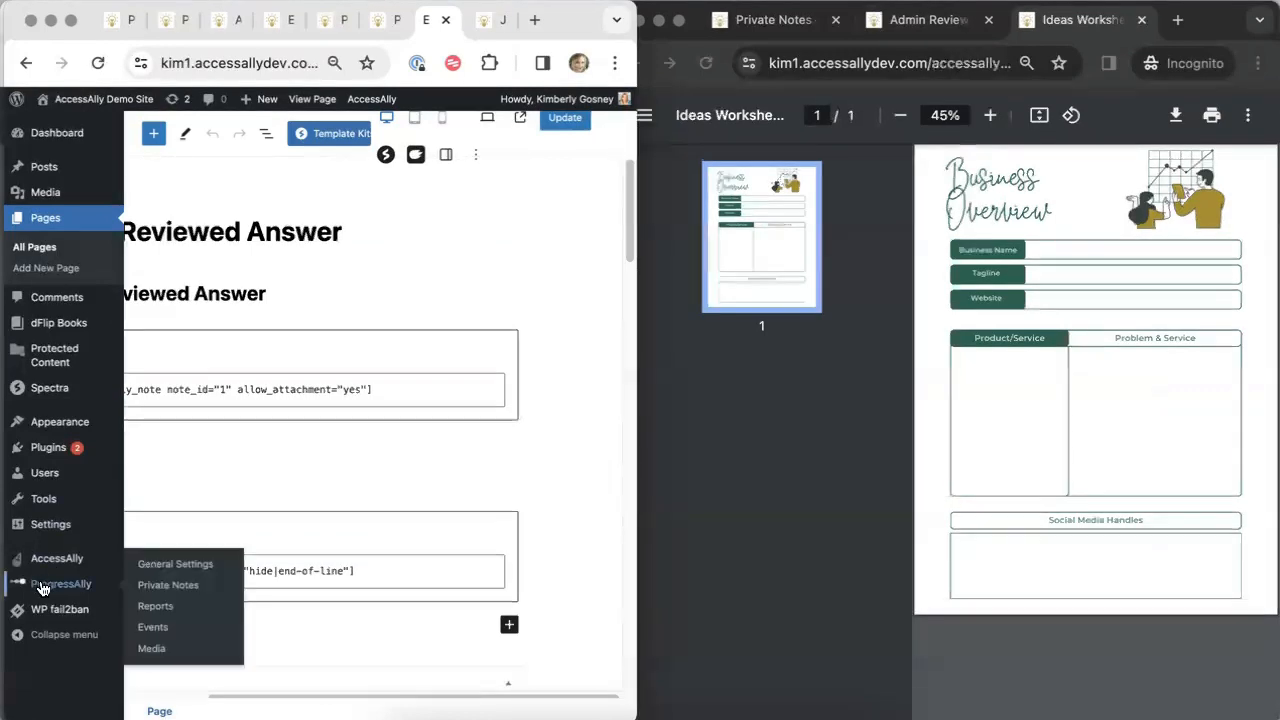
pyautogui.click(176, 587)
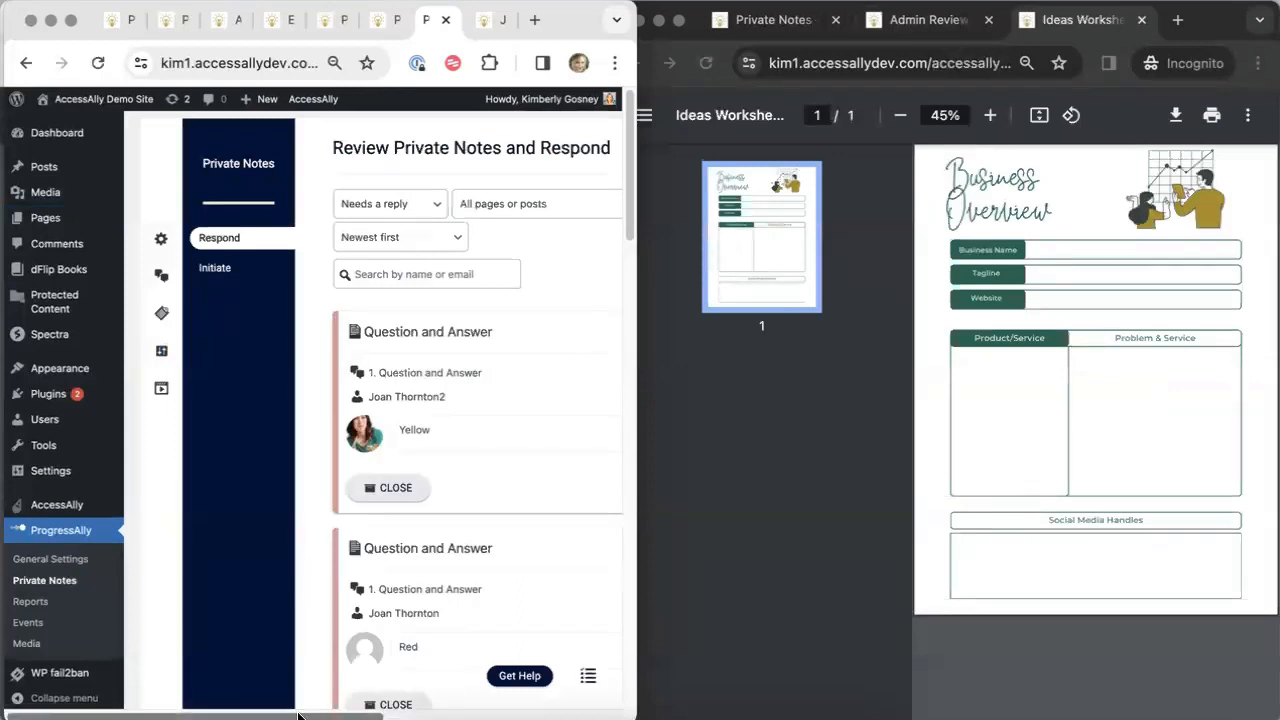
pyautogui.moveTo(300, 716); pyautogui.dragTo(538, 705)
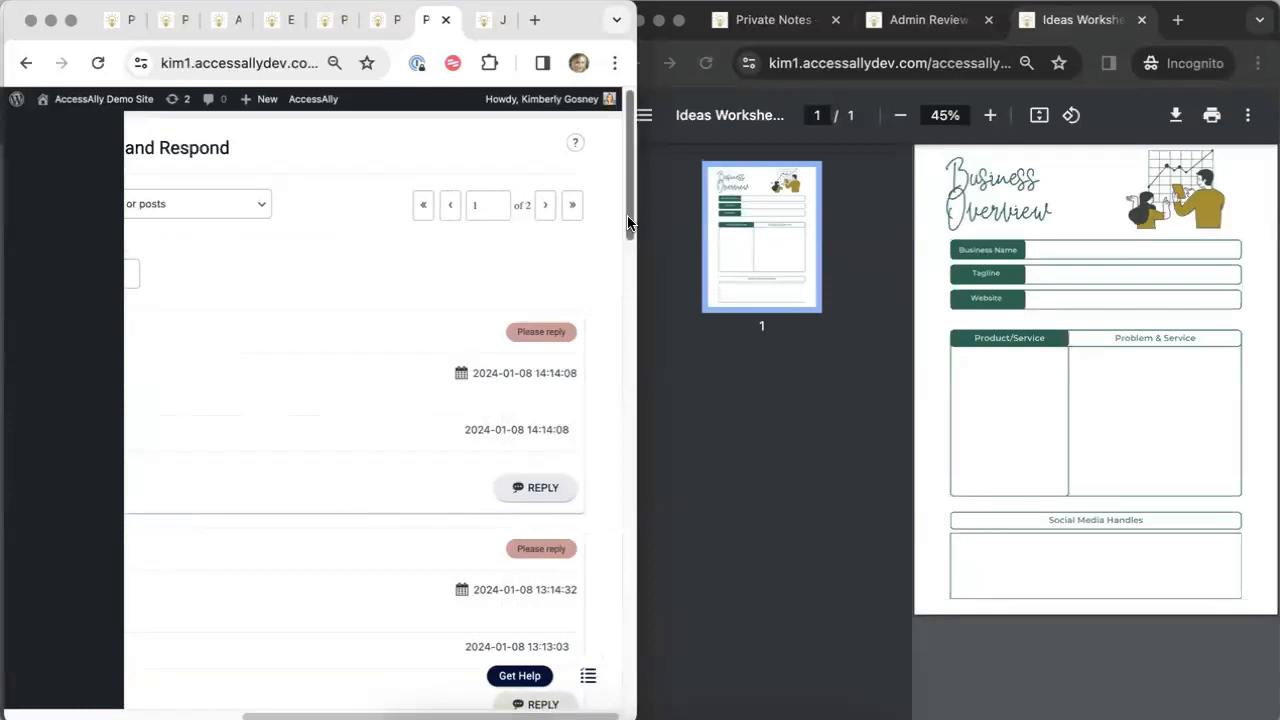
pyautogui.moveTo(634, 234); pyautogui.dragTo(416, 78)
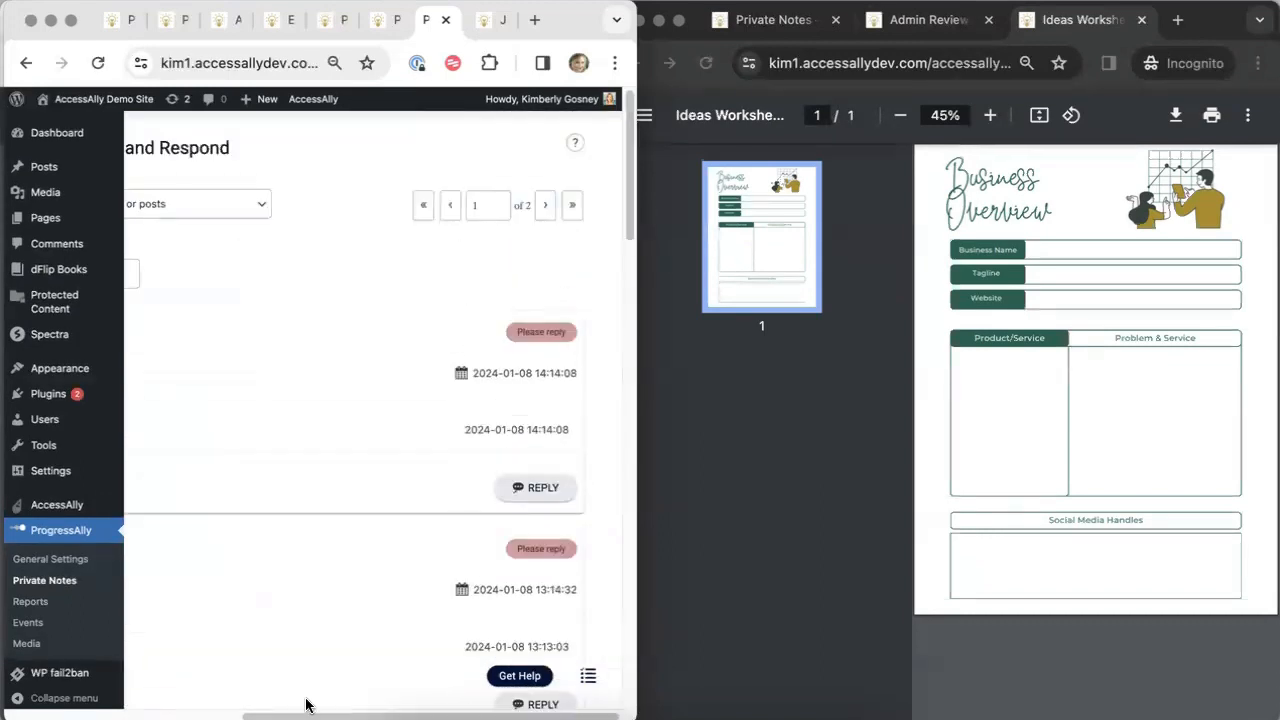
pyautogui.moveTo(326, 716); pyautogui.dragTo(158, 688)
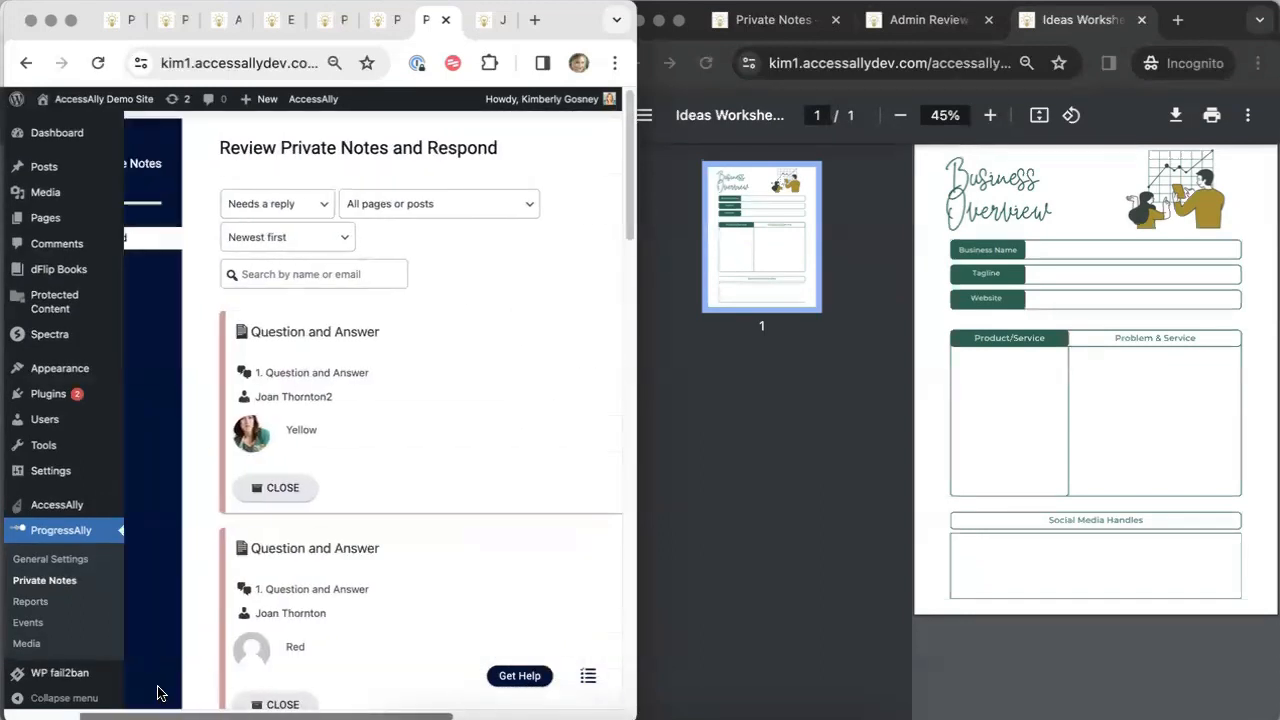
# - Filter the private notes by Admin replied and review the status and replies of the listed notes
pyautogui.click(316, 203)
pyautogui.click(280, 223)
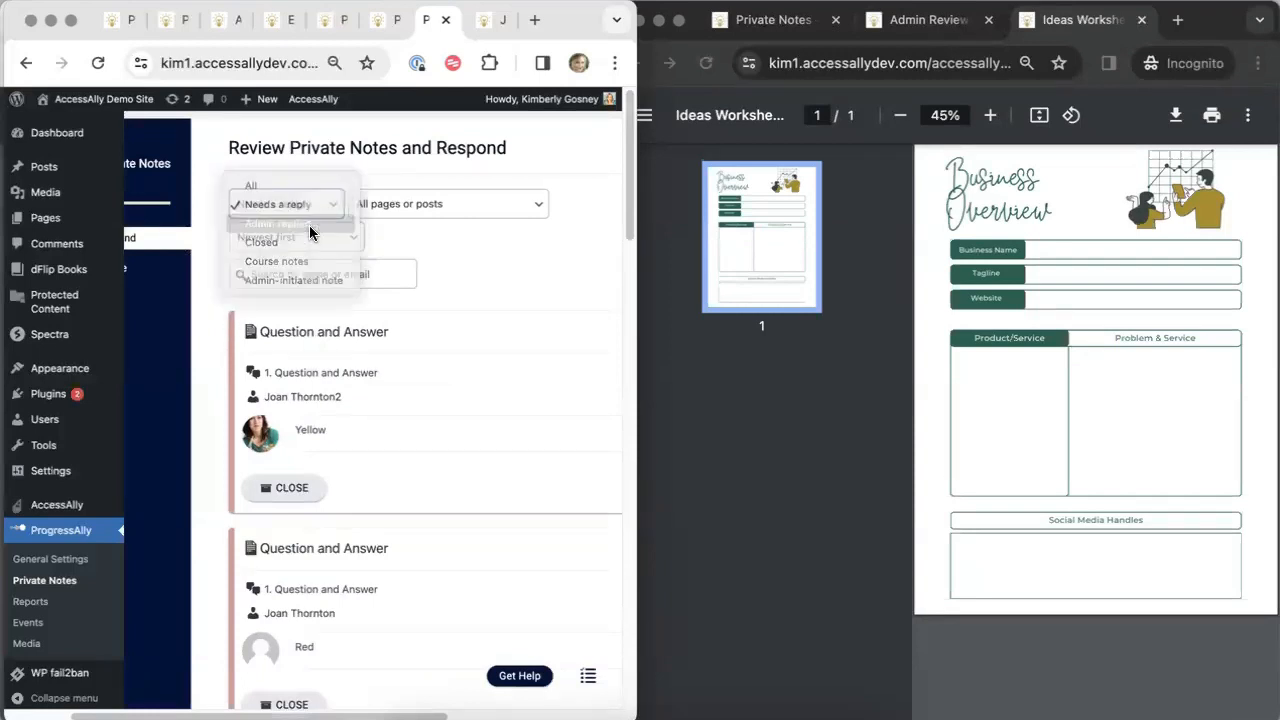
pyautogui.hscroll(5, 441, 343)
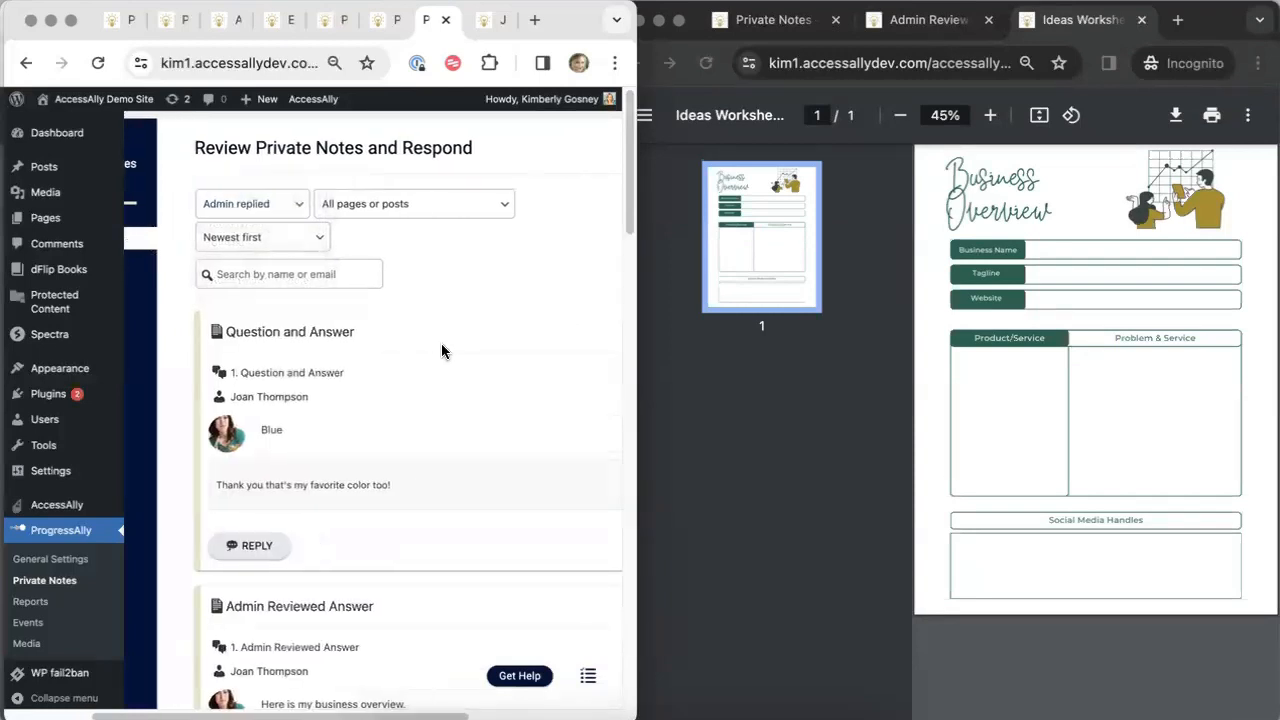
pyautogui.hscroll(2, 441, 351)
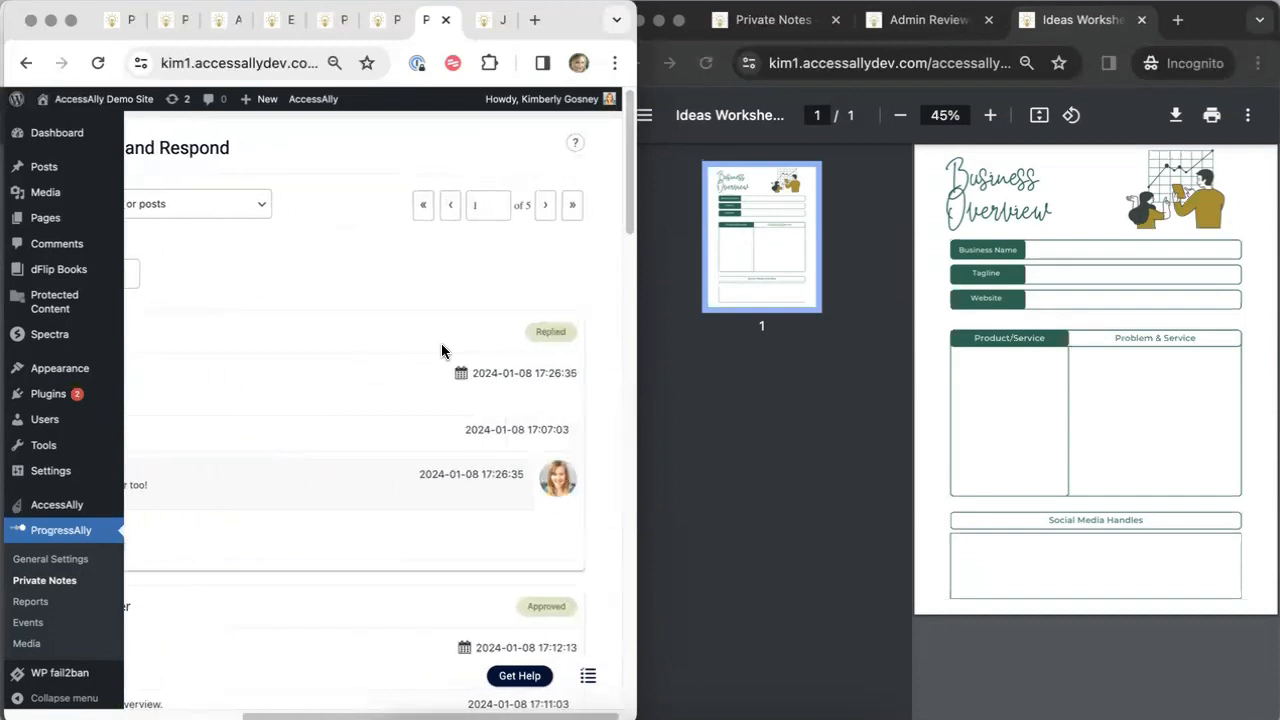
pyautogui.hscroll(-1, 441, 351)
pyautogui.hscroll(-6, 441, 351)
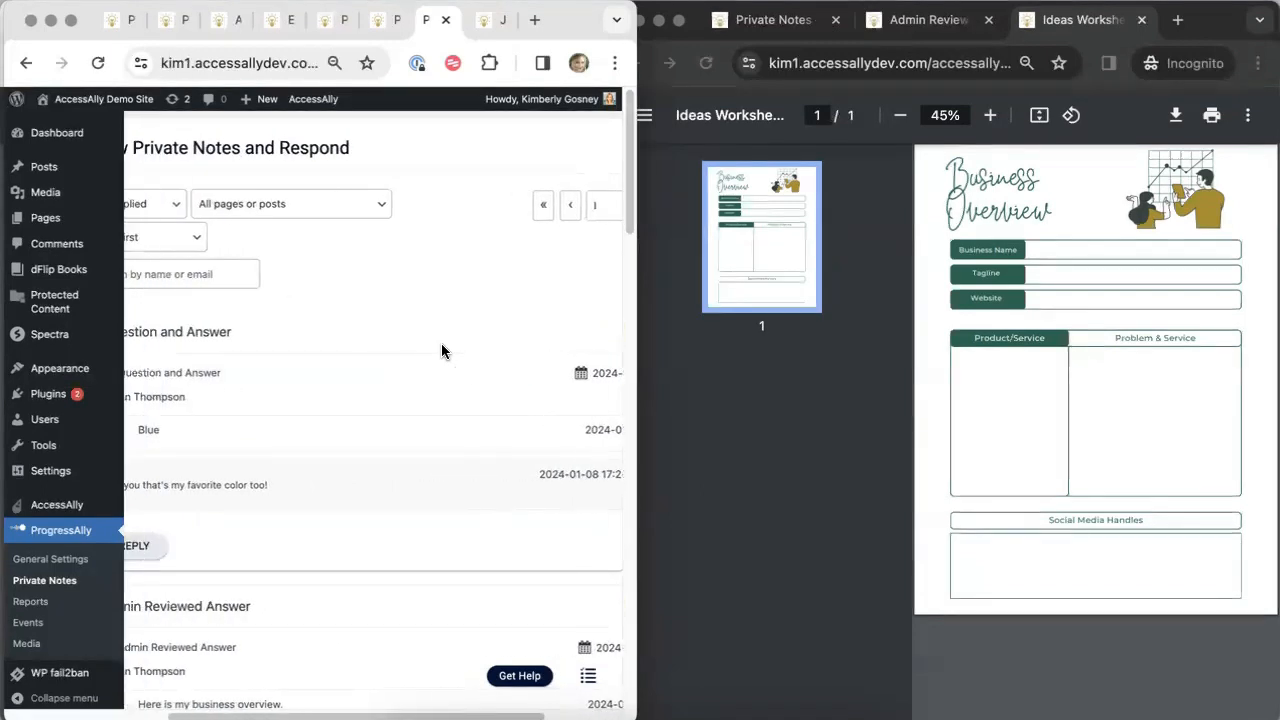
pyautogui.hscroll(2, 441, 351)
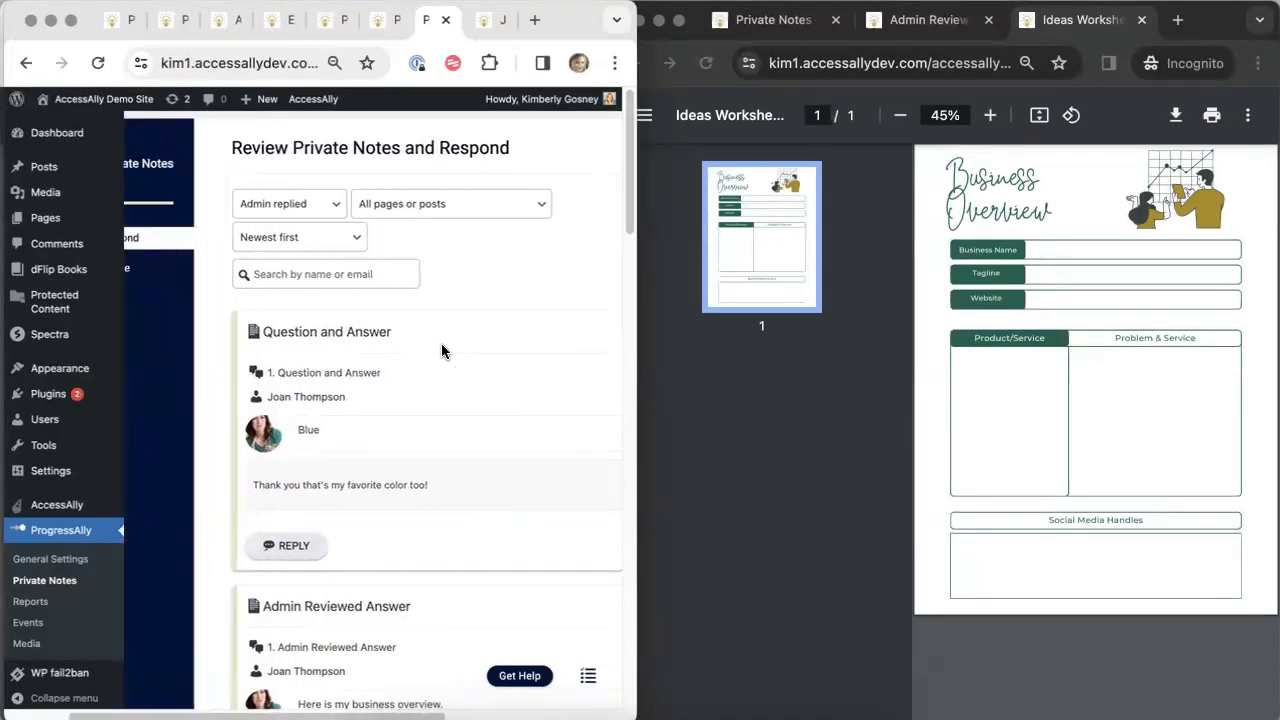
pyautogui.scroll(-1, 441, 343)
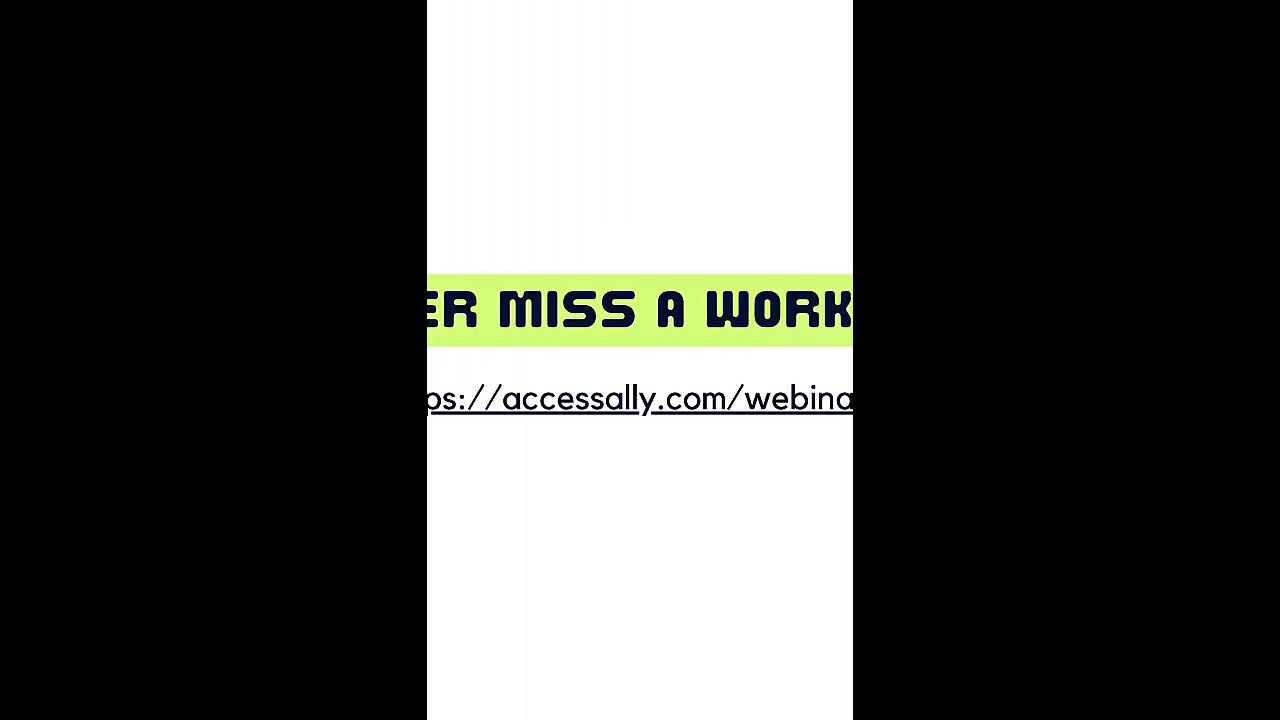